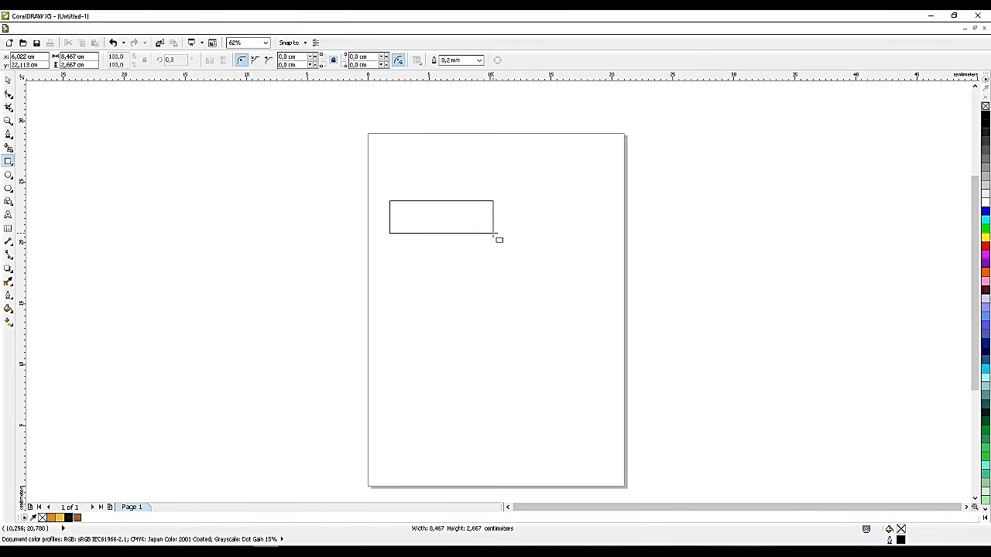
Draw a horizontal rectangle about 8.6 cm wide and 2.8 cm high in the upper left of the page
{"action": "left_click_drag", "start_coordinate": [500, 239], "coordinate": [502, 240]}
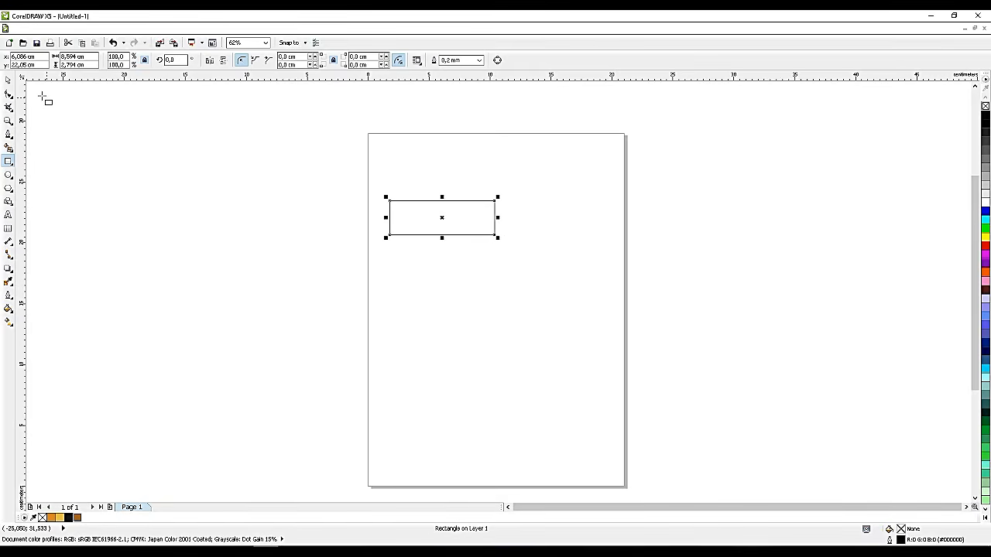
{"action": "left_click", "coordinate": [9, 80]}
{"action": "scroll", "coordinate": [517, 201], "scroll_direction": "up", "scroll_amount": 2}
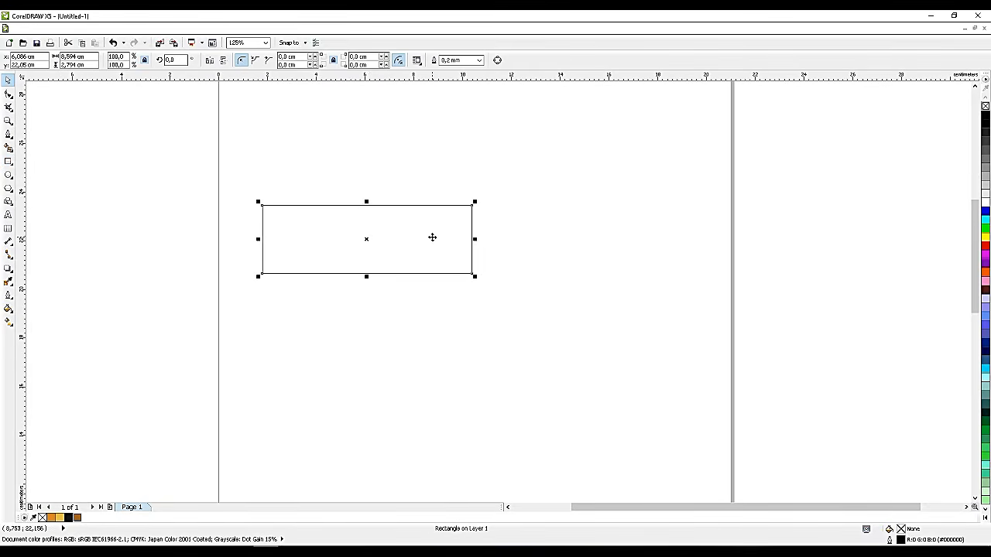
Duplicate the rectangle and place the copy's upper-left corner on the original's lower-right corner
{"action": "scroll", "coordinate": [431, 237], "scroll_direction": "up", "scroll_amount": 2}
{"action": "key", "text": "ctrl+d"}
{"action": "left_click_drag", "start_coordinate": [196, 206], "coordinate": [591, 365]}
{"action": "scroll", "coordinate": [507, 315], "scroll_direction": "up", "scroll_amount": 4}
{"action": "mouse_move", "coordinate": [537, 292]}
{"action": "left_mouse_down"}
{"action": "mouse_move", "coordinate": [544, 318]}
{"action": "mouse_move", "coordinate": [534, 294]}
{"action": "left_mouse_up"}
Duplicate the pair of rectangles twice, stacking the copies downward into a staggered column of six
{"action": "scroll", "coordinate": [522, 256], "scroll_direction": "down", "scroll_amount": 3}
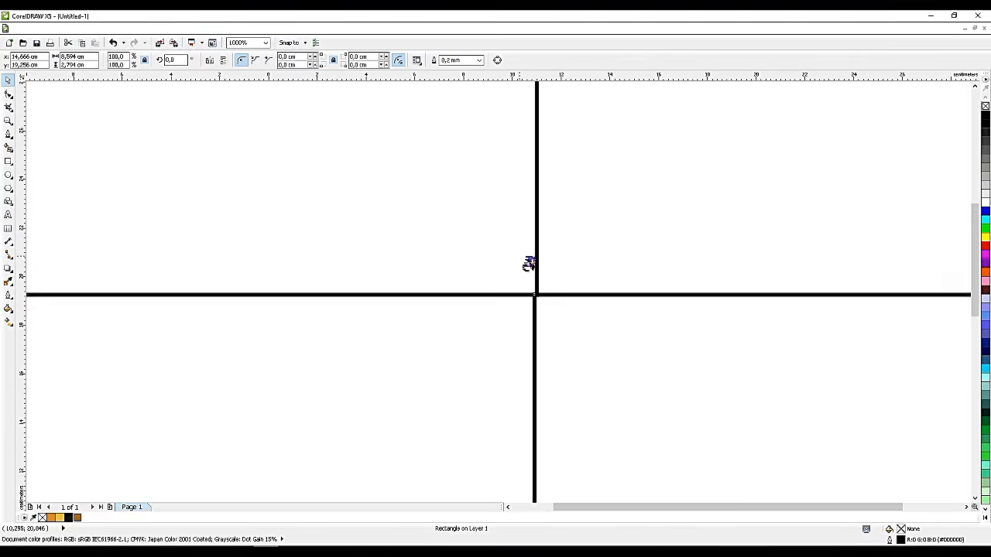
{"action": "scroll", "coordinate": [522, 256], "scroll_direction": "down", "scroll_amount": 3}
{"action": "left_click", "coordinate": [519, 240]}
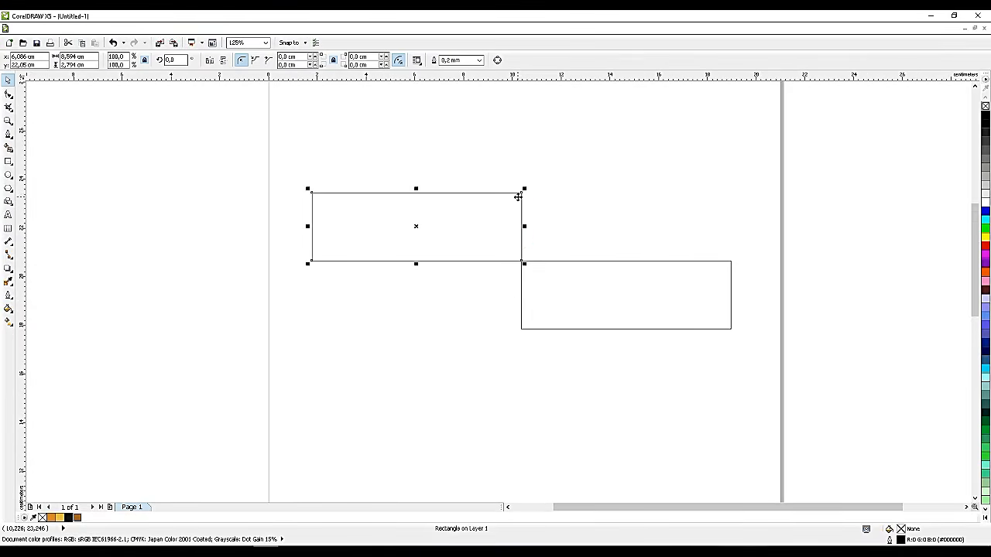
{"action": "left_click", "coordinate": [542, 284], "text": "shift"}
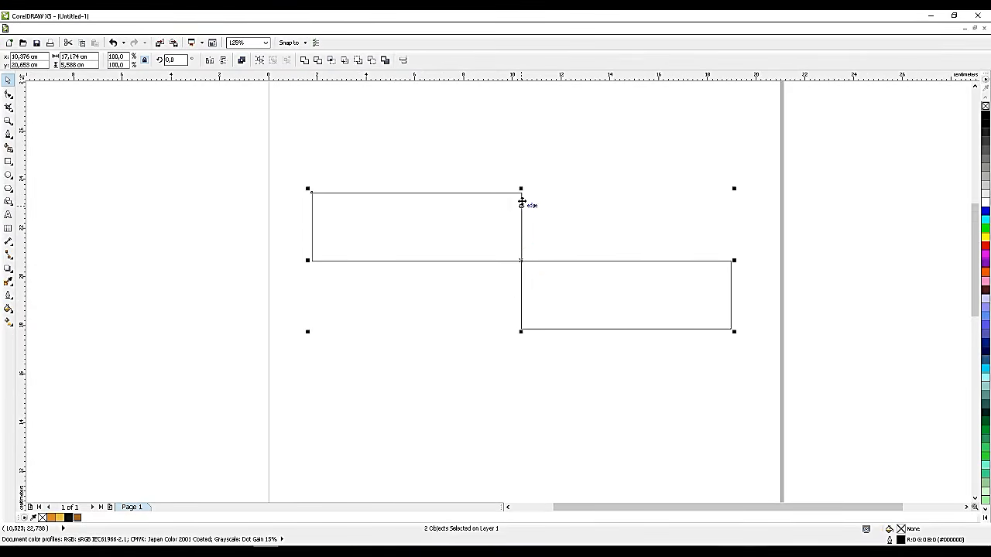
{"action": "key", "text": "ctrl+d"}
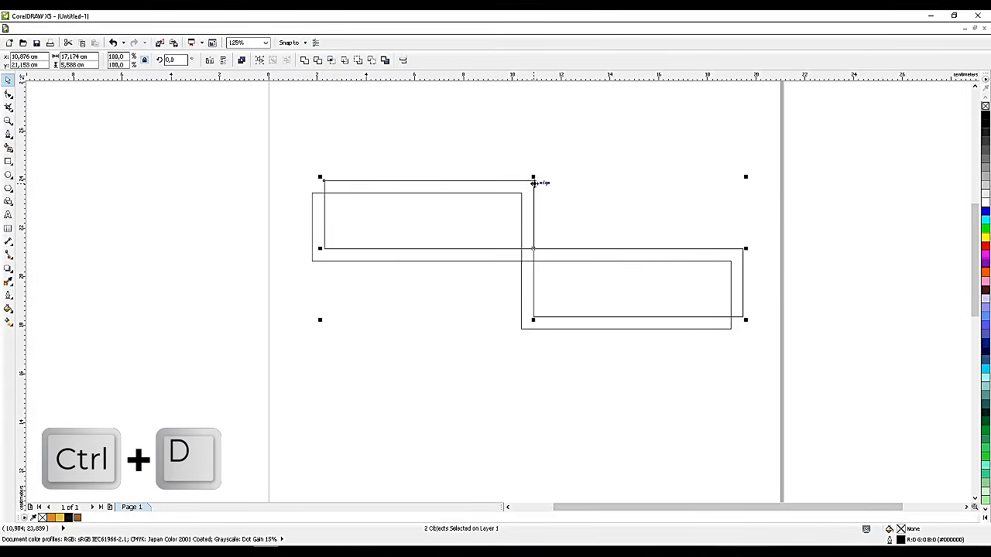
{"action": "left_click_drag", "start_coordinate": [533, 183], "coordinate": [521, 329]}
{"action": "scroll", "coordinate": [522, 233], "scroll_direction": "down", "scroll_amount": 1}
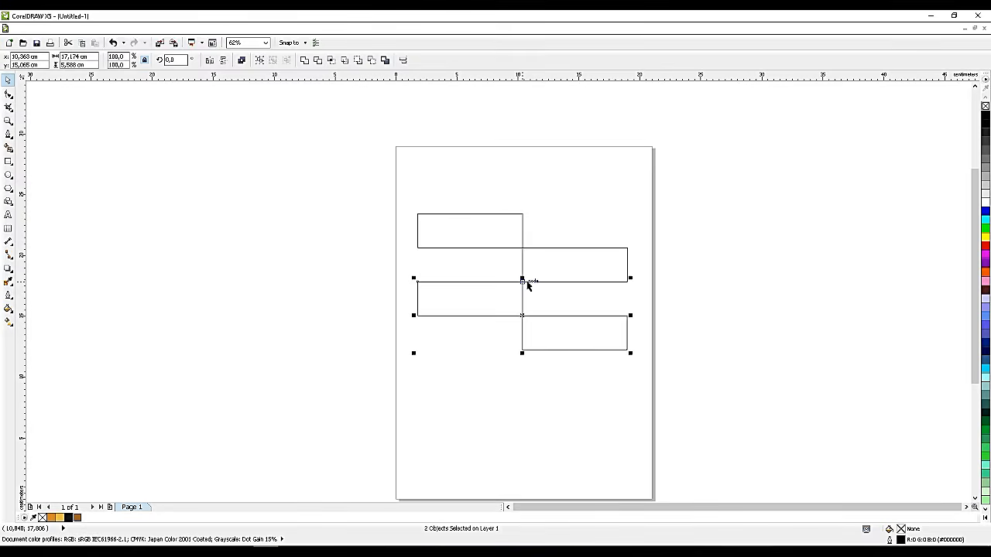
{"action": "key", "text": "ctrl+d"}
{"action": "left_click", "coordinate": [656, 356]}
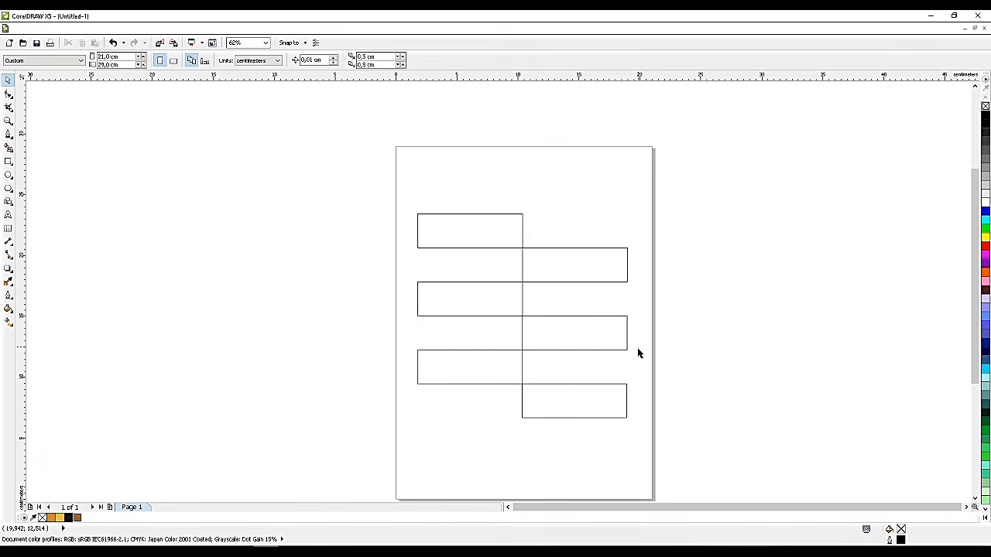
Draw a tall vertical bar over the central seam, about 1.7 cm wide and 19 cm high
{"action": "left_click", "coordinate": [9, 161]}
{"action": "left_click_drag", "start_coordinate": [504, 203], "coordinate": [532, 435]}
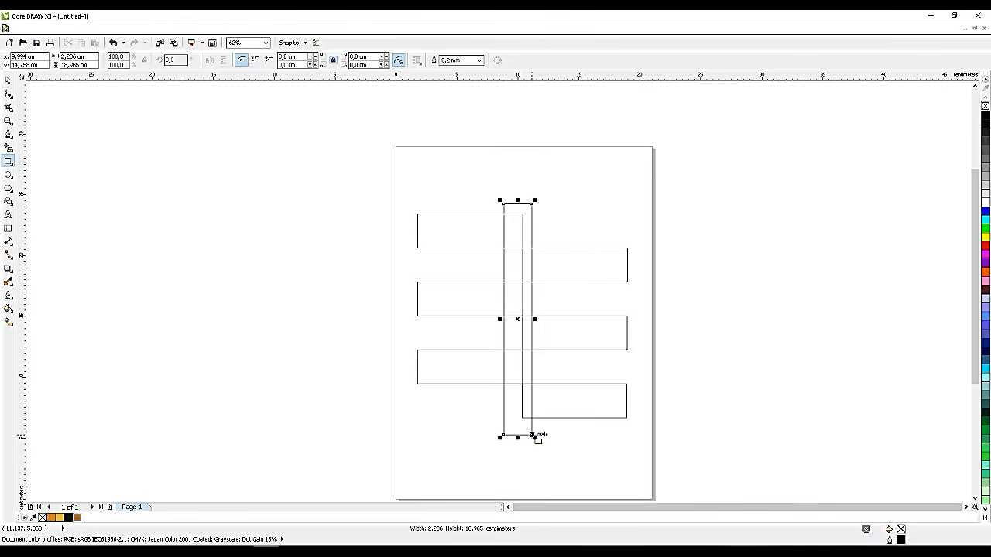
{"action": "left_click_drag", "start_coordinate": [500, 319], "coordinate": [531, 321]}
Shift the uppermost right-hand rectangle so its left edge lines up exactly with the top-left rectangle's right edge
{"action": "scroll", "coordinate": [534, 322], "scroll_direction": "up", "scroll_amount": 3}
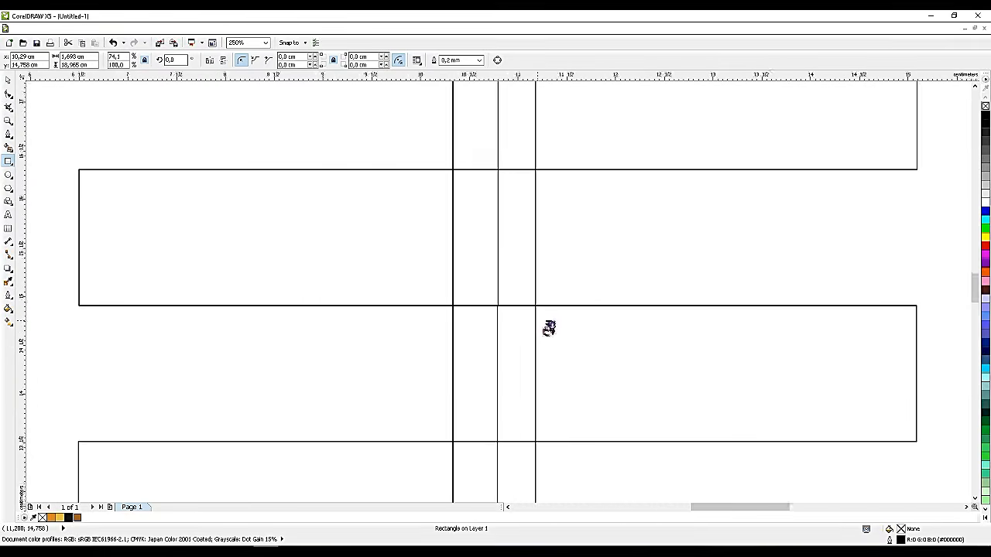
{"action": "left_click", "coordinate": [8, 80]}
{"action": "scroll", "coordinate": [458, 294], "scroll_direction": "down", "scroll_amount": 2}
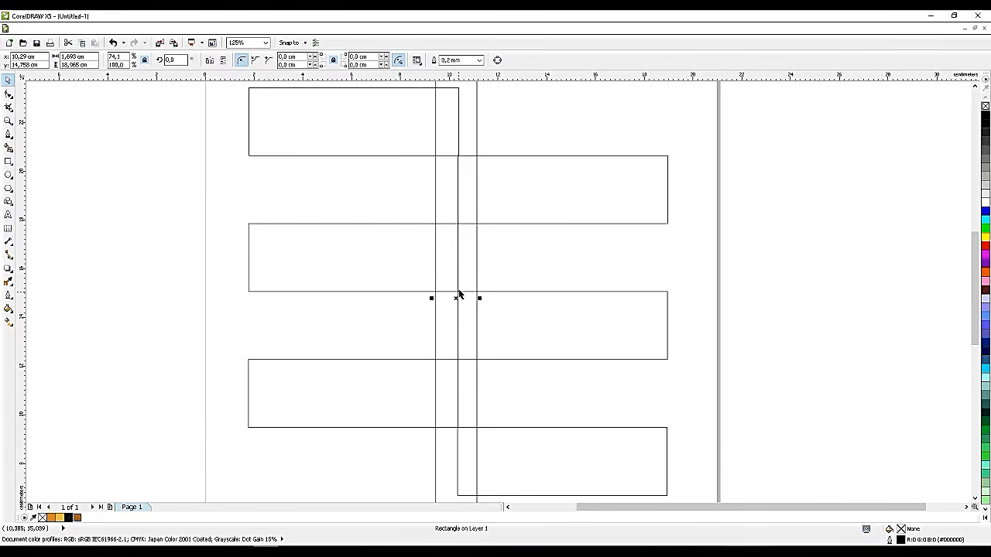
{"action": "left_click", "coordinate": [492, 190]}
{"action": "scroll", "coordinate": [405, 264], "scroll_direction": "up", "scroll_amount": 10}
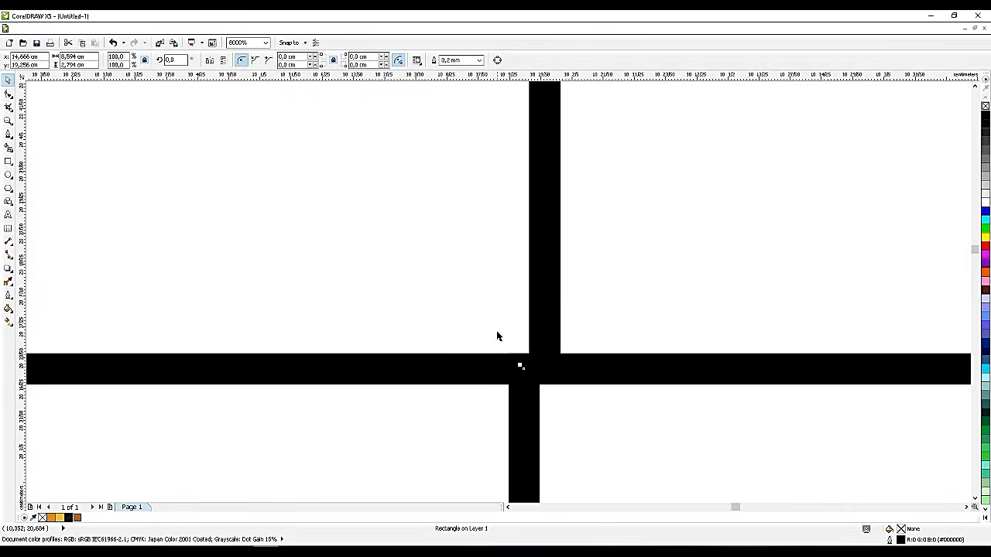
{"action": "mouse_move", "coordinate": [535, 368]}
{"action": "left_mouse_down"}
{"action": "mouse_move", "coordinate": [521, 369]}
{"action": "mouse_move", "coordinate": [542, 361]}
{"action": "left_mouse_up"}
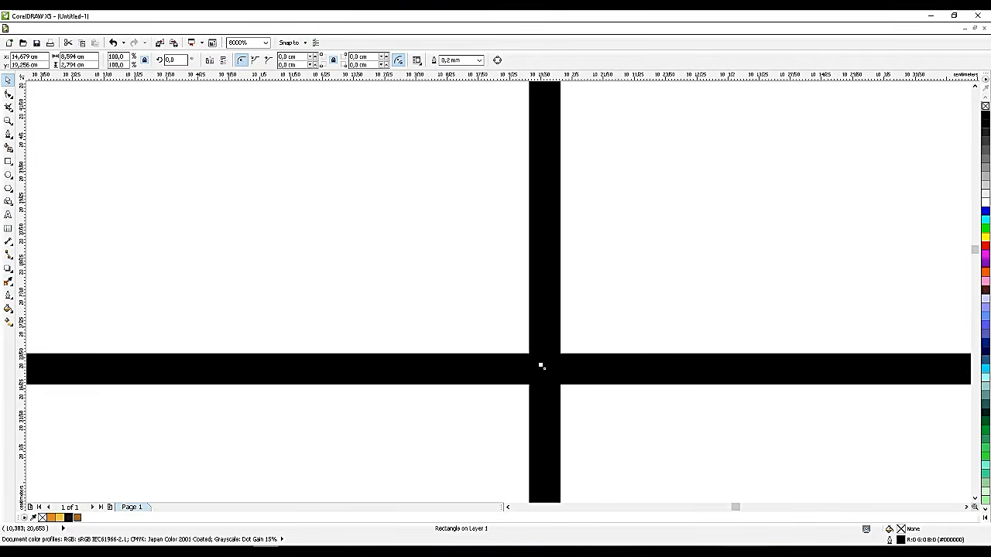
{"action": "scroll", "coordinate": [518, 216], "scroll_direction": "down", "scroll_amount": 10}
Align the three right-hand rectangles with each other along their vertical edges
{"action": "left_click", "coordinate": [600, 379]}
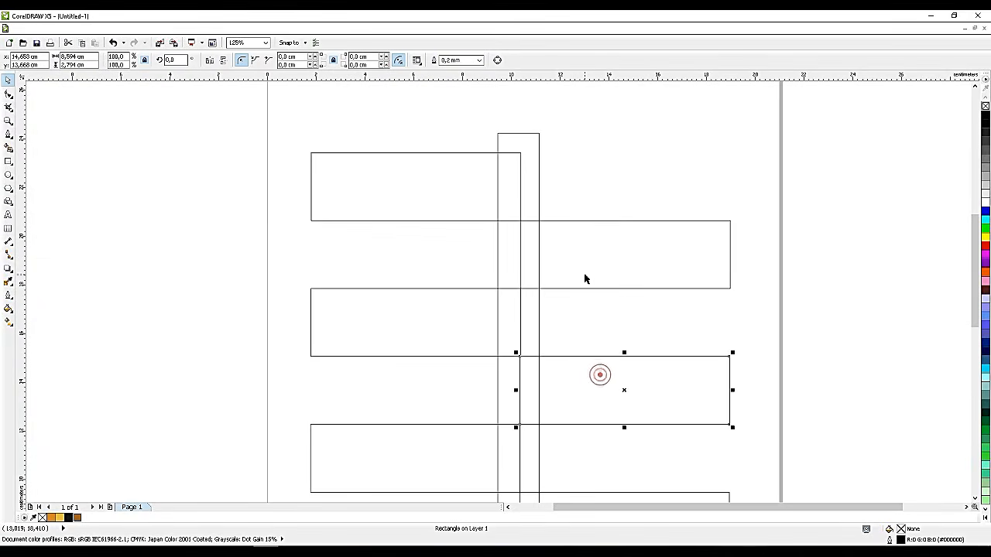
{"action": "scroll", "coordinate": [589, 295], "scroll_direction": "down", "scroll_amount": 1}
{"action": "left_click", "coordinate": [596, 384]}
{"action": "left_click", "coordinate": [585, 324], "text": "shift"}
{"action": "left_click", "coordinate": [588, 271], "text": "shift"}
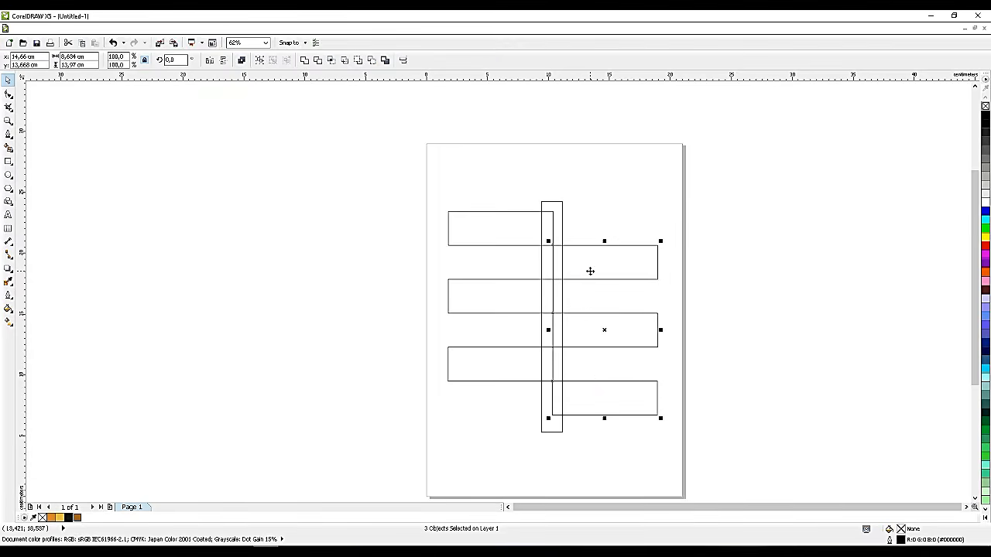
{"action": "left_click", "coordinate": [682, 302]}
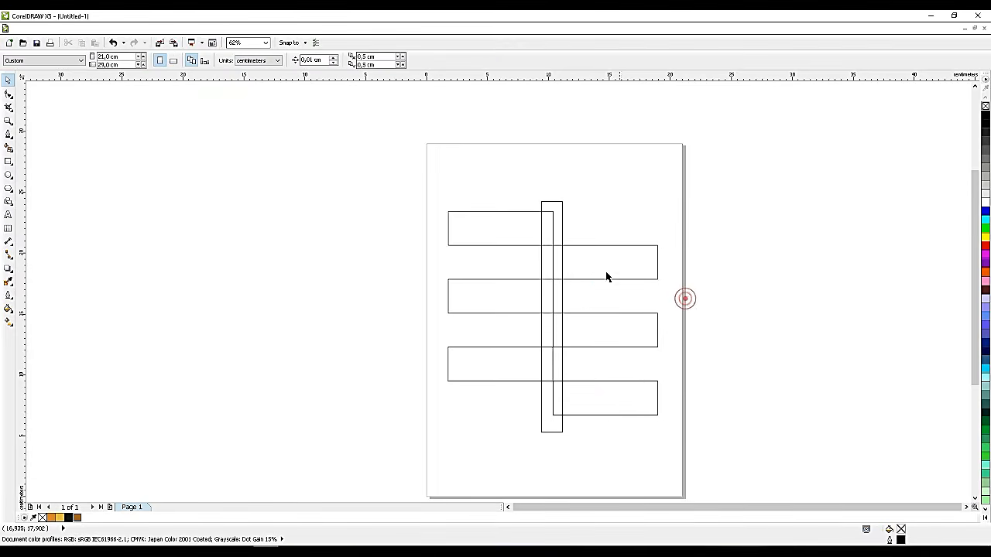
Move the tall bar so its top midpoint sits on the upper-right corner of the top-left rectangle
{"action": "scroll", "coordinate": [558, 232], "scroll_direction": "up", "scroll_amount": 3}
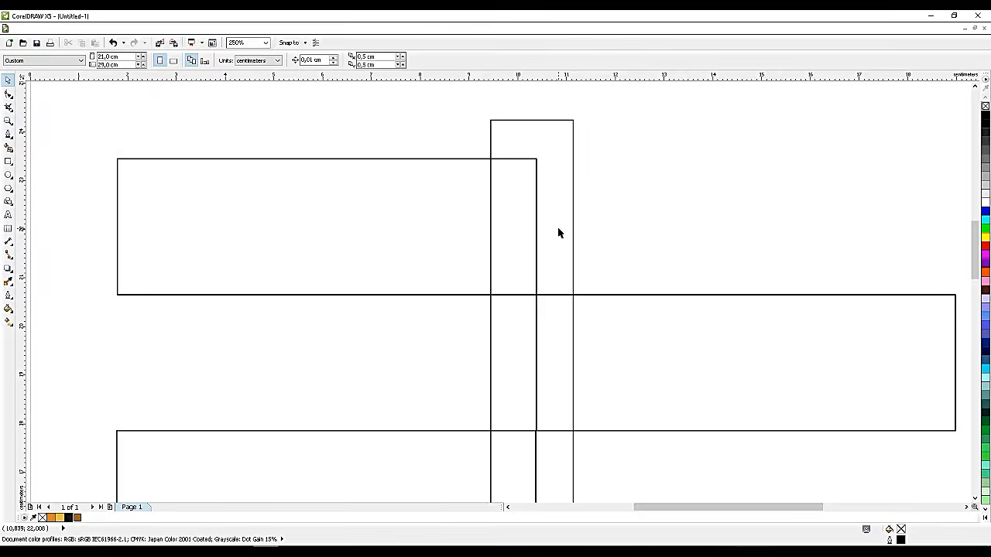
{"action": "left_click", "coordinate": [558, 226]}
{"action": "scroll", "coordinate": [530, 118], "scroll_direction": "up", "scroll_amount": 2}
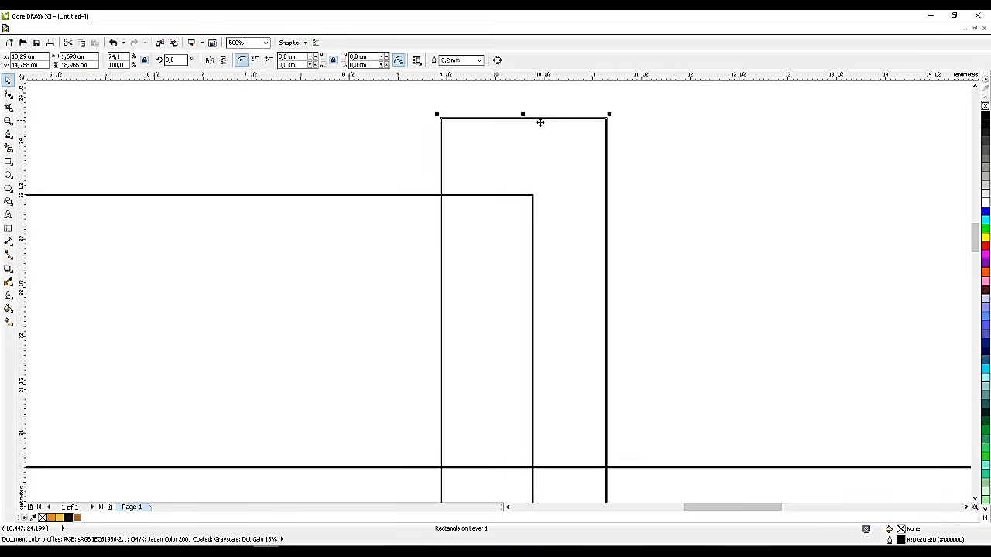
{"action": "left_click_drag", "start_coordinate": [523, 117], "coordinate": [538, 195]}
{"action": "scroll", "coordinate": [547, 190], "scroll_direction": "down", "scroll_amount": 2}
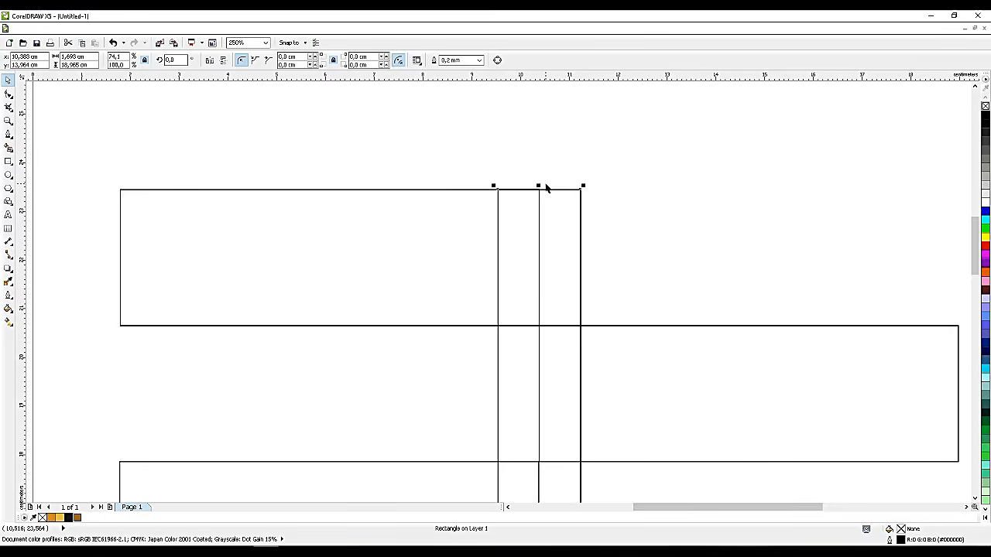
Move the tall bar up past the top rectangle and shorten it from the top to about 18.6 cm high
{"action": "left_click", "coordinate": [559, 224]}
{"action": "scroll", "coordinate": [560, 223], "scroll_direction": "down", "scroll_amount": 2}
{"action": "left_click_drag", "start_coordinate": [560, 216], "coordinate": [570, 181]}
{"action": "scroll", "coordinate": [574, 148], "scroll_direction": "down", "scroll_amount": 2}
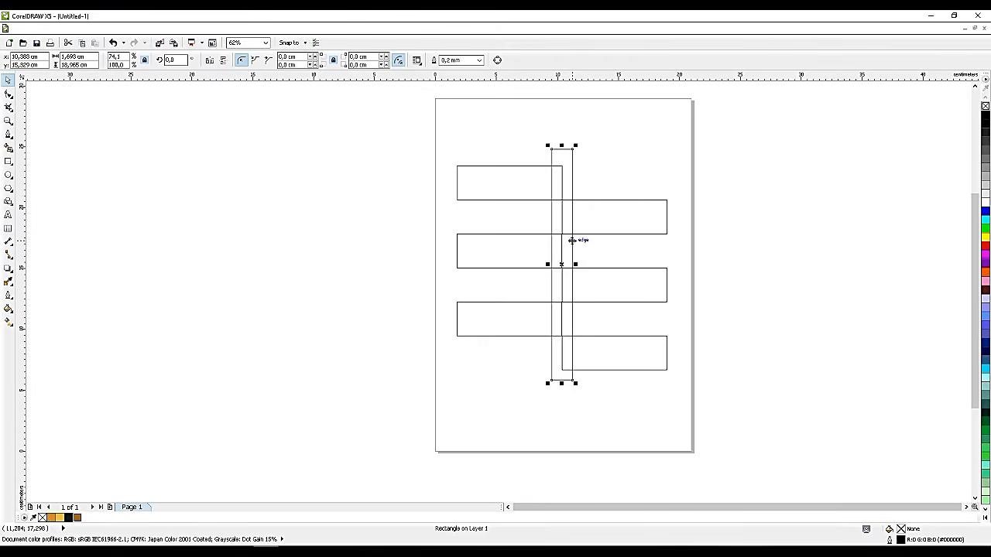
{"action": "scroll", "coordinate": [563, 155], "scroll_direction": "up", "scroll_amount": 2}
{"action": "left_click_drag", "start_coordinate": [560, 141], "coordinate": [559, 150]}
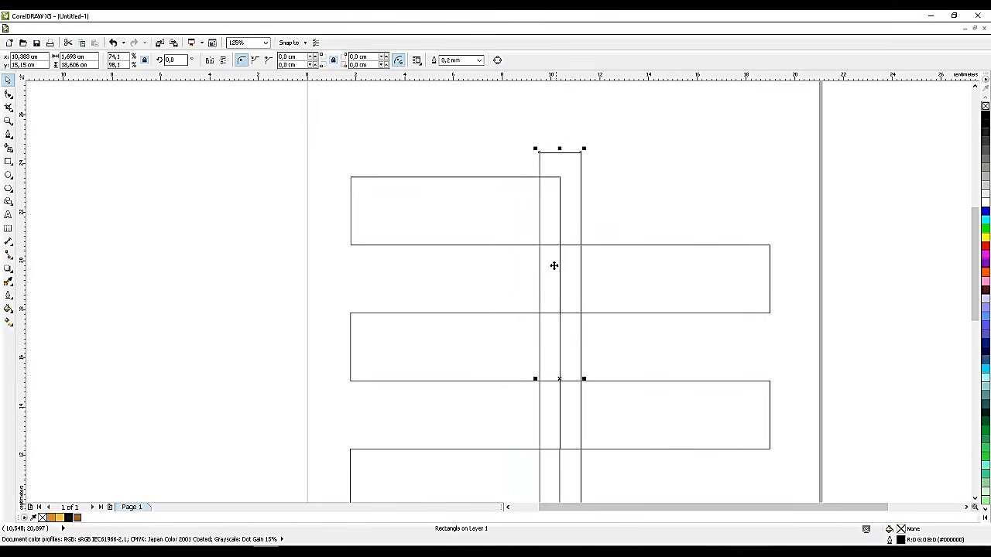
Copy and paste the tall bar, resizing the copy into a strip about 0.76 cm wide beside its right edge
{"action": "key", "text": "ctrl+c"}
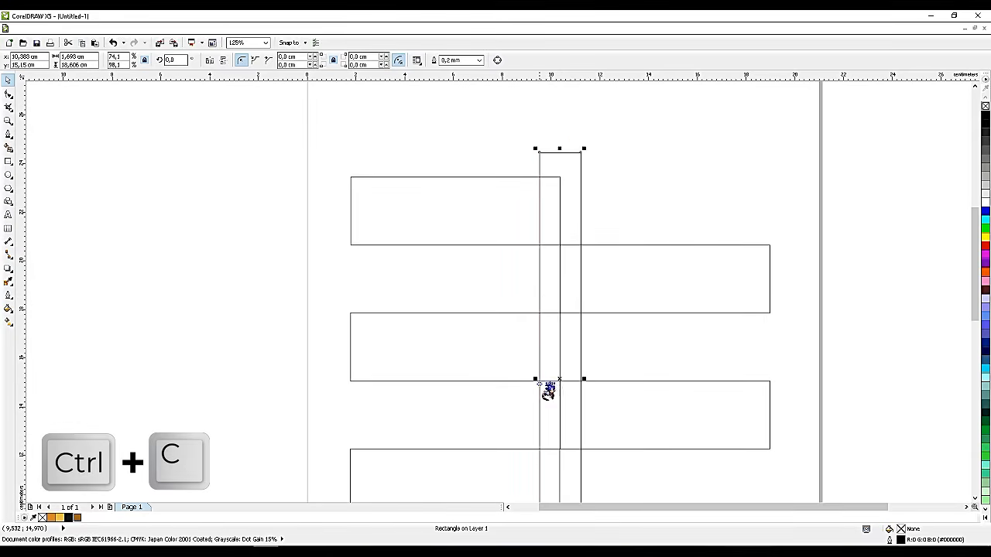
{"action": "key", "text": "ctrl+v"}
{"action": "left_click_drag", "start_coordinate": [534, 380], "coordinate": [594, 372]}
{"action": "left_click", "coordinate": [601, 378]}
{"action": "left_click", "coordinate": [575, 218]}
Align the three left-hand rectangles with each other along their vertical edges
{"action": "scroll", "coordinate": [593, 365], "scroll_direction": "up", "scroll_amount": 1}
{"action": "scroll", "coordinate": [593, 328], "scroll_direction": "down", "scroll_amount": 1}
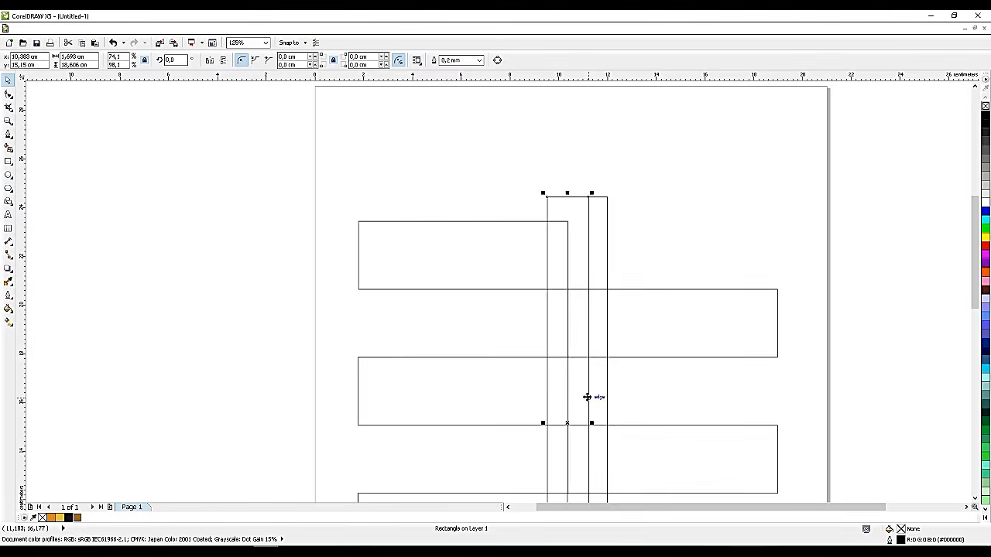
{"action": "scroll", "coordinate": [590, 399], "scroll_direction": "up", "scroll_amount": 2}
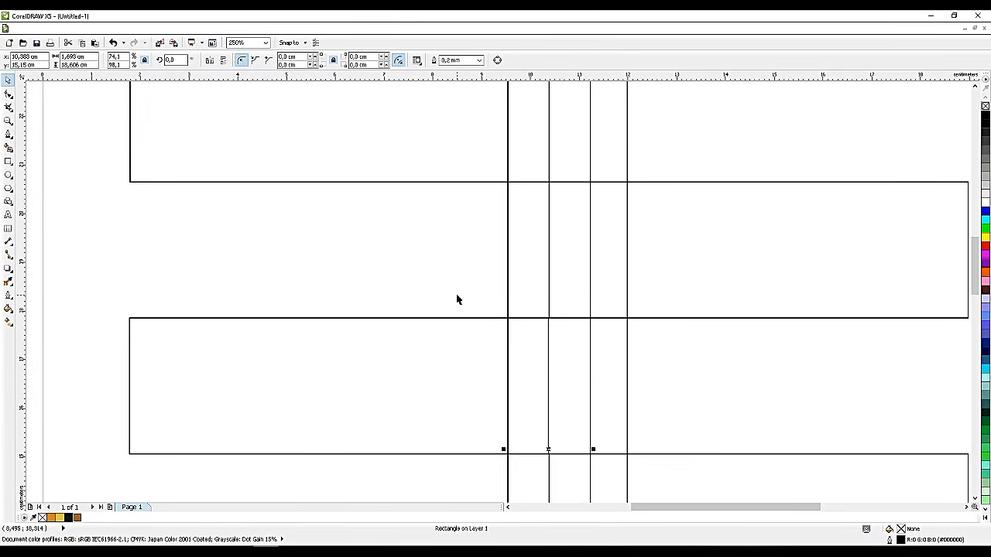
{"action": "left_click", "coordinate": [457, 366]}
{"action": "left_click", "coordinate": [449, 168], "text": "shift"}
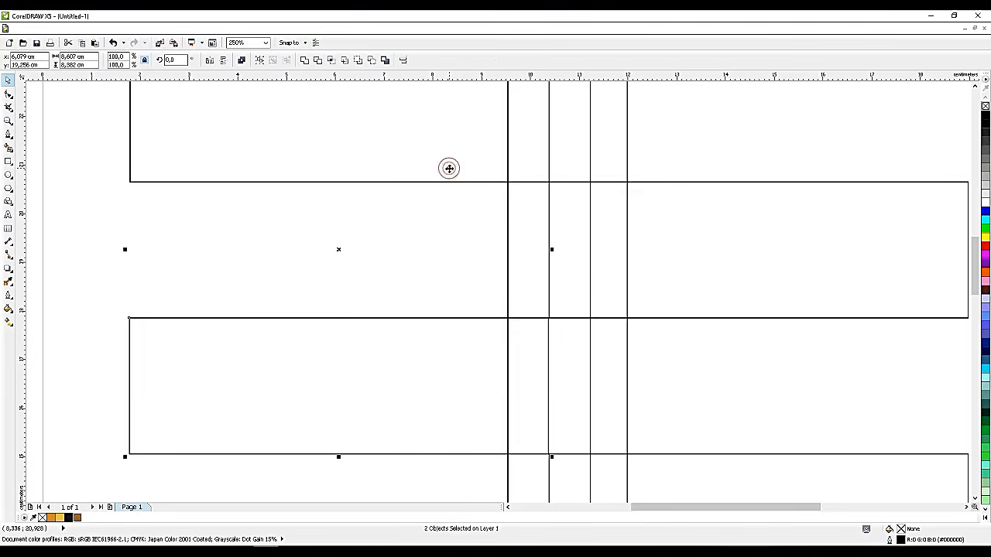
{"action": "left_click", "coordinate": [404, 236]}
{"action": "scroll", "coordinate": [489, 243], "scroll_direction": "down", "scroll_amount": 5}
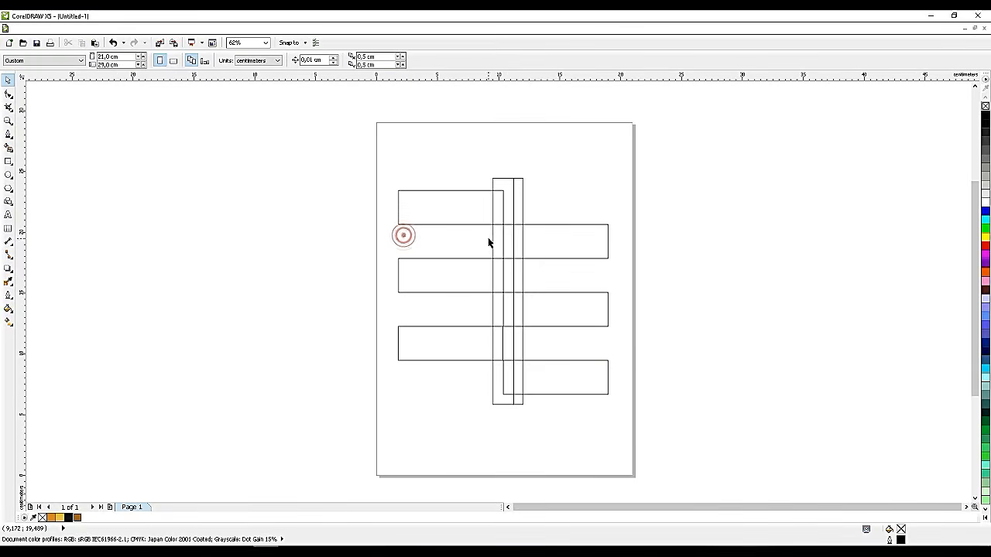
{"action": "scroll", "coordinate": [496, 393], "scroll_direction": "up", "scroll_amount": 3}
{"action": "left_click", "coordinate": [476, 363]}
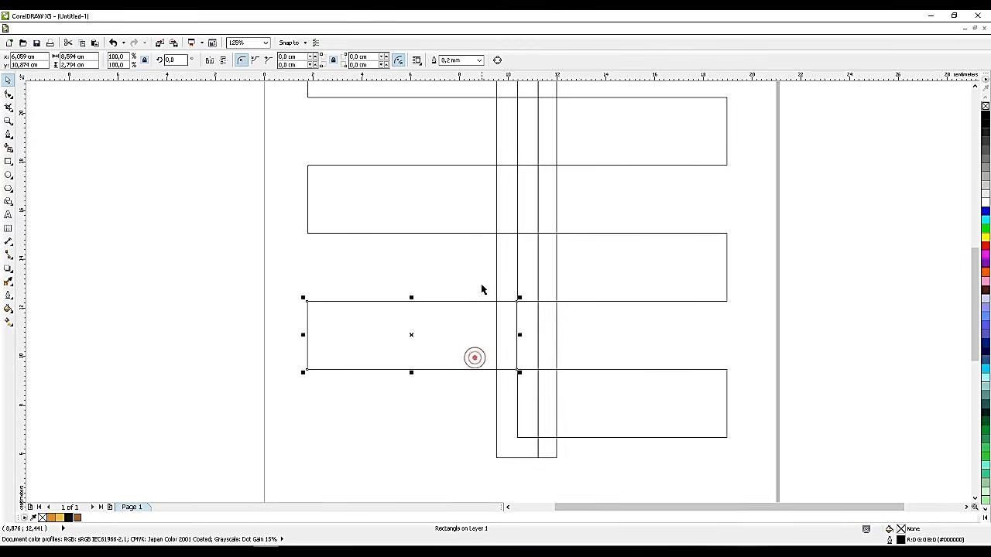
{"action": "left_click", "coordinate": [466, 216], "text": "shift"}
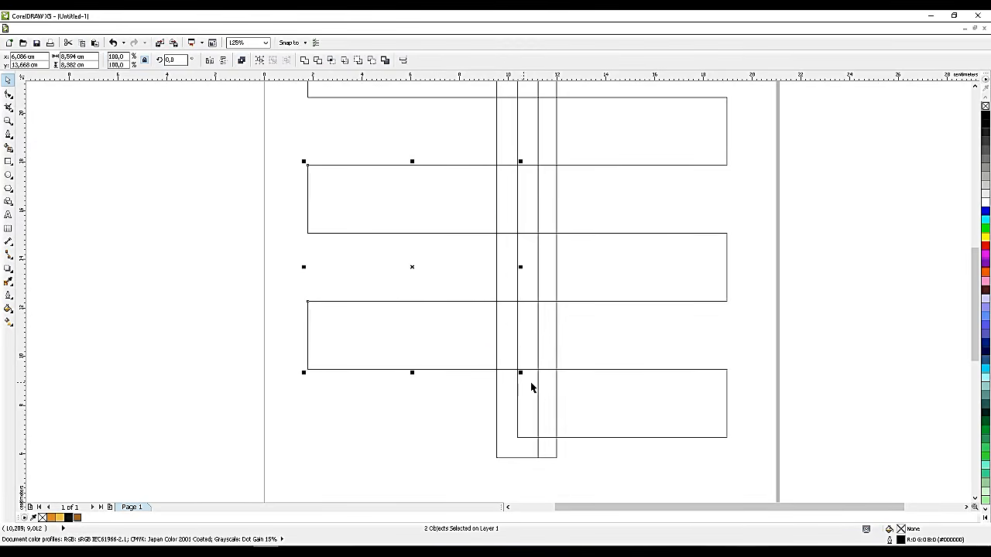
Narrow the central bar symmetrically about its center to about 1.57 cm wide
{"action": "left_click", "coordinate": [514, 456]}
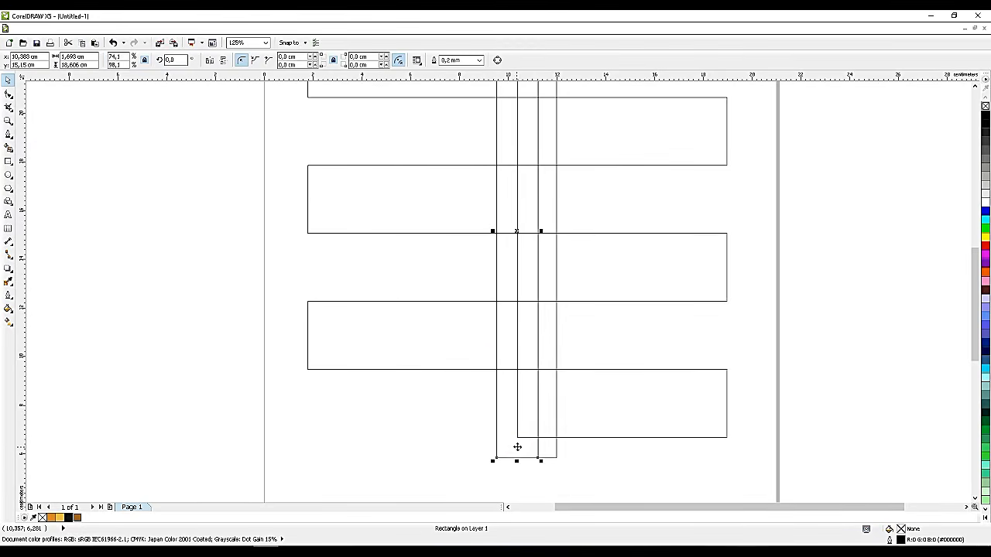
{"action": "scroll", "coordinate": [544, 231], "scroll_direction": "up", "scroll_amount": 2}
{"action": "scroll", "coordinate": [535, 232], "scroll_direction": "up", "scroll_amount": 1}
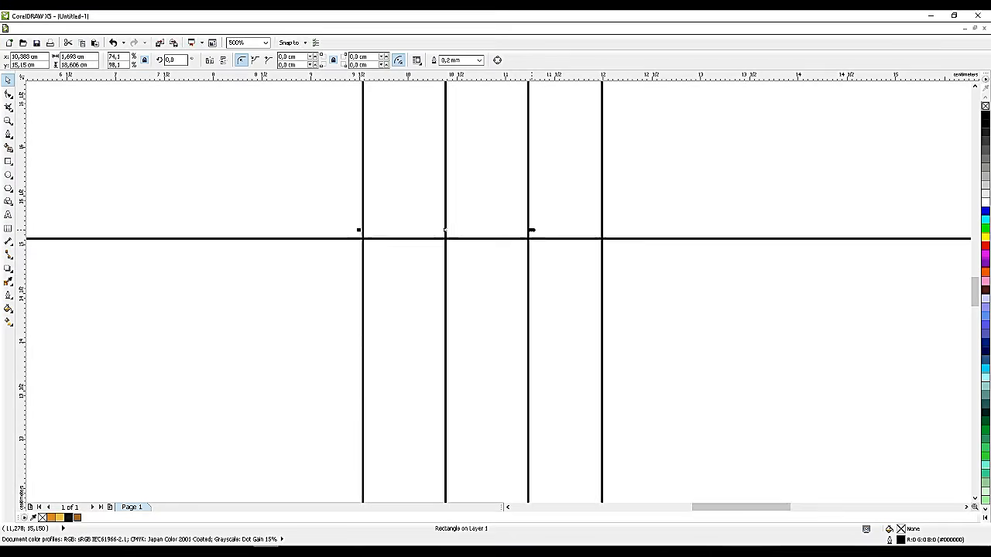
{"action": "left_click_drag", "start_coordinate": [528, 230], "coordinate": [523, 230]}
{"action": "left_click", "coordinate": [552, 239]}
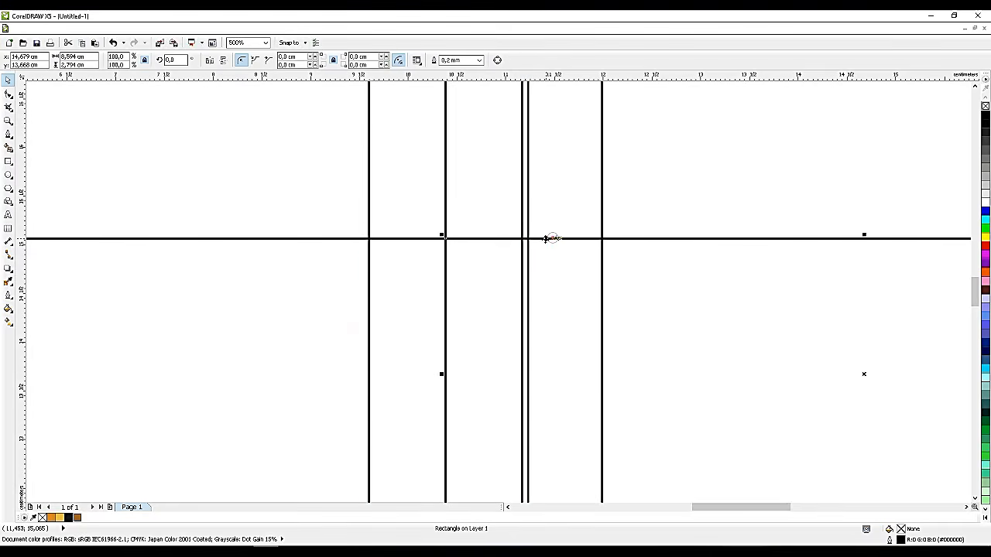
Move the narrow strip against the central bar's right edge and place a duplicate along its left edge
{"action": "left_click", "coordinate": [527, 250]}
{"action": "left_click_drag", "start_coordinate": [526, 252], "coordinate": [526, 250]}
{"action": "scroll", "coordinate": [552, 261], "scroll_direction": "down", "scroll_amount": 2}
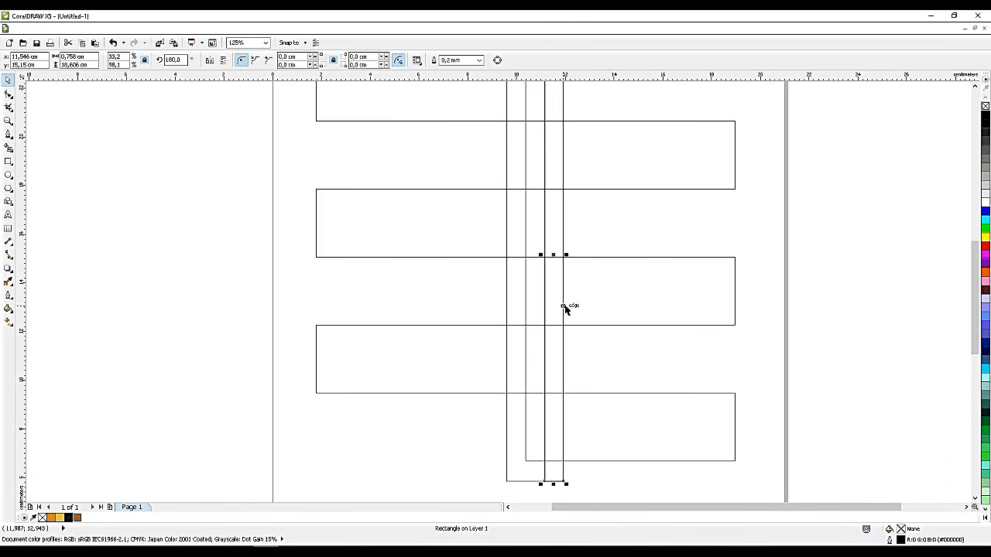
{"action": "key", "text": "ctrl+d"}
{"action": "left_click_drag", "start_coordinate": [564, 306], "coordinate": [511, 302]}
{"action": "scroll", "coordinate": [571, 350], "scroll_direction": "down", "scroll_amount": 1}
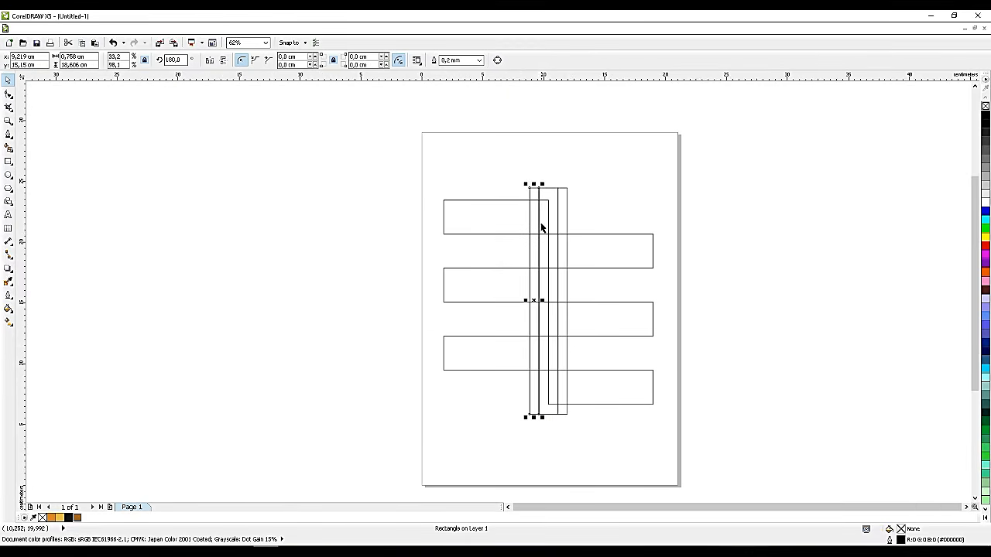
Fill the central bar with black and deselect it
{"action": "left_click", "coordinate": [548, 199]}
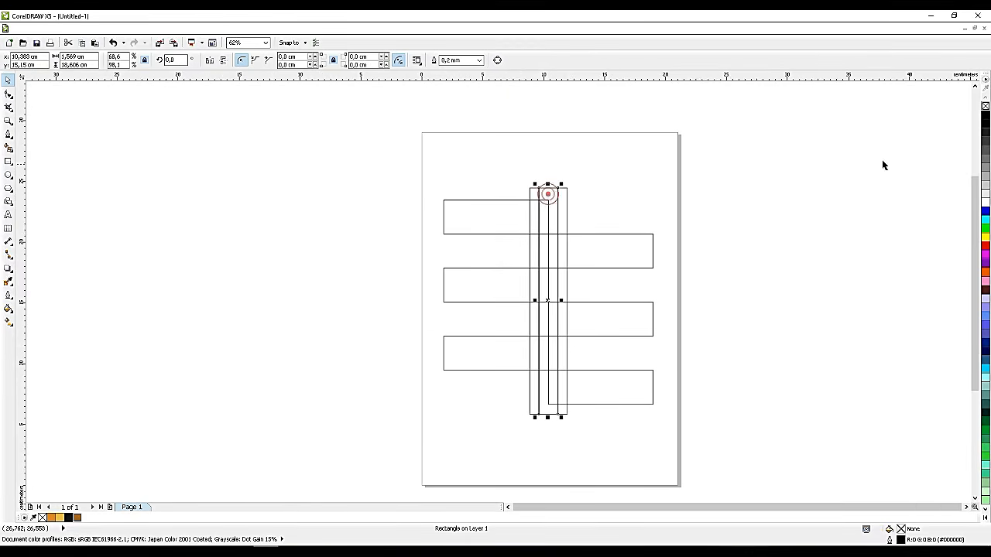
{"action": "left_click", "coordinate": [985, 114]}
{"action": "left_click", "coordinate": [807, 188]}
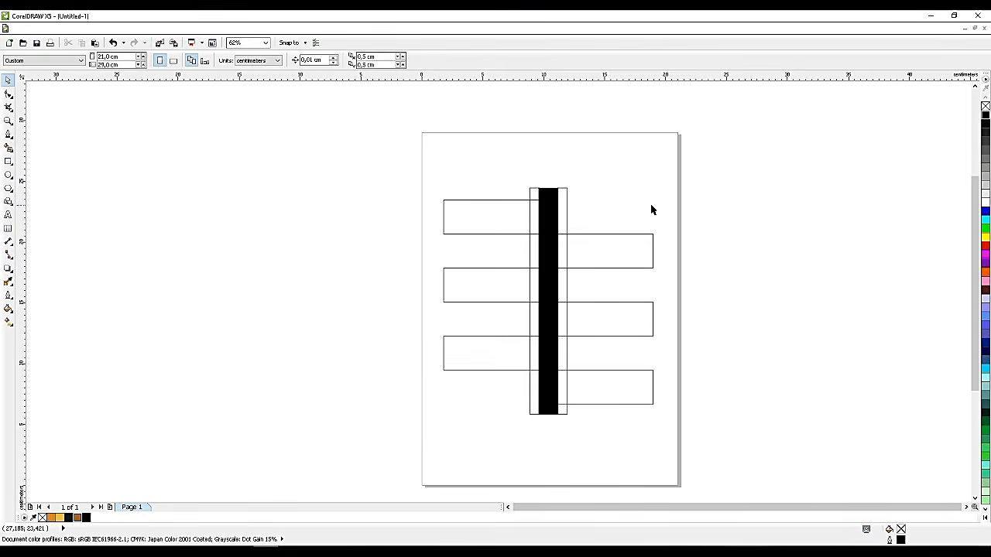
Fill the strip along the central bar's right edge with orange and the strip along its left edge with yellow
{"action": "left_click", "coordinate": [567, 205]}
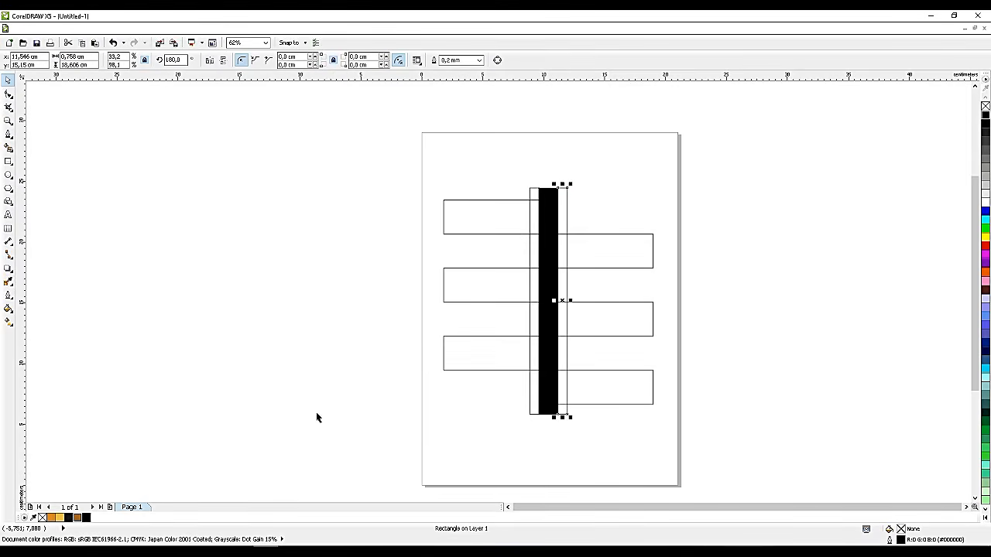
{"action": "left_click", "coordinate": [51, 518]}
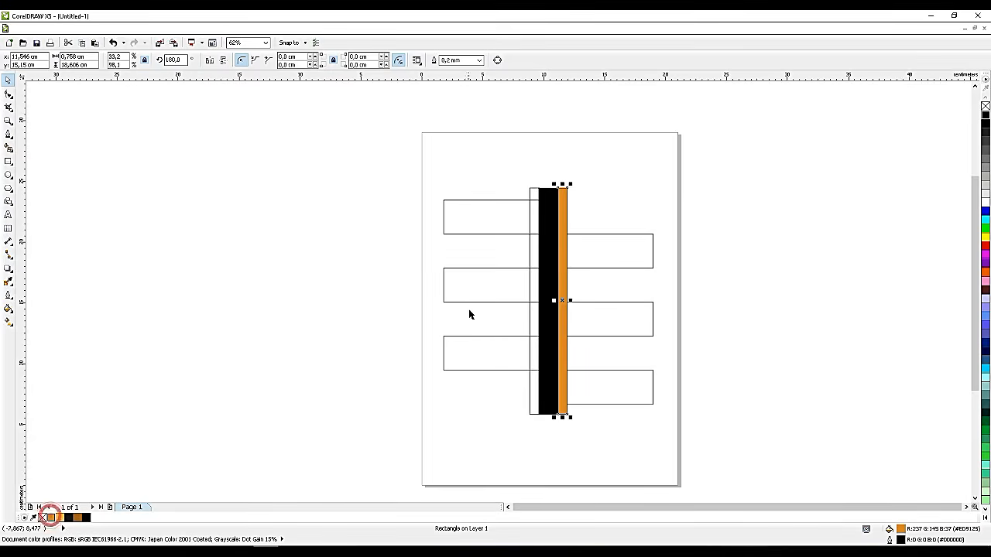
{"action": "left_click", "coordinate": [535, 254]}
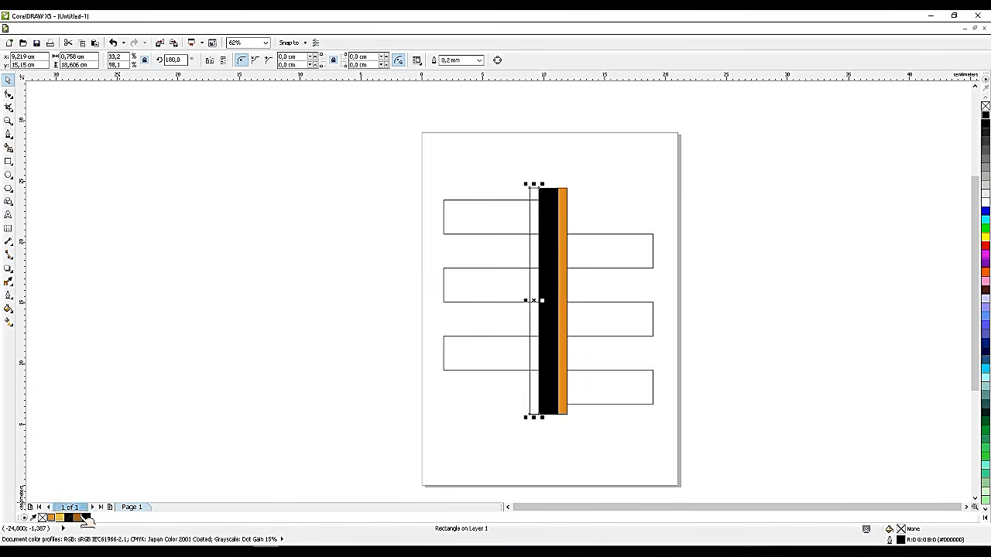
{"action": "left_click", "coordinate": [59, 518]}
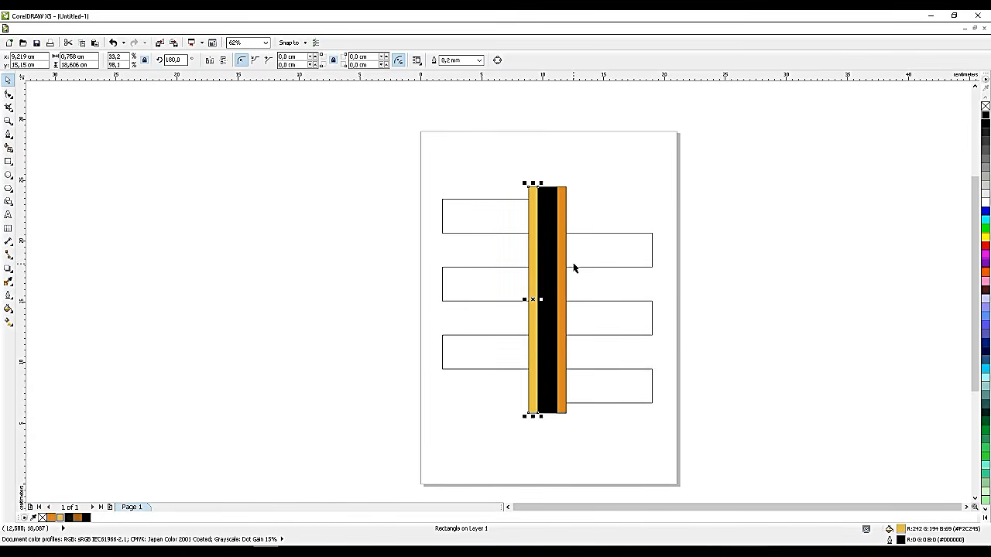
Shorten the black central bar from its lower end to about 17.95 cm tall
{"action": "scroll", "coordinate": [546, 414], "scroll_direction": "up", "scroll_amount": 3}
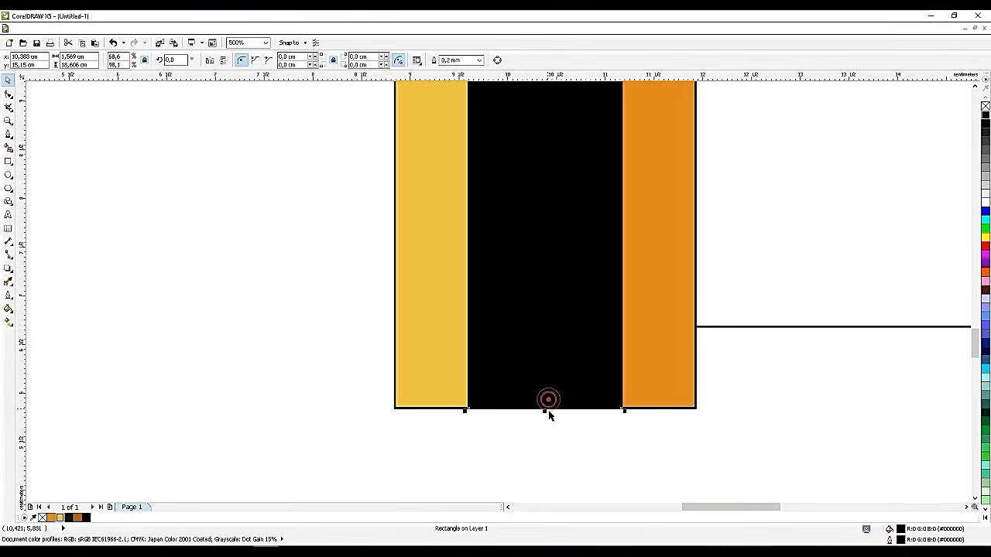
{"action": "left_click_drag", "start_coordinate": [545, 411], "coordinate": [544, 346]}
{"action": "scroll", "coordinate": [569, 302], "scroll_direction": "down", "scroll_amount": 2}
{"action": "scroll", "coordinate": [572, 327], "scroll_direction": "up", "scroll_amount": 2}
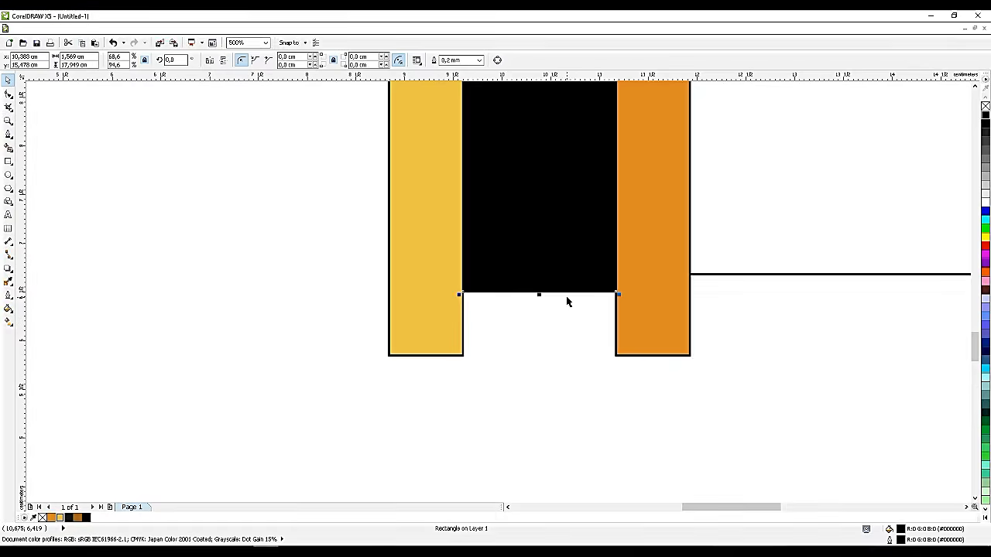
{"action": "scroll", "coordinate": [562, 301], "scroll_direction": "up", "scroll_amount": 2}
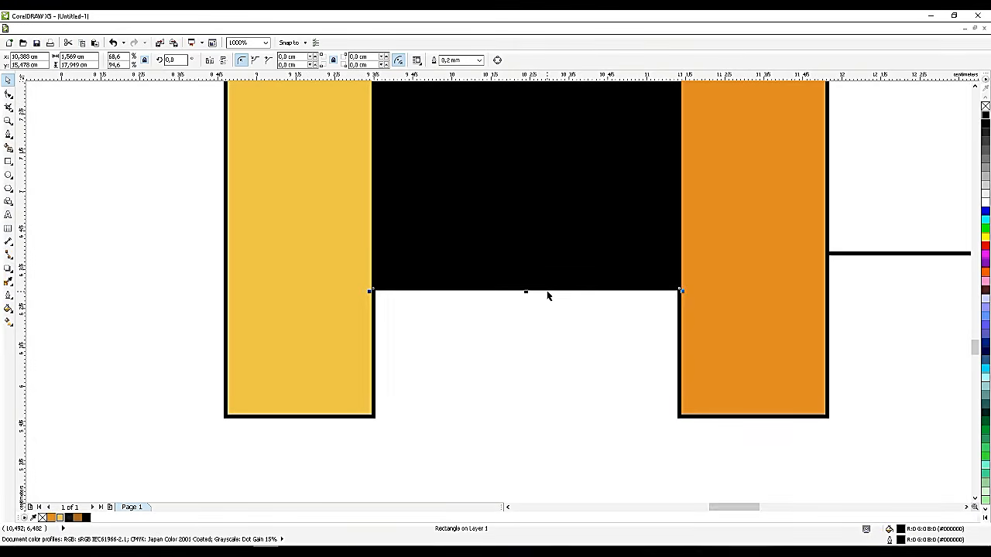
Convert the black bar to curves and pull a new node in the middle of its lower edge down into a point
{"action": "left_click", "coordinate": [546, 290]}
{"action": "key", "text": "ctrl+q"}
{"action": "double_click", "coordinate": [546, 289]}
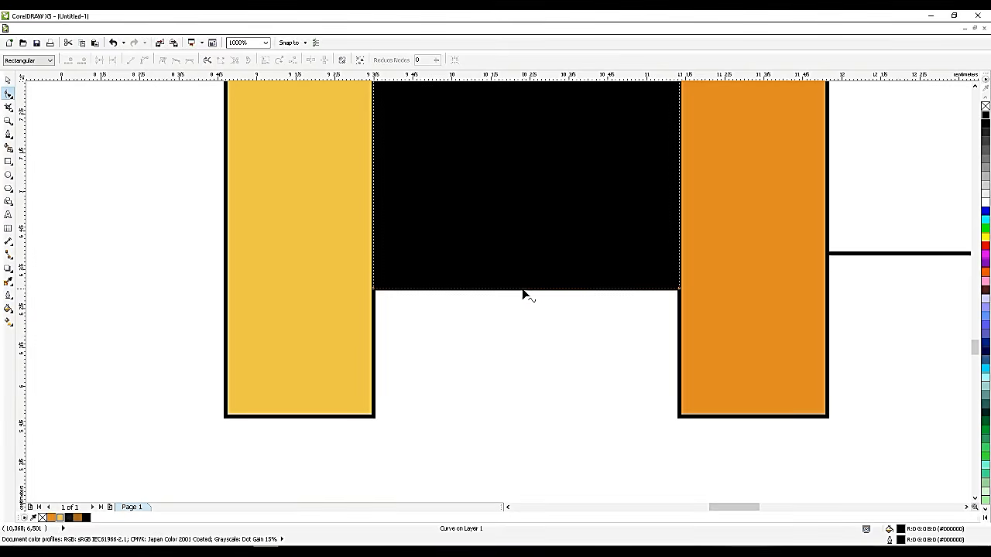
{"action": "double_click", "coordinate": [522, 290]}
{"action": "left_click_drag", "start_coordinate": [522, 289], "coordinate": [523, 426]}
{"action": "scroll", "coordinate": [528, 291], "scroll_direction": "down", "scroll_amount": 1}
{"action": "scroll", "coordinate": [634, 343], "scroll_direction": "up", "scroll_amount": 1}
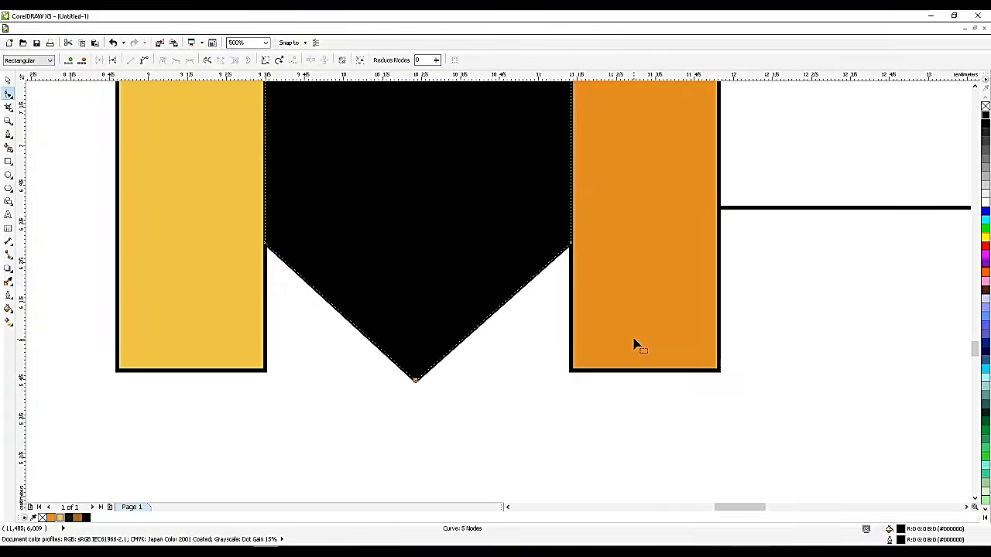
Convert the orange and yellow strips to curves and raise their inner lower corners to meet the black bar's lower corners
{"action": "left_click", "coordinate": [607, 364]}
{"action": "key", "text": "ctrl+q"}
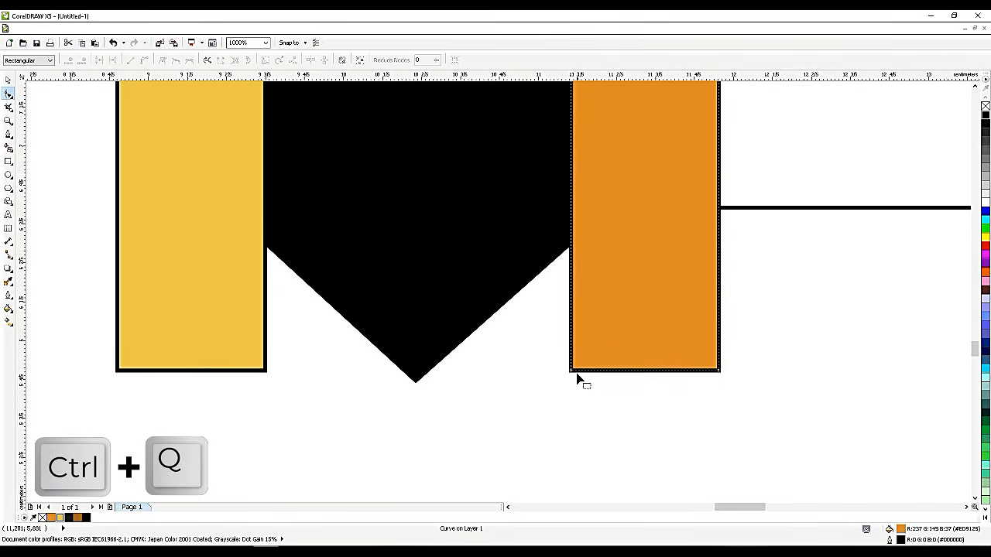
{"action": "left_click_drag", "start_coordinate": [571, 371], "coordinate": [571, 246]}
{"action": "left_click", "coordinate": [263, 366]}
{"action": "key", "text": "ctrl+q"}
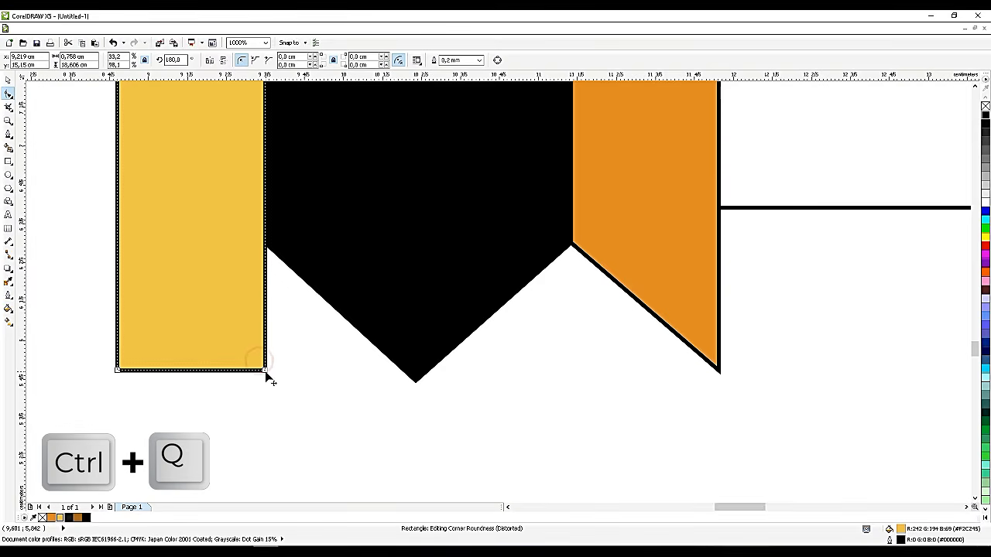
{"action": "left_click_drag", "start_coordinate": [269, 379], "coordinate": [272, 257]}
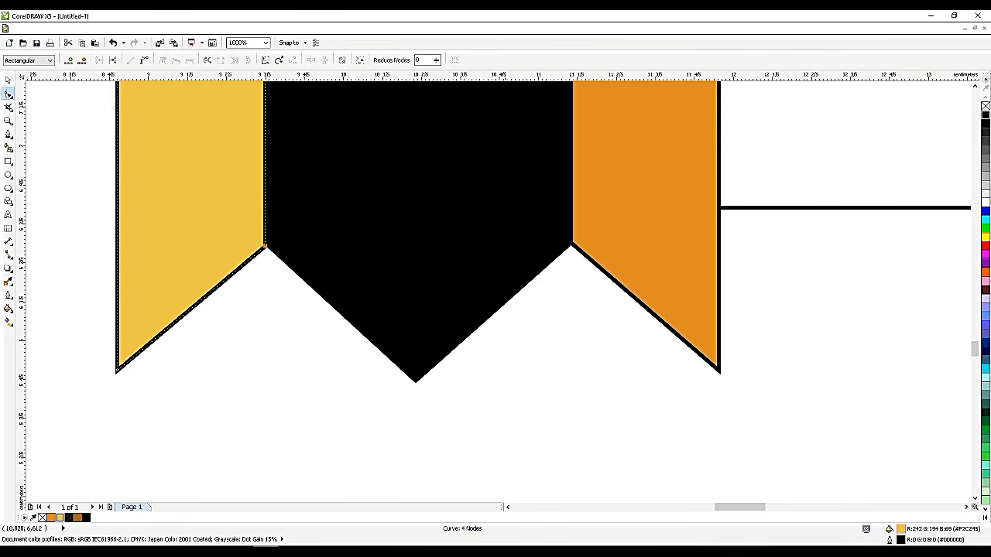
Draw a rectangle about 3.08 cm wide and 3.02 cm tall over the lower end of the three-part bar
{"action": "scroll", "coordinate": [509, 192], "scroll_direction": "down", "scroll_amount": 1}
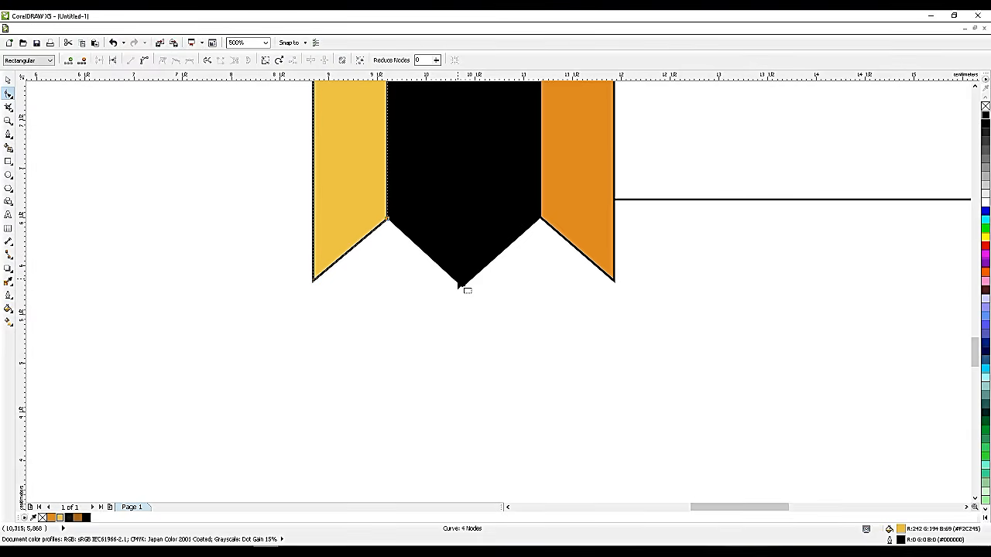
{"action": "scroll", "coordinate": [608, 289], "scroll_direction": "down", "scroll_amount": 1}
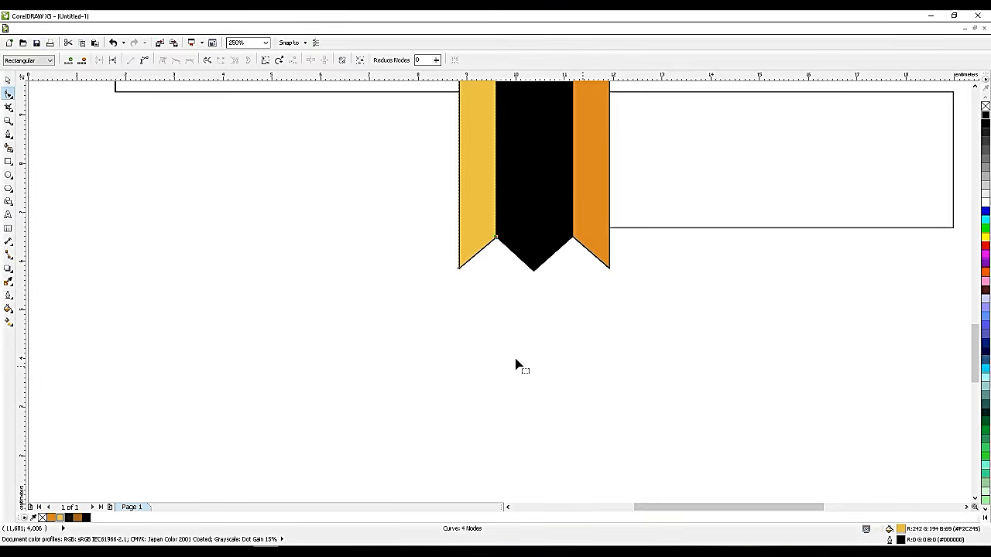
{"action": "scroll", "coordinate": [588, 249], "scroll_direction": "up", "scroll_amount": 1}
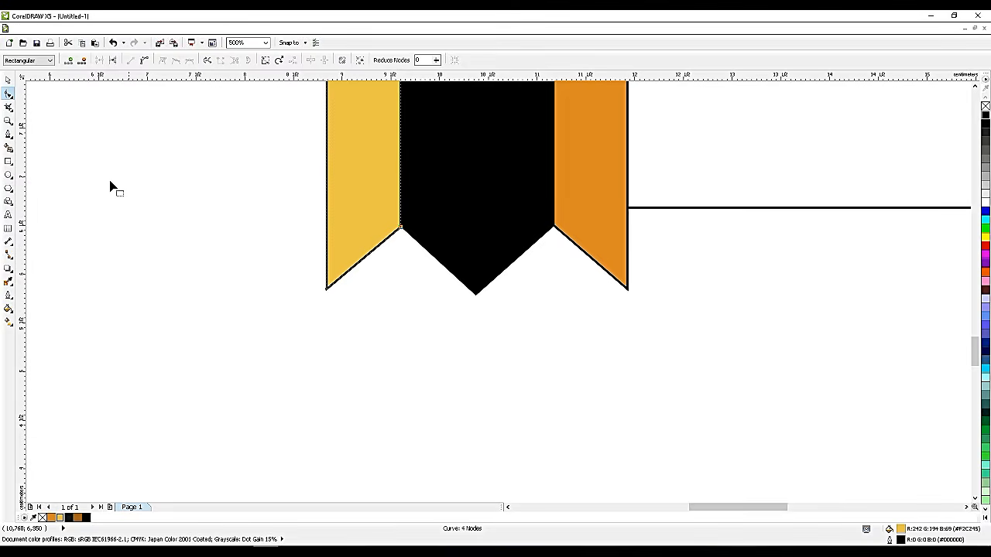
{"action": "left_click", "coordinate": [9, 162]}
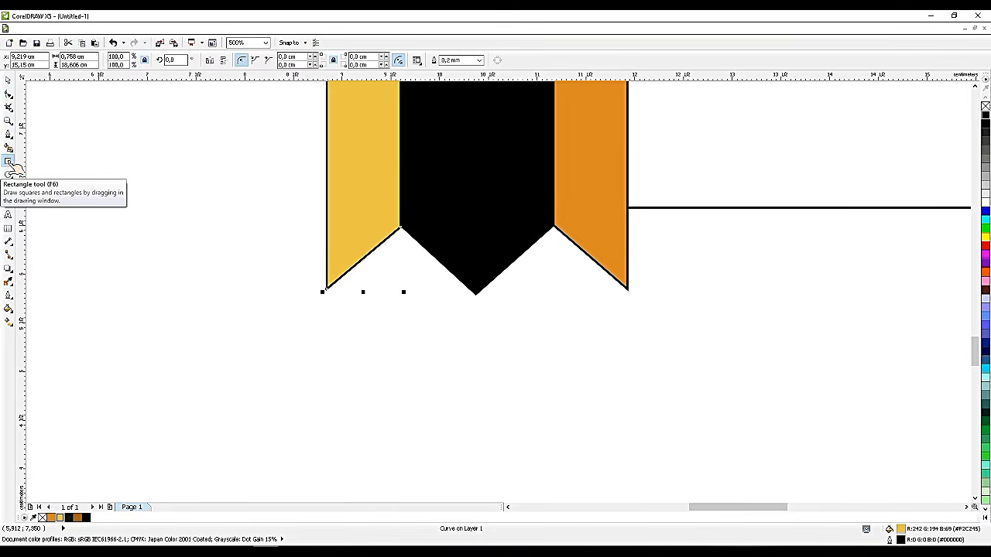
{"action": "left_click_drag", "start_coordinate": [327, 206], "coordinate": [633, 333]}
{"action": "left_click_drag", "start_coordinate": [477, 329], "coordinate": [476, 455]}
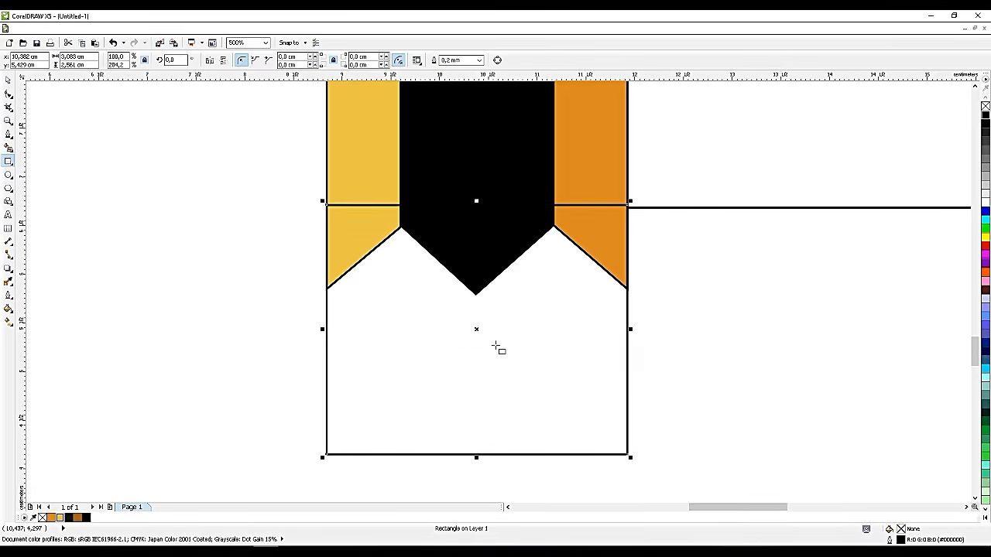
{"action": "scroll", "coordinate": [511, 309], "scroll_direction": "down", "scroll_amount": 2}
{"action": "left_click_drag", "start_coordinate": [501, 318], "coordinate": [502, 326]}
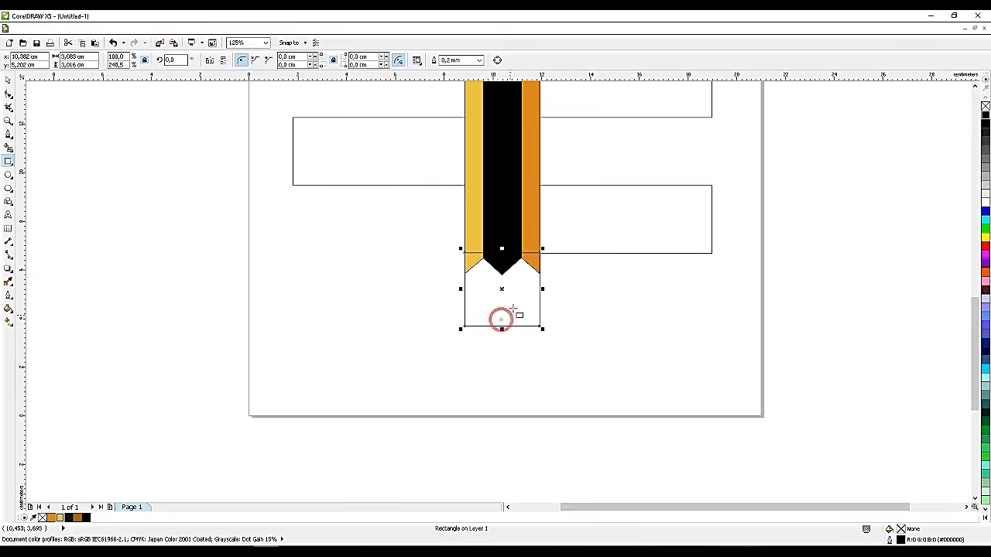
Convert the rectangle to curves, add nodes at the strips' outer tips and the lower edge's middle, and delete its two lower corners
{"action": "scroll", "coordinate": [516, 290], "scroll_direction": "up", "scroll_amount": 1}
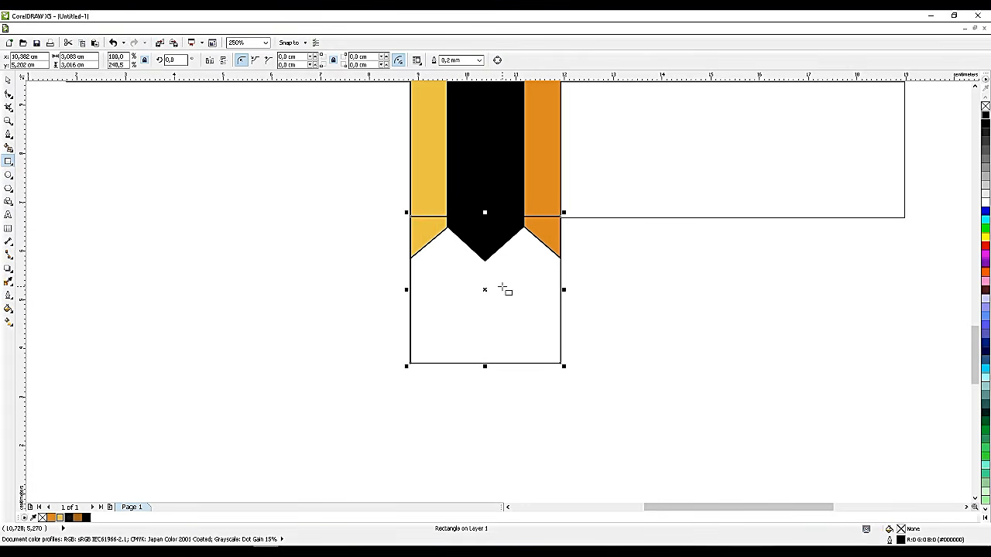
{"action": "scroll", "coordinate": [503, 289], "scroll_direction": "up", "scroll_amount": 1}
{"action": "left_click", "coordinate": [9, 93]}
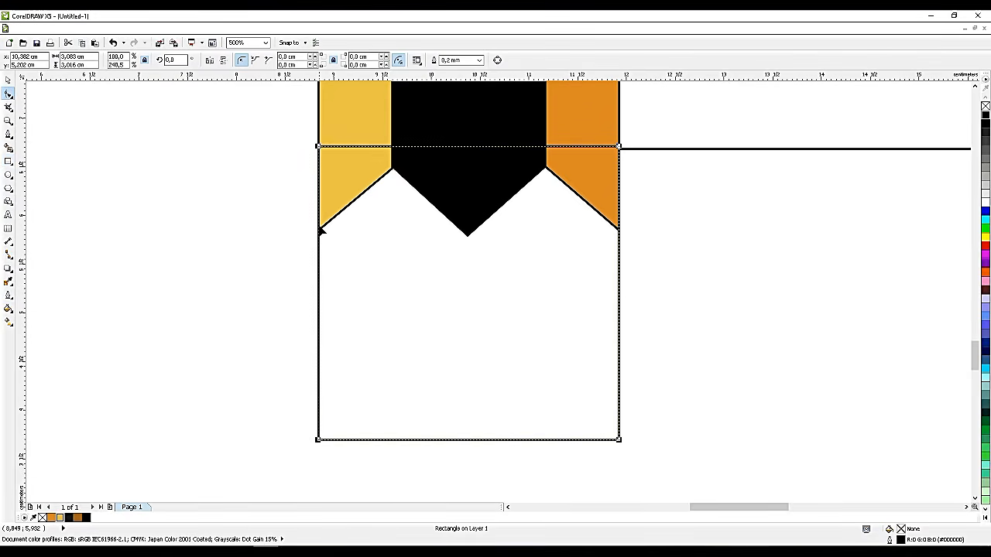
{"action": "key", "text": "ctrl+q"}
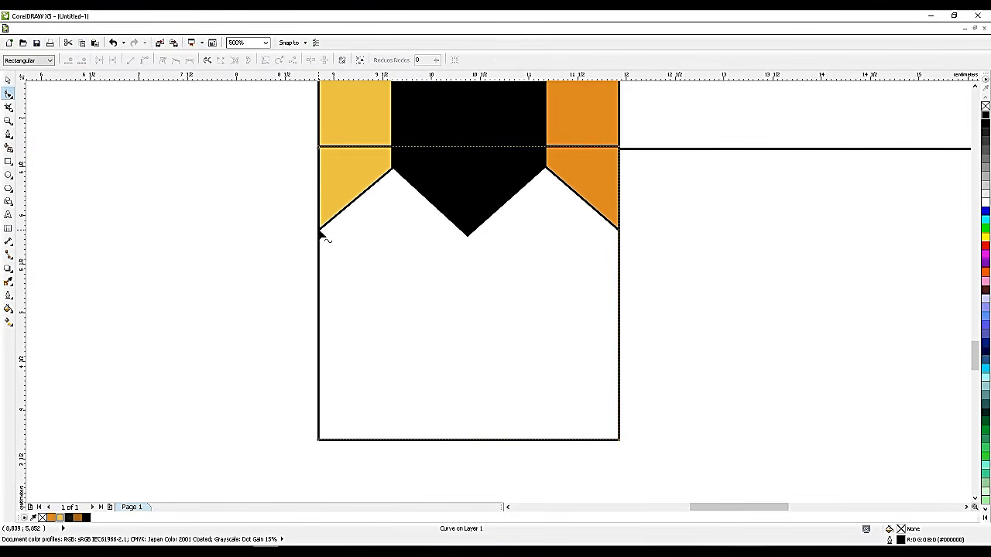
{"action": "left_click", "coordinate": [318, 229]}
{"action": "double_click", "coordinate": [619, 229]}
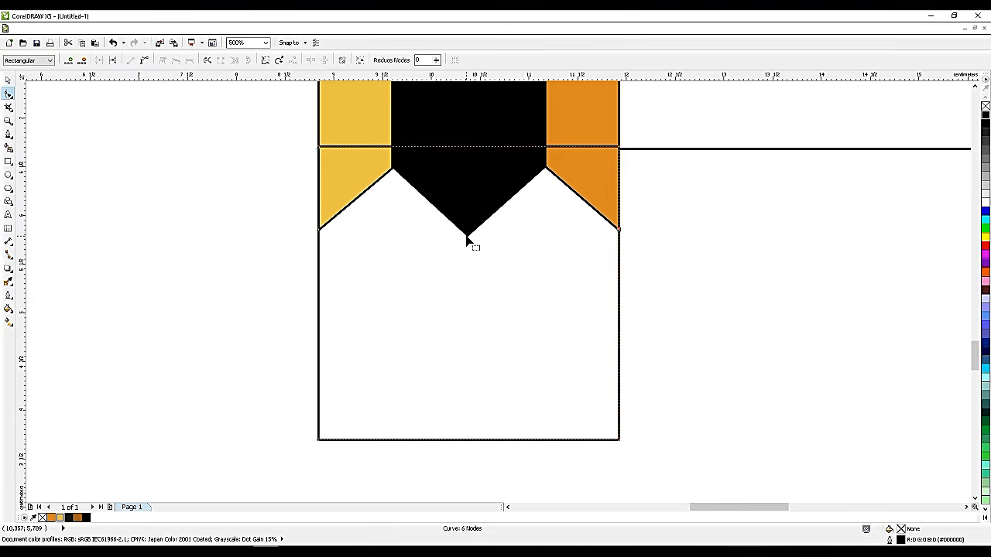
{"action": "double_click", "coordinate": [465, 440]}
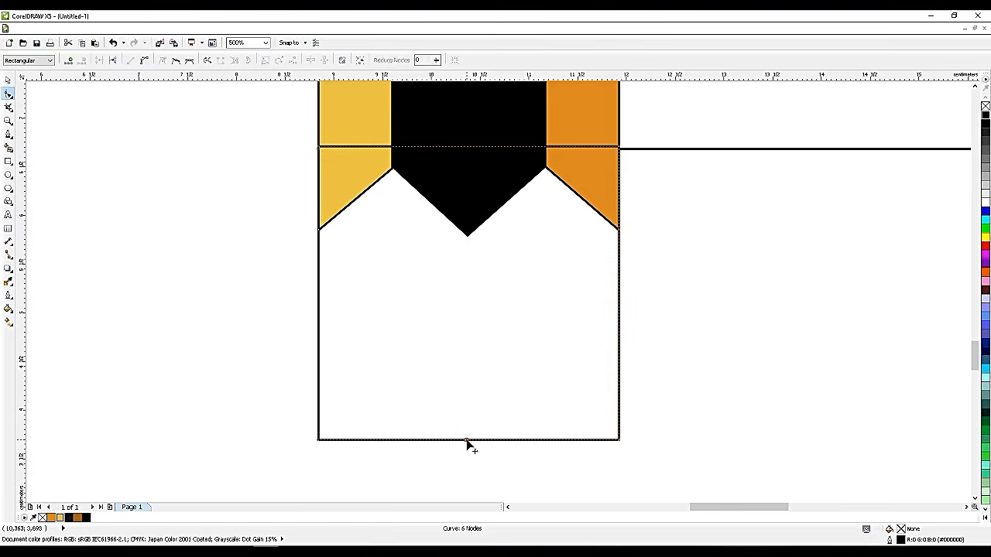
{"action": "double_click", "coordinate": [318, 440]}
{"action": "double_click", "coordinate": [618, 439]}
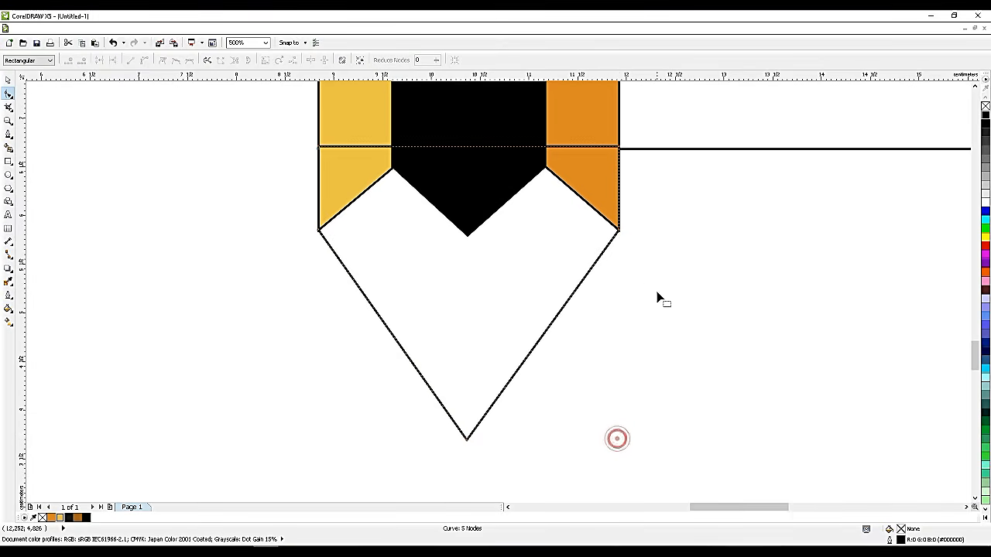
Add a node on the tip shape's upper edge, move it to the yellow strip's inner corner, and delete the upper-left corner node
{"action": "left_click", "coordinate": [8, 79]}
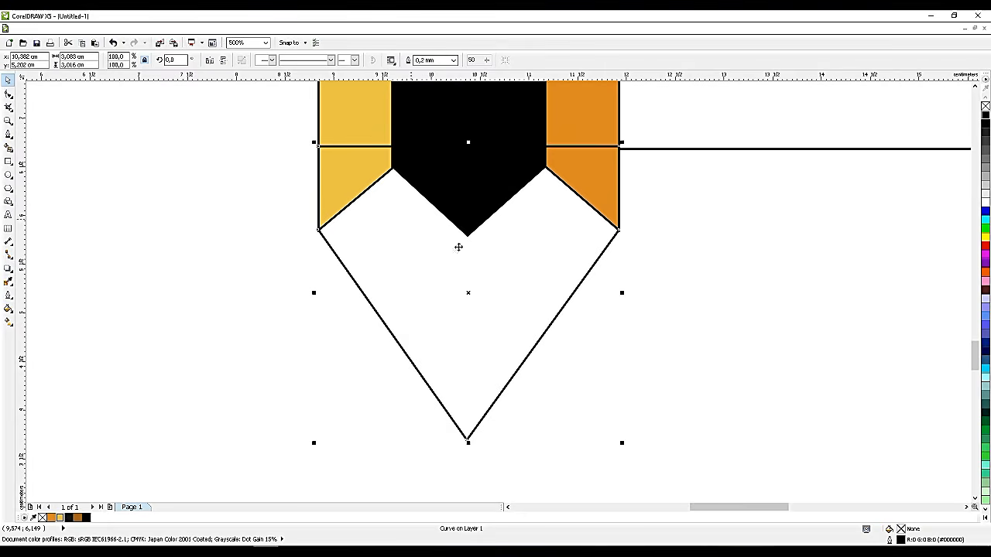
{"action": "scroll", "coordinate": [387, 149], "scroll_direction": "up", "scroll_amount": 3}
{"action": "double_click", "coordinate": [383, 139]}
{"action": "left_click_drag", "start_coordinate": [409, 140], "coordinate": [414, 226]}
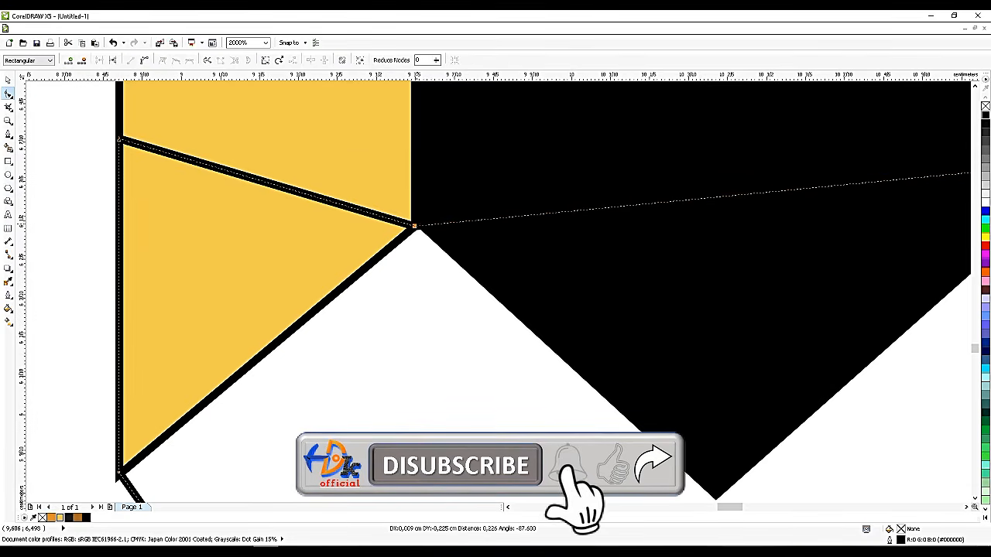
{"action": "left_click", "coordinate": [120, 141]}
{"action": "left_click", "coordinate": [120, 141]}
{"action": "key", "text": "Delete"}
Move the tip shape's right-hand upper node onto the orange strip's inner corner and delete the upper-right corner node
{"action": "scroll", "coordinate": [103, 180], "scroll_direction": "down", "scroll_amount": 2}
{"action": "scroll", "coordinate": [380, 175], "scroll_direction": "up", "scroll_amount": 1}
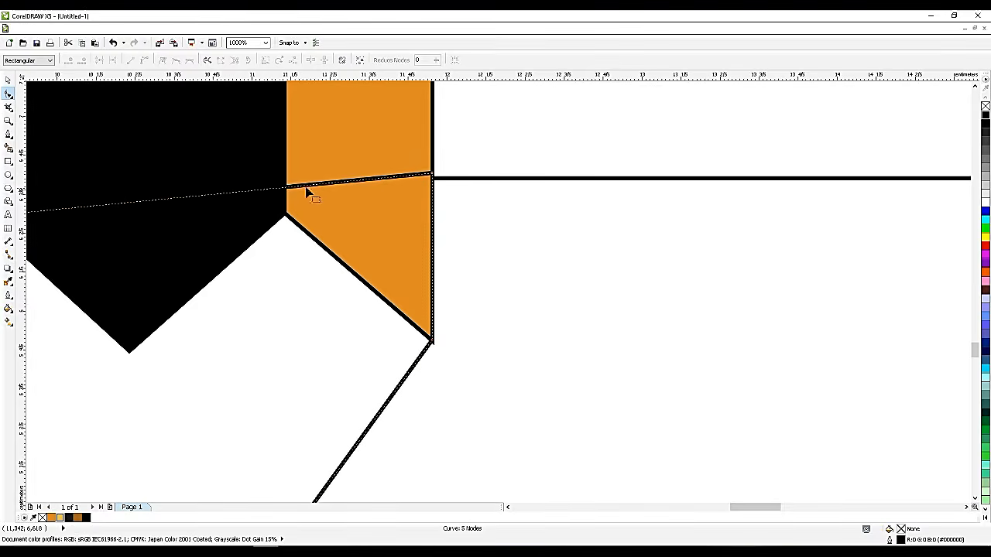
{"action": "left_click_drag", "start_coordinate": [288, 187], "coordinate": [285, 213]}
{"action": "double_click", "coordinate": [433, 175]}
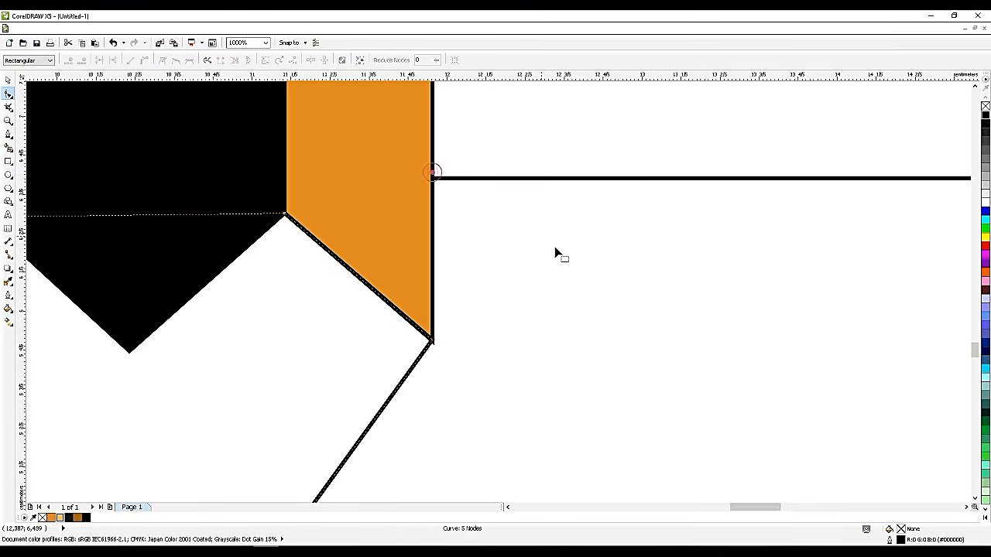
Add a node midway along the tip shape's upper edge and pull it down to the black bar's point
{"action": "scroll", "coordinate": [556, 248], "scroll_direction": "down", "scroll_amount": 2}
{"action": "scroll", "coordinate": [433, 247], "scroll_direction": "up", "scroll_amount": 2}
{"action": "double_click", "coordinate": [494, 222]}
{"action": "left_click_drag", "start_coordinate": [494, 221], "coordinate": [499, 361]}
{"action": "scroll", "coordinate": [506, 282], "scroll_direction": "down", "scroll_amount": 2}
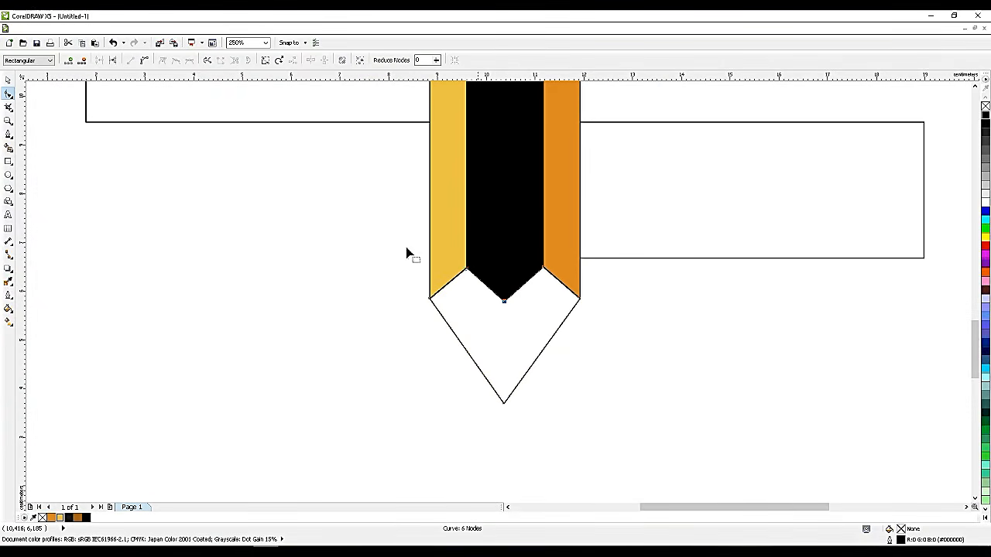
{"action": "left_click", "coordinate": [7, 80]}
Duplicate the pencil tip shape in place and narrow the copy symmetrically about its center to about 1.13 cm wide
{"action": "scroll", "coordinate": [542, 363], "scroll_direction": "up", "scroll_amount": 1}
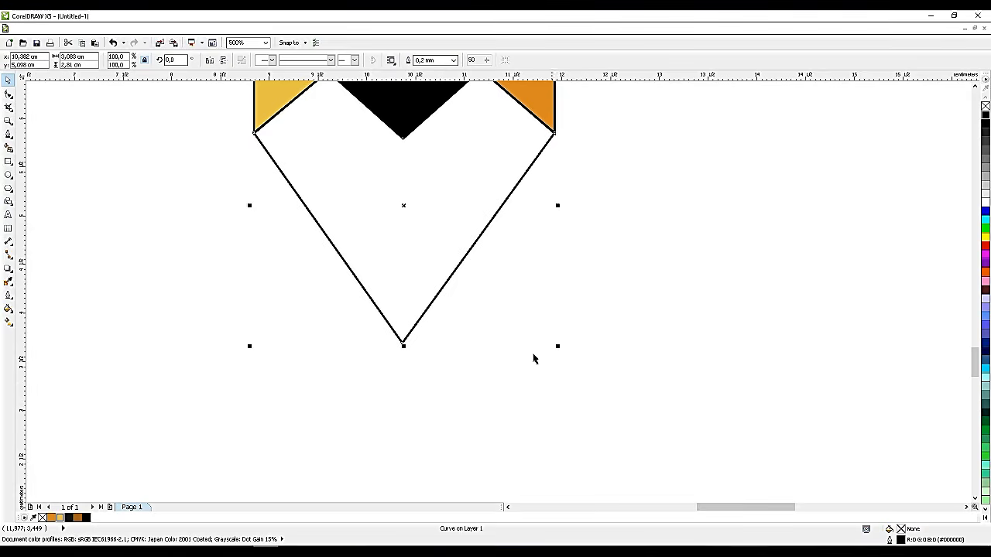
{"action": "left_click", "coordinate": [470, 219]}
{"action": "scroll", "coordinate": [470, 219], "scroll_direction": "down", "scroll_amount": 1}
{"action": "scroll", "coordinate": [466, 161], "scroll_direction": "up", "scroll_amount": 1}
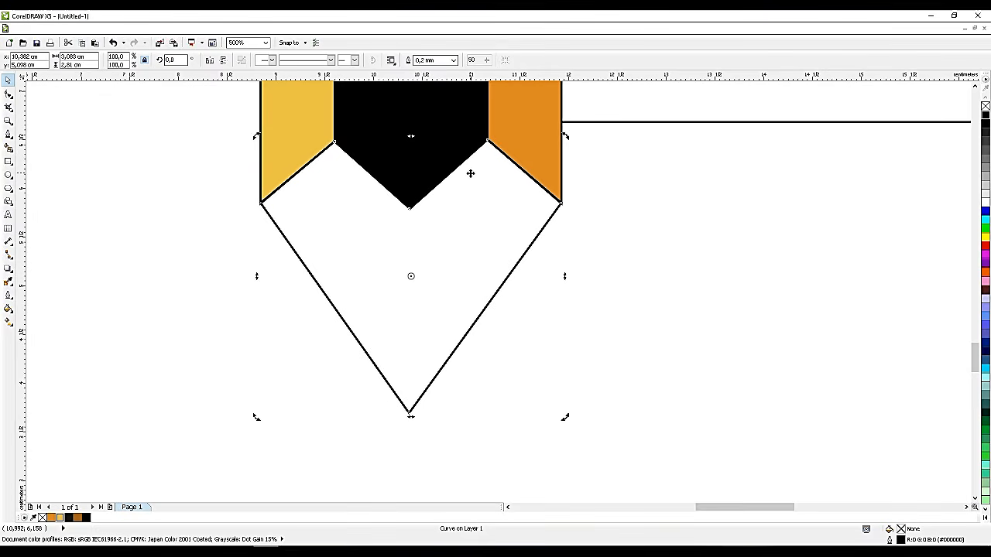
{"action": "key", "text": "ctrl+c"}
{"action": "key", "text": "ctrl+v"}
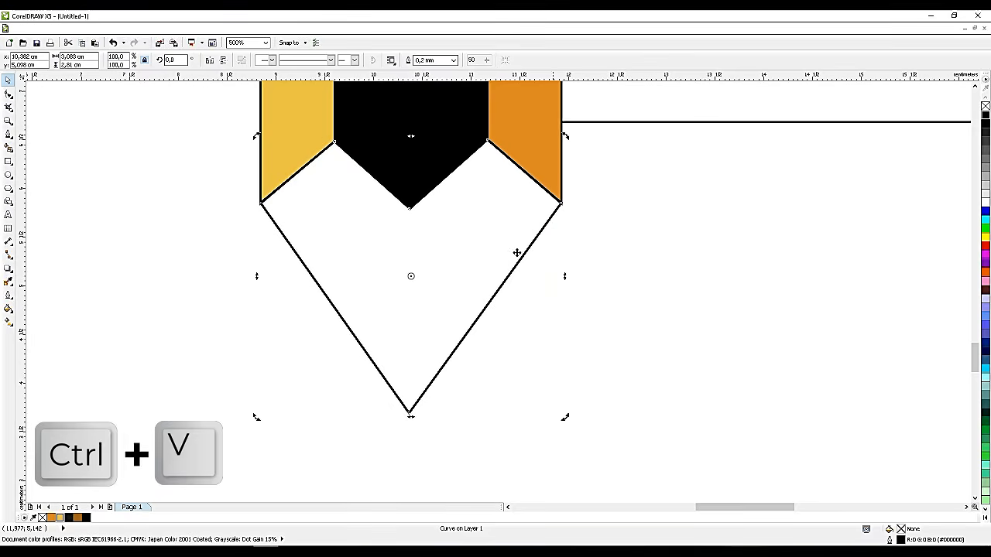
{"action": "left_click_drag", "start_coordinate": [565, 276], "coordinate": [468, 257]}
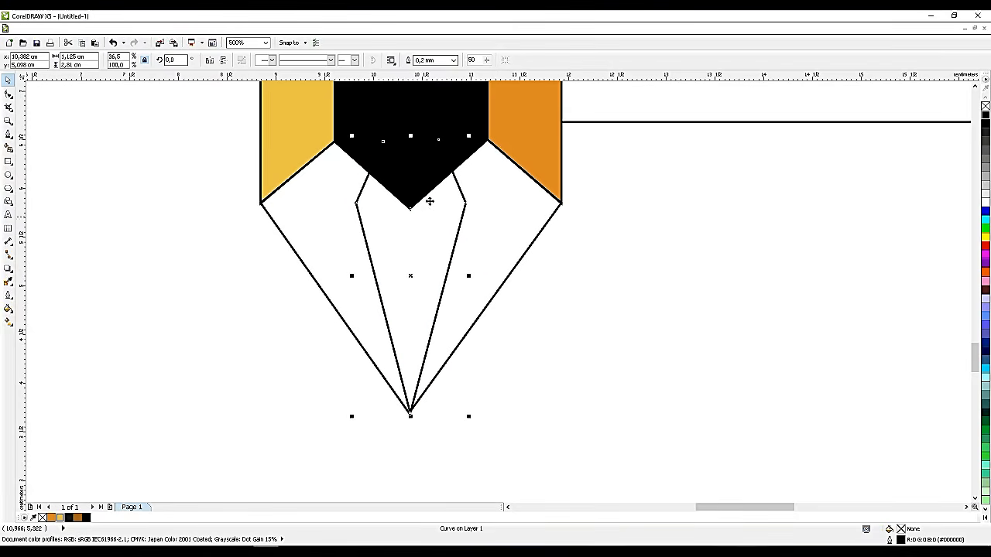
Stretch the narrow tip copy upward and trim off the part overlapping the black bar
{"action": "left_click_drag", "start_coordinate": [410, 137], "coordinate": [411, 103]}
{"action": "left_click", "coordinate": [475, 144]}
{"action": "left_click", "coordinate": [434, 296], "text": "shift"}
{"action": "left_click", "coordinate": [319, 62]}
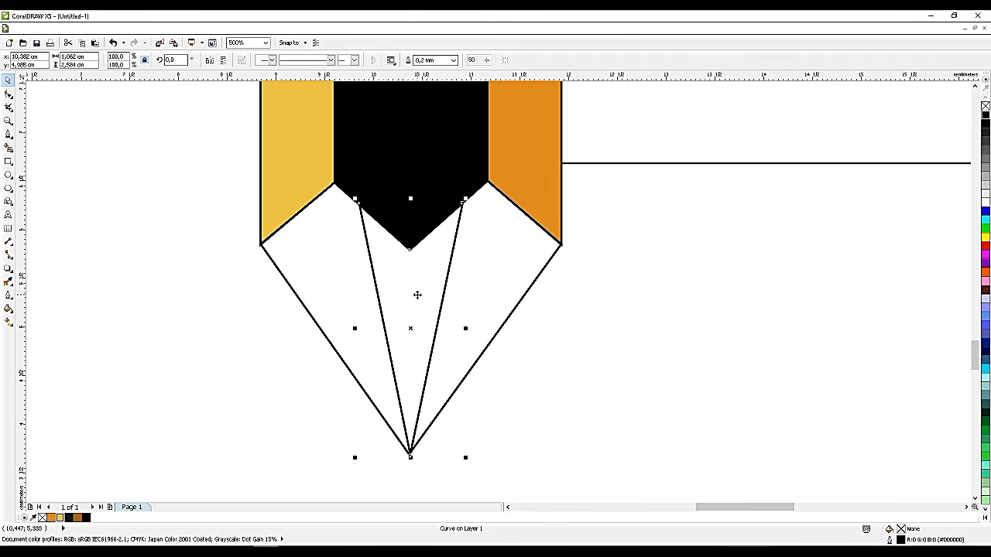
Duplicate the central tip facet in place and move the copy's upper nodes onto the yellow strip's lower edge and inner corner
{"action": "key", "text": "ctrl+c"}
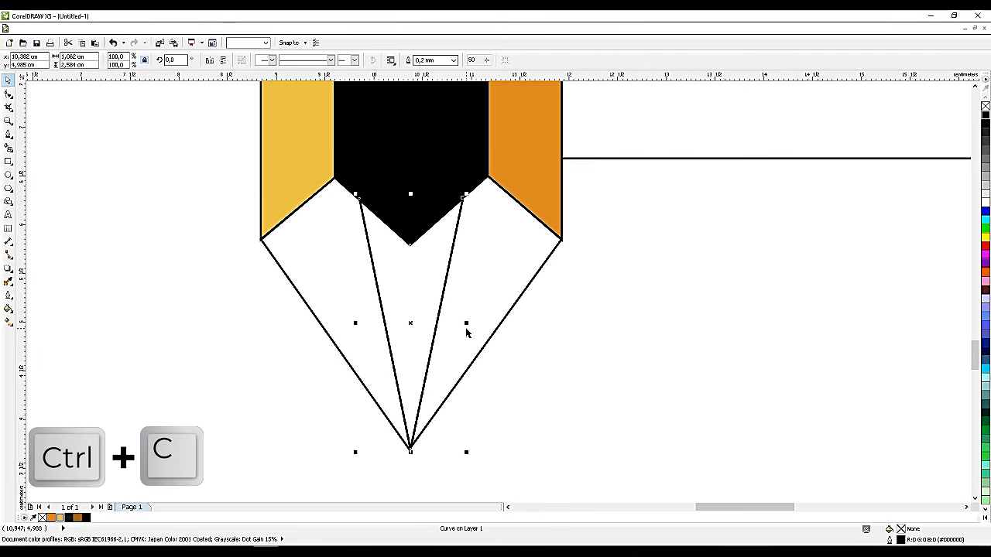
{"action": "key", "text": "ctrl+v"}
{"action": "left_click_drag", "start_coordinate": [466, 322], "coordinate": [343, 277]}
{"action": "key", "text": "ctrl+z"}
{"action": "key", "text": "F10"}
{"action": "left_click_drag", "start_coordinate": [462, 198], "coordinate": [277, 186]}
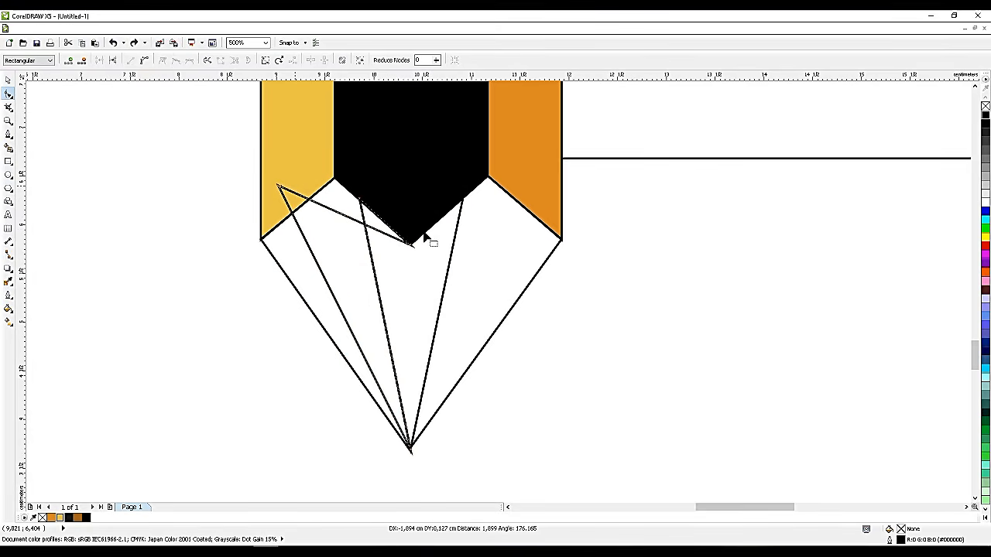
{"action": "left_click_drag", "start_coordinate": [411, 247], "coordinate": [291, 214]}
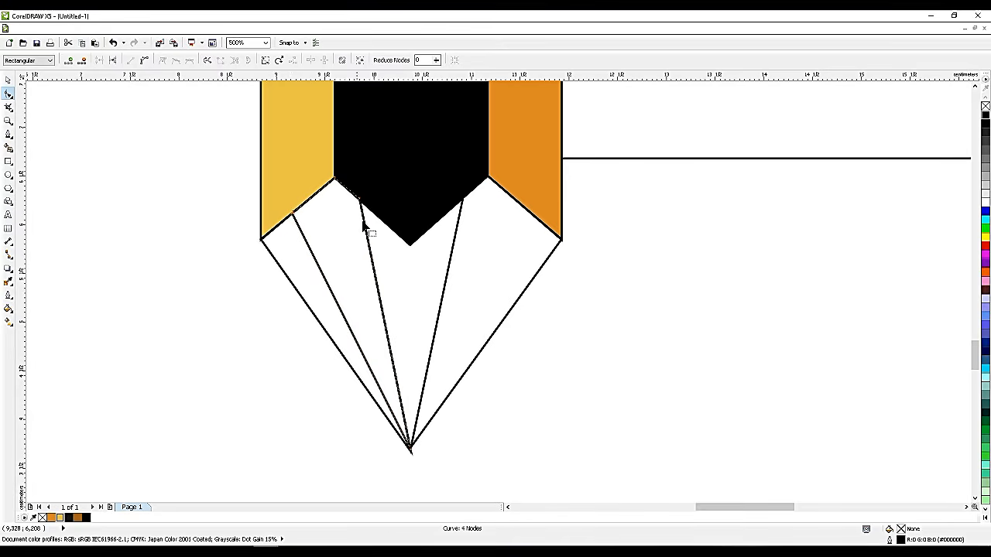
{"action": "left_click", "coordinate": [8, 81]}
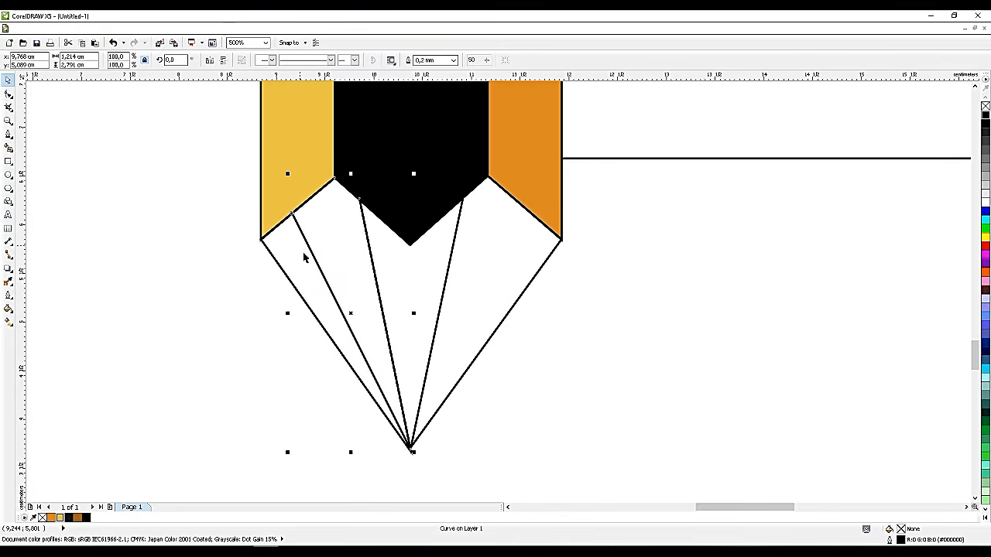
Duplicate the left facet, mirror the copy horizontally and move it to the right half so the points meet at the pencil tip
{"action": "key", "text": "ctrl+c"}
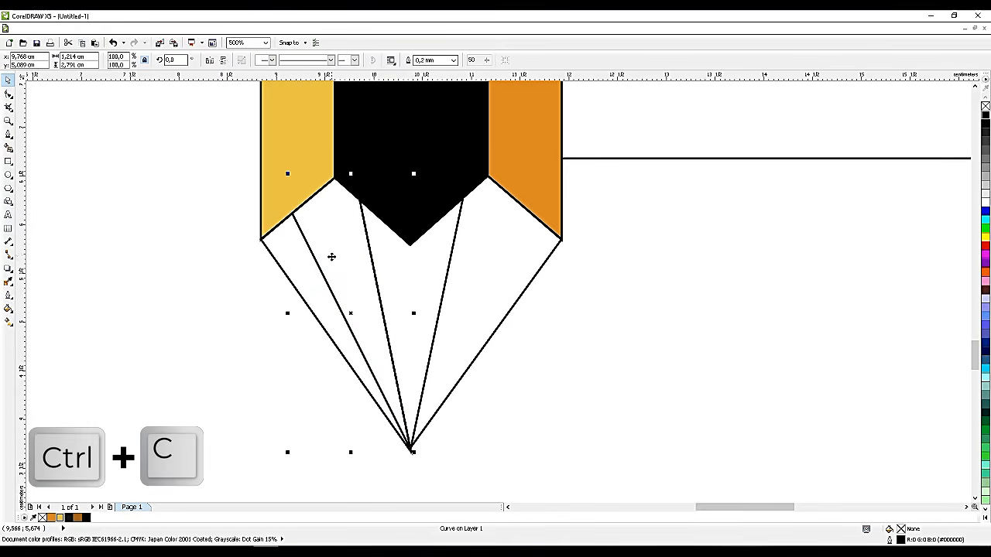
{"action": "key", "text": "ctrl+v"}
{"action": "left_click", "coordinate": [209, 59]}
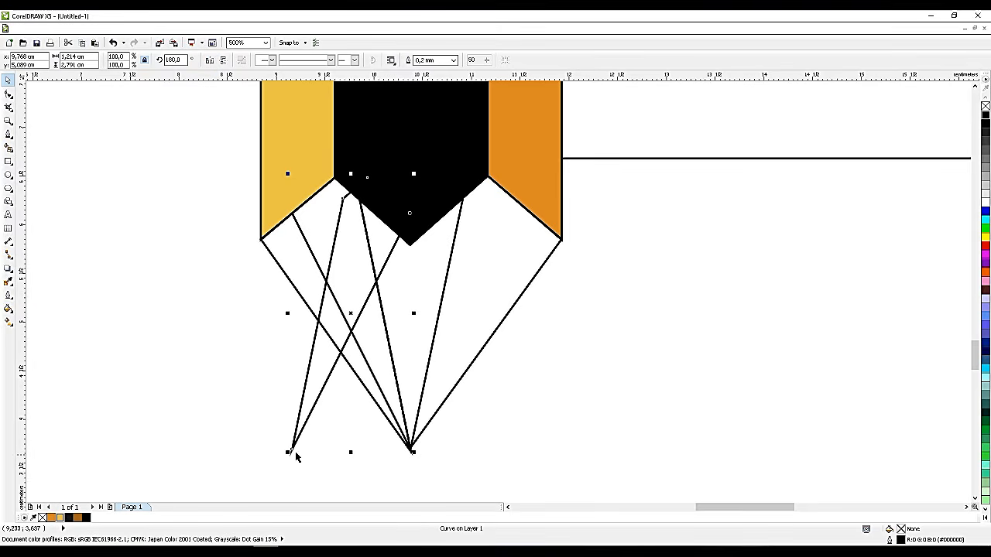
{"action": "left_click_drag", "start_coordinate": [291, 451], "coordinate": [411, 449]}
{"action": "left_click", "coordinate": [514, 441]}
Select all four pencil tip shapes and give their outlines rounded corners
{"action": "scroll", "coordinate": [398, 458], "scroll_direction": "up", "scroll_amount": 4}
{"action": "scroll", "coordinate": [637, 320], "scroll_direction": "down", "scroll_amount": 5}
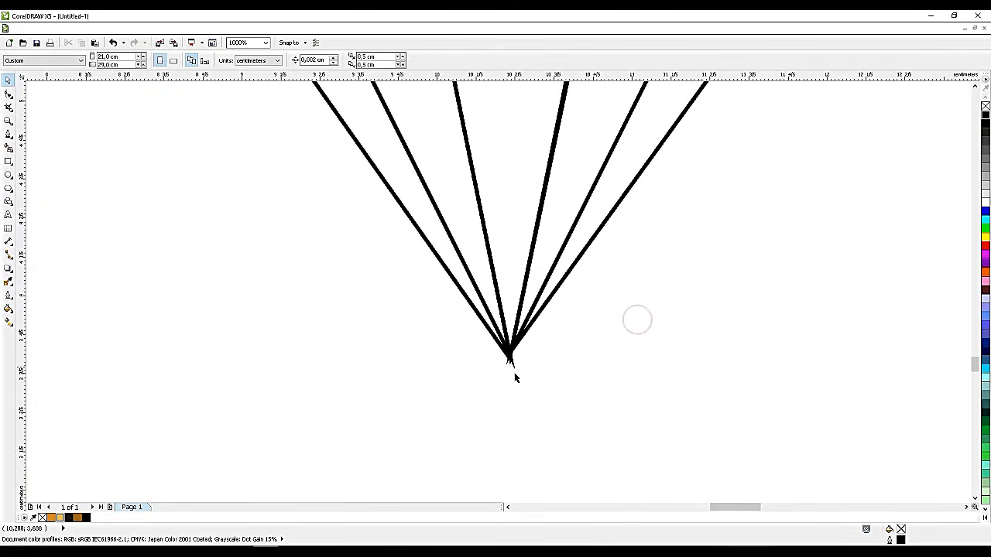
{"action": "left_click_drag", "start_coordinate": [710, 432], "coordinate": [451, 218]}
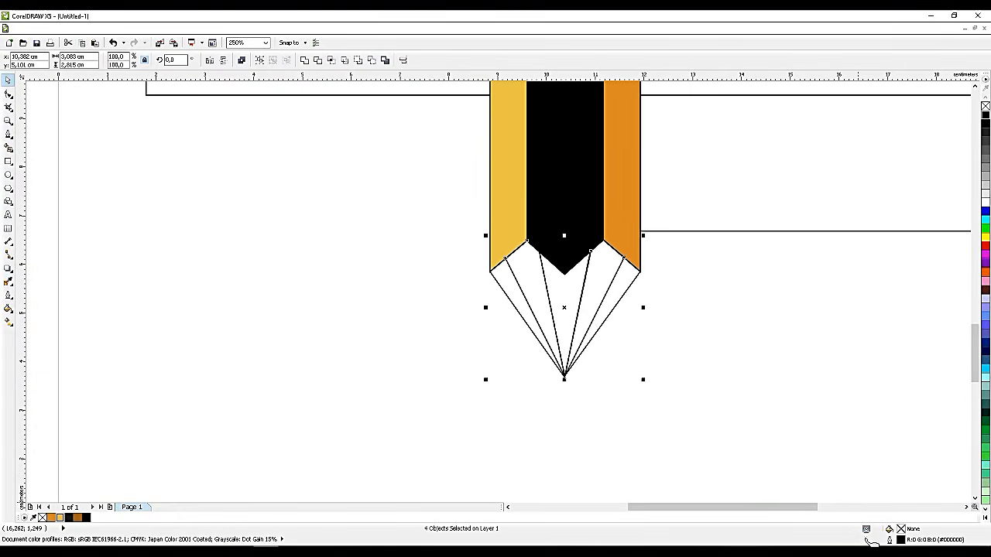
{"action": "double_click", "coordinate": [892, 540]}
{"action": "left_click", "coordinate": [416, 327]}
{"action": "left_click", "coordinate": [462, 329]}
{"action": "left_click", "coordinate": [502, 337]}
{"action": "left_click", "coordinate": [488, 367]}
{"action": "left_click", "coordinate": [638, 379]}
Adjust the right facet's lowest node so it sits exactly on the shared pencil point
{"action": "scroll", "coordinate": [650, 373], "scroll_direction": "up", "scroll_amount": 3}
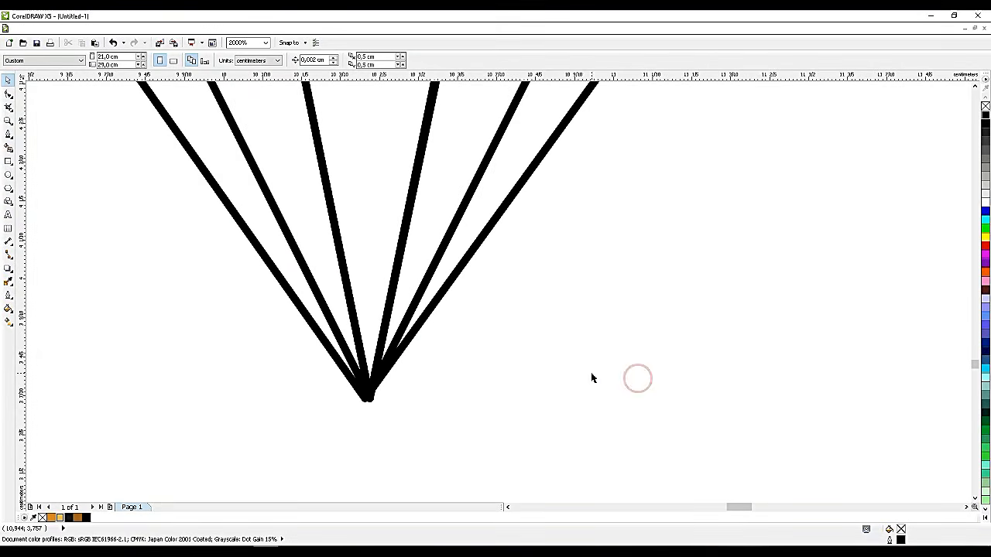
{"action": "scroll", "coordinate": [354, 399], "scroll_direction": "up", "scroll_amount": 2}
{"action": "double_click", "coordinate": [390, 403]}
{"action": "mouse_move", "coordinate": [389, 402]}
{"action": "left_mouse_down"}
{"action": "mouse_move", "coordinate": [380, 403]}
{"action": "mouse_move", "coordinate": [393, 408]}
{"action": "mouse_move", "coordinate": [384, 408]}
{"action": "mouse_move", "coordinate": [382, 384]}
{"action": "mouse_move", "coordinate": [386, 404]}
{"action": "left_mouse_up"}
{"action": "left_click", "coordinate": [402, 361]}
{"action": "left_click", "coordinate": [404, 363]}
{"action": "left_click", "coordinate": [456, 391]}
{"action": "scroll", "coordinate": [535, 397], "scroll_direction": "down", "scroll_amount": 4}
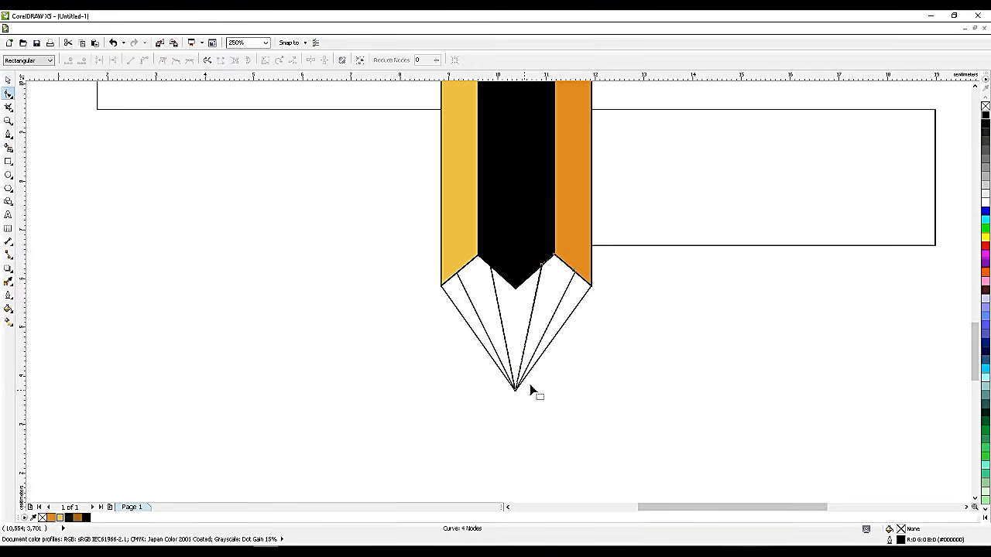
{"action": "scroll", "coordinate": [586, 348], "scroll_direction": "up", "scroll_amount": 1}
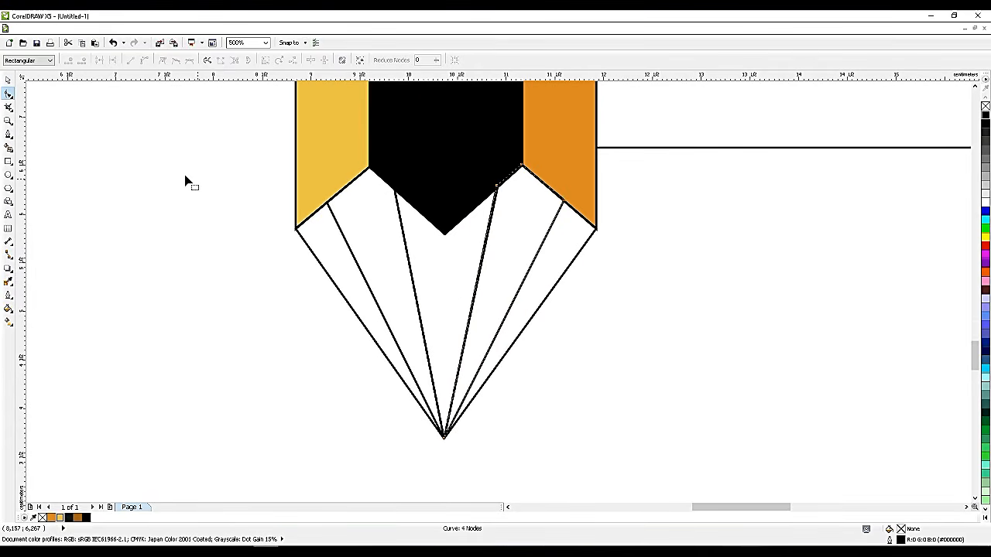
Fill the central tip facet with light peach #FFCC99
{"action": "left_click", "coordinate": [8, 79]}
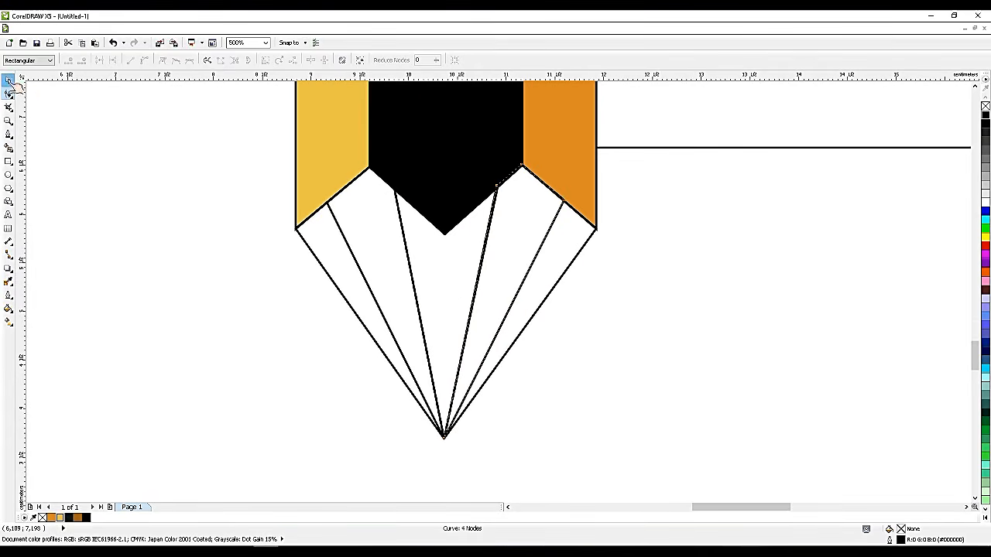
{"action": "left_click", "coordinate": [440, 270]}
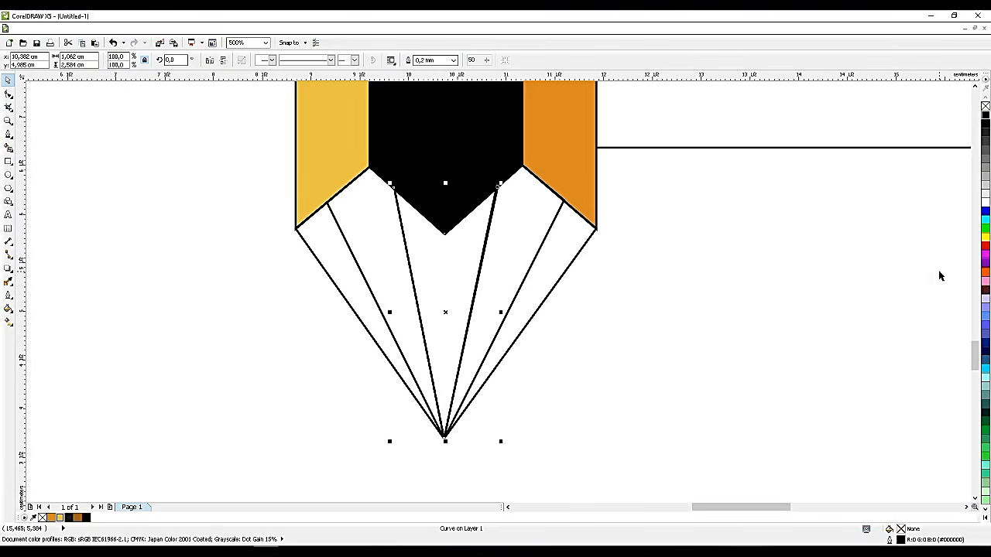
{"action": "left_click", "coordinate": [985, 282]}
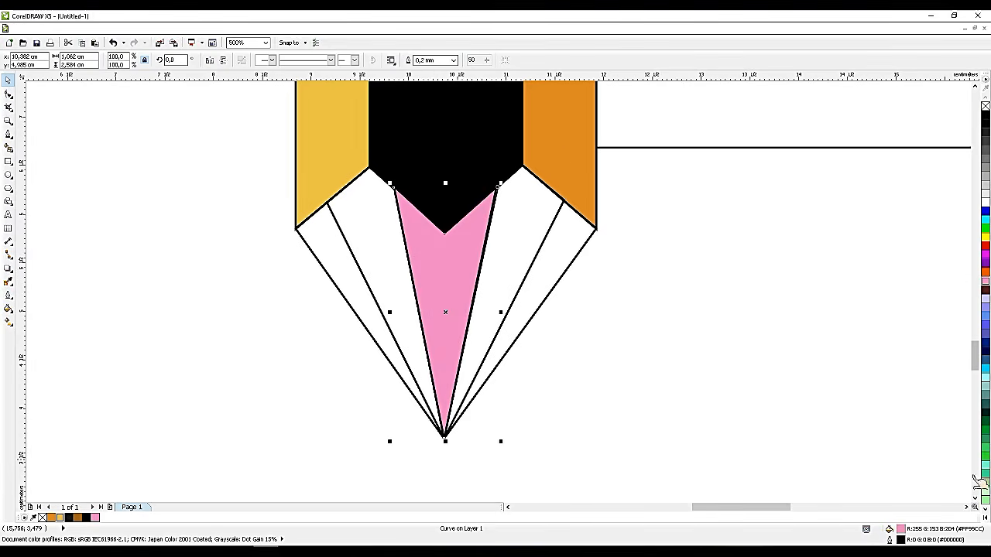
{"action": "left_click", "coordinate": [985, 514]}
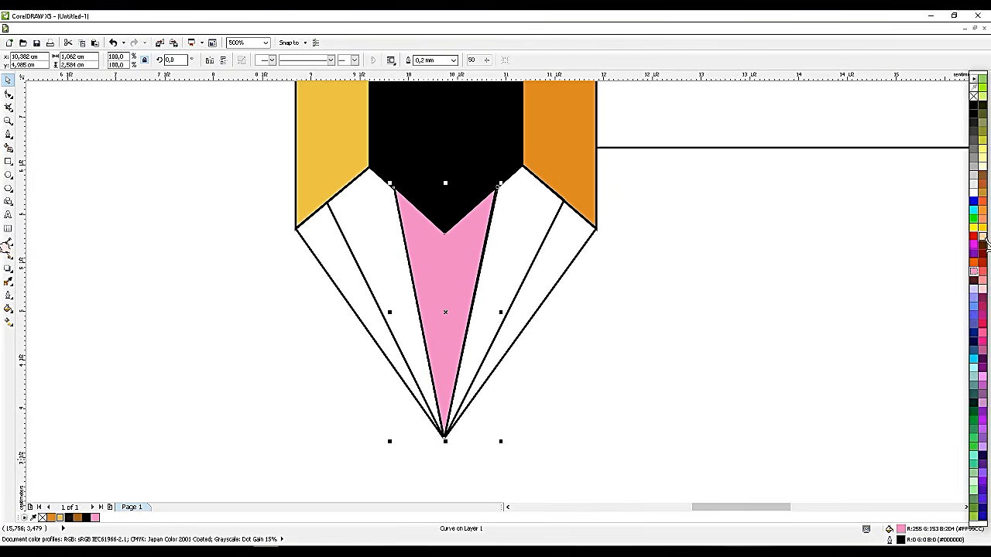
{"action": "left_click", "coordinate": [982, 237]}
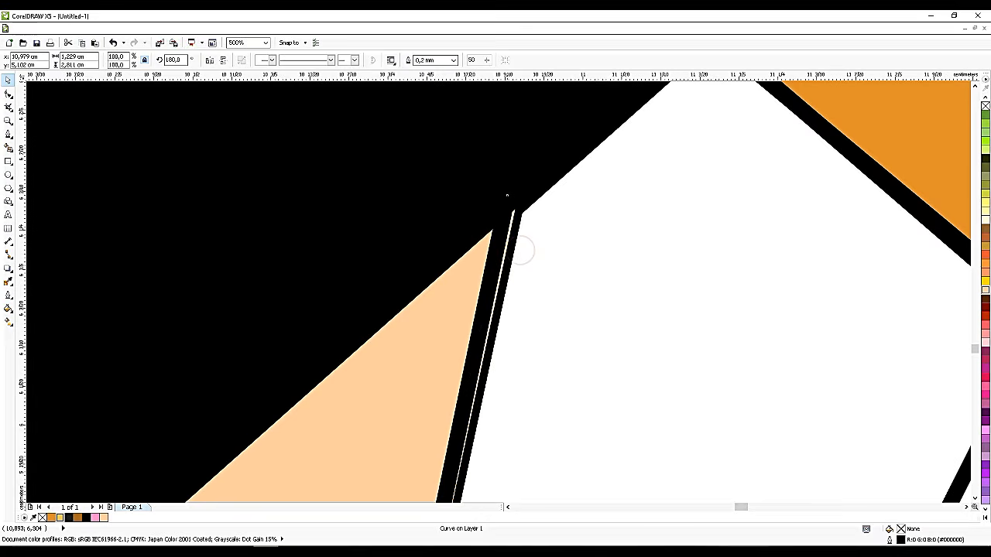
Move the right facet's upper inner node beside the black bar to close the double line along the central facet
{"action": "scroll", "coordinate": [520, 249], "scroll_direction": "up", "scroll_amount": 3}
{"action": "key", "text": "F10"}
{"action": "left_click_drag", "start_coordinate": [507, 197], "coordinate": [519, 194]}
{"action": "scroll", "coordinate": [529, 212], "scroll_direction": "down", "scroll_amount": 3}
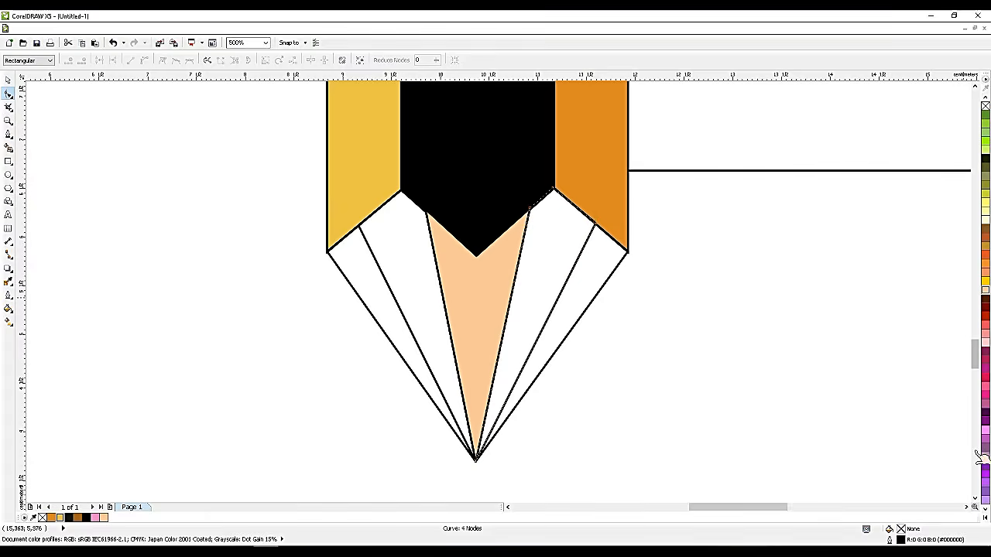
Fill the right inner facet with golden cream, the outer tip shape with pale cream and the left inner facet with pale peach
{"action": "left_click_drag", "start_coordinate": [986, 294], "coordinate": [956, 308]}
{"action": "left_click", "coordinate": [593, 276]}
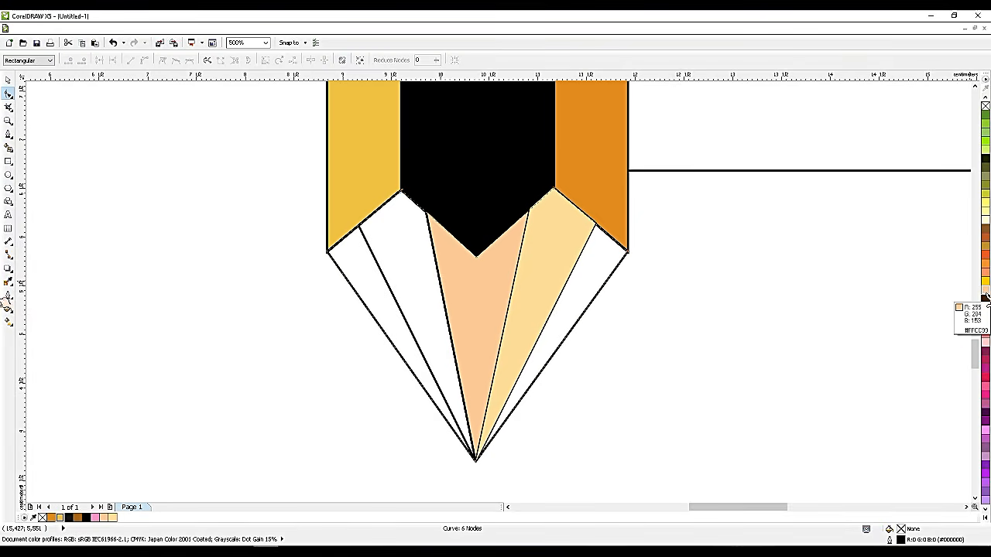
{"action": "left_click_drag", "start_coordinate": [982, 292], "coordinate": [932, 310]}
{"action": "left_click", "coordinate": [419, 267]}
{"action": "left_click_drag", "start_coordinate": [985, 291], "coordinate": [939, 317]}
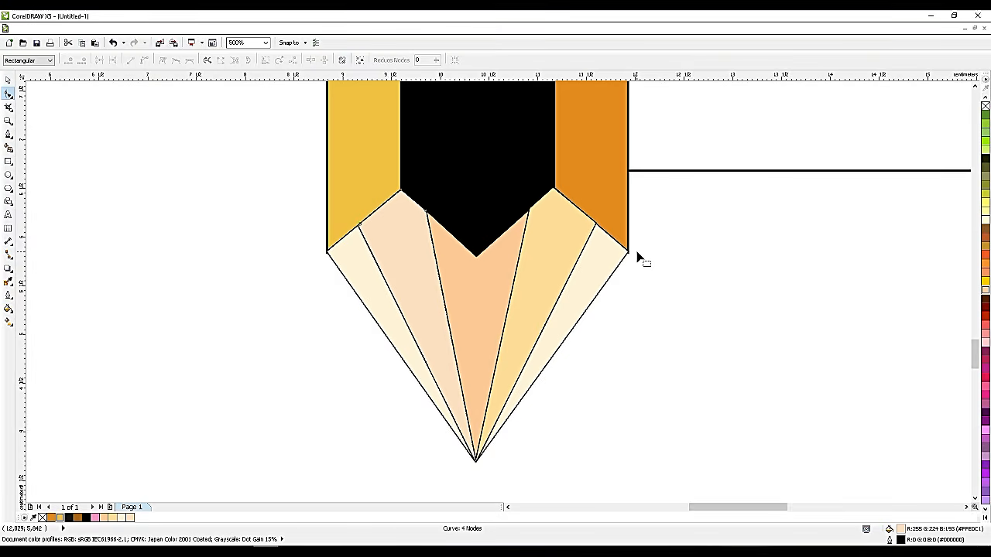
Select all the tip facets and remove their outlines
{"action": "left_click", "coordinate": [7, 81]}
{"action": "scroll", "coordinate": [530, 237], "scroll_direction": "down", "scroll_amount": 1}
{"action": "mouse_move", "coordinate": [633, 428]}
{"action": "left_mouse_down"}
{"action": "mouse_move", "coordinate": [513, 349]}
{"action": "mouse_move", "coordinate": [339, 166]}
{"action": "left_mouse_up"}
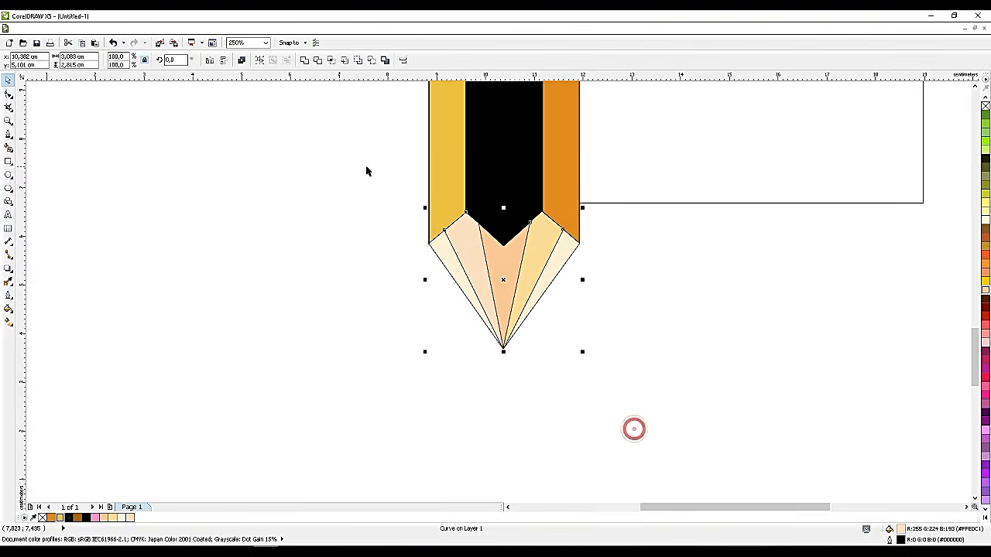
{"action": "right_click", "coordinate": [985, 106]}
{"action": "left_click", "coordinate": [702, 280]}
Stretch the whole pencil tip downward, then upward until it meets the coloured strips, to about 3.57 cm high
{"action": "scroll", "coordinate": [697, 282], "scroll_direction": "down", "scroll_amount": 2}
{"action": "scroll", "coordinate": [687, 291], "scroll_direction": "up", "scroll_amount": 1}
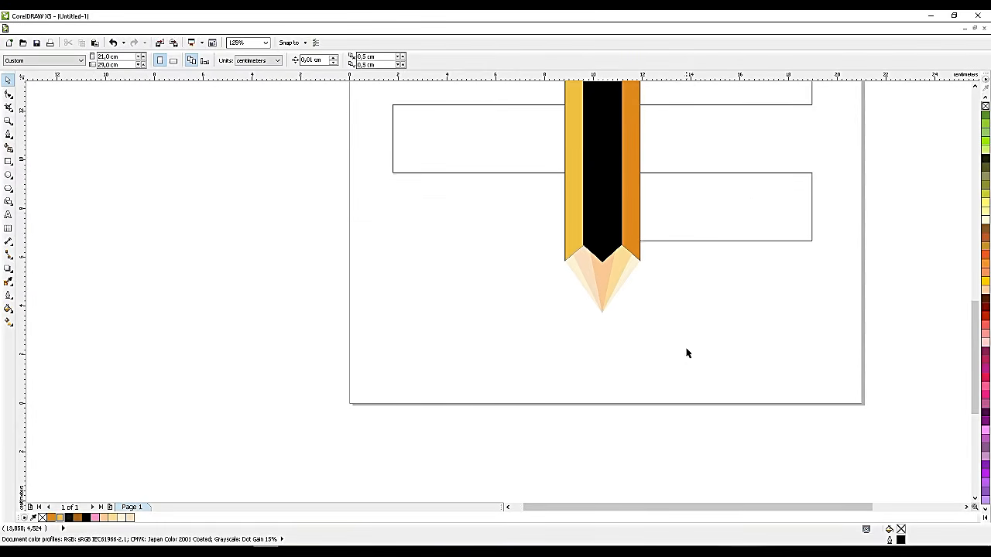
{"action": "mouse_move", "coordinate": [711, 363]}
{"action": "left_mouse_down"}
{"action": "mouse_move", "coordinate": [513, 221]}
{"action": "mouse_move", "coordinate": [510, 208]}
{"action": "left_mouse_up"}
{"action": "scroll", "coordinate": [606, 347], "scroll_direction": "up", "scroll_amount": 1}
{"action": "left_click_drag", "start_coordinate": [590, 350], "coordinate": [591, 378]}
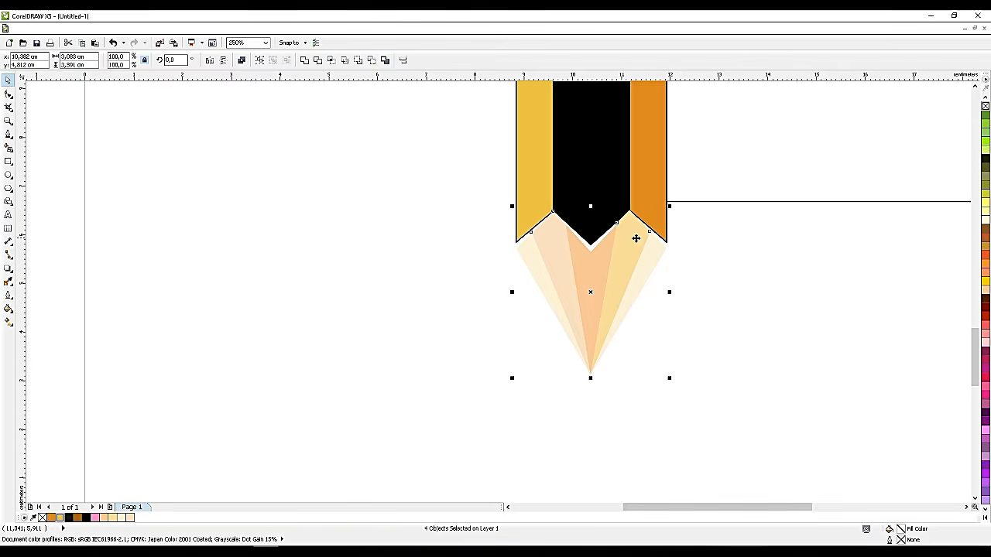
{"action": "left_click_drag", "start_coordinate": [590, 206], "coordinate": [591, 197]}
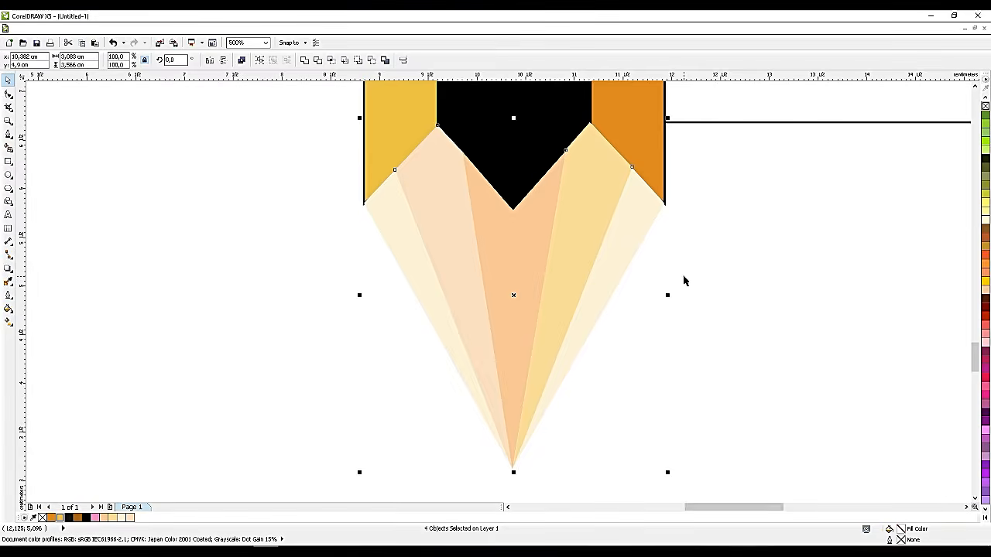
{"action": "left_click", "coordinate": [679, 283]}
Draw a rectangle about 0.39 cm wide and 0.69 cm high beside the pencil point and fully round its corners
{"action": "scroll", "coordinate": [662, 286], "scroll_direction": "down", "scroll_amount": 1}
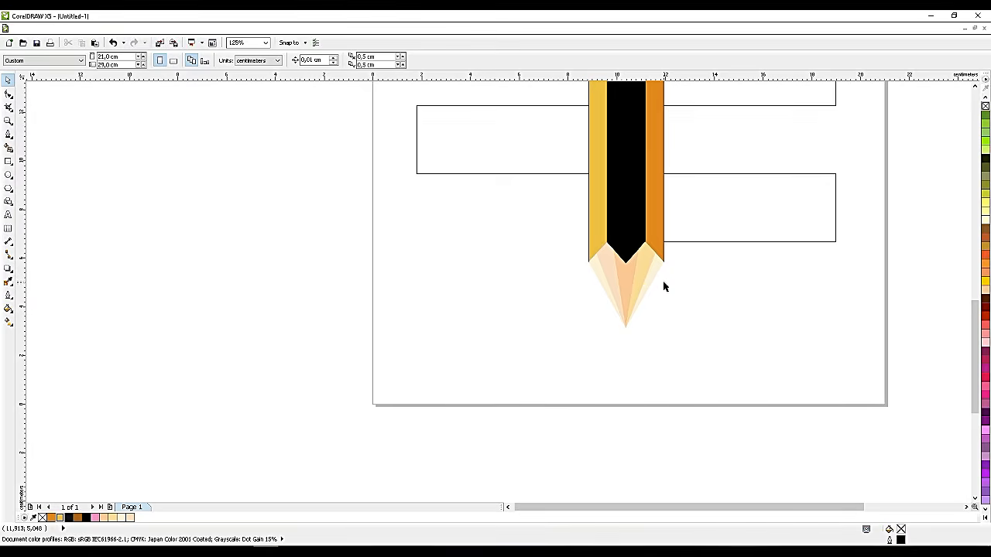
{"action": "scroll", "coordinate": [663, 286], "scroll_direction": "down", "scroll_amount": 1}
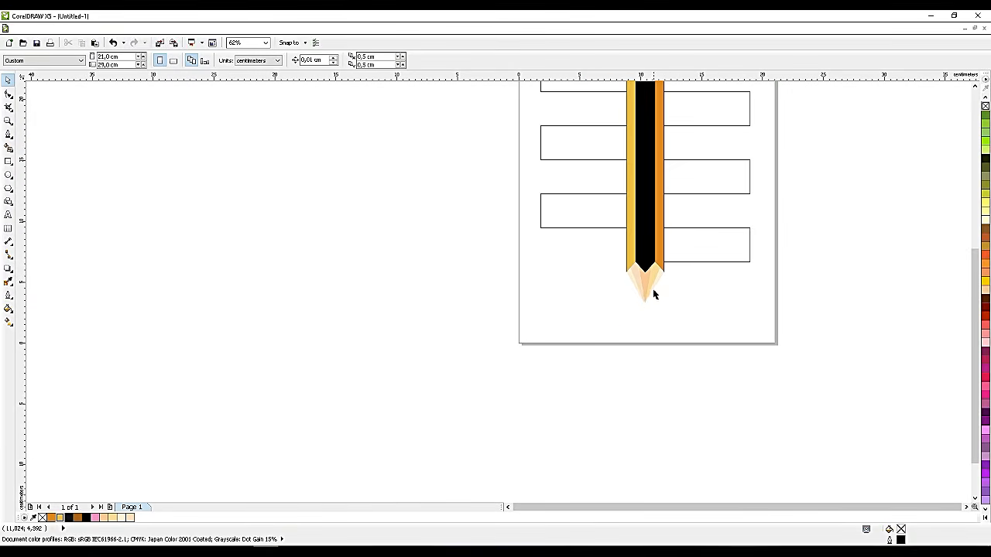
{"action": "scroll", "coordinate": [672, 316], "scroll_direction": "up", "scroll_amount": 2}
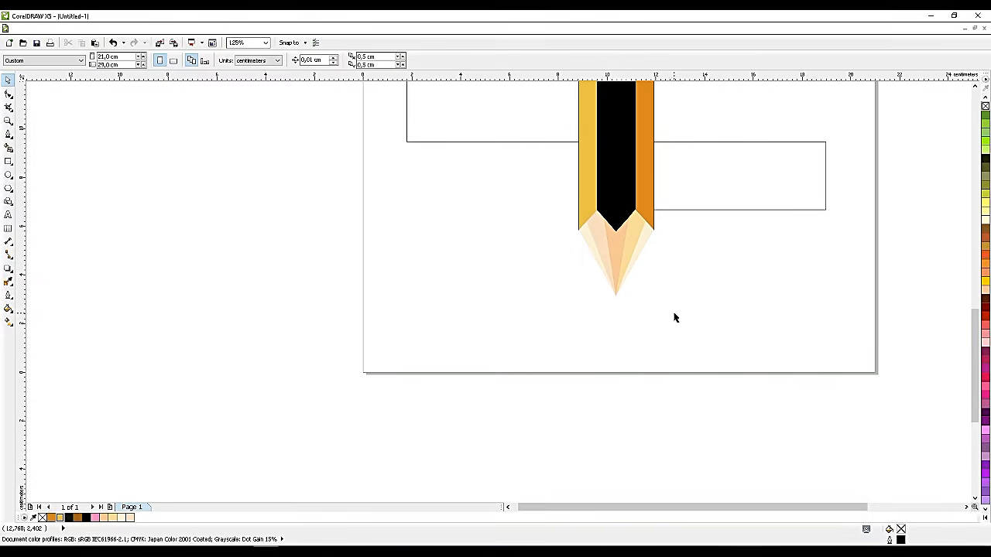
{"action": "scroll", "coordinate": [637, 280], "scroll_direction": "up", "scroll_amount": 1}
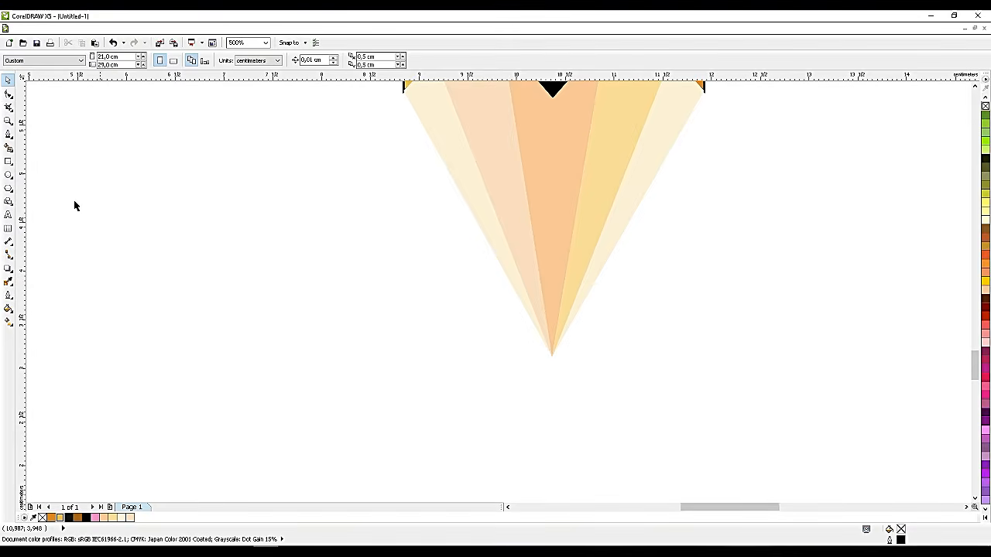
{"action": "left_click", "coordinate": [8, 161]}
{"action": "left_click_drag", "start_coordinate": [456, 279], "coordinate": [456, 311]}
{"action": "left_click", "coordinate": [9, 93]}
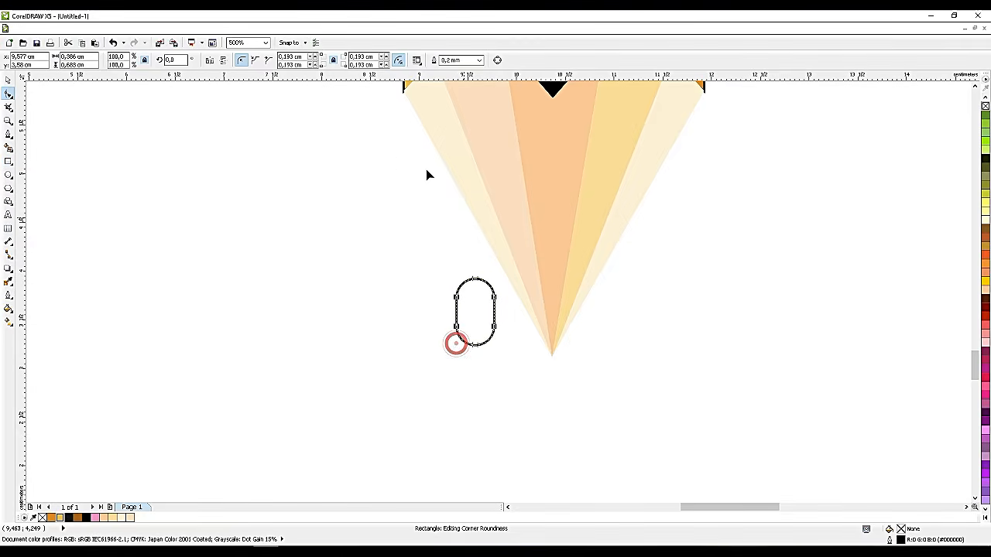
{"action": "left_click", "coordinate": [9, 80]}
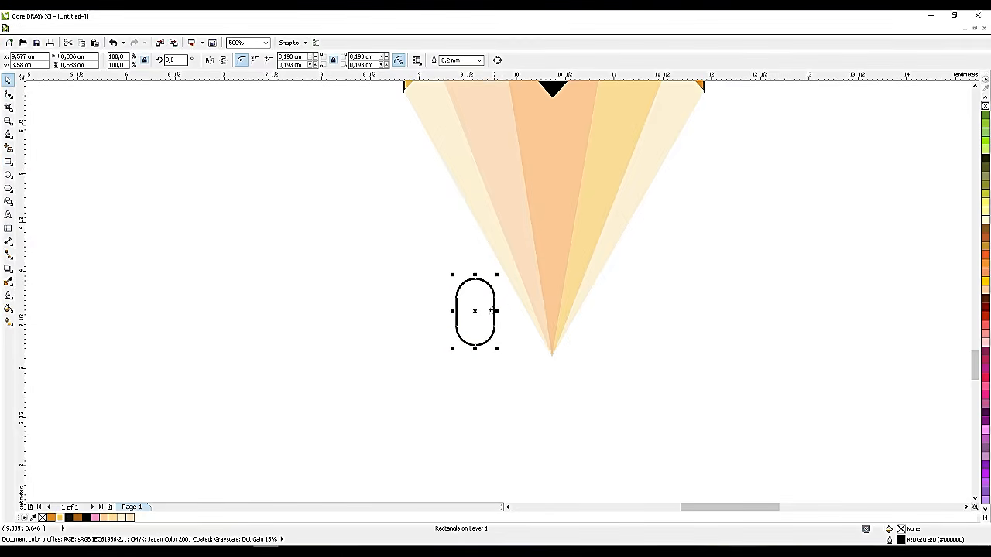
Convert the small rounded rectangle beside the pencil point to curves
{"action": "scroll", "coordinate": [484, 324], "scroll_direction": "up", "scroll_amount": 1}
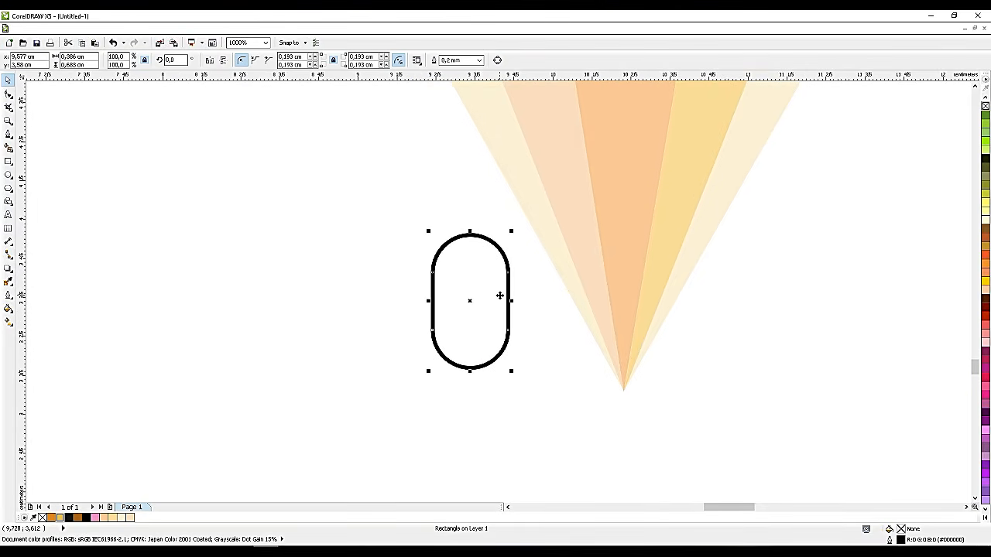
{"action": "left_click", "coordinate": [500, 296]}
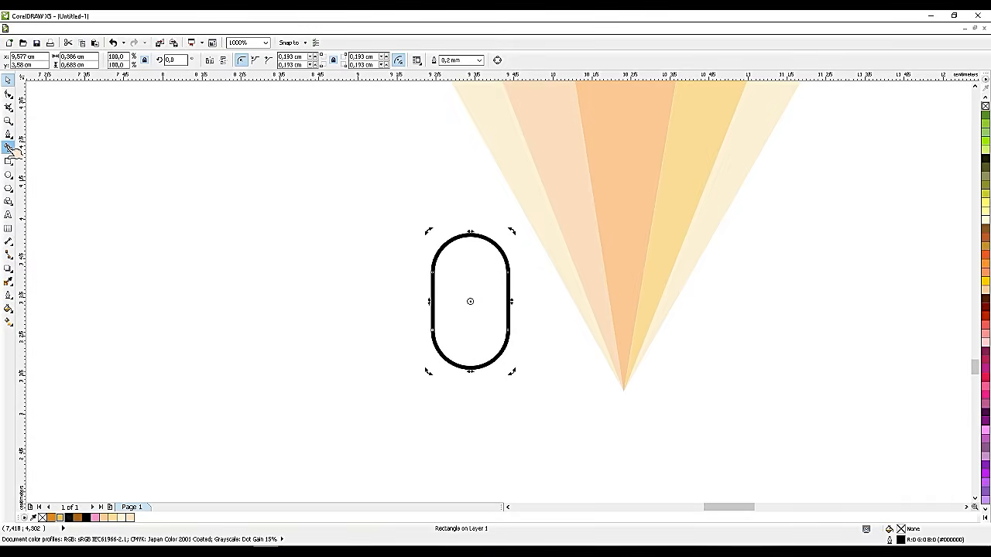
{"action": "left_click", "coordinate": [10, 94]}
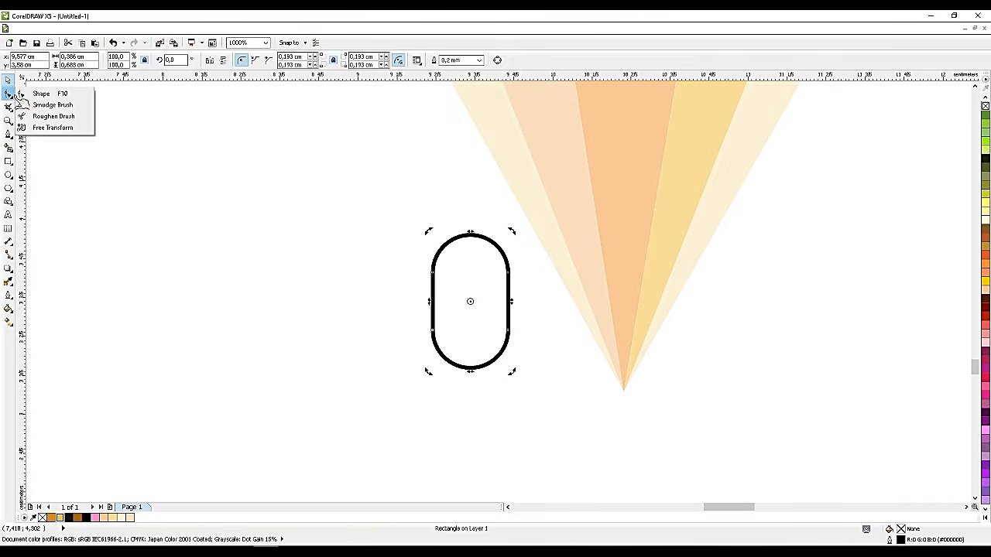
{"action": "key", "text": "space"}
{"action": "left_click", "coordinate": [468, 329]}
{"action": "key", "text": "ctrl+q"}
{"action": "scroll", "coordinate": [468, 328], "scroll_direction": "up", "scroll_amount": 1}
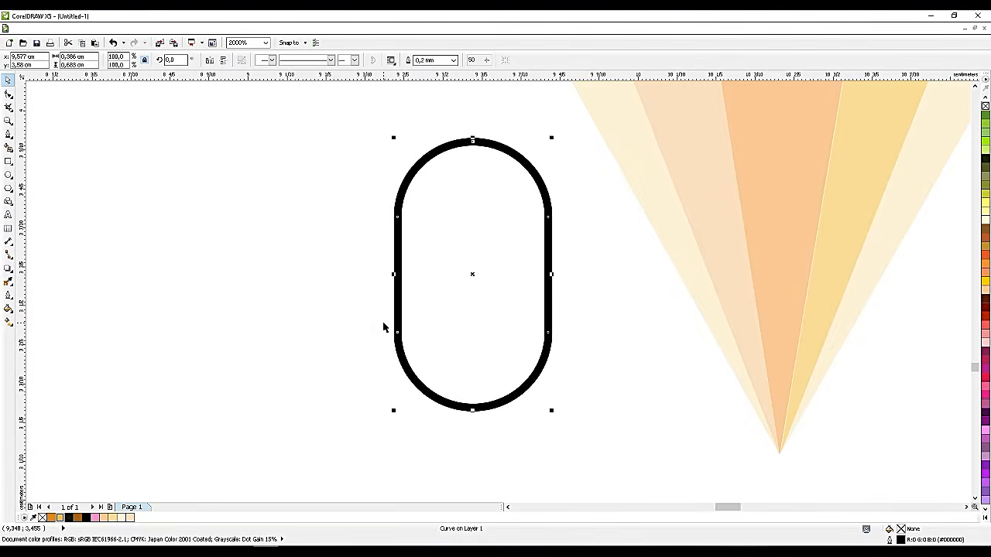
Move the rounded shape's lower left and right side nodes upward by equal amounts to taper its bottom end
{"action": "key", "text": "F10"}
{"action": "left_click", "coordinate": [397, 332]}
{"action": "left_click_drag", "start_coordinate": [397, 331], "coordinate": [403, 287]}
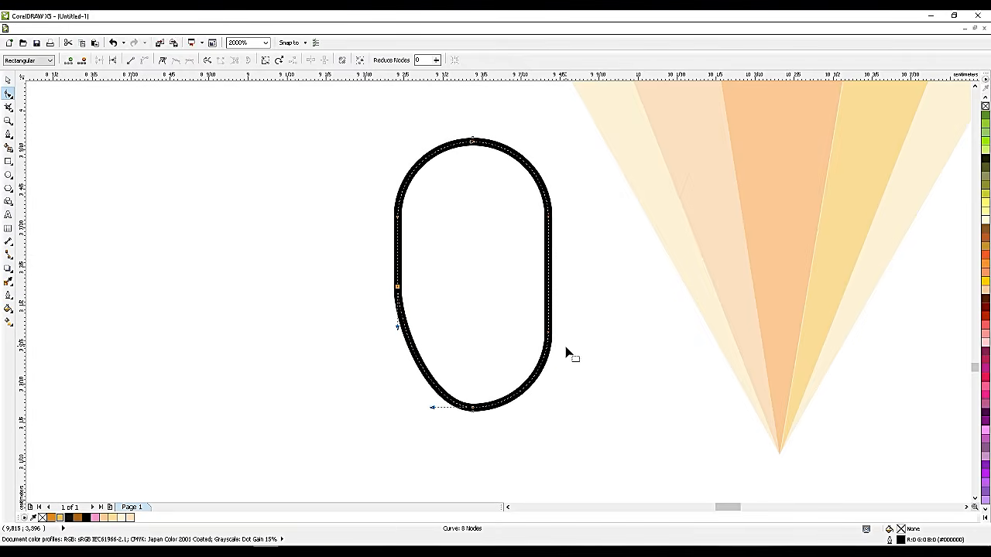
{"action": "left_click_drag", "start_coordinate": [549, 332], "coordinate": [548, 286]}
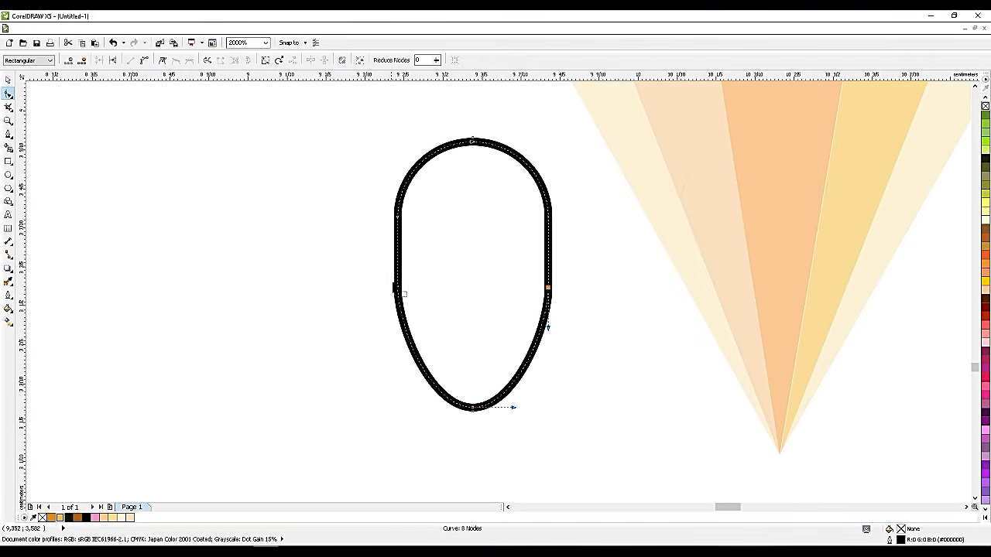
Raise the tapered shape's two side nodes slightly and trim off its rounded top with a rectangle about 0.77 by 0.3 cm
{"action": "left_click", "coordinate": [398, 285]}
{"action": "left_click", "coordinate": [550, 285]}
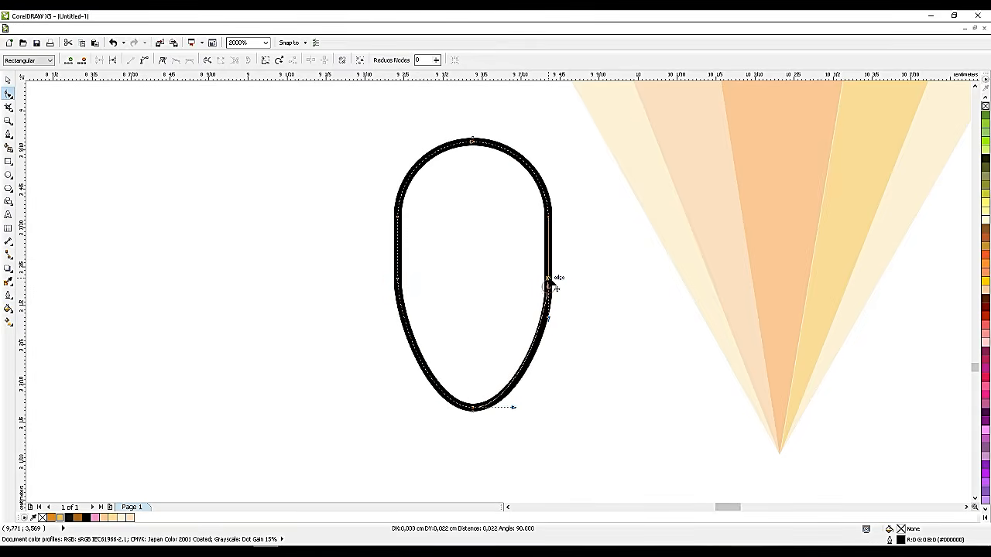
{"action": "left_click", "coordinate": [10, 162]}
{"action": "left_click_drag", "start_coordinate": [327, 124], "coordinate": [628, 243]}
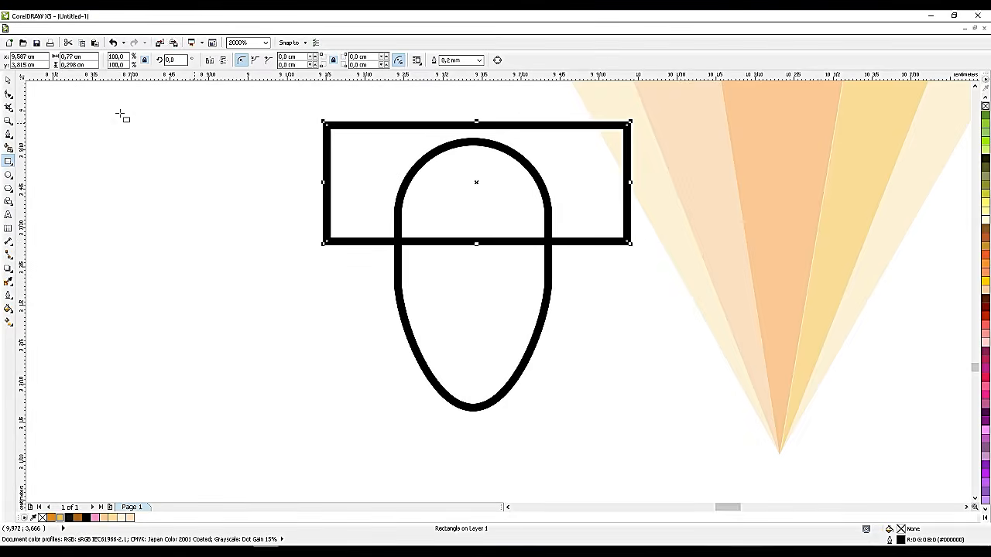
{"action": "left_click", "coordinate": [7, 80]}
{"action": "left_click", "coordinate": [406, 282], "text": "shift"}
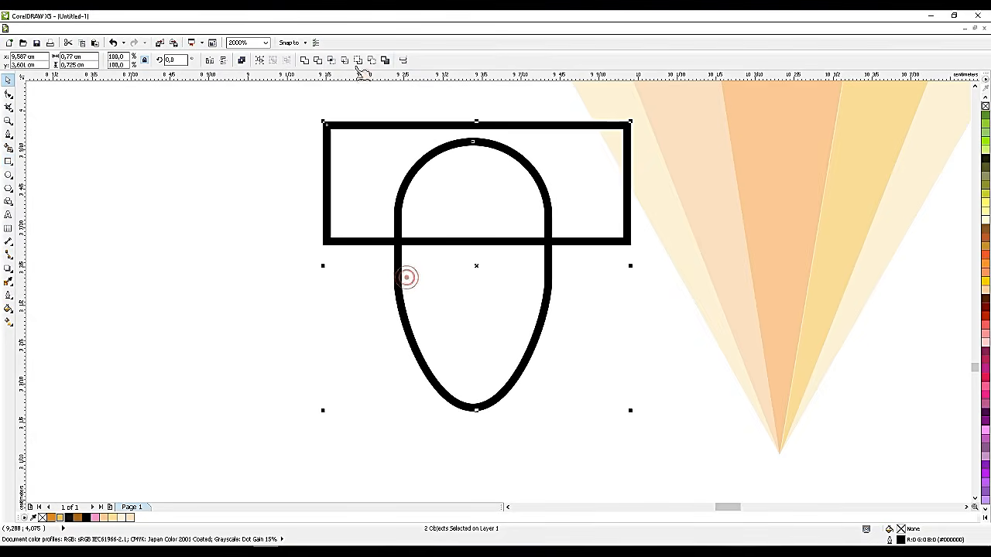
{"action": "left_click", "coordinate": [320, 60]}
Move the trimmed lead shape onto the pencil point and delete the leftover rectangle
{"action": "double_click", "coordinate": [496, 305]}
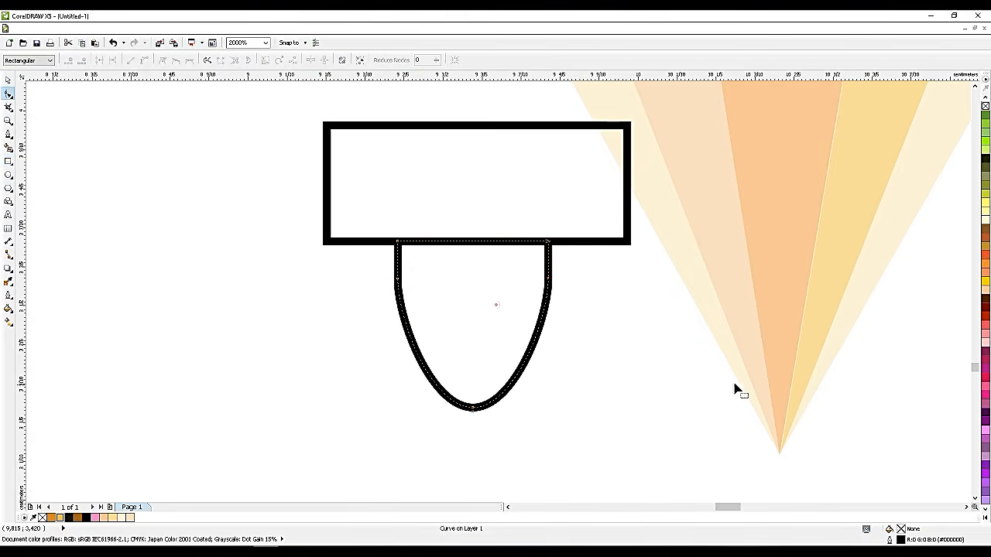
{"action": "left_click", "coordinate": [8, 81]}
{"action": "mouse_move", "coordinate": [476, 294]}
{"action": "left_mouse_down"}
{"action": "mouse_move", "coordinate": [632, 317]}
{"action": "mouse_move", "coordinate": [787, 369]}
{"action": "mouse_move", "coordinate": [784, 383]}
{"action": "mouse_move", "coordinate": [776, 338]}
{"action": "left_mouse_up"}
{"action": "scroll", "coordinate": [542, 261], "scroll_direction": "down", "scroll_amount": 3}
{"action": "left_click", "coordinate": [524, 242]}
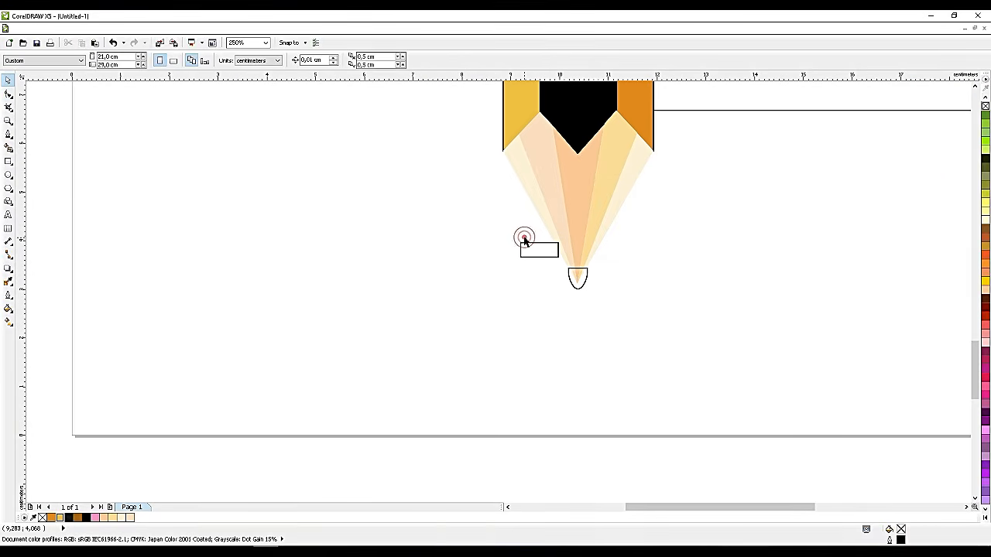
{"action": "key", "text": "Delete"}
Narrow the lead shape to about 0.368 cm wide, and convert its straight top edge to a curve bowed upward
{"action": "scroll", "coordinate": [594, 278], "scroll_direction": "up", "scroll_amount": 1}
{"action": "scroll", "coordinate": [594, 278], "scroll_direction": "up", "scroll_amount": 2}
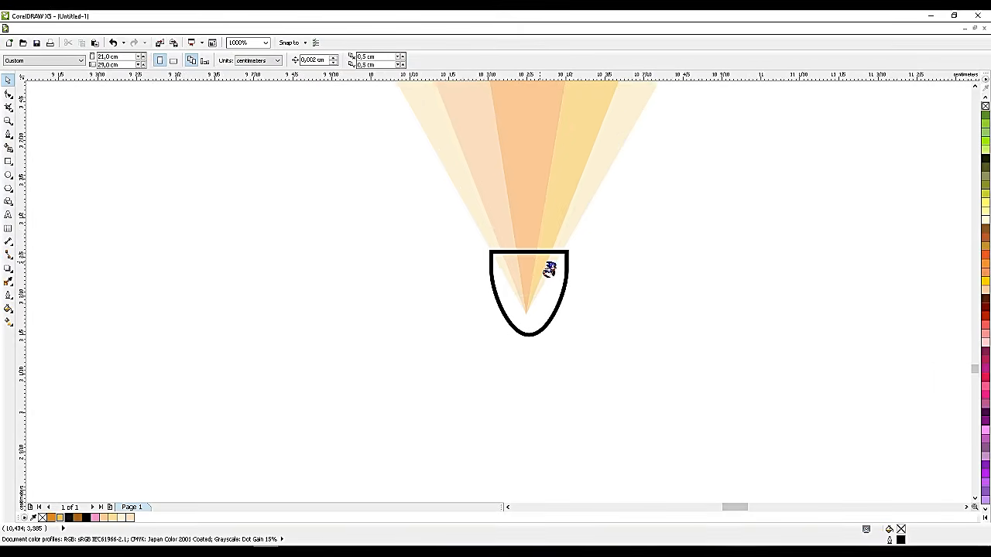
{"action": "left_click", "coordinate": [594, 271]}
{"action": "left_click_drag", "start_coordinate": [597, 324], "coordinate": [588, 323]}
{"action": "key", "text": "F10"}
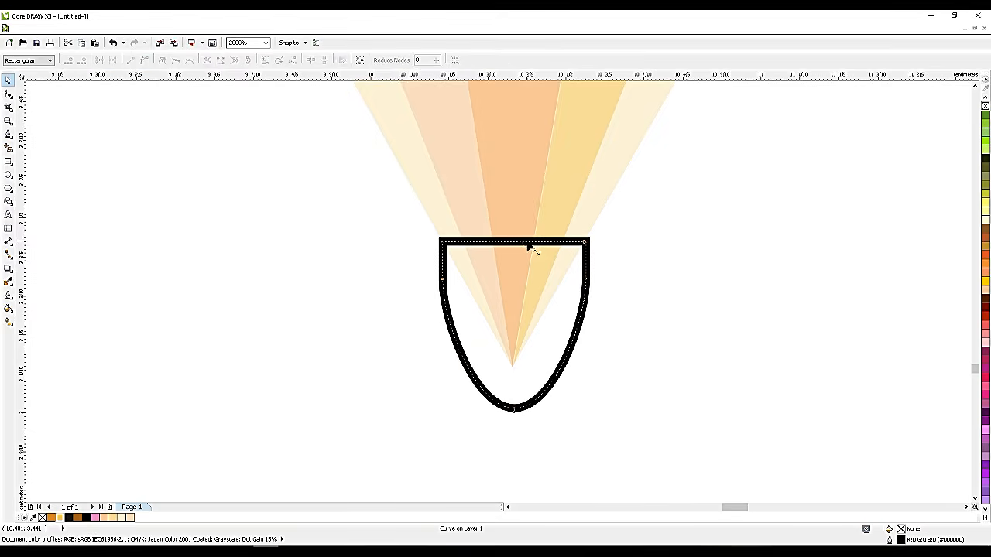
{"action": "left_click", "coordinate": [518, 242]}
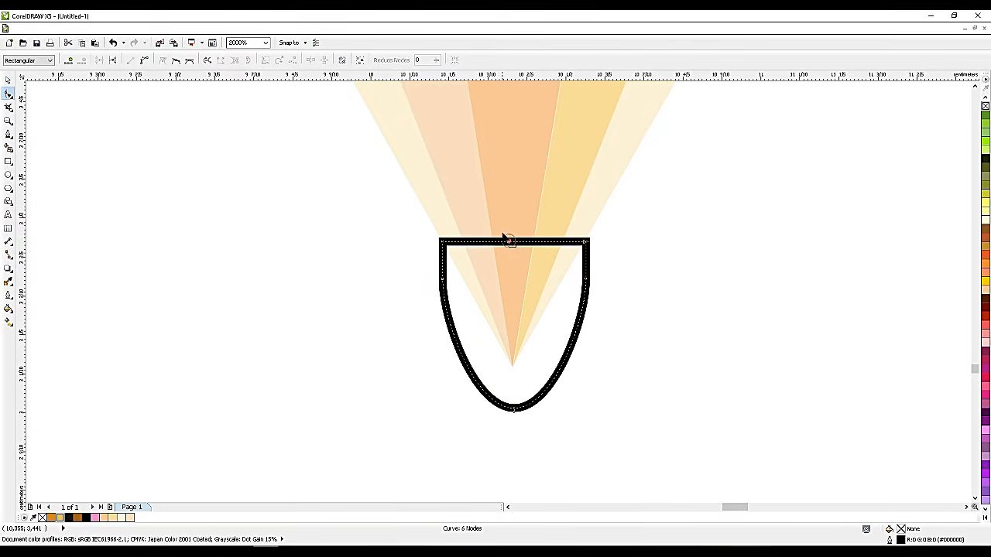
{"action": "left_click", "coordinate": [144, 60]}
{"action": "left_click_drag", "start_coordinate": [512, 242], "coordinate": [509, 218]}
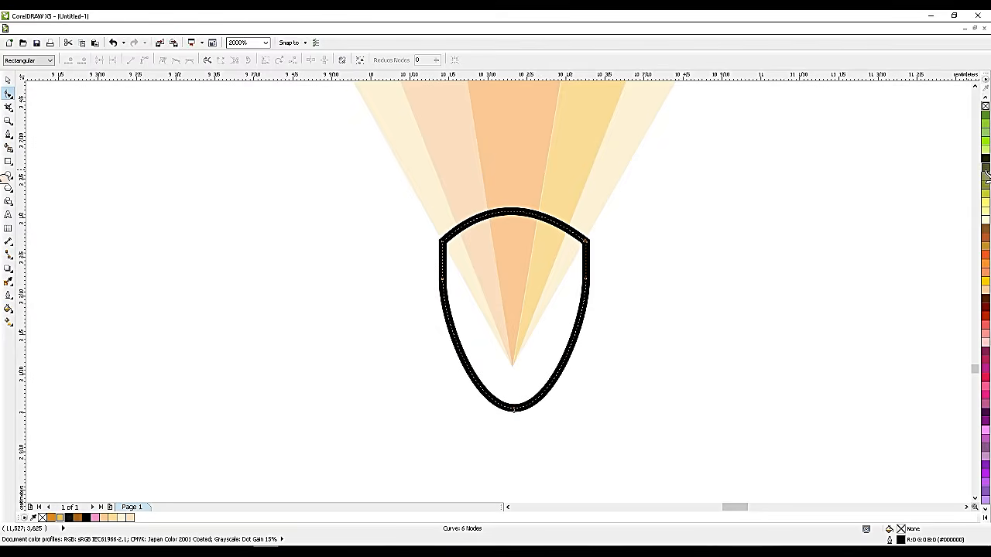
Fill the lead shape with black and remove its outline
{"action": "left_click", "coordinate": [986, 517]}
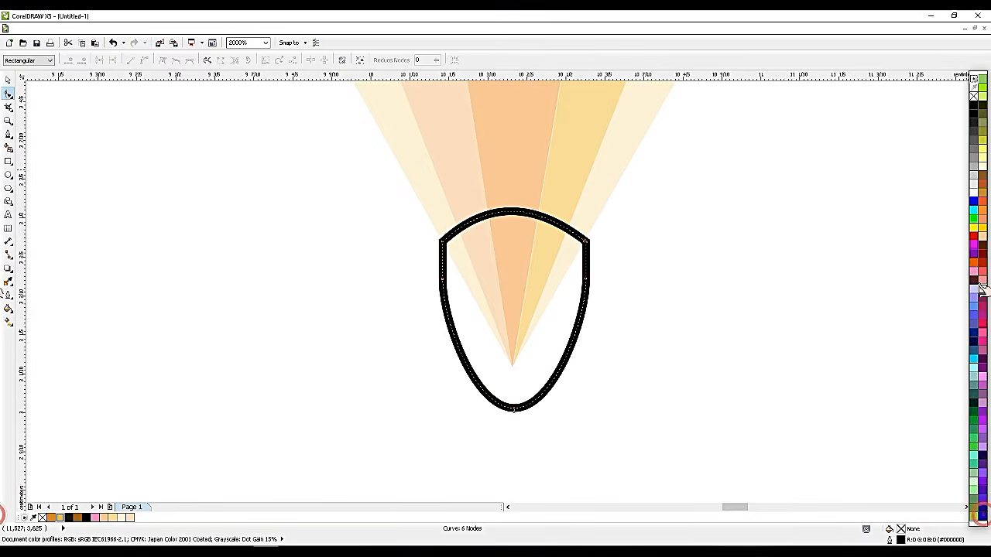
{"action": "left_click", "coordinate": [972, 104]}
{"action": "right_click", "coordinate": [974, 97]}
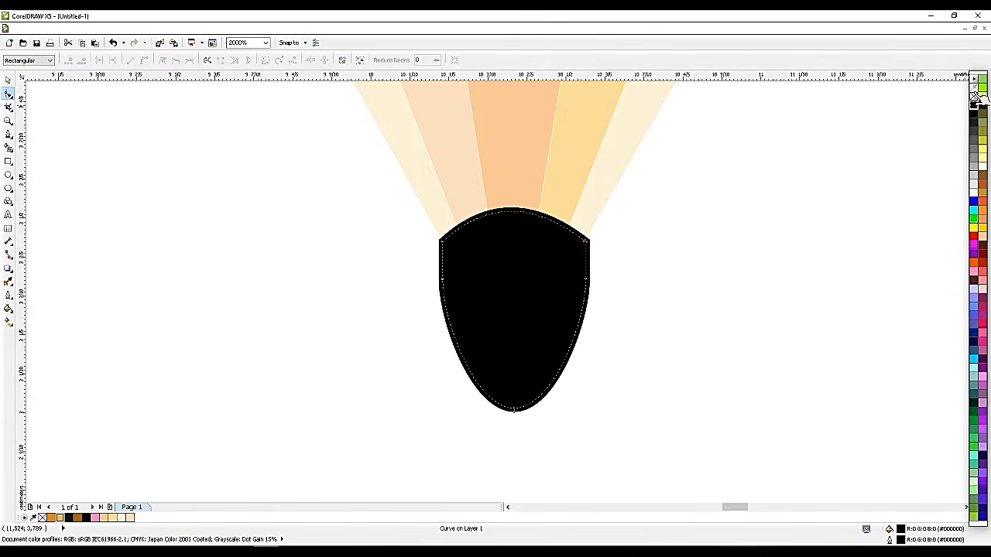
{"action": "left_click", "coordinate": [688, 229]}
{"action": "left_click", "coordinate": [549, 309]}
{"action": "left_click", "coordinate": [8, 80]}
{"action": "left_click", "coordinate": [194, 230]}
{"action": "scroll", "coordinate": [486, 298], "scroll_direction": "down", "scroll_amount": 2}
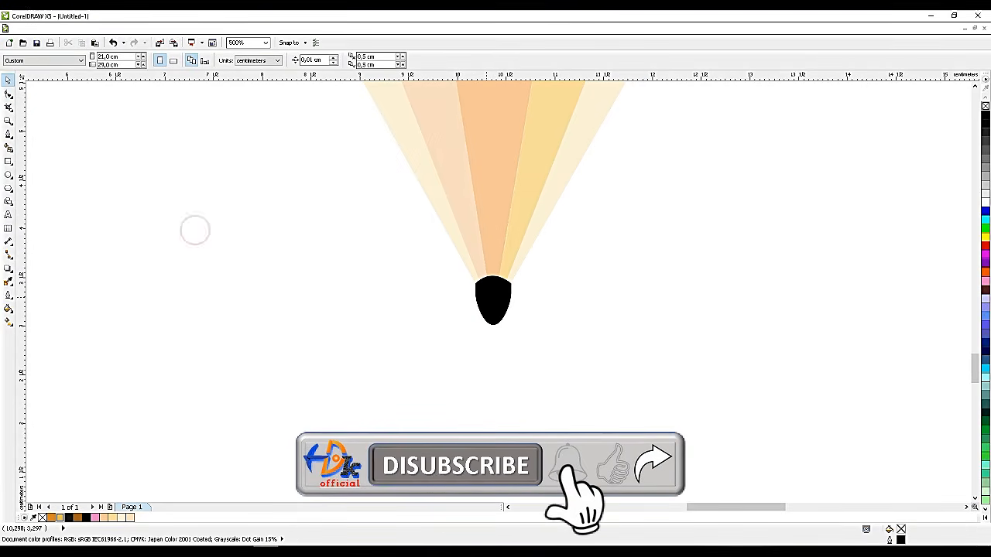
Narrow the black lead shape from its right side to about 0.364 cm wide
{"action": "scroll", "coordinate": [497, 292], "scroll_direction": "up", "scroll_amount": 2}
{"action": "scroll", "coordinate": [498, 294], "scroll_direction": "up", "scroll_amount": 1}
{"action": "left_click", "coordinate": [534, 274]}
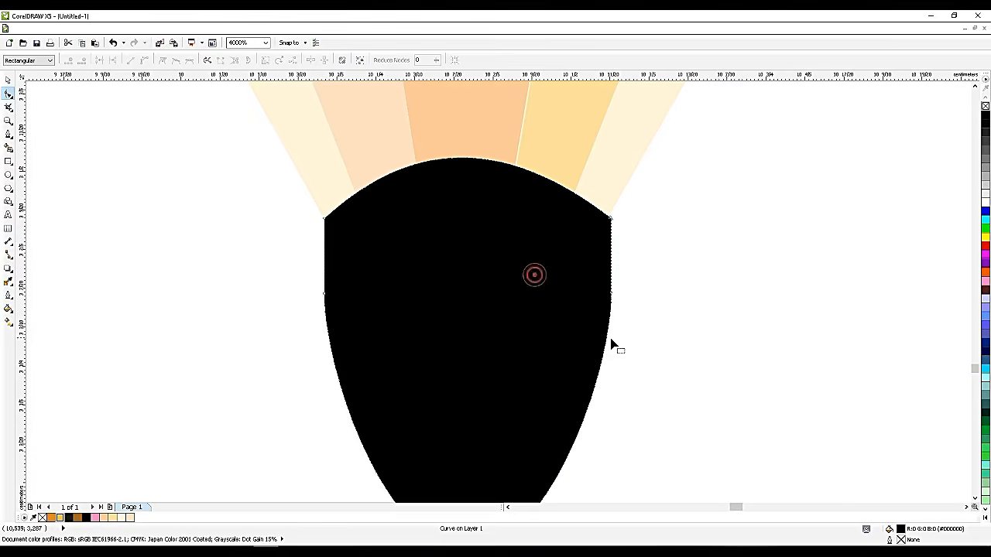
{"action": "left_click", "coordinate": [8, 93]}
{"action": "key", "text": "space"}
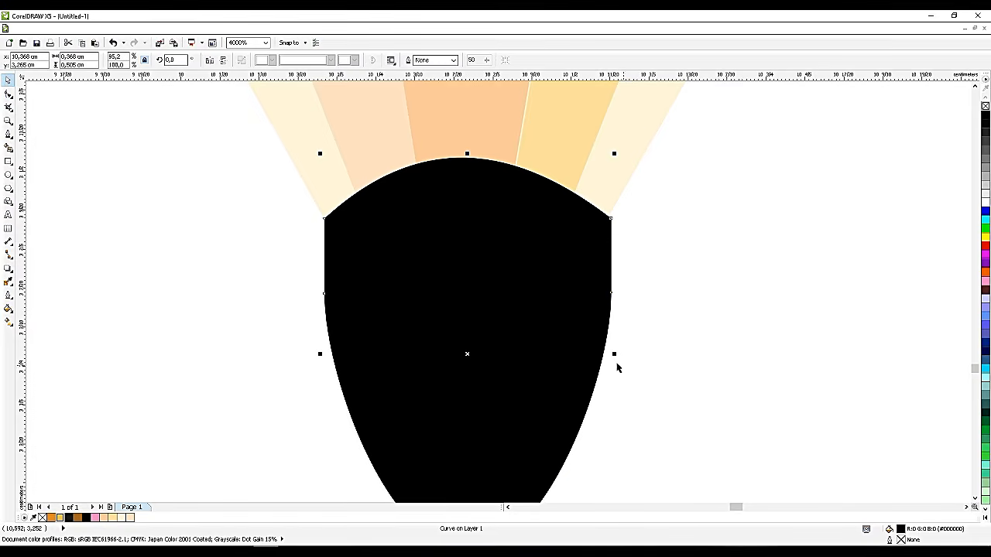
{"action": "left_click_drag", "start_coordinate": [614, 354], "coordinate": [611, 354]}
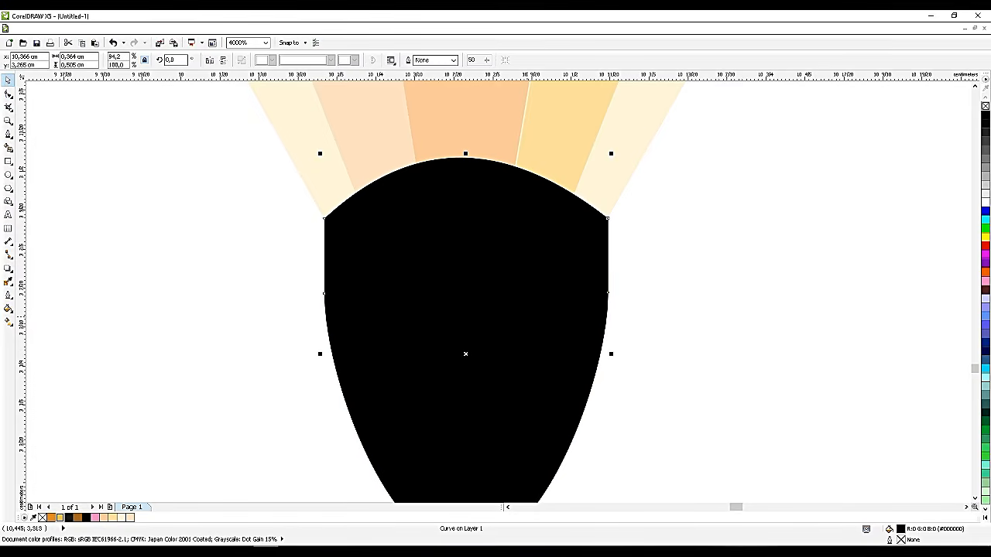
Apply a horizontal linear fountain fill to the lead, black at both edges with a dark grey stop at 50%
{"action": "left_click", "coordinate": [526, 317]}
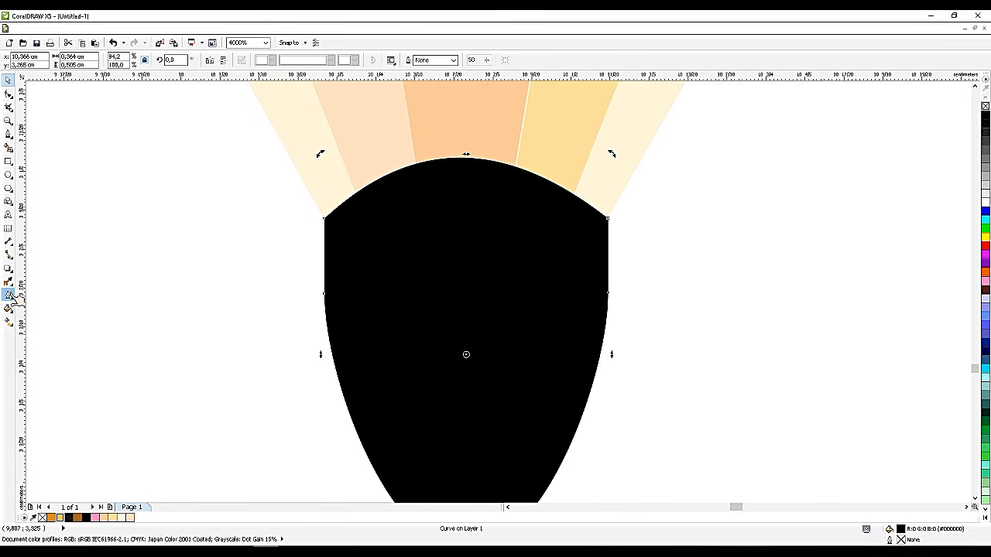
{"action": "left_click", "coordinate": [9, 322]}
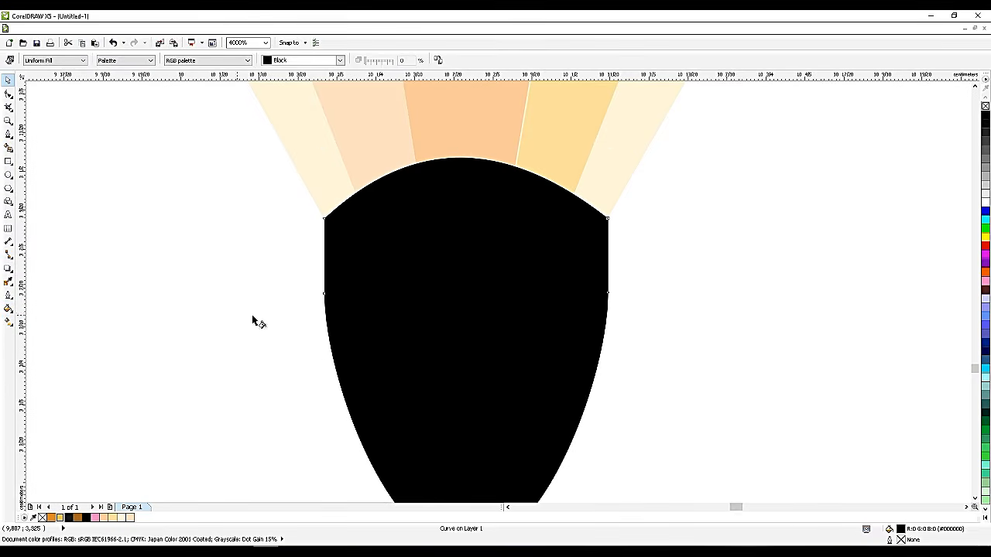
{"action": "left_click_drag", "start_coordinate": [393, 327], "coordinate": [604, 329]}
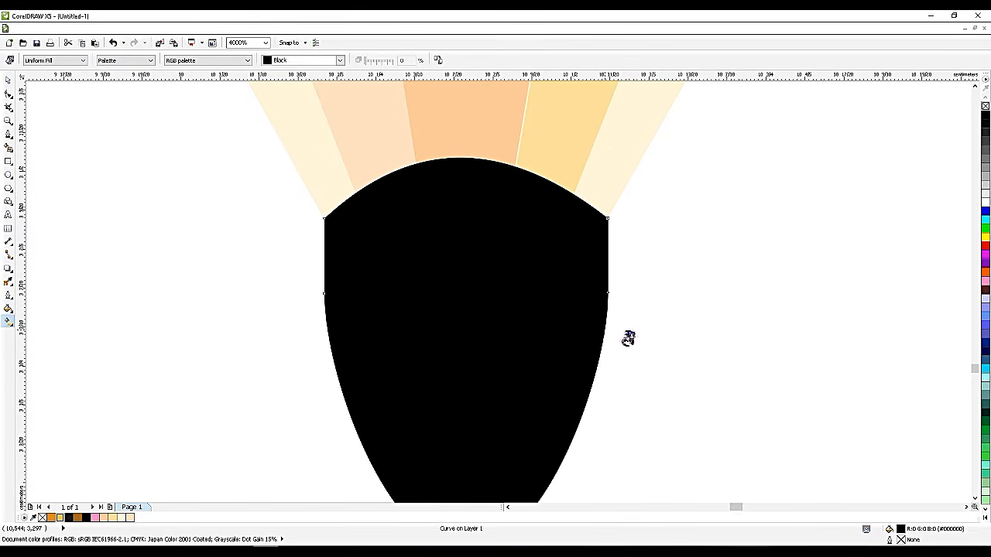
{"action": "left_click_drag", "start_coordinate": [985, 115], "coordinate": [604, 329]}
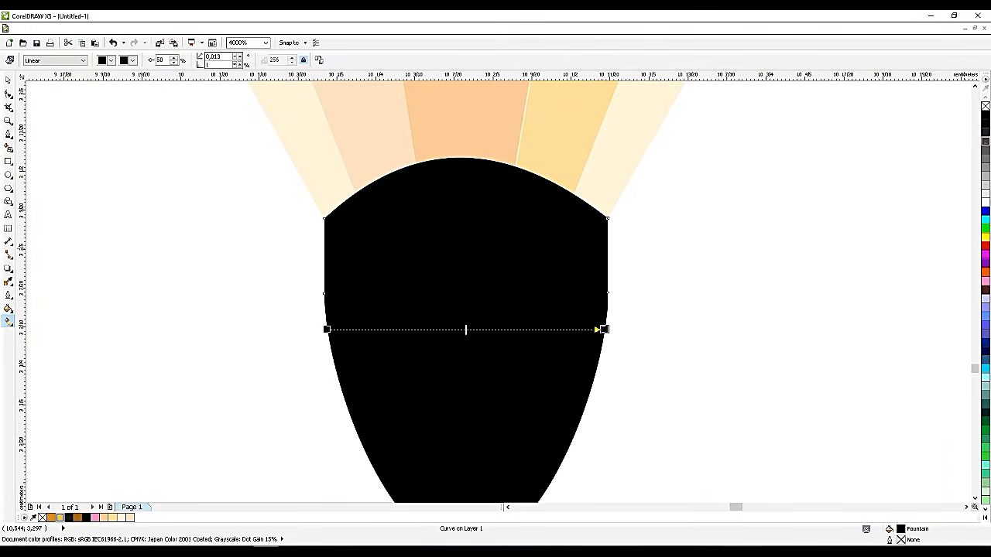
{"action": "left_click_drag", "start_coordinate": [983, 144], "coordinate": [465, 329]}
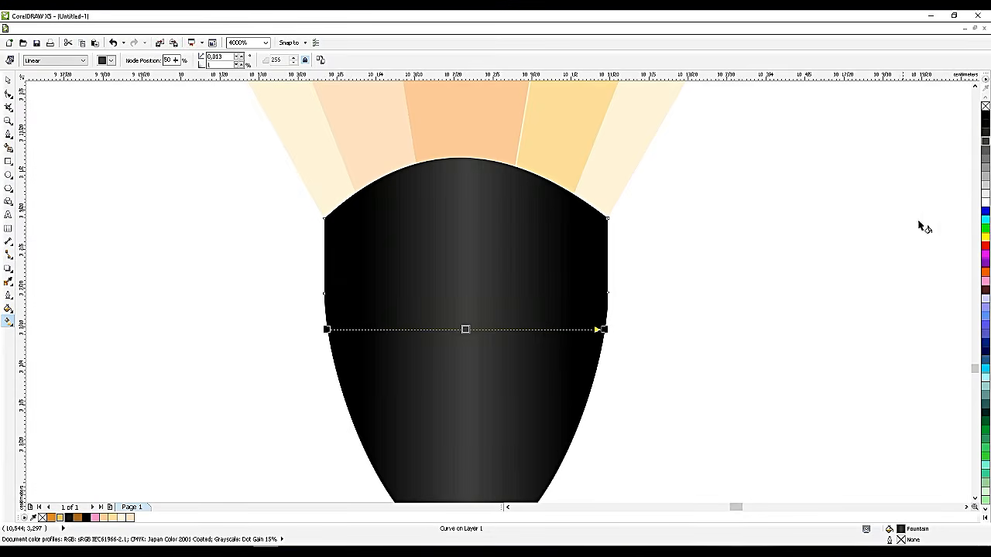
Add 80% Black stops to the lead's gradient on both sides of the centre, one of them at 71%
{"action": "left_click_drag", "start_coordinate": [986, 131], "coordinate": [546, 338]}
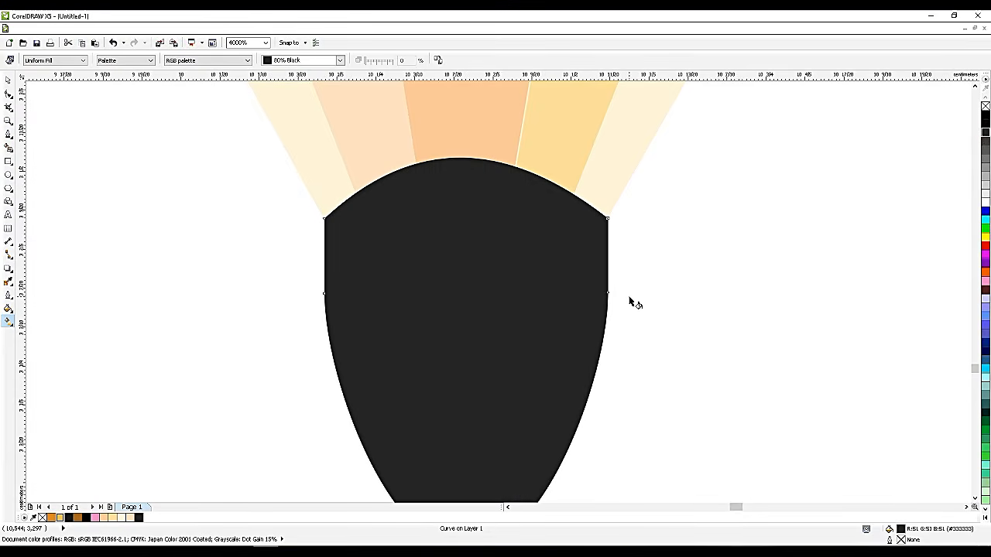
{"action": "key", "text": "ctrl+z"}
{"action": "left_click_drag", "start_coordinate": [985, 133], "coordinate": [524, 329]}
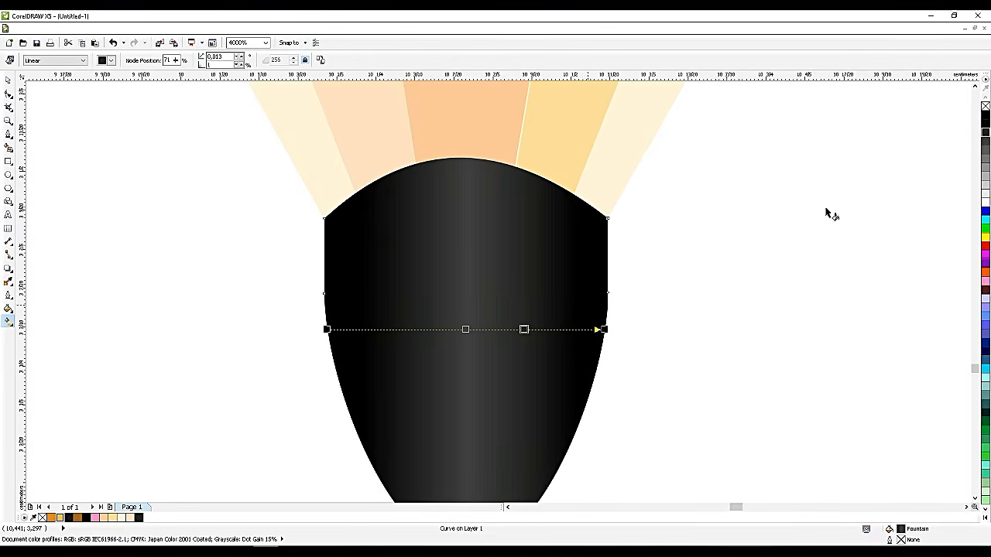
{"action": "left_click_drag", "start_coordinate": [985, 133], "coordinate": [393, 330]}
{"action": "left_click", "coordinate": [8, 81]}
{"action": "left_click", "coordinate": [102, 176]}
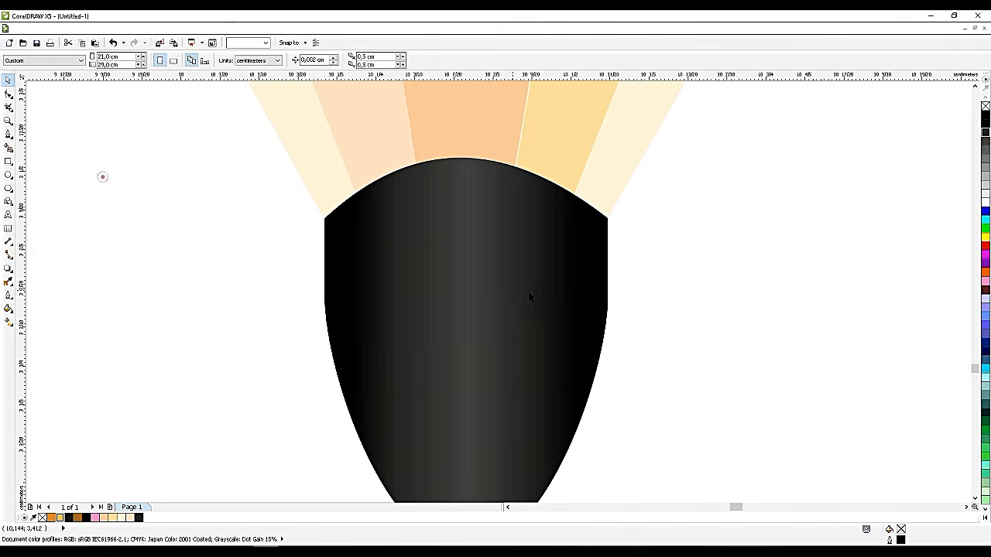
Draw a flat ellipse about 0.71 by 0.05 cm centred on the lead's lower tip and fill it black without an outline
{"action": "scroll", "coordinate": [531, 295], "scroll_direction": "down", "scroll_amount": 4}
{"action": "scroll", "coordinate": [545, 306], "scroll_direction": "up", "scroll_amount": 1}
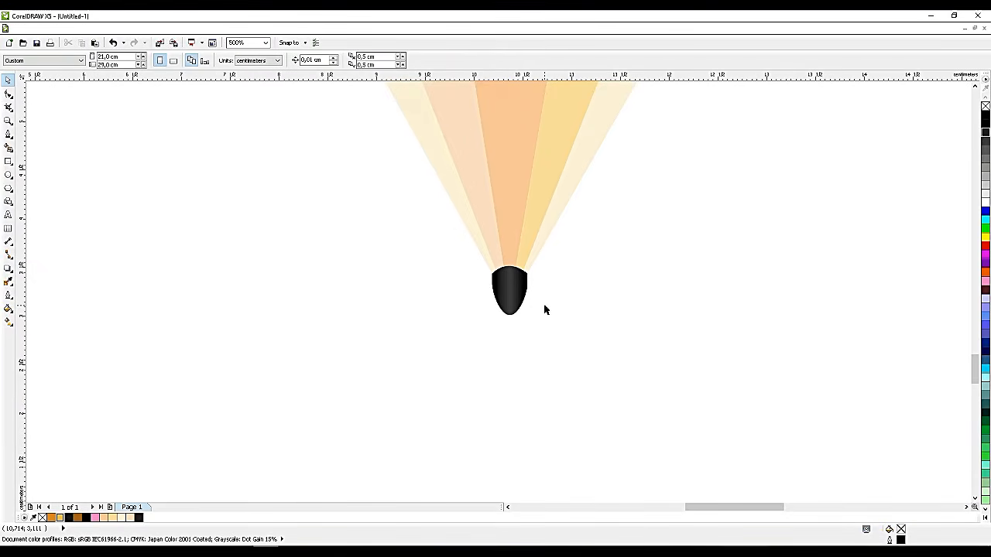
{"action": "scroll", "coordinate": [545, 309], "scroll_direction": "down", "scroll_amount": 1}
{"action": "scroll", "coordinate": [544, 317], "scroll_direction": "up", "scroll_amount": 3}
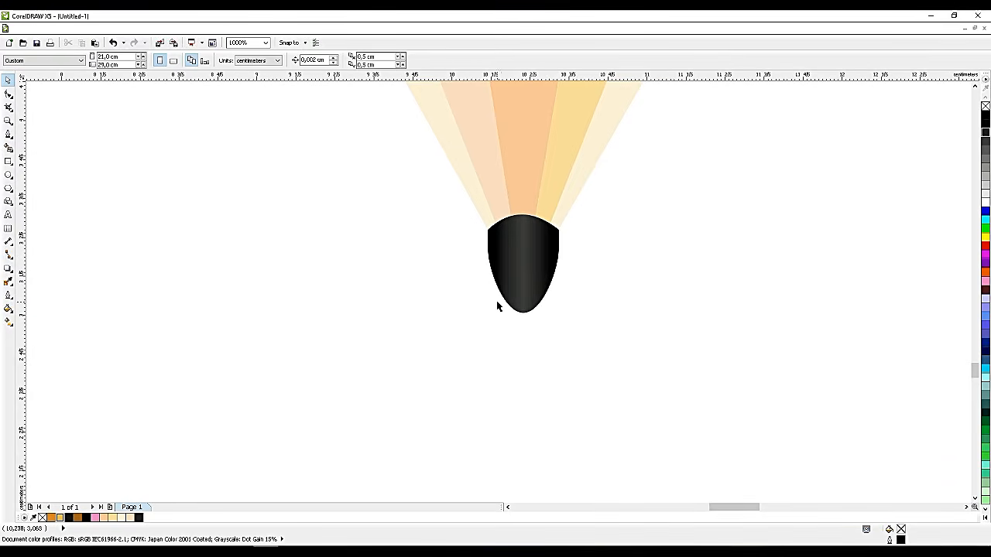
{"action": "left_click", "coordinate": [7, 174]}
{"action": "left_click_drag", "start_coordinate": [383, 294], "coordinate": [668, 320]}
{"action": "left_click_drag", "start_coordinate": [526, 307], "coordinate": [507, 306]}
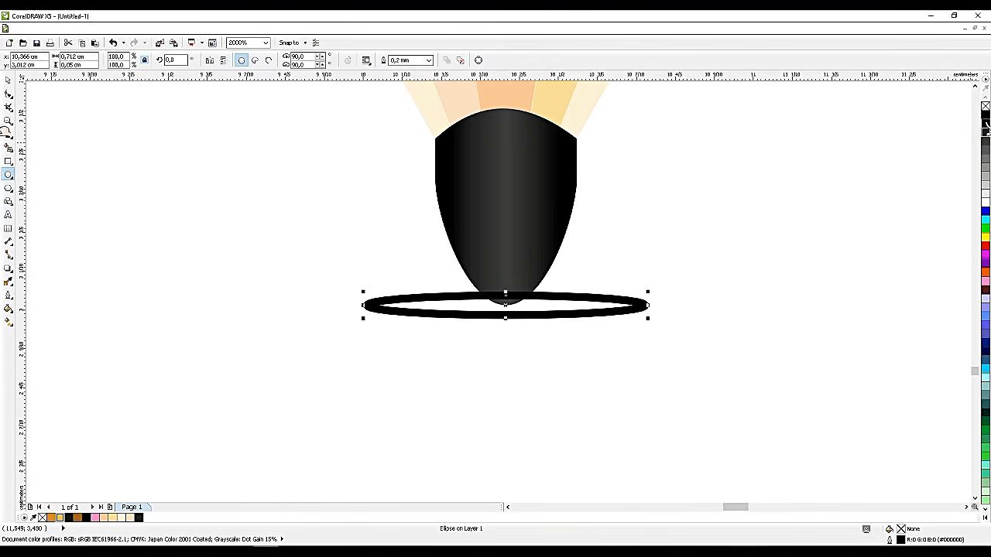
{"action": "left_click", "coordinate": [986, 115]}
{"action": "right_click", "coordinate": [985, 106]}
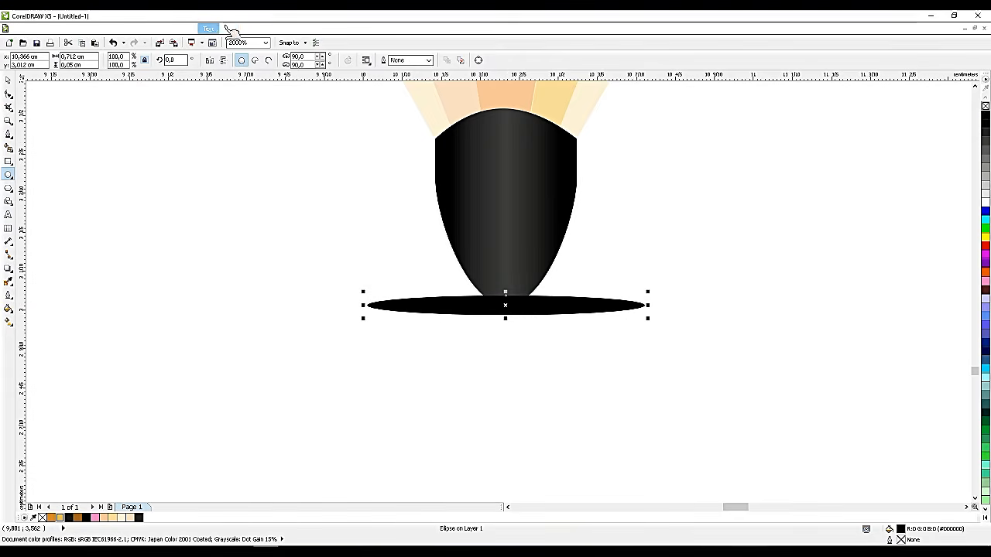
Convert the black ellipse under the lead to an 800 dpi RGB bitmap
{"action": "left_click", "coordinate": [187, 29]}
{"action": "left_click", "coordinate": [205, 37]}
{"action": "left_click", "coordinate": [507, 340]}
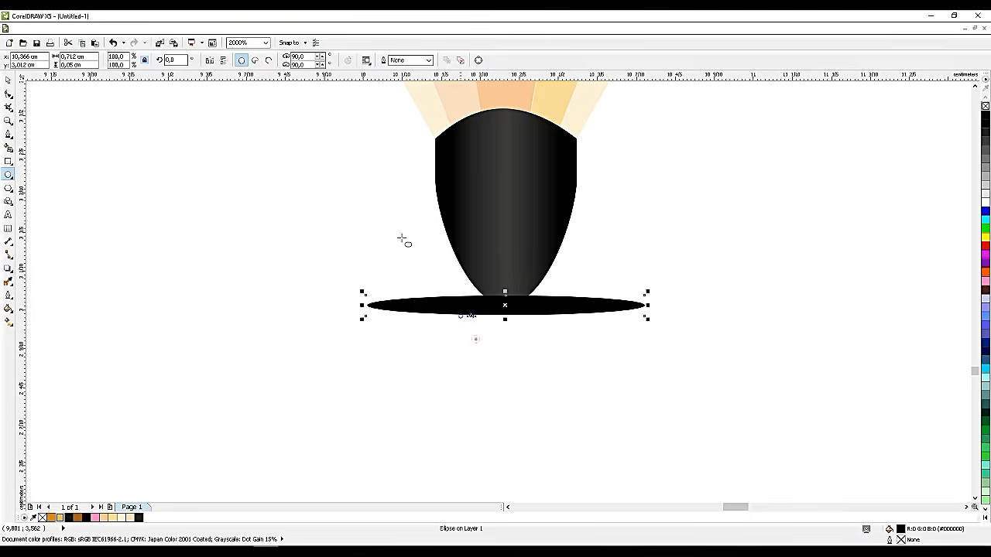
Apply a Gaussian Blur with a radius of 4.8 pixels to the ellipse bitmap
{"action": "left_click", "coordinate": [182, 30]}
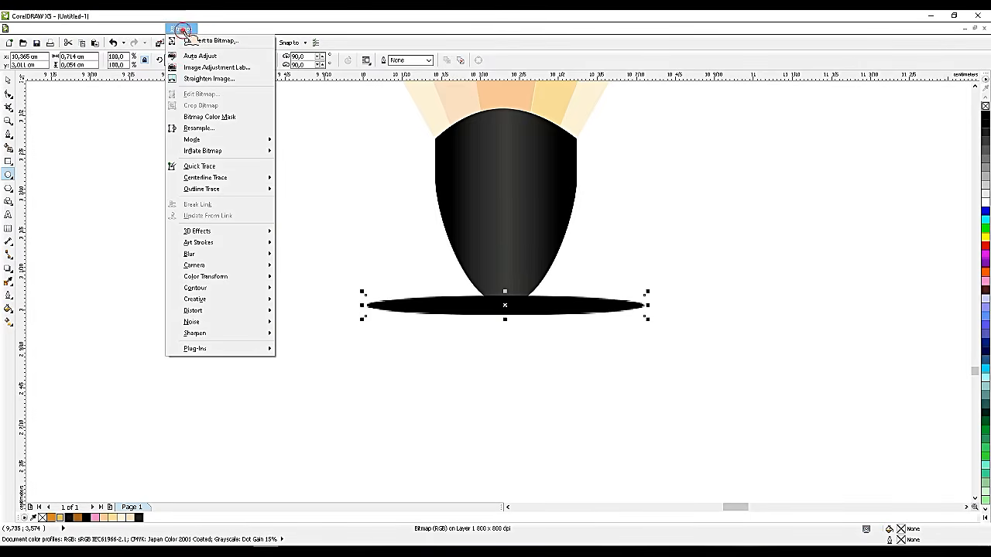
{"action": "mouse_move", "coordinate": [196, 254]}
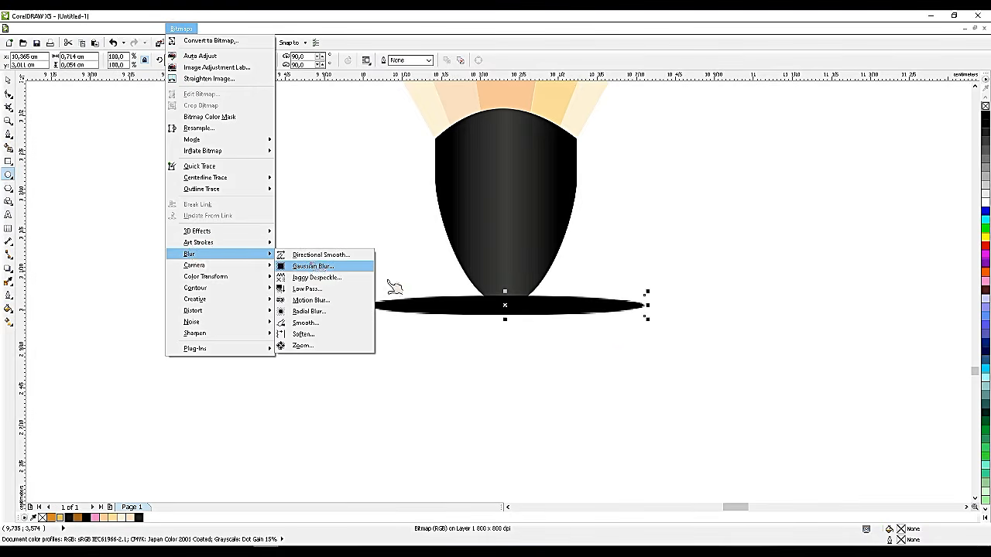
{"action": "left_click", "coordinate": [311, 265]}
{"action": "left_click_drag", "start_coordinate": [479, 248], "coordinate": [707, 195]}
{"action": "left_click", "coordinate": [663, 224]}
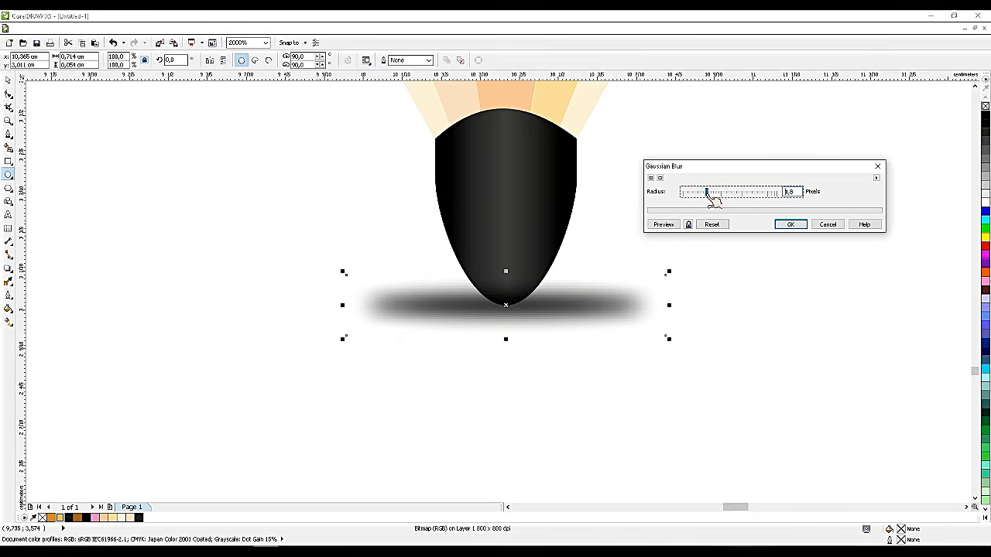
{"action": "left_click", "coordinate": [664, 224]}
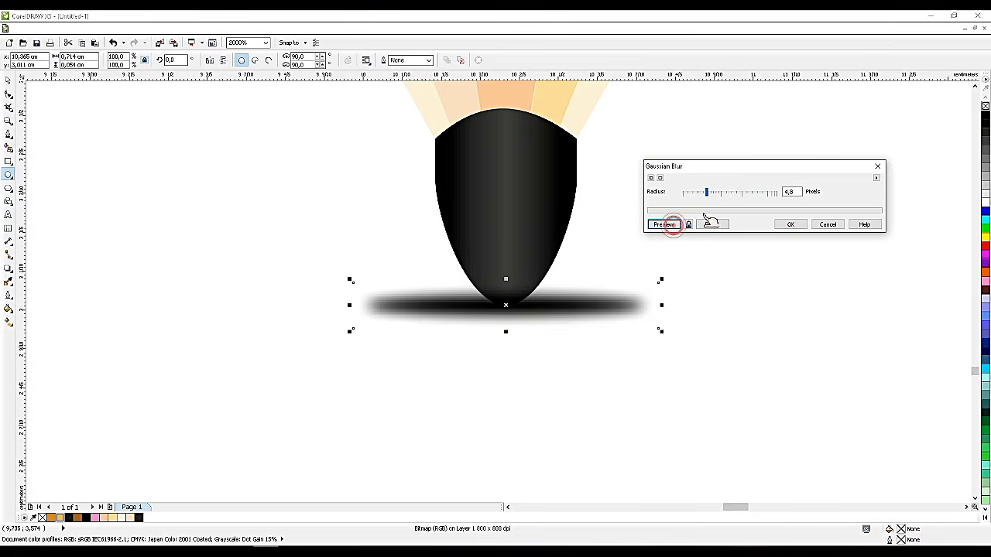
{"action": "left_click", "coordinate": [795, 225]}
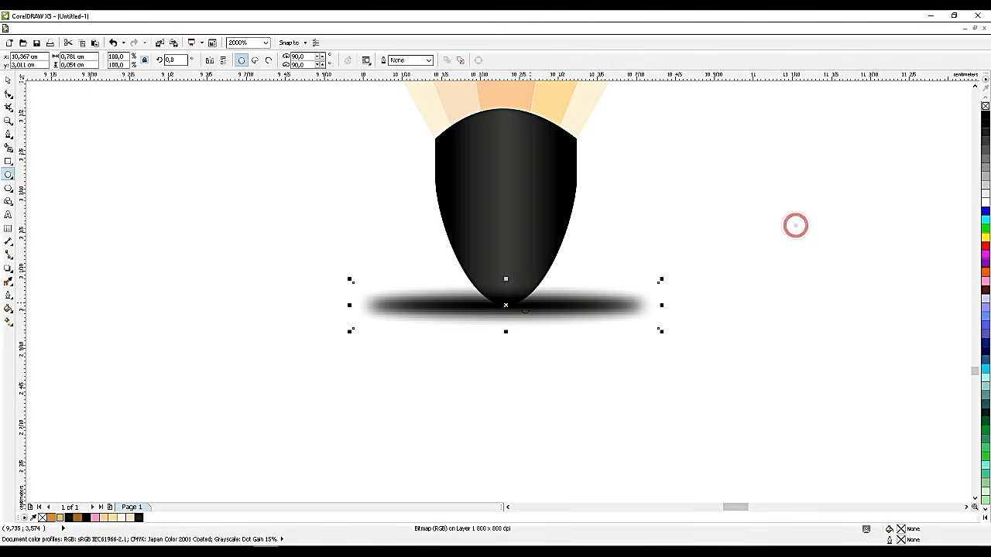
Send the blurred shadow bitmap to the back of the page and nudge it slightly under the lead's tip
{"action": "key", "text": "space"}
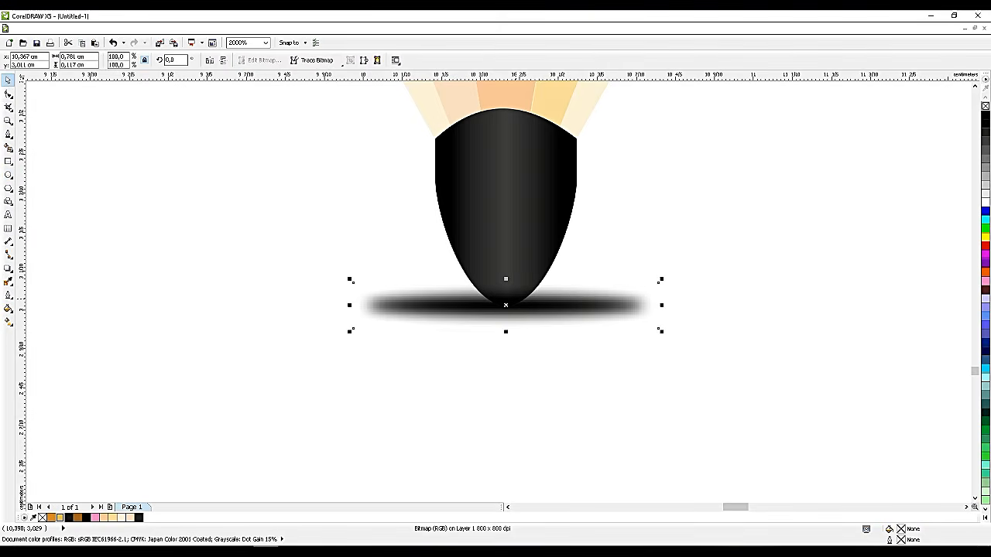
{"action": "right_click", "coordinate": [531, 305]}
{"action": "mouse_move", "coordinate": [572, 207]}
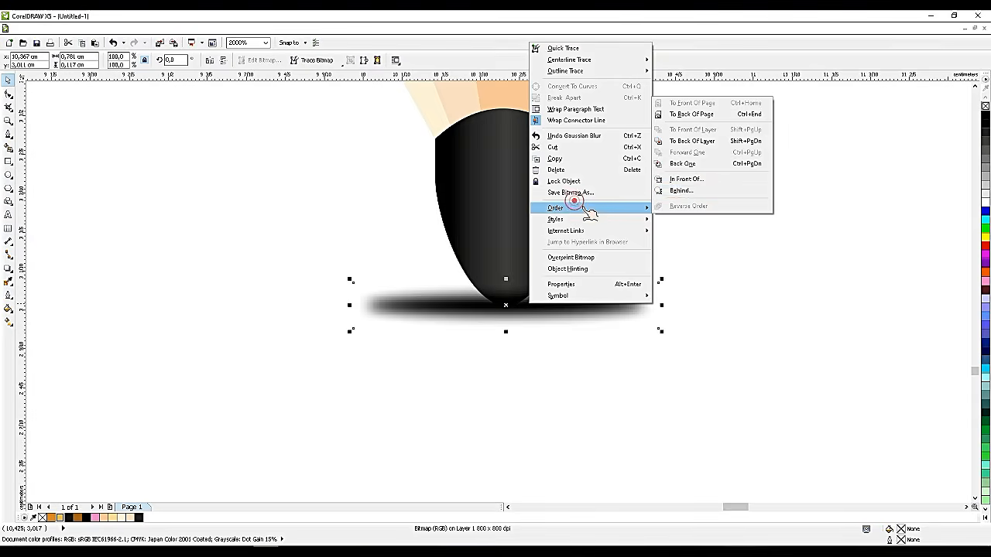
{"action": "left_click", "coordinate": [696, 114]}
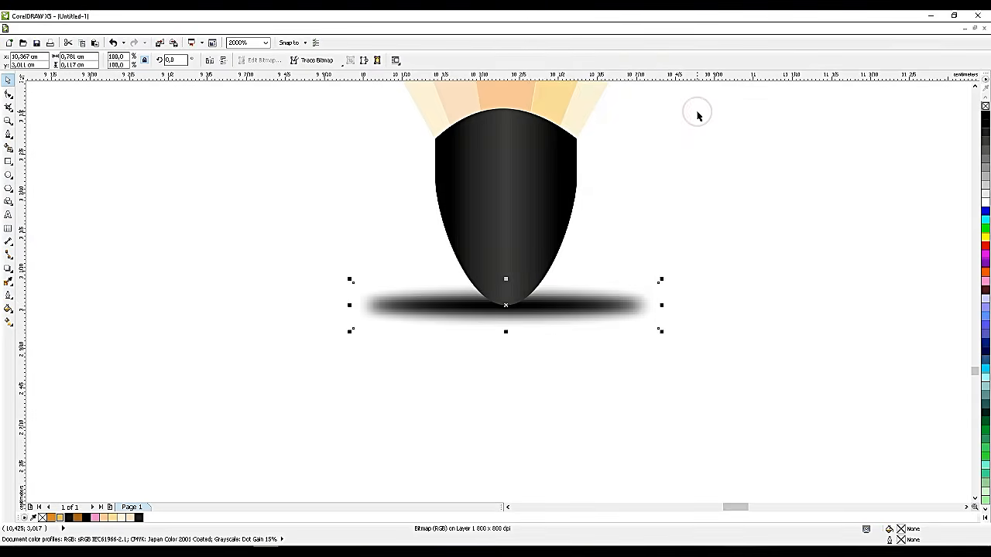
{"action": "left_click_drag", "start_coordinate": [553, 305], "coordinate": [555, 306]}
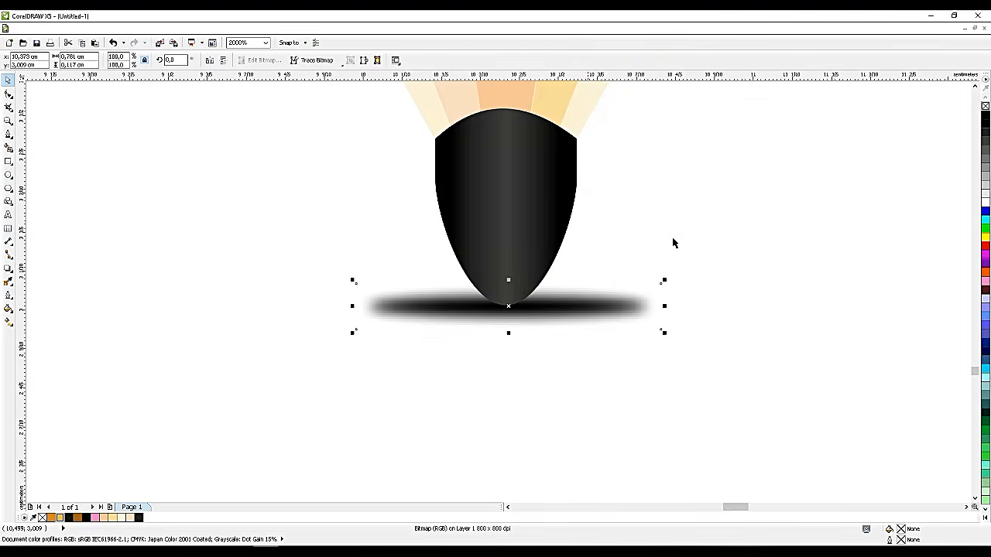
{"action": "left_click", "coordinate": [692, 223]}
{"action": "scroll", "coordinate": [662, 332], "scroll_direction": "down", "scroll_amount": 8}
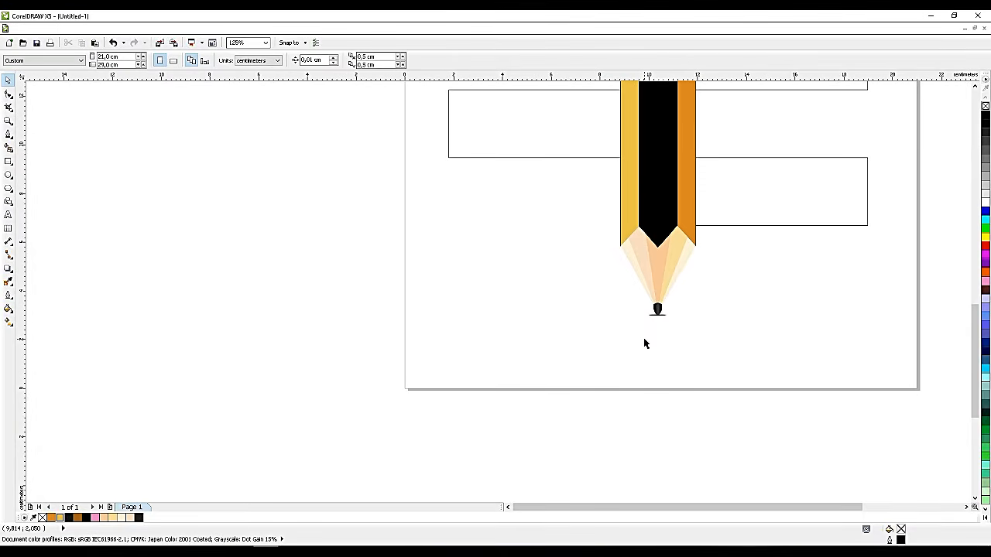
Enlarge the blurred shadow about its centre to about 1 cm wide and stretch it slightly taller
{"action": "scroll", "coordinate": [676, 315], "scroll_direction": "up", "scroll_amount": 4}
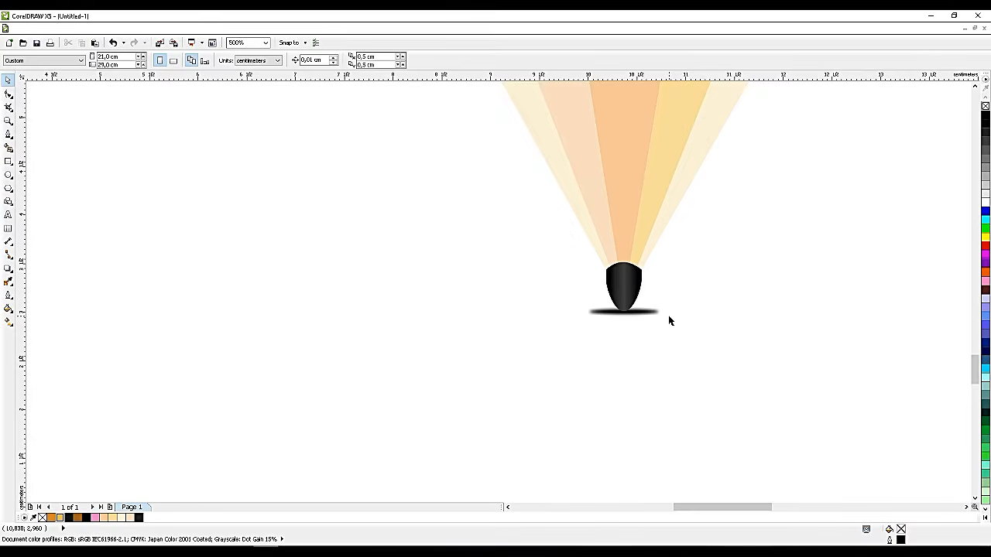
{"action": "left_click", "coordinate": [654, 312]}
{"action": "scroll", "coordinate": [656, 312], "scroll_direction": "up", "scroll_amount": 2}
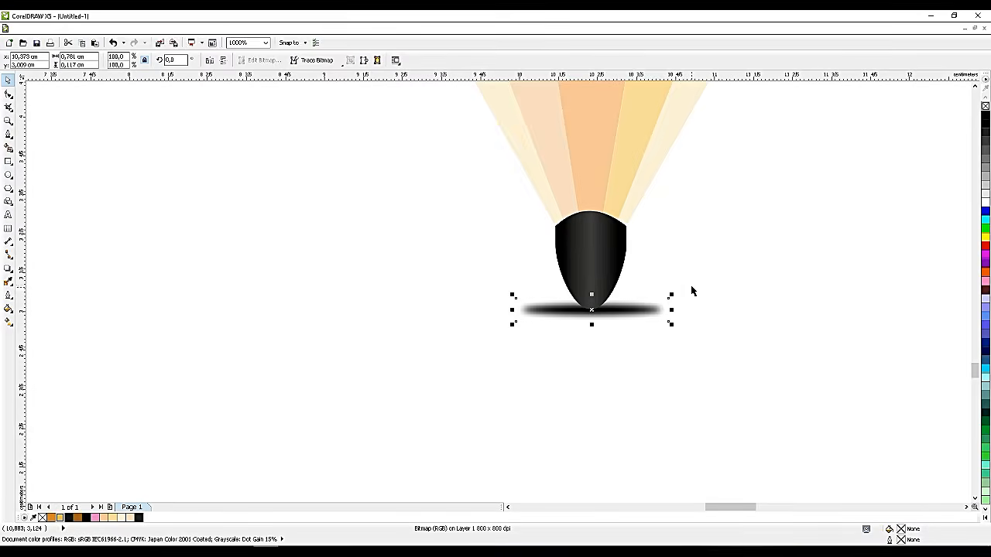
{"action": "left_click_drag", "start_coordinate": [671, 294], "coordinate": [695, 288]}
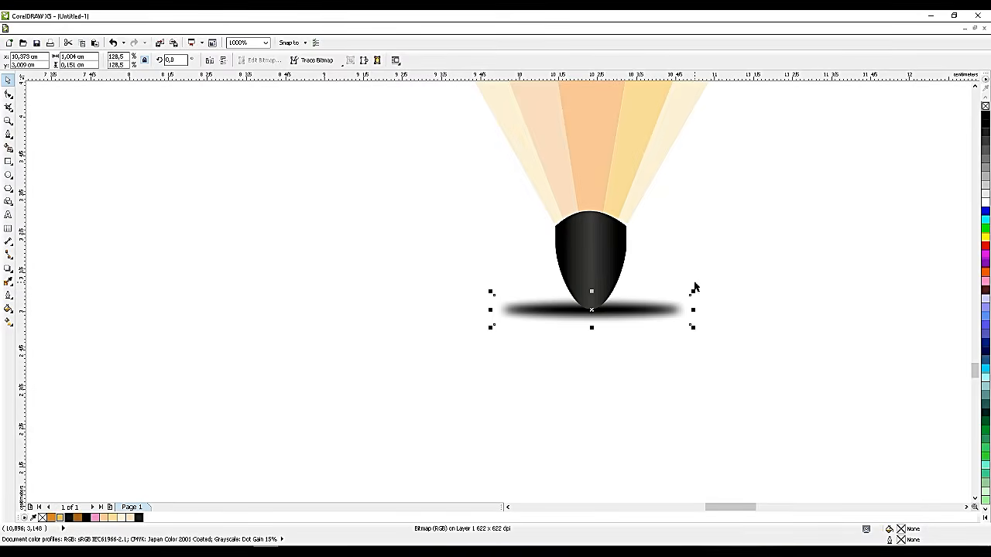
{"action": "left_click_drag", "start_coordinate": [590, 326], "coordinate": [591, 333]}
{"action": "left_click_drag", "start_coordinate": [695, 292], "coordinate": [704, 284]}
{"action": "left_click", "coordinate": [749, 270]}
{"action": "scroll", "coordinate": [497, 367], "scroll_direction": "down", "scroll_amount": 2}
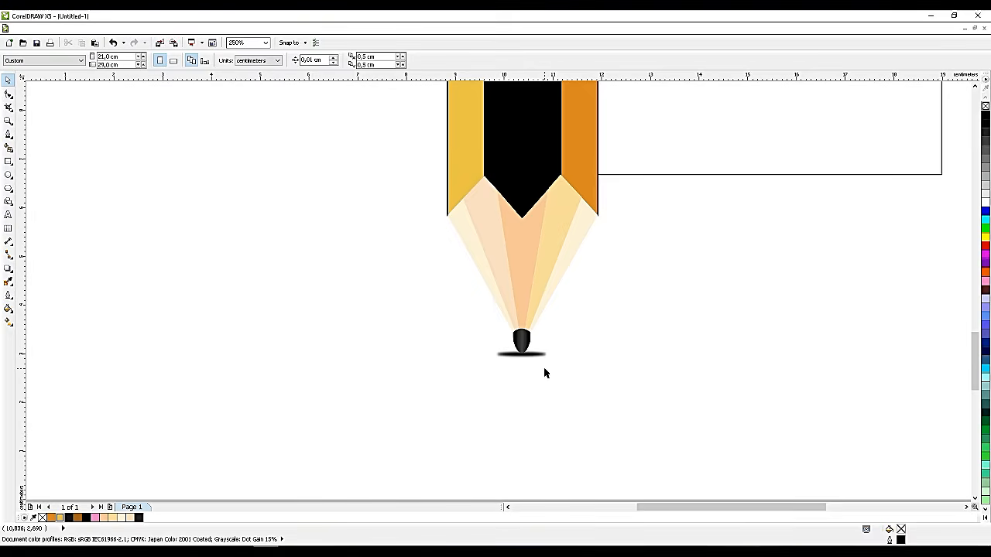
{"action": "scroll", "coordinate": [544, 373], "scroll_direction": "down", "scroll_amount": 1}
{"action": "scroll", "coordinate": [545, 373], "scroll_direction": "down", "scroll_amount": 1}
{"action": "scroll", "coordinate": [575, 346], "scroll_direction": "up", "scroll_amount": 1}
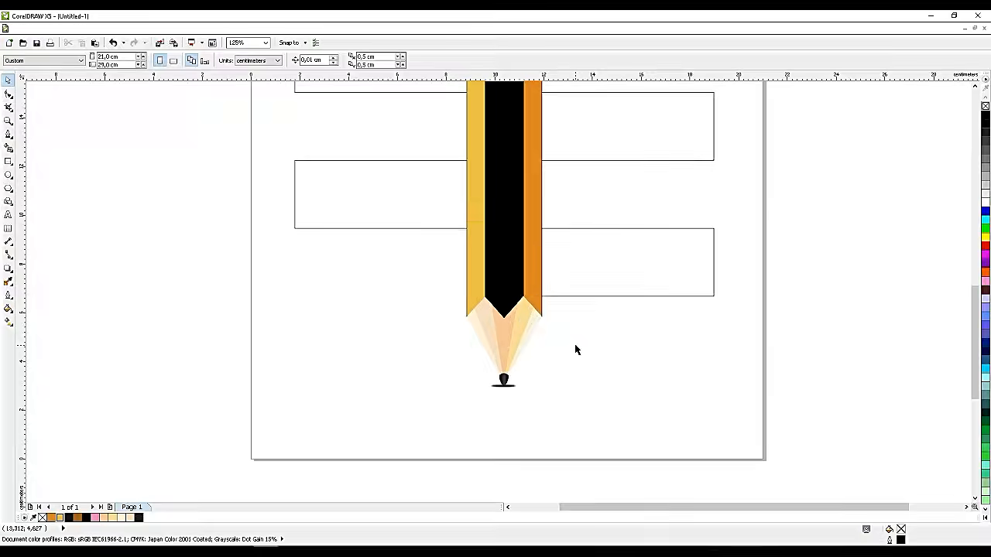
{"action": "scroll", "coordinate": [574, 349], "scroll_direction": "down", "scroll_amount": 1}
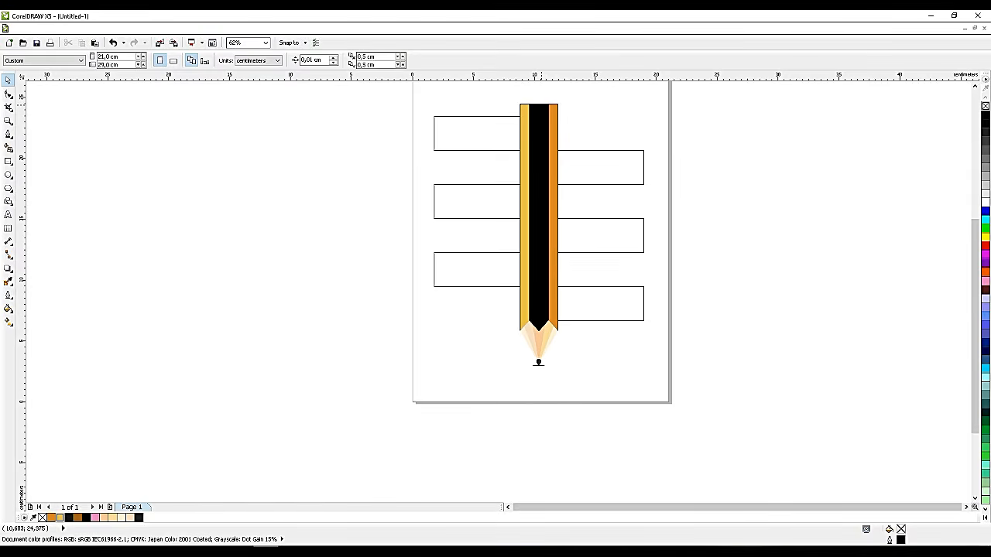
Draw a rectangle about 3.1 by 2.37 cm on the pencil's upper end, matching the body's width
{"action": "scroll", "coordinate": [545, 99], "scroll_direction": "up", "scroll_amount": 2}
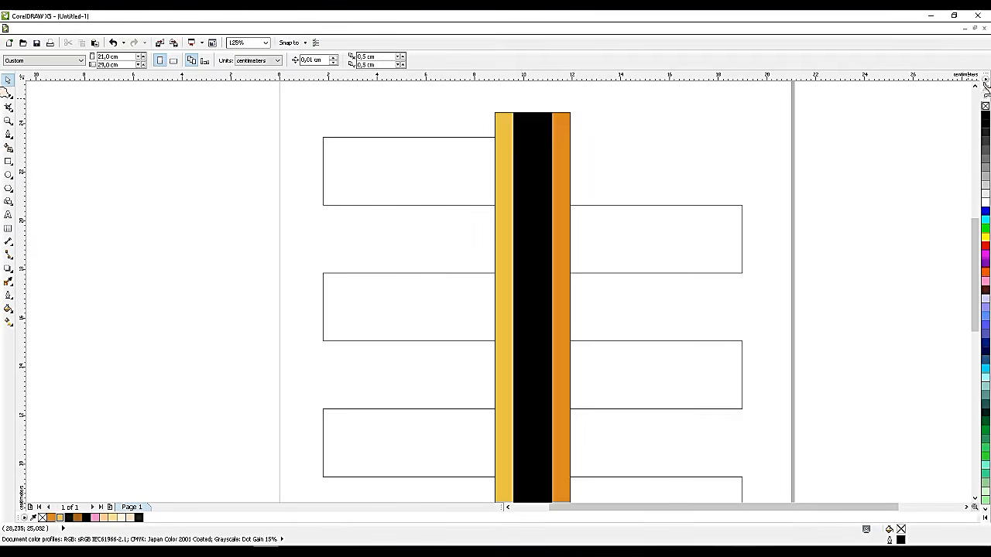
{"action": "scroll", "coordinate": [896, 108], "scroll_direction": "up", "scroll_amount": 5}
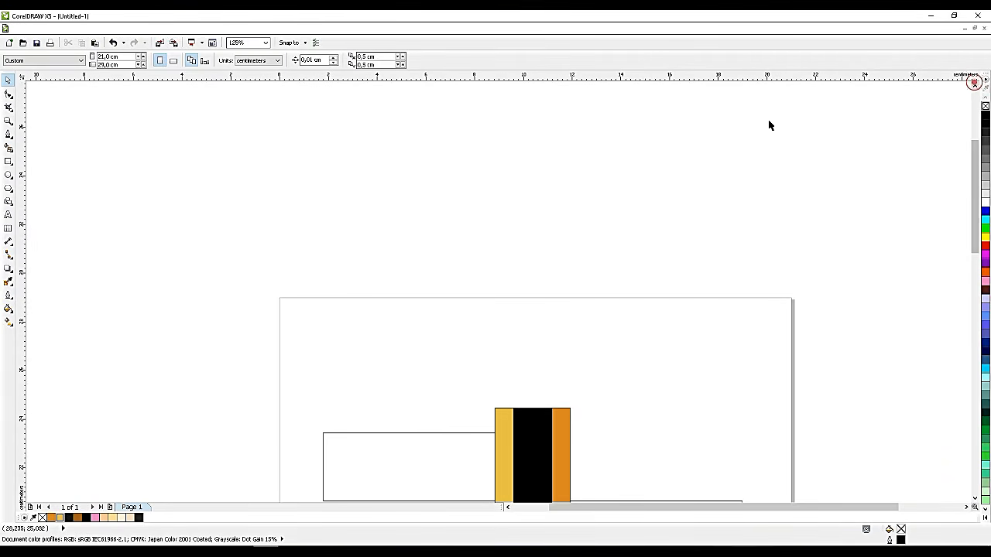
{"action": "scroll", "coordinate": [544, 424], "scroll_direction": "up", "scroll_amount": 4}
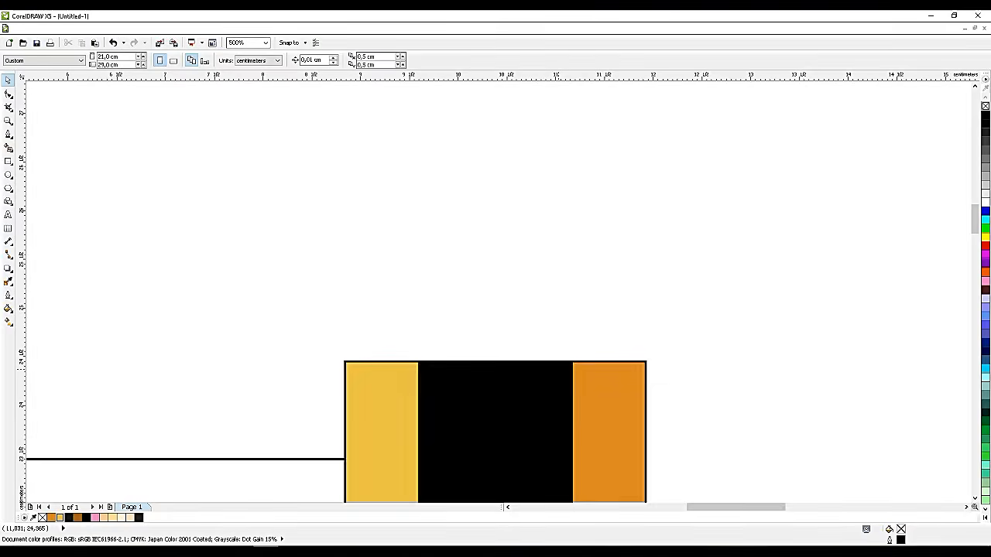
{"action": "scroll", "coordinate": [559, 368], "scroll_direction": "up", "scroll_amount": 2}
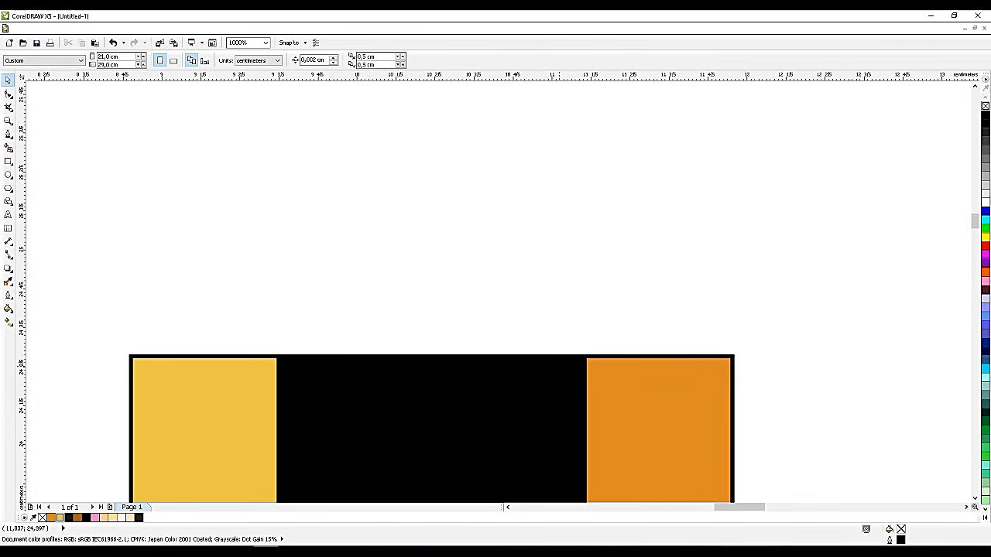
{"action": "left_click", "coordinate": [8, 161]}
{"action": "left_click_drag", "start_coordinate": [732, 355], "coordinate": [126, 401]}
{"action": "left_click_drag", "start_coordinate": [429, 402], "coordinate": [430, 80]}
{"action": "scroll", "coordinate": [431, 271], "scroll_direction": "down", "scroll_amount": 2}
{"action": "left_click_drag", "start_coordinate": [431, 222], "coordinate": [431, 185]}
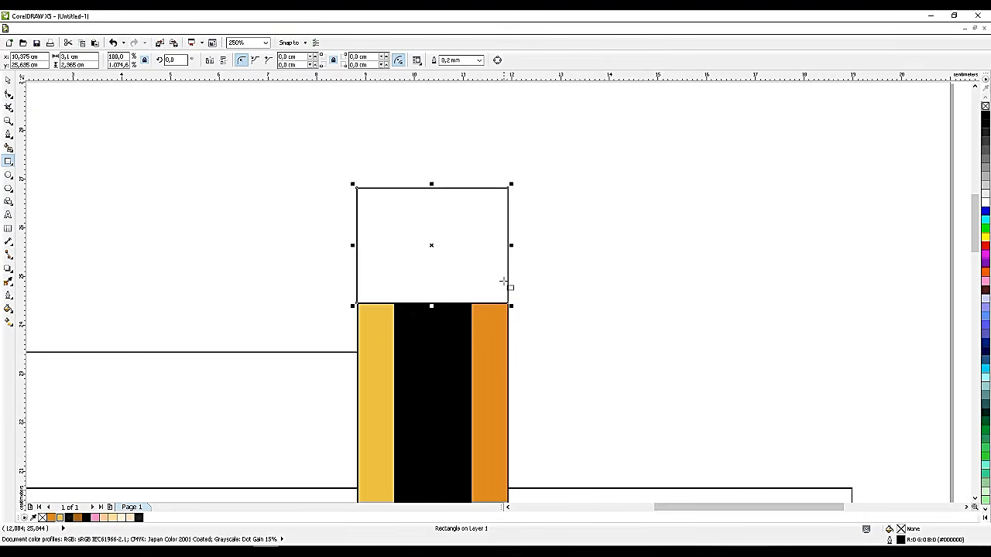
Round all corners of the rectangle above the pencil body by about 0.044 cm
{"action": "scroll", "coordinate": [503, 280], "scroll_direction": "up", "scroll_amount": 2}
{"action": "key", "text": "F10"}
{"action": "scroll", "coordinate": [525, 307], "scroll_direction": "up", "scroll_amount": 1}
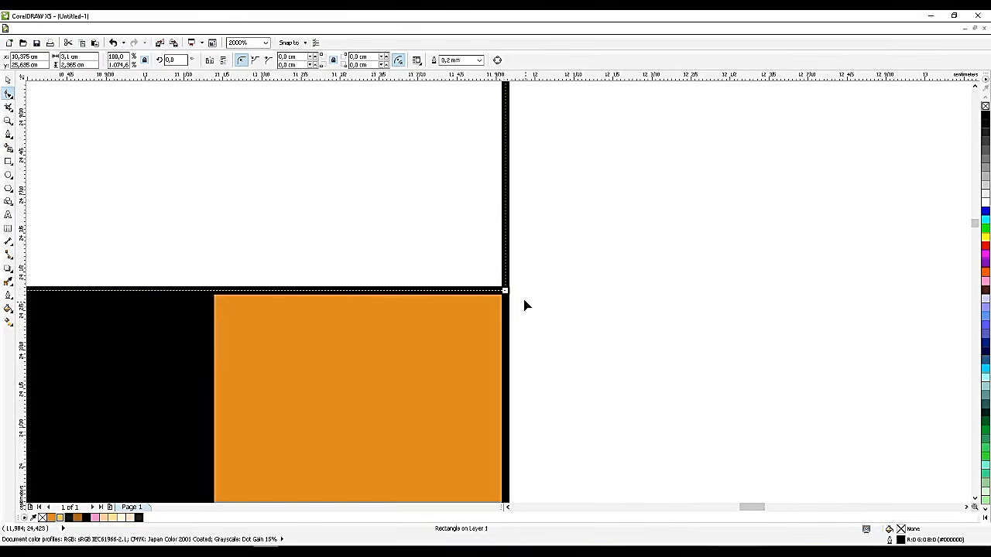
{"action": "left_click_drag", "start_coordinate": [503, 291], "coordinate": [554, 276]}
{"action": "scroll", "coordinate": [577, 306], "scroll_direction": "down", "scroll_amount": 2}
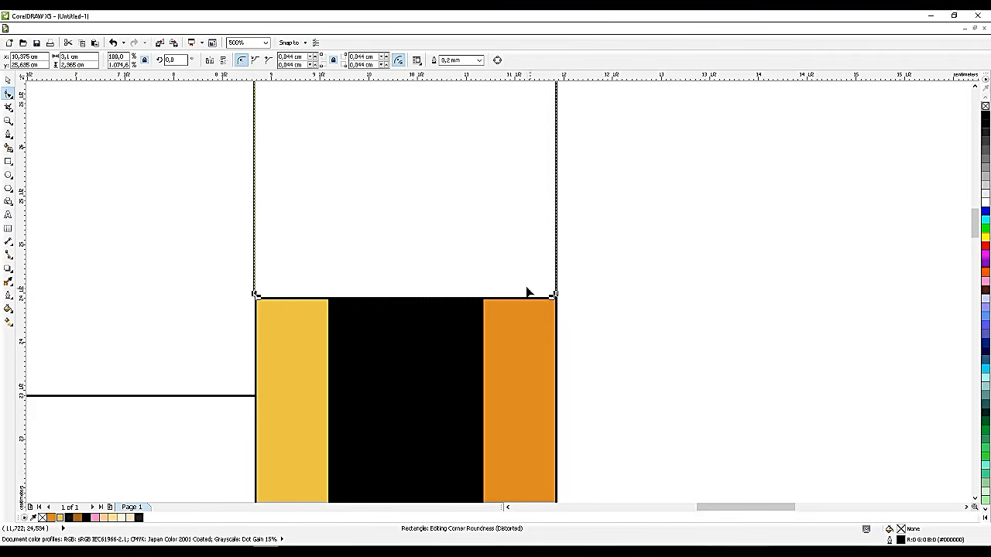
Widen the rounded rectangle about its centre to about 3.19 cm so it overhangs the pencil body on both sides
{"action": "left_click", "coordinate": [8, 79]}
{"action": "scroll", "coordinate": [557, 200], "scroll_direction": "up", "scroll_amount": 1}
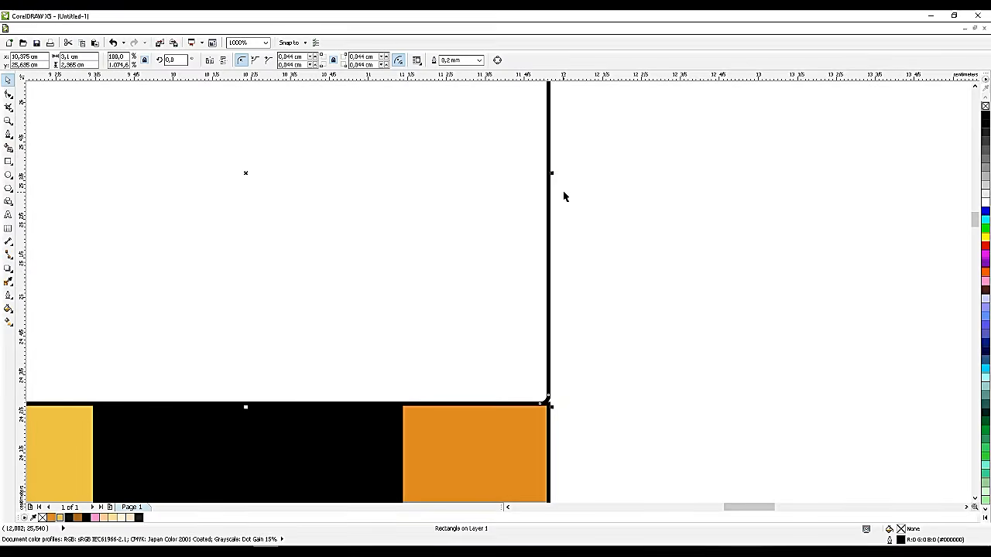
{"action": "left_click_drag", "start_coordinate": [553, 172], "coordinate": [560, 174]}
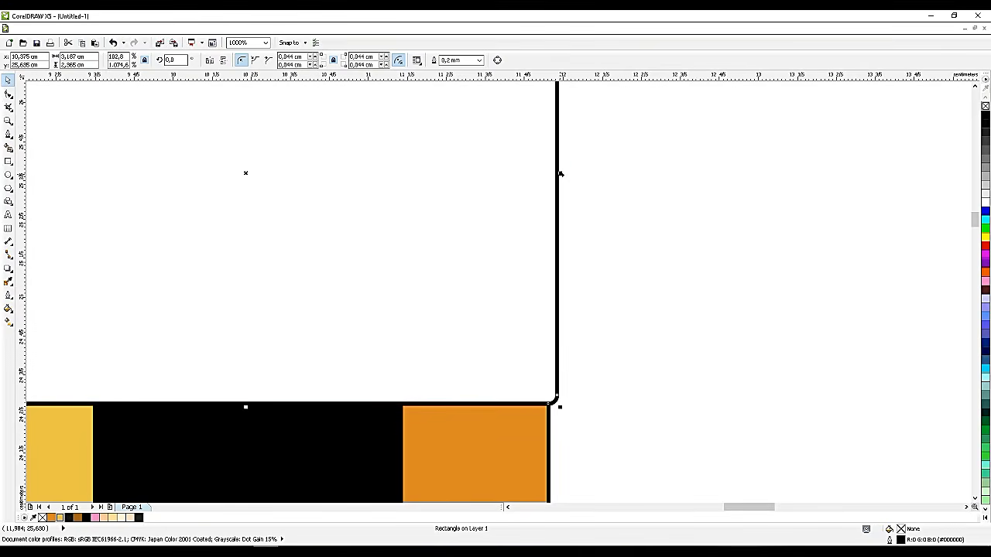
{"action": "left_click", "coordinate": [694, 269]}
{"action": "scroll", "coordinate": [650, 268], "scroll_direction": "down", "scroll_amount": 1}
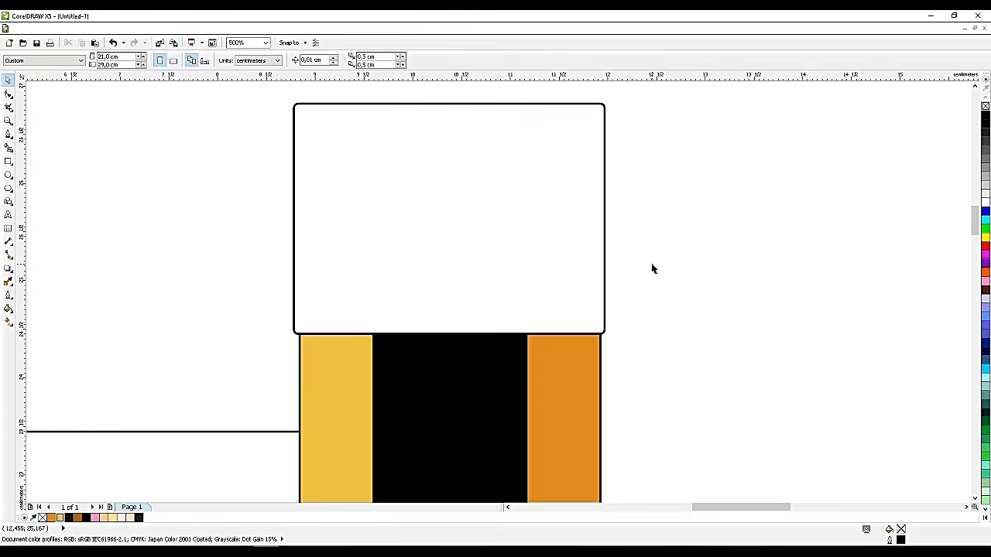
Duplicate the rounded rectangle in place and reshape the copy into a band about 3.31 by 0.34 cm across its lower part
{"action": "left_click", "coordinate": [533, 237]}
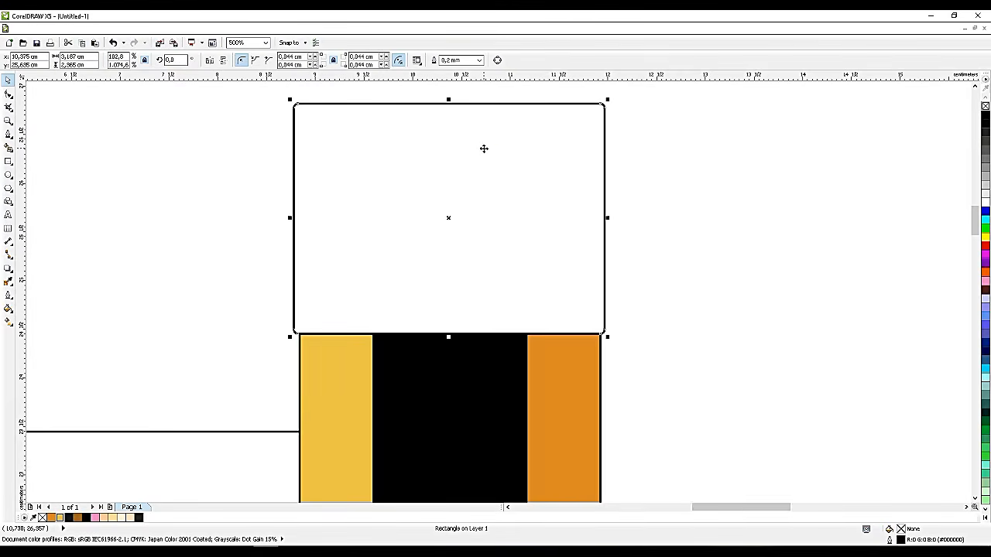
{"action": "key", "text": "ctrl+c"}
{"action": "key", "text": "ctrl+v"}
{"action": "left_click_drag", "start_coordinate": [448, 334], "coordinate": [445, 311]}
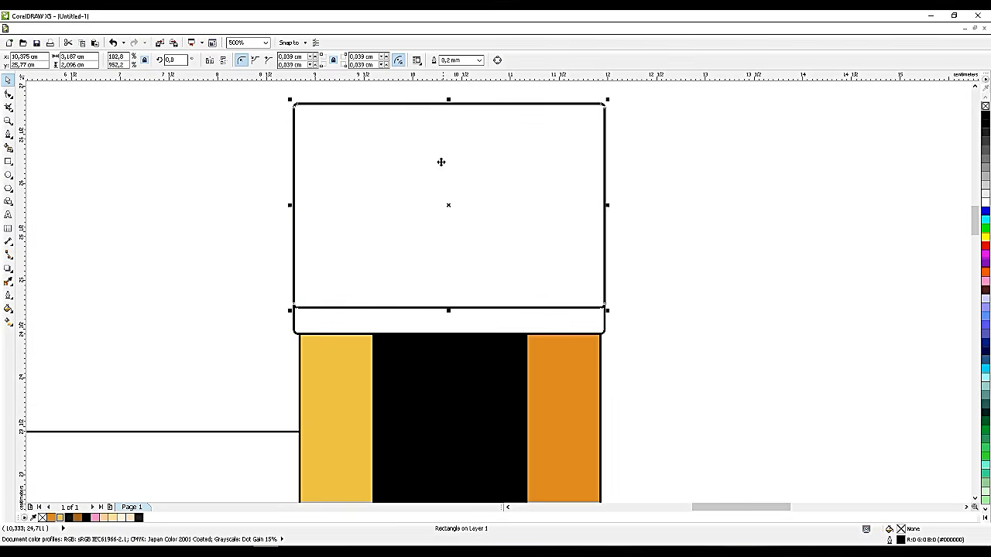
{"action": "left_click_drag", "start_coordinate": [448, 102], "coordinate": [428, 274]}
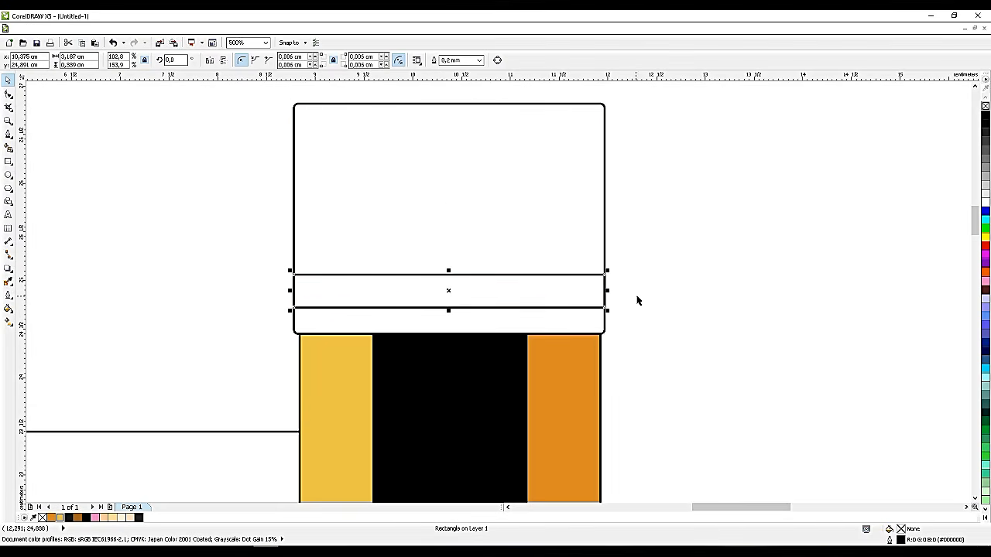
{"action": "left_click_drag", "start_coordinate": [610, 293], "coordinate": [616, 289]}
{"action": "scroll", "coordinate": [608, 285], "scroll_direction": "up", "scroll_amount": 4}
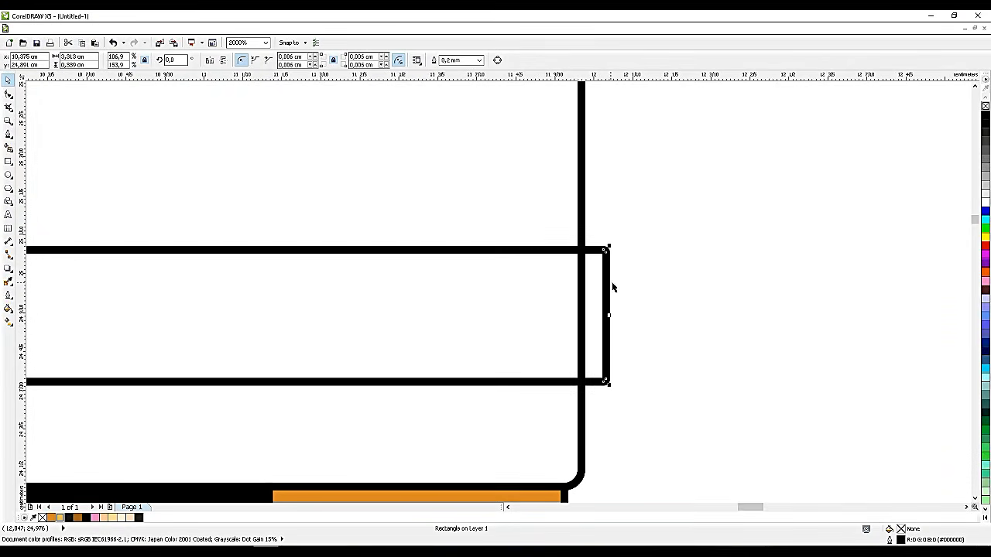
Round the band's corners by about 0.045 cm and reduce its height to about 0.24 cm from its upper edge
{"action": "left_click", "coordinate": [9, 94]}
{"action": "left_click_drag", "start_coordinate": [604, 252], "coordinate": [582, 249]}
{"action": "scroll", "coordinate": [687, 275], "scroll_direction": "down", "scroll_amount": 2}
{"action": "left_click", "coordinate": [8, 79]}
{"action": "scroll", "coordinate": [488, 225], "scroll_direction": "up", "scroll_amount": 1}
{"action": "left_click_drag", "start_coordinate": [488, 225], "coordinate": [488, 244]}
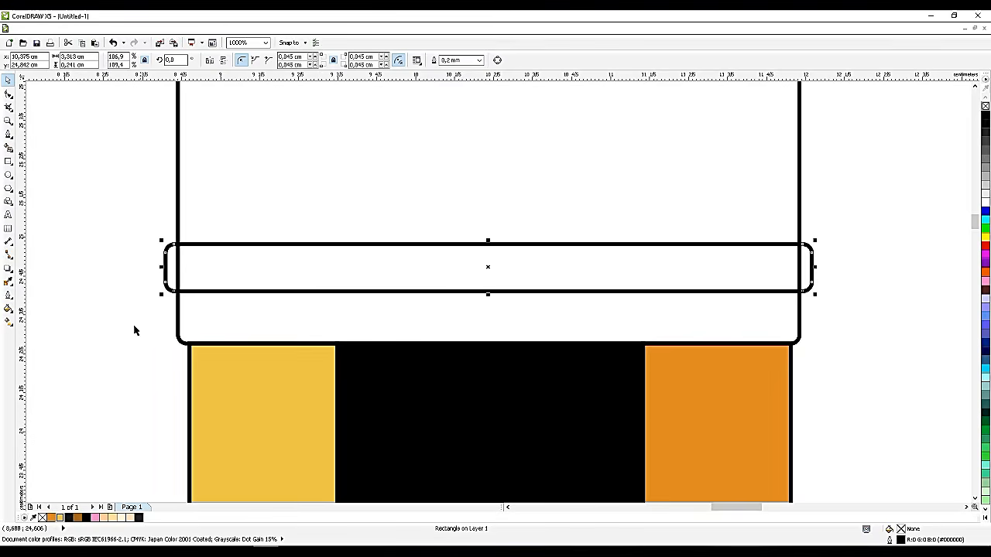
Apply a horizontal linear fountain fill from black to white across the band's full width
{"action": "left_click", "coordinate": [10, 322]}
{"action": "left_click", "coordinate": [43, 321]}
{"action": "left_click_drag", "start_coordinate": [169, 269], "coordinate": [810, 267]}
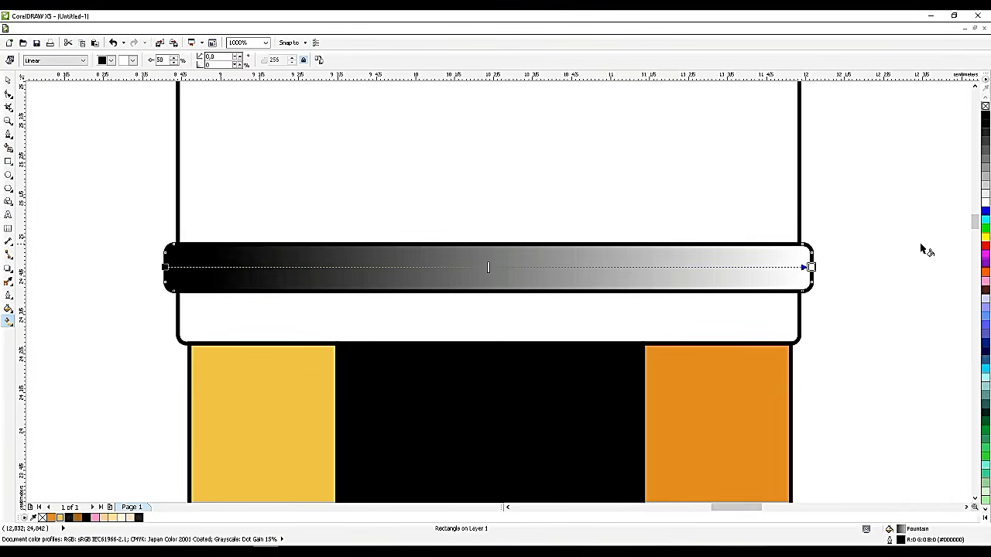
Make the band gradient's left end dark grey and right end lighter grey, adding a white stop just inside each end
{"action": "left_click_drag", "start_coordinate": [984, 134], "coordinate": [175, 271]}
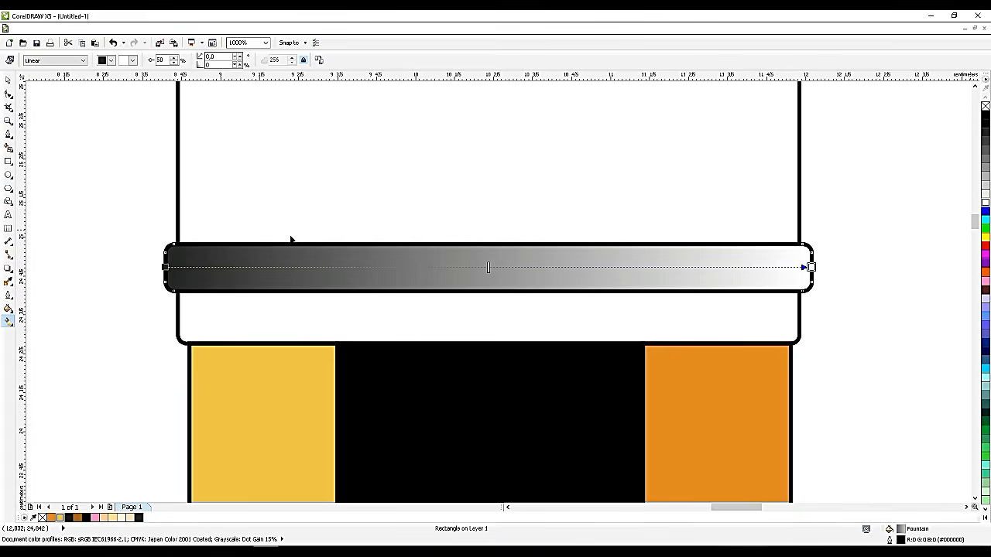
{"action": "left_click_drag", "start_coordinate": [222, 273], "coordinate": [230, 268]}
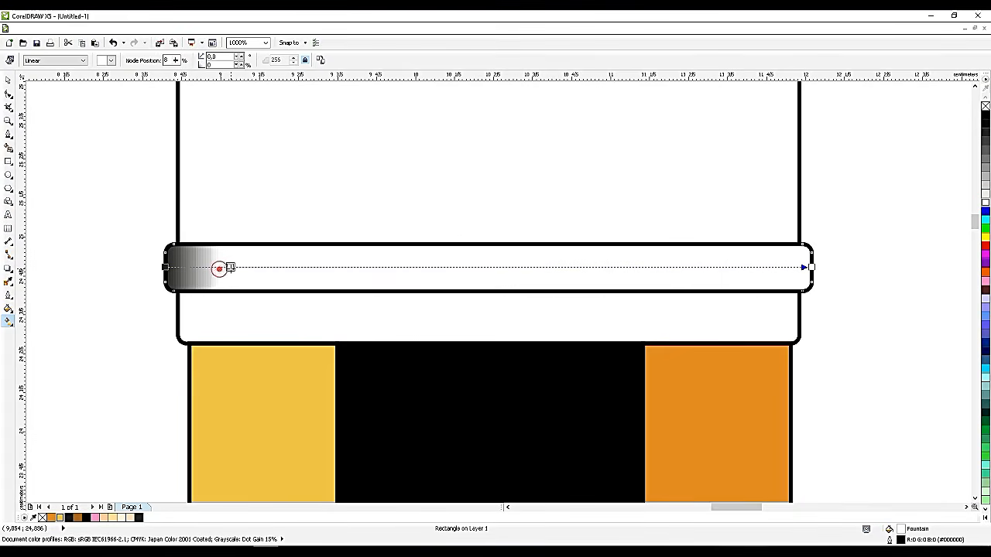
{"action": "left_click_drag", "start_coordinate": [985, 161], "coordinate": [805, 267]}
{"action": "left_click_drag", "start_coordinate": [986, 201], "coordinate": [743, 268]}
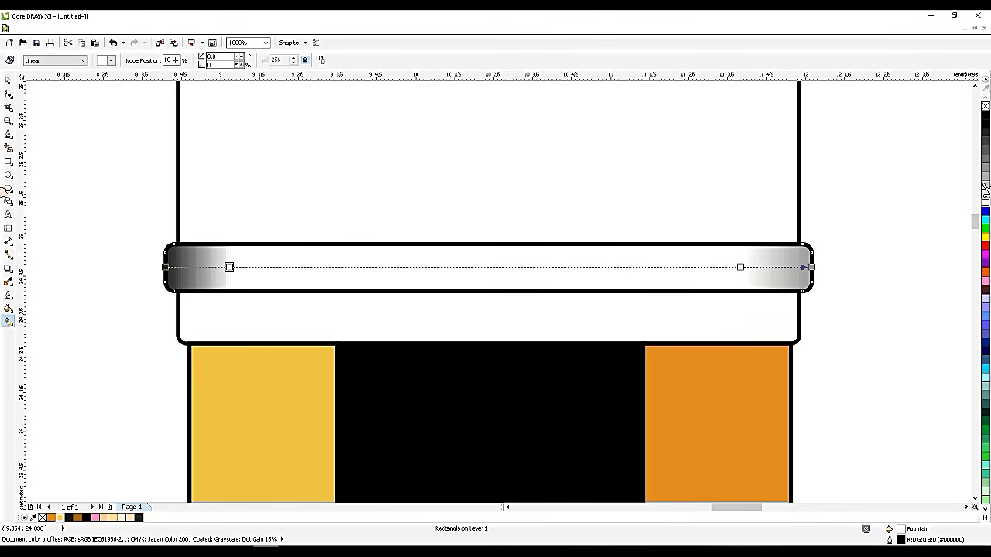
Add a dark grey stop near the band gradient's centre, plus white, grey and light grey stops between it and the ends
{"action": "left_click_drag", "start_coordinate": [985, 146], "coordinate": [494, 267]}
{"action": "left_click_drag", "start_coordinate": [985, 200], "coordinate": [591, 267]}
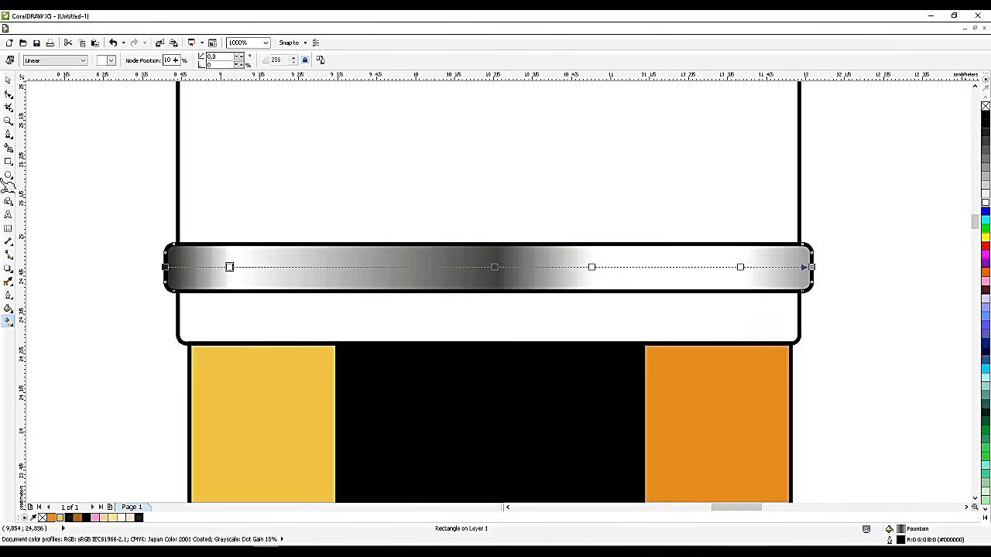
{"action": "left_click_drag", "start_coordinate": [685, 257], "coordinate": [669, 267]}
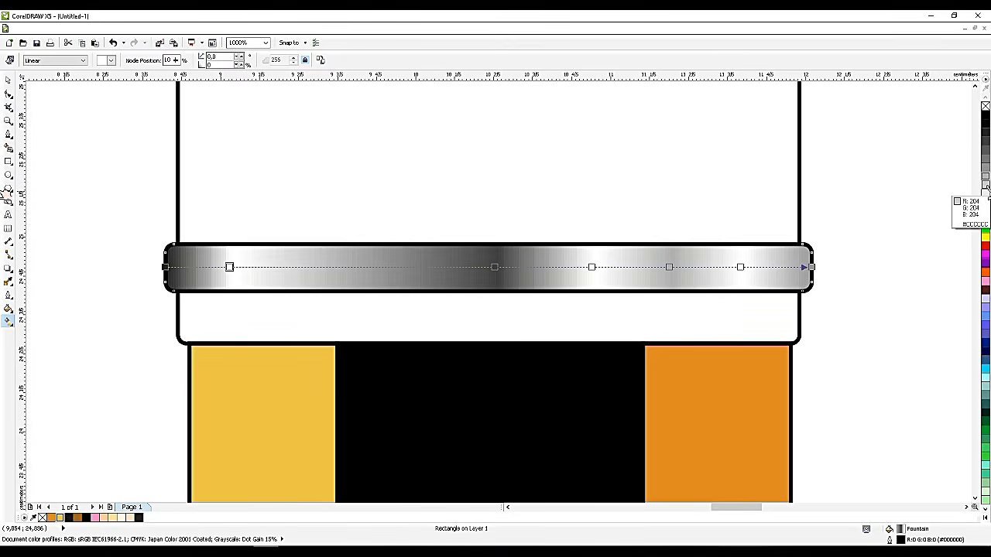
{"action": "left_click_drag", "start_coordinate": [985, 165], "coordinate": [282, 269]}
{"action": "left_click_drag", "start_coordinate": [985, 195], "coordinate": [391, 267]}
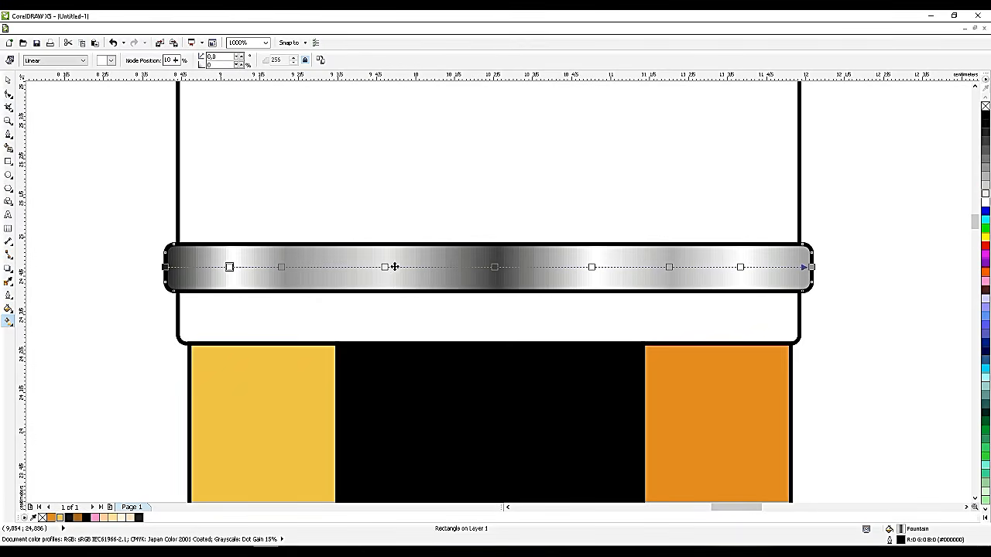
Move the gradient's dark centre stop to 50% and remove the band's outline
{"action": "left_click_drag", "start_coordinate": [494, 267], "coordinate": [488, 267]}
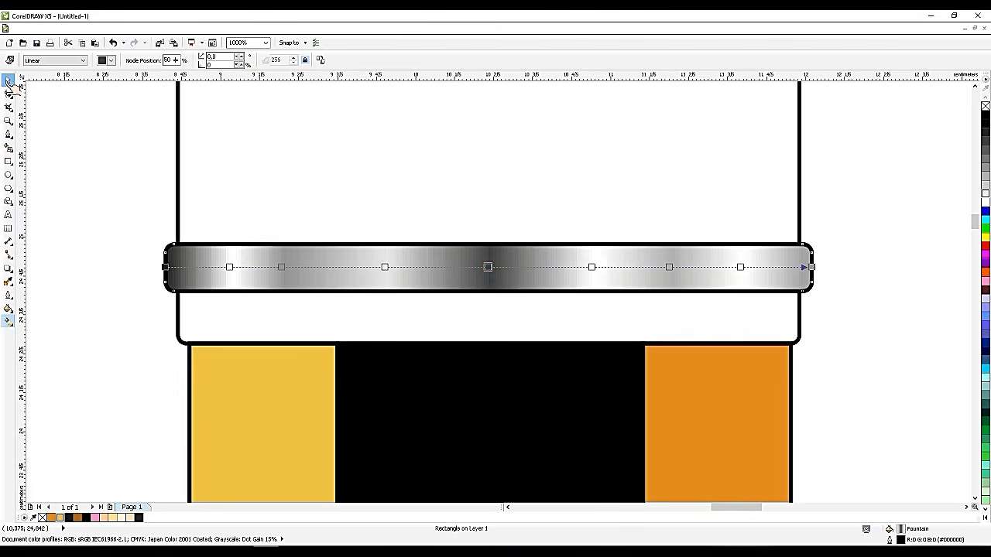
{"action": "left_click", "coordinate": [8, 80]}
{"action": "left_click", "coordinate": [920, 179]}
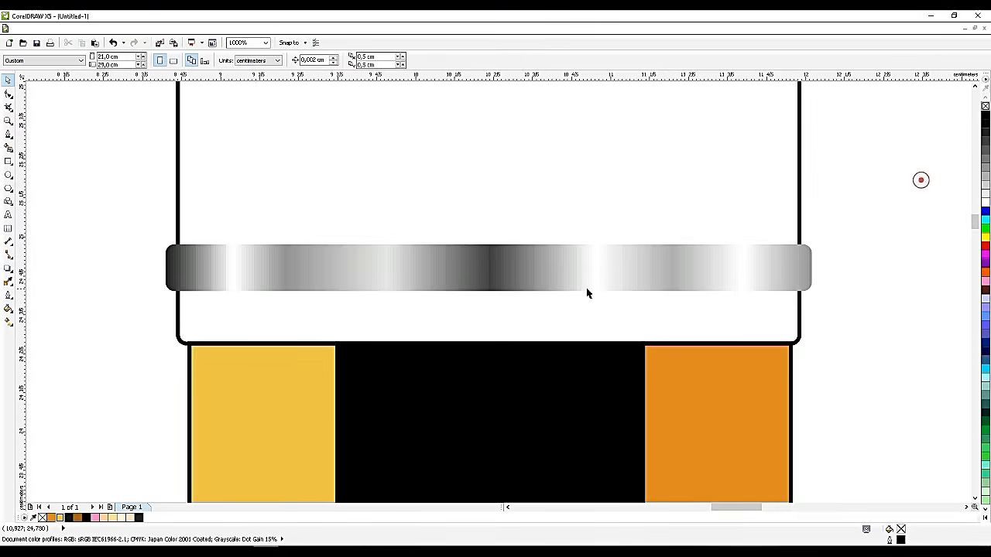
Duplicate the metallic band and place the copy a short gap above the original on the ferrule
{"action": "scroll", "coordinate": [585, 289], "scroll_direction": "down", "scroll_amount": 2}
{"action": "scroll", "coordinate": [594, 289], "scroll_direction": "down", "scroll_amount": 1}
{"action": "scroll", "coordinate": [588, 286], "scroll_direction": "up", "scroll_amount": 3}
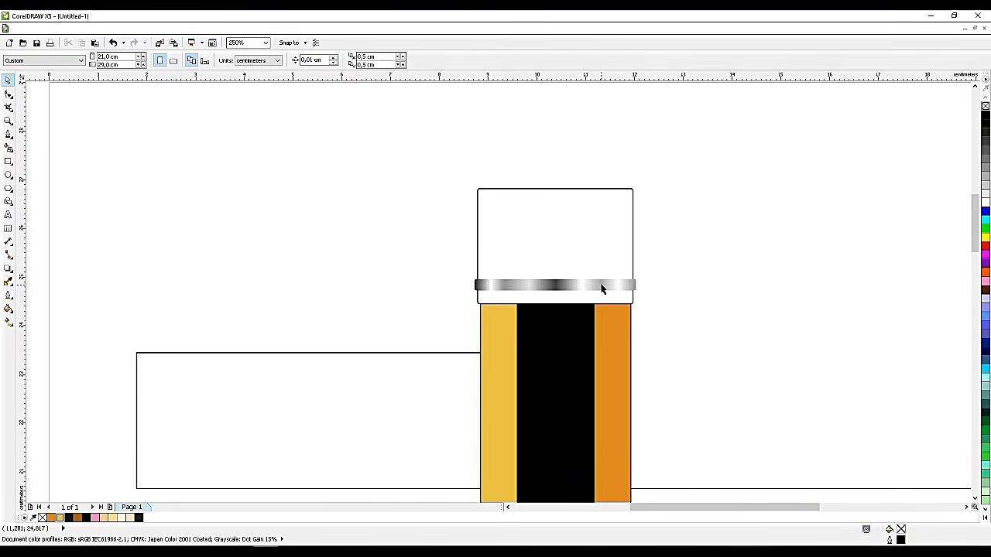
{"action": "scroll", "coordinate": [586, 288], "scroll_direction": "up", "scroll_amount": 1}
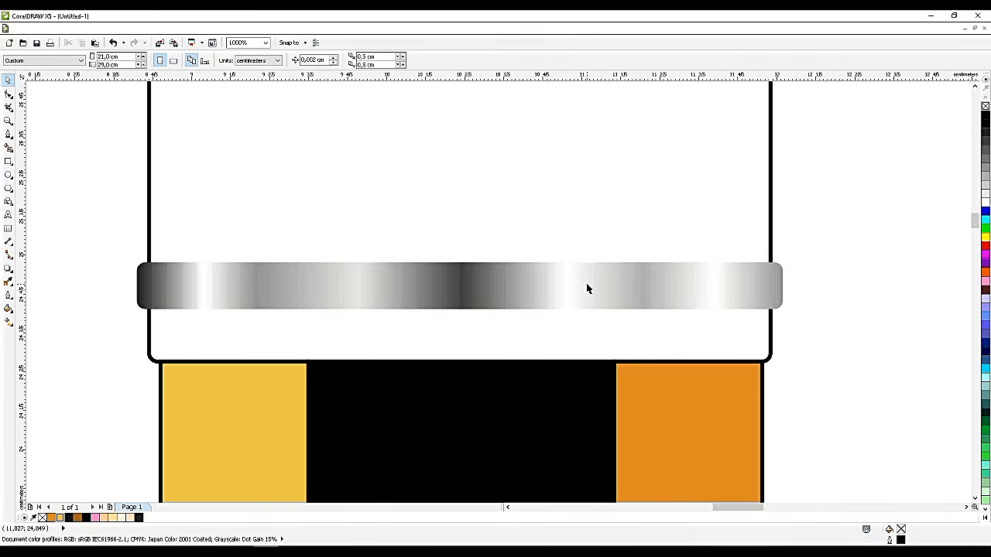
{"action": "left_click", "coordinate": [544, 285]}
{"action": "key", "text": "ctrl+c"}
{"action": "left_click_drag", "start_coordinate": [456, 281], "coordinate": [456, 194]}
{"action": "key", "text": "ctrl+v"}
{"action": "scroll", "coordinate": [456, 263], "scroll_direction": "down", "scroll_amount": 1}
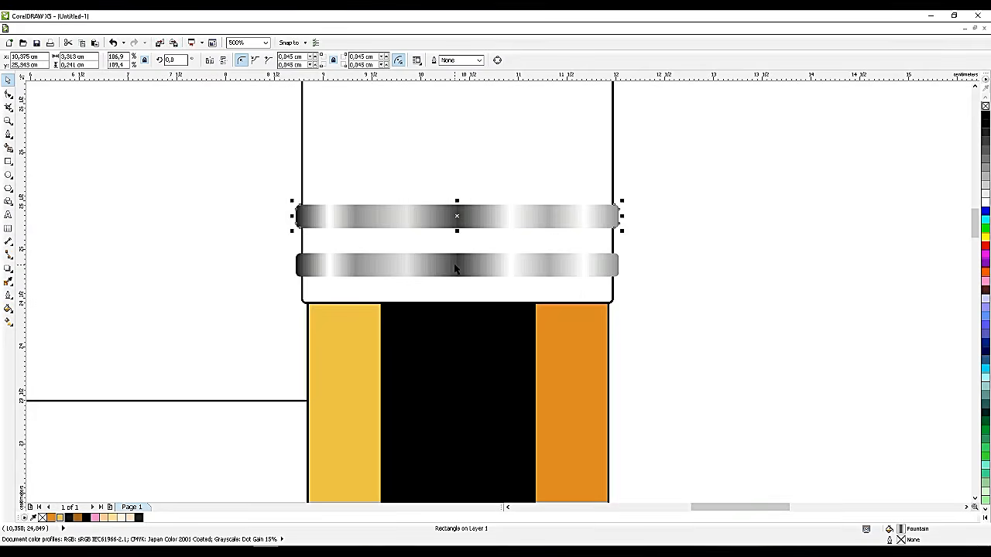
Duplicate both metallic bands together and place the new pair directly above, near the ferrule's upper edge
{"action": "left_click", "coordinate": [455, 269], "text": "shift"}
{"action": "scroll", "coordinate": [455, 269], "scroll_direction": "down", "scroll_amount": 1}
{"action": "key", "text": "ctrl+c"}
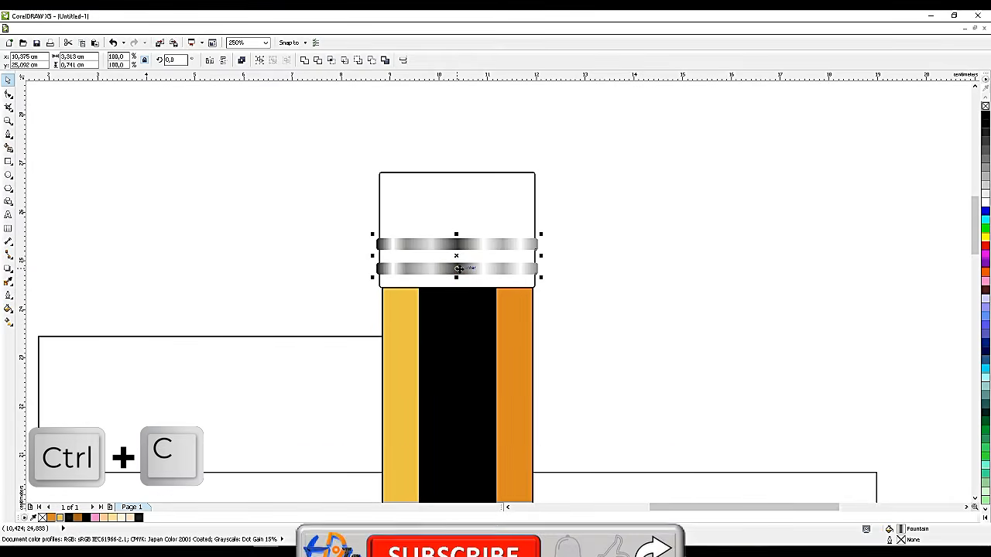
{"action": "key", "text": "ctrl+v"}
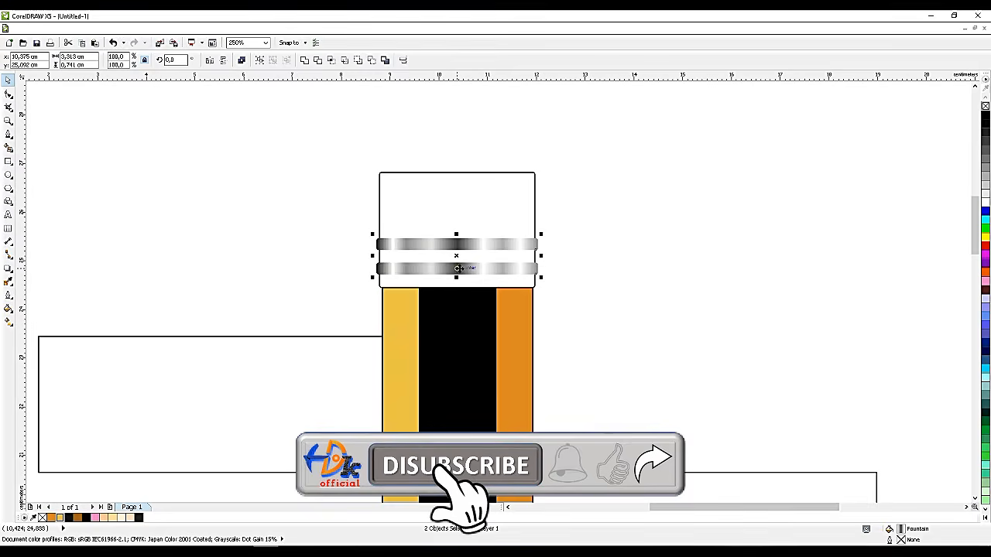
{"action": "left_click_drag", "start_coordinate": [458, 269], "coordinate": [459, 211]}
{"action": "scroll", "coordinate": [454, 259], "scroll_direction": "up", "scroll_amount": 2}
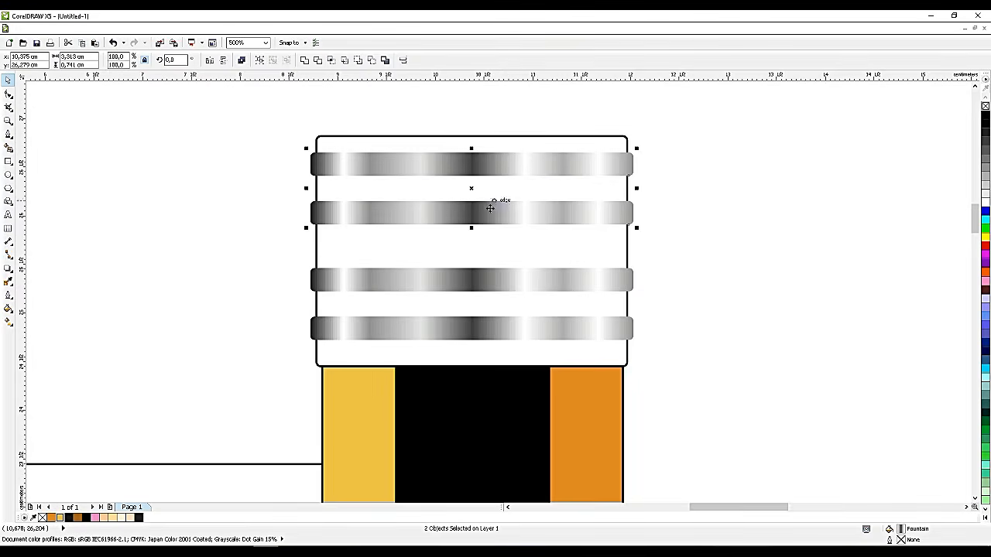
Compress all four bands vertically from above to an overall height of about 1.18 cm, keeping their lower edge in place
{"action": "left_click_drag", "start_coordinate": [686, 143], "coordinate": [286, 357]}
{"action": "left_click_drag", "start_coordinate": [471, 147], "coordinate": [470, 167]}
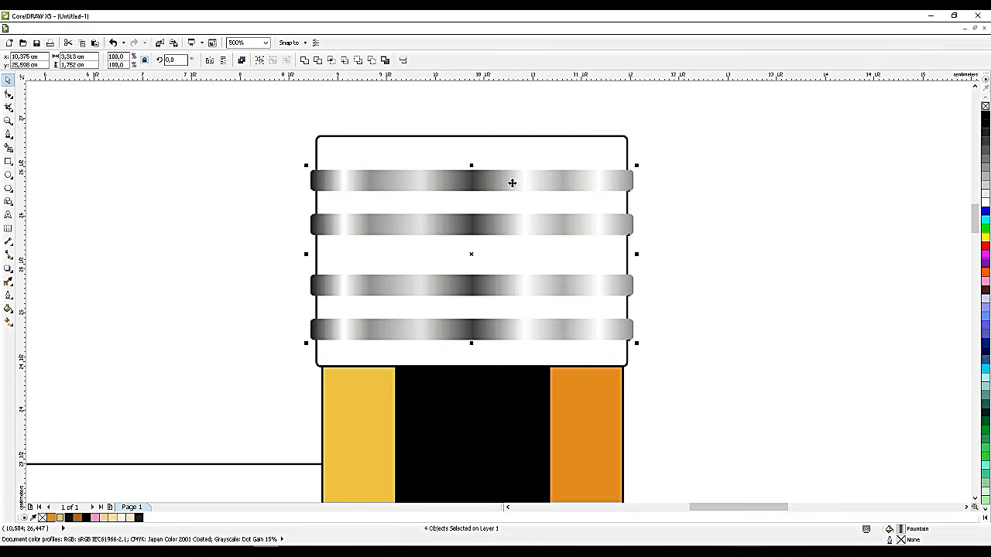
{"action": "left_click_drag", "start_coordinate": [674, 241], "coordinate": [258, 156]}
{"action": "scroll", "coordinate": [553, 247], "scroll_direction": "down", "scroll_amount": 1}
{"action": "left_click_drag", "start_coordinate": [685, 135], "coordinate": [258, 320]}
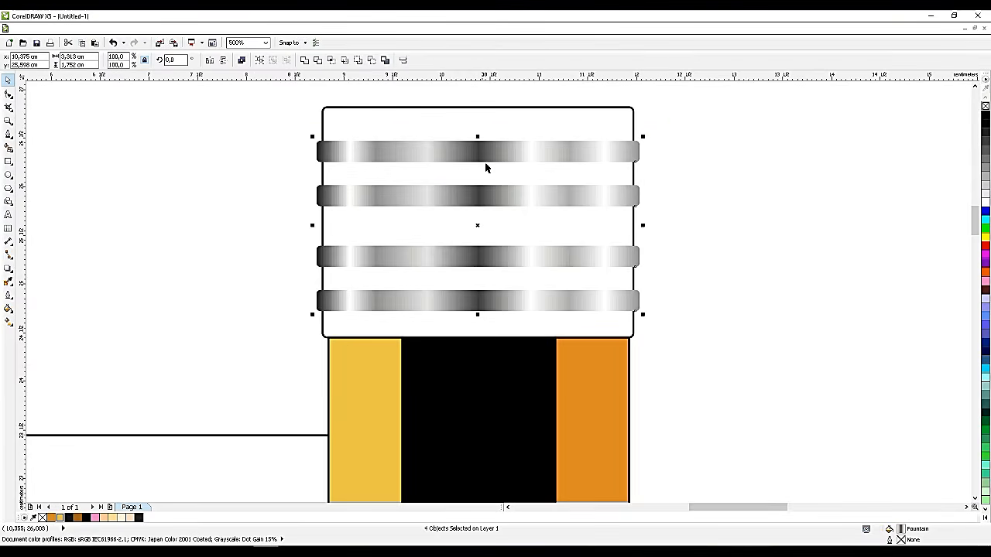
{"action": "left_click_drag", "start_coordinate": [476, 145], "coordinate": [475, 192]}
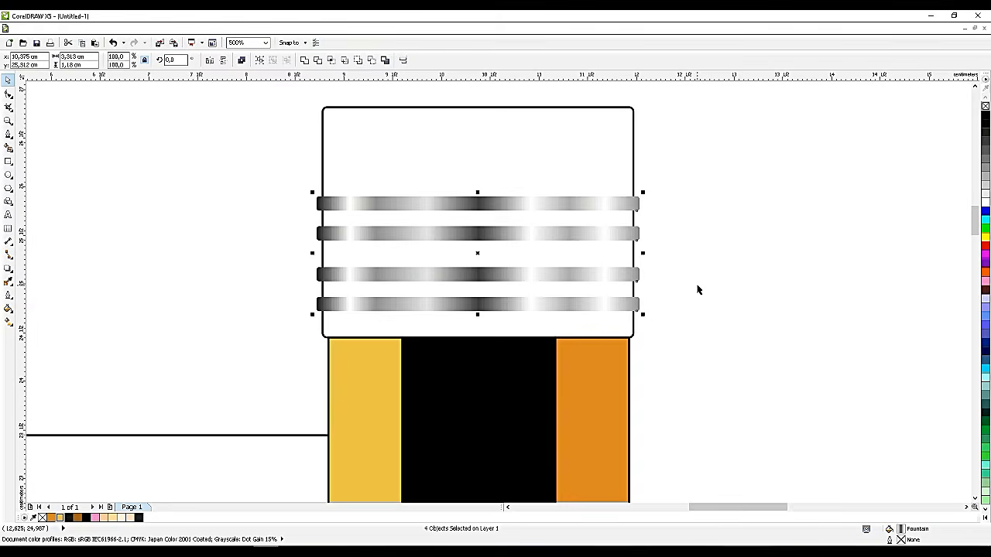
Nudge the lower pair of bands down and the upper pair up to widen the gap between the pairs
{"action": "left_click", "coordinate": [696, 284]}
{"action": "left_click", "coordinate": [578, 301]}
{"action": "left_click_drag", "start_coordinate": [689, 264], "coordinate": [271, 323]}
{"action": "key", "text": "Down"}
{"action": "key", "text": "Down"}
{"action": "key", "text": "Down"}
{"action": "key", "text": "Down"}
{"action": "key", "text": "Down"}
{"action": "left_click_drag", "start_coordinate": [700, 255], "coordinate": [293, 162]}
{"action": "key", "text": "Up"}
{"action": "key", "text": "Up"}
{"action": "key", "text": "Up"}
{"action": "key", "text": "Up"}
{"action": "key", "text": "Up"}
{"action": "key", "text": "Up"}
{"action": "key", "text": "Up"}
{"action": "key", "text": "Up"}
{"action": "key", "text": "Up"}
{"action": "key", "text": "Up"}
{"action": "key", "text": "Up"}
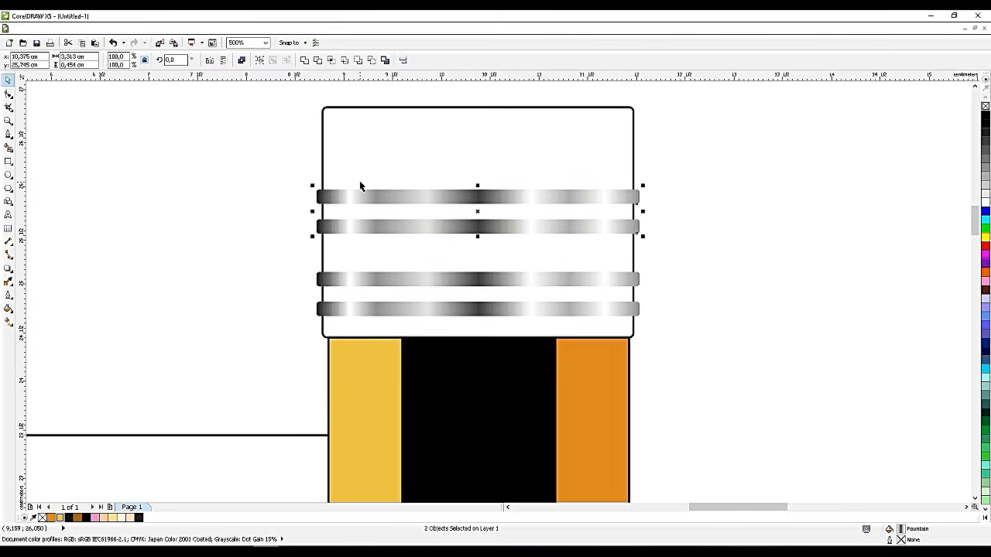
Shorten the ferrule rectangle from its upper edge to about 1.87 cm tall and apply a horizontal black-to-white linear fountain fill
{"action": "left_click", "coordinate": [442, 128]}
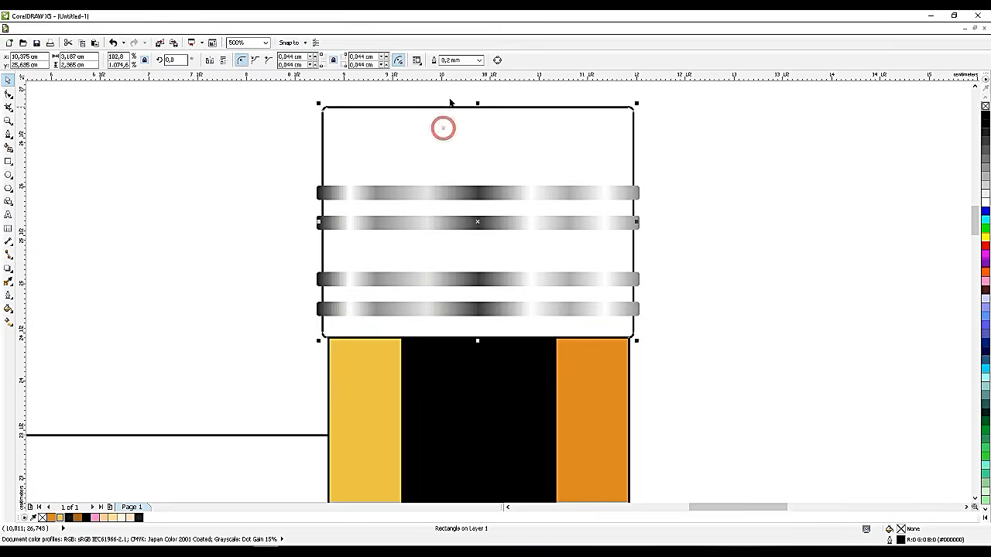
{"action": "left_click_drag", "start_coordinate": [478, 101], "coordinate": [469, 153]}
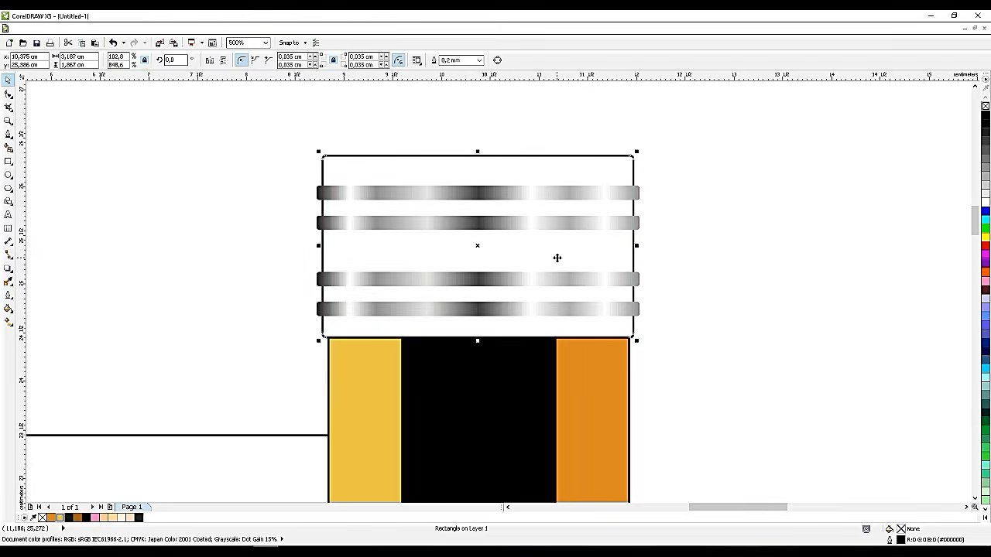
{"action": "left_click", "coordinate": [582, 167]}
{"action": "left_click", "coordinate": [8, 320]}
{"action": "left_click", "coordinate": [39, 321]}
{"action": "left_click_drag", "start_coordinate": [323, 241], "coordinate": [633, 246]}
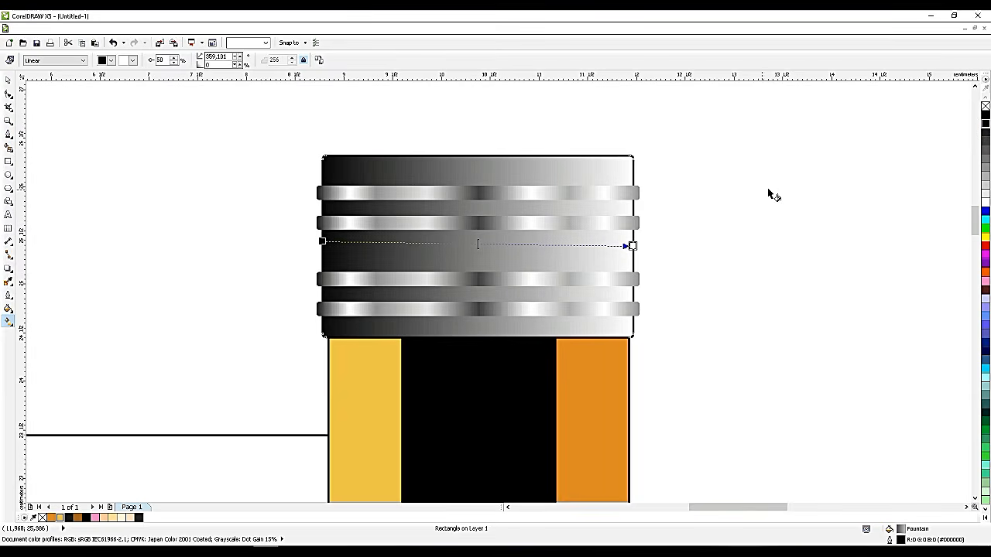
Make the ferrule gradient's right end light grey, adding a white stop at 25%, dark grey at 84% and mid-grey near the centre
{"action": "left_click_drag", "start_coordinate": [985, 177], "coordinate": [633, 246]}
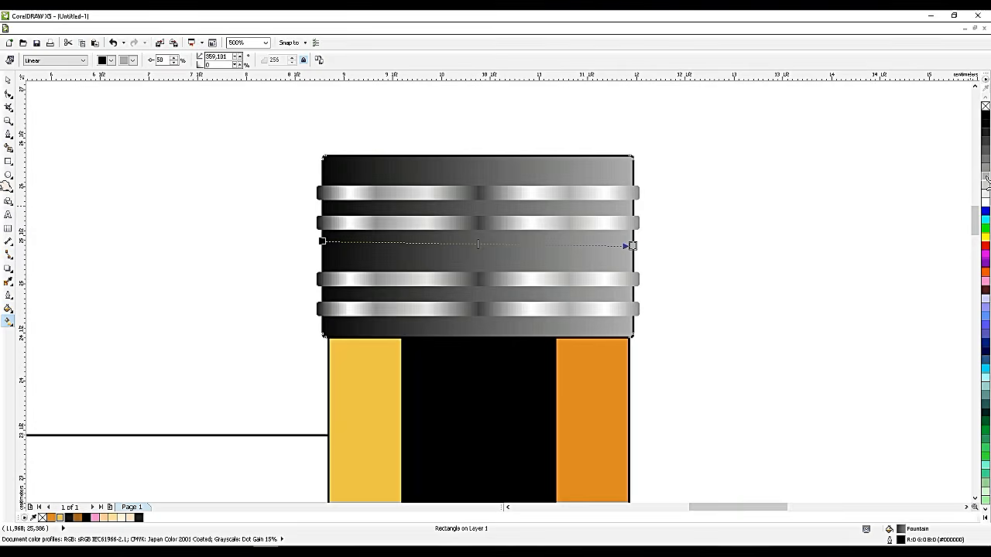
{"action": "left_click_drag", "start_coordinate": [986, 178], "coordinate": [399, 242]}
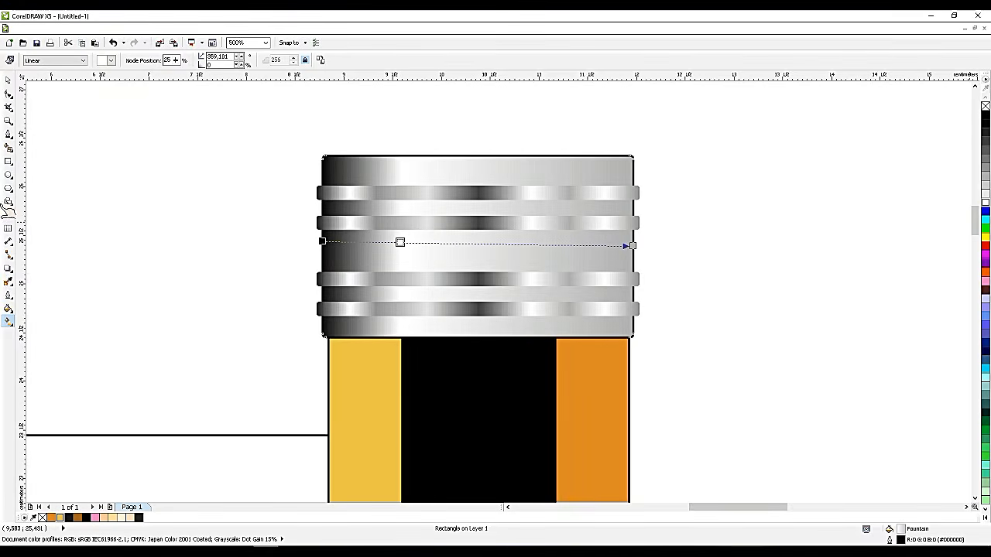
{"action": "left_click_drag", "start_coordinate": [985, 141], "coordinate": [583, 245]}
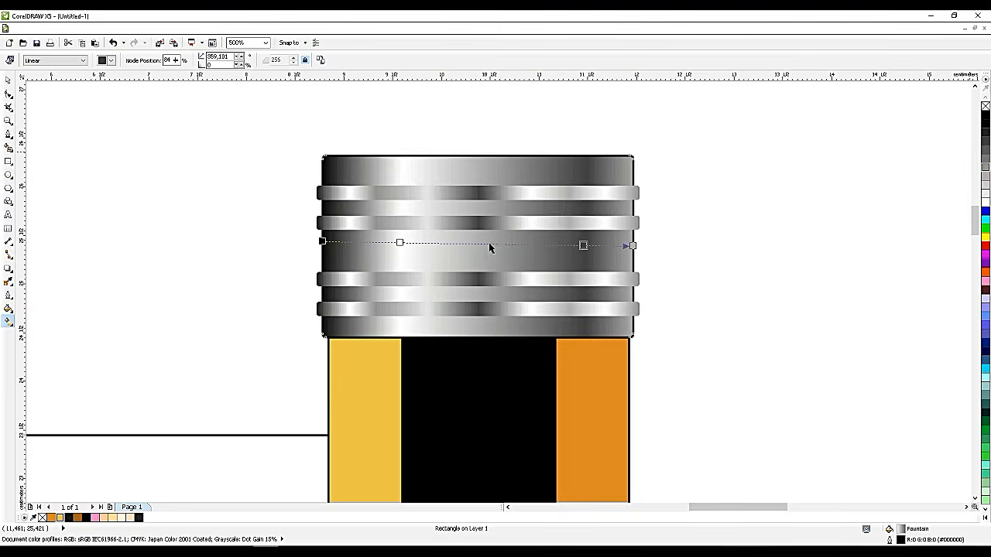
{"action": "double_click", "coordinate": [488, 243]}
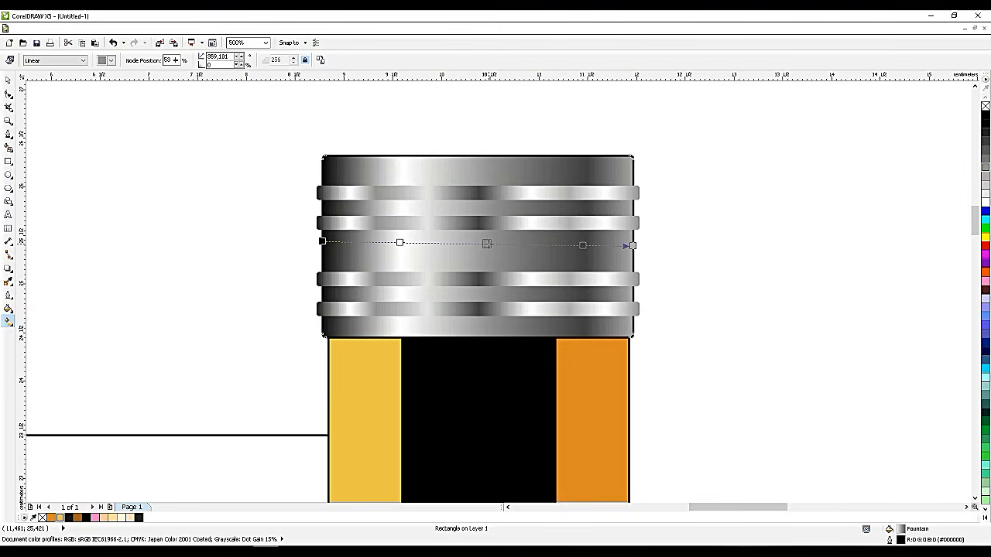
{"action": "left_click_drag", "start_coordinate": [485, 243], "coordinate": [477, 244]}
Add a light grey stop to the ferrule's gradient at 70%, move the mid-grey stop to 32%, and shift the white stop slightly inwards
{"action": "left_click_drag", "start_coordinate": [984, 203], "coordinate": [541, 241]}
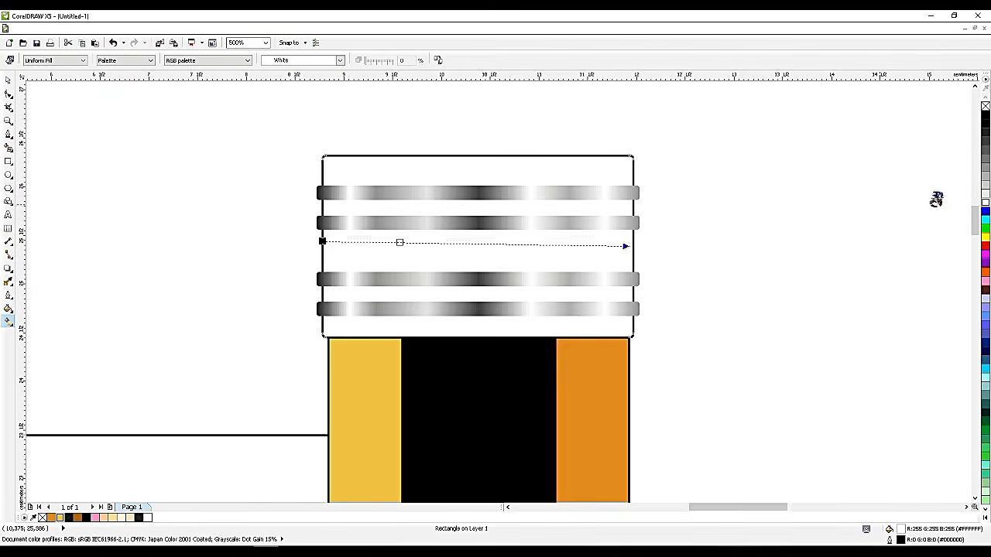
{"action": "key", "text": "ctrl+z"}
{"action": "left_click_drag", "start_coordinate": [984, 194], "coordinate": [469, 244]}
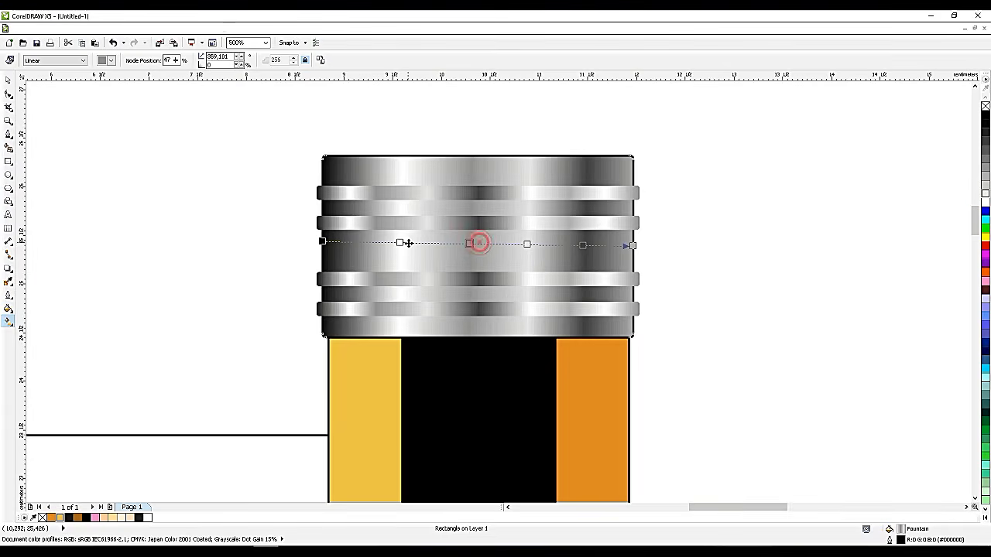
{"action": "mouse_move", "coordinate": [400, 242]}
{"action": "left_mouse_down"}
{"action": "mouse_move", "coordinate": [415, 243]}
{"action": "mouse_move", "coordinate": [405, 243]}
{"action": "left_mouse_up"}
{"action": "left_click_drag", "start_coordinate": [469, 244], "coordinate": [423, 243]}
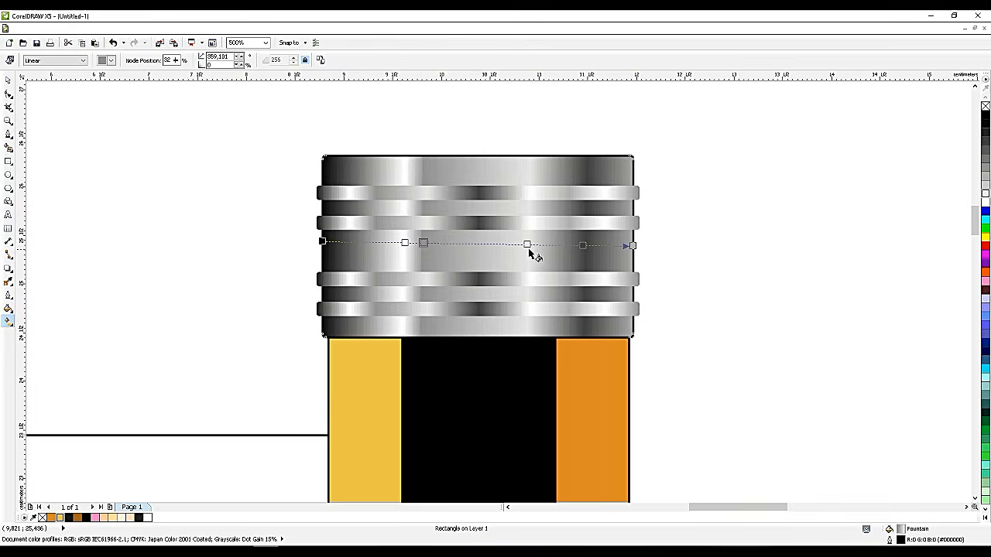
{"action": "left_click_drag", "start_coordinate": [527, 244], "coordinate": [541, 244]}
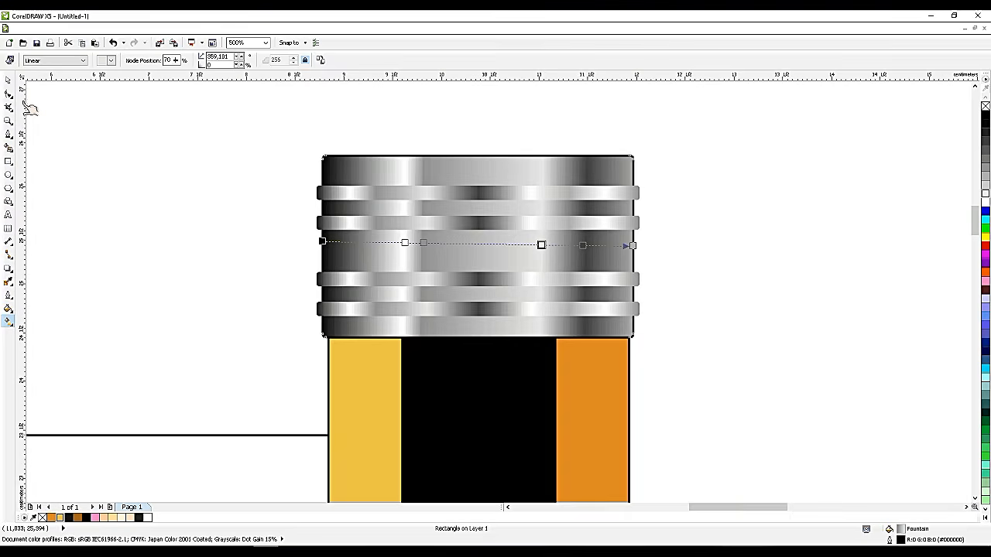
Use Smart Fill to create slate-blue strips in the narrow gap within the lower band pair and within the upper pair
{"action": "left_click", "coordinate": [7, 80]}
{"action": "left_click", "coordinate": [152, 147]}
{"action": "scroll", "coordinate": [511, 277], "scroll_direction": "up", "scroll_amount": 1}
{"action": "scroll", "coordinate": [512, 277], "scroll_direction": "down", "scroll_amount": 1}
{"action": "left_click", "coordinate": [456, 209]}
{"action": "left_click", "coordinate": [8, 147]}
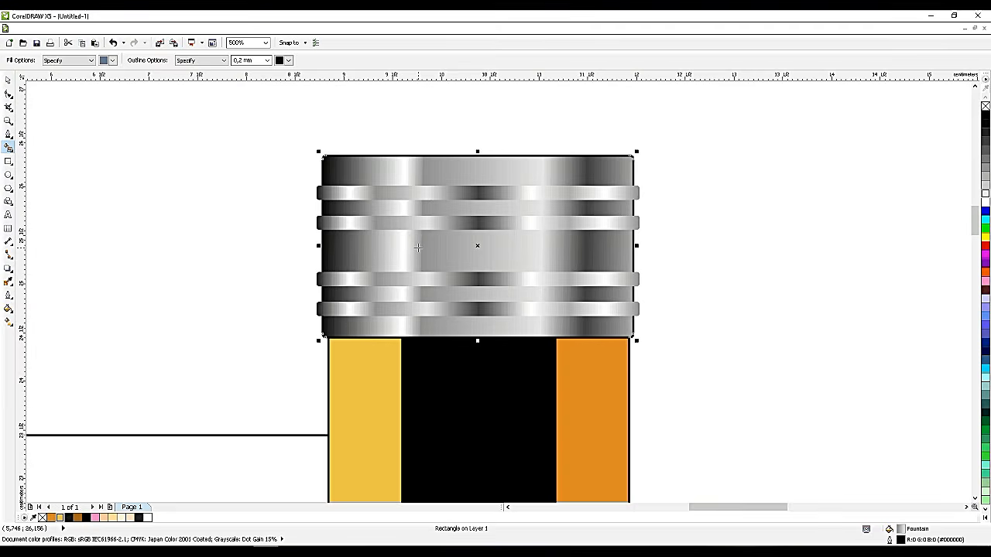
{"action": "left_click", "coordinate": [385, 292]}
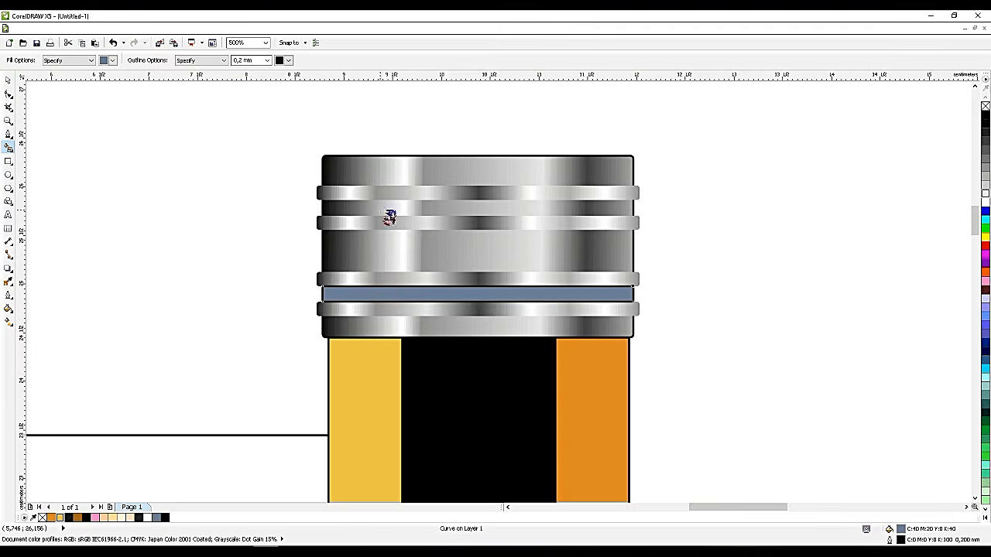
{"action": "left_click", "coordinate": [380, 208]}
Apply a horizontal linear fountain fill ending in white across the full width of the upper slate-blue strip
{"action": "left_click", "coordinate": [8, 80]}
{"action": "left_click", "coordinate": [437, 205]}
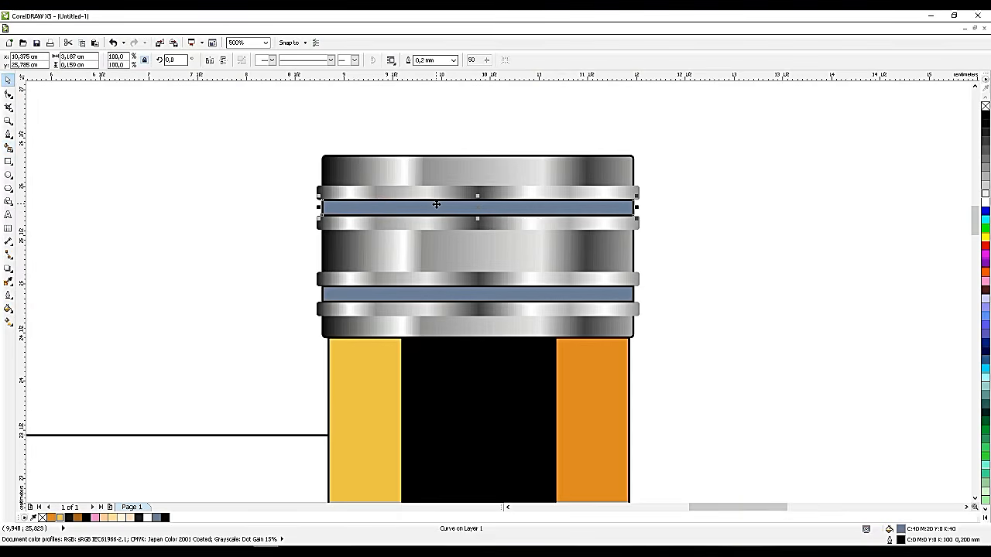
{"action": "scroll", "coordinate": [400, 208], "scroll_direction": "up", "scroll_amount": 2}
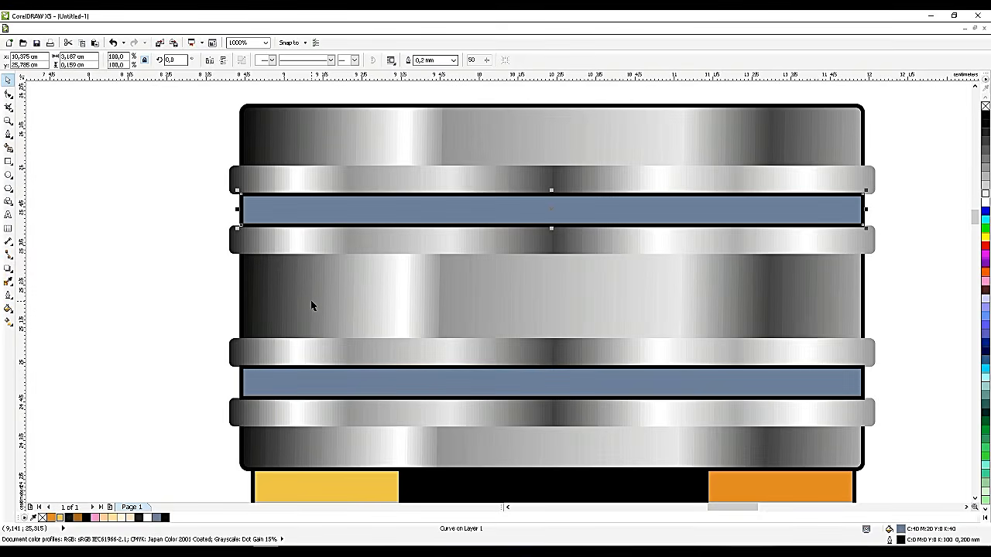
{"action": "left_click", "coordinate": [9, 320]}
{"action": "left_click", "coordinate": [44, 321]}
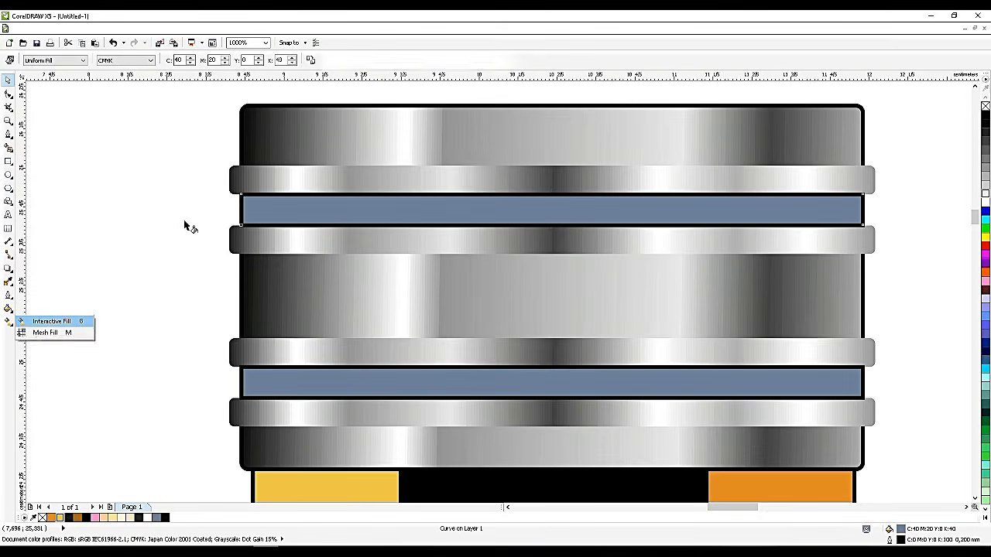
{"action": "left_click_drag", "start_coordinate": [240, 208], "coordinate": [852, 206]}
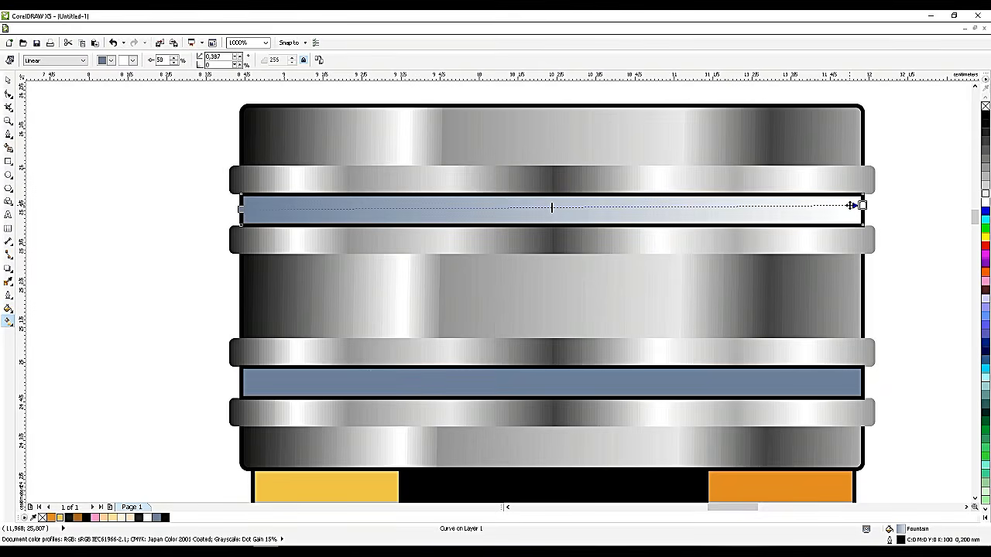
Make both ends of the upper strip's gradient near-black, adding a white stop at 36% and a dark grey stop towards the right end
{"action": "left_click_drag", "start_coordinate": [985, 123], "coordinate": [241, 209]}
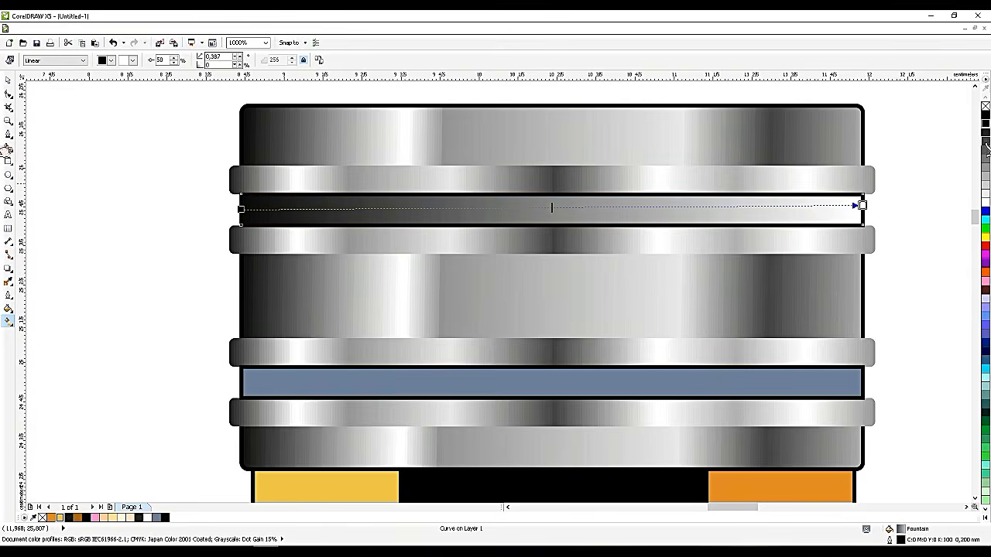
{"action": "left_click_drag", "start_coordinate": [986, 132], "coordinate": [862, 205]}
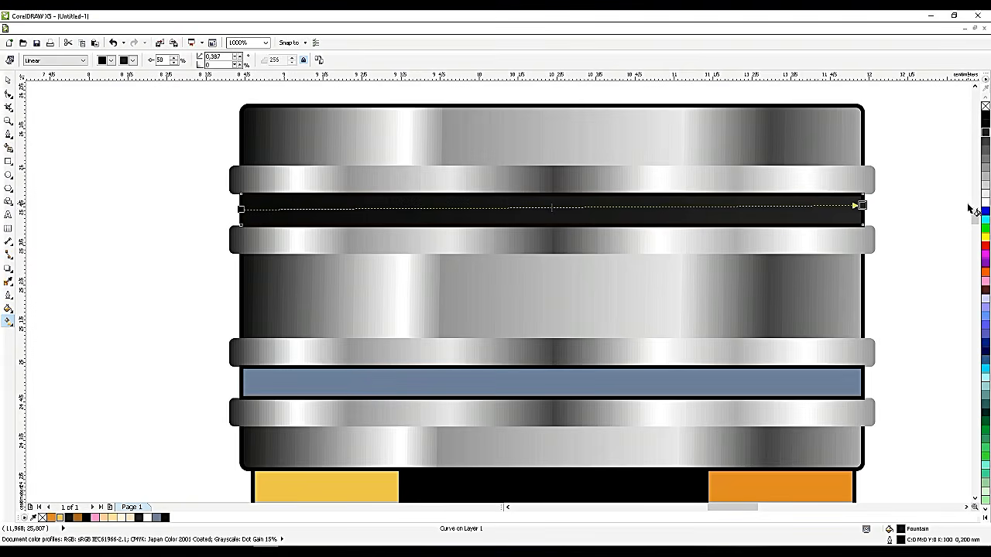
{"action": "left_click_drag", "start_coordinate": [985, 202], "coordinate": [466, 207]}
{"action": "left_click_drag", "start_coordinate": [984, 141], "coordinate": [678, 207]}
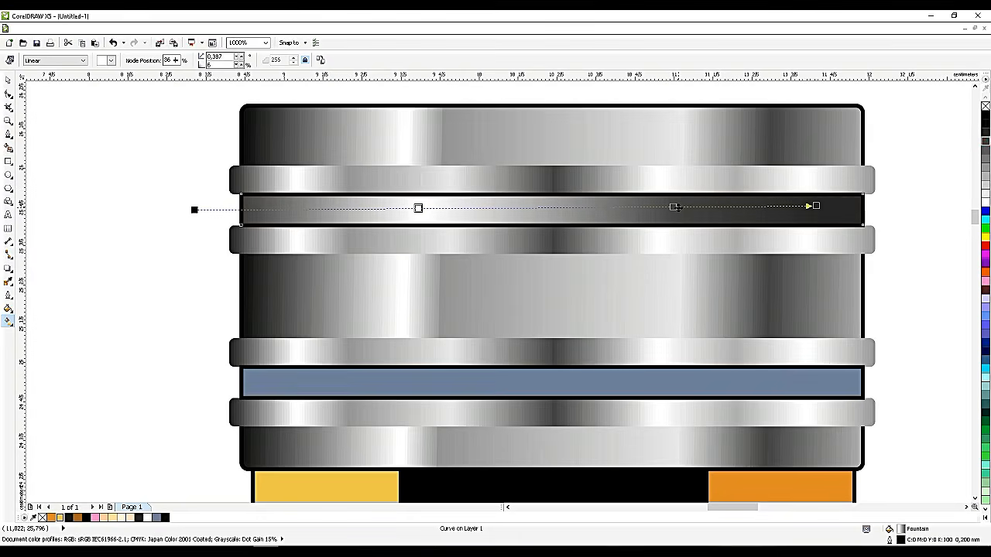
Undo the accidental gradient shift, add a near-black stop at 23% on the upper strip, and move the white stop to 34%
{"action": "key", "text": "ctrl+z"}
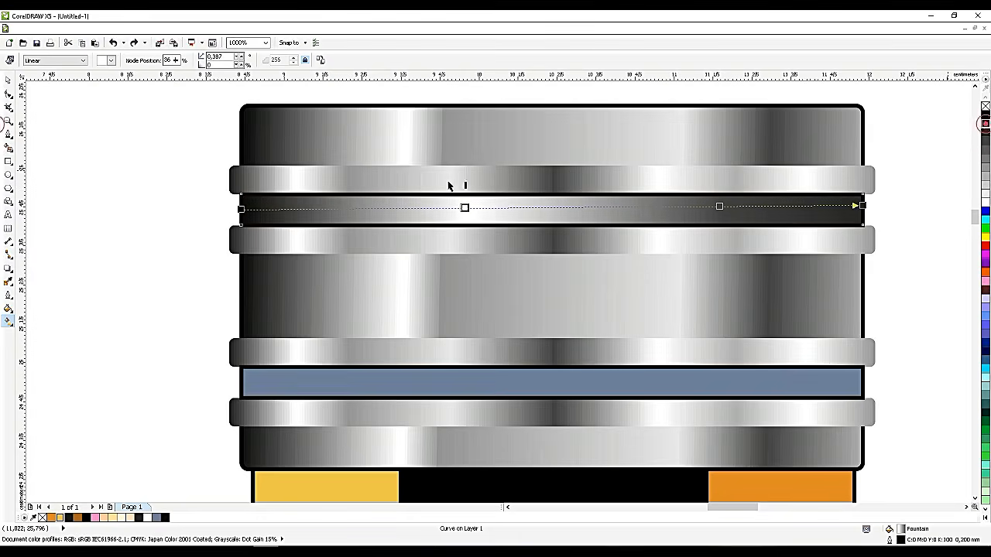
{"action": "left_click_drag", "start_coordinate": [379, 210], "coordinate": [379, 212]}
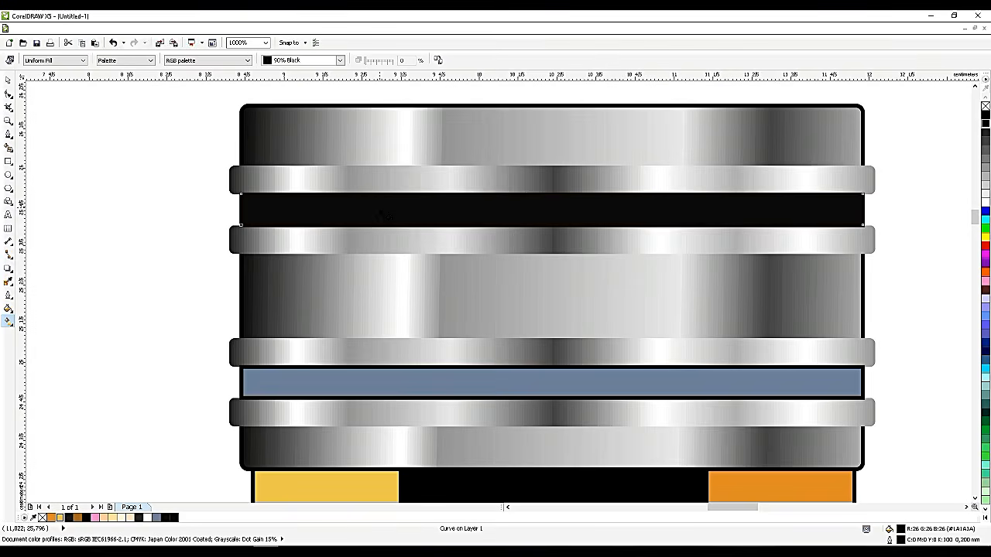
{"action": "key", "text": "ctrl+z"}
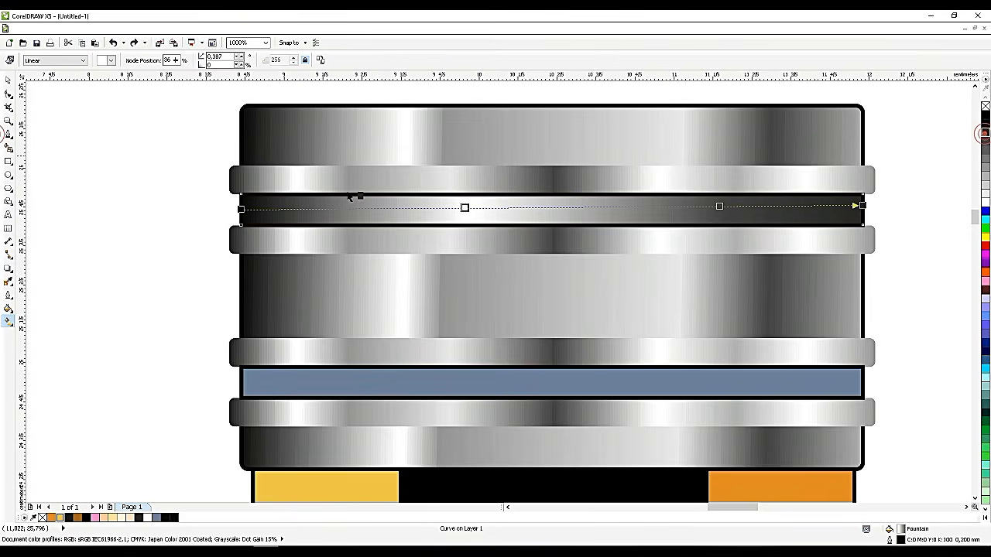
{"action": "left_click_drag", "start_coordinate": [335, 211], "coordinate": [385, 208]}
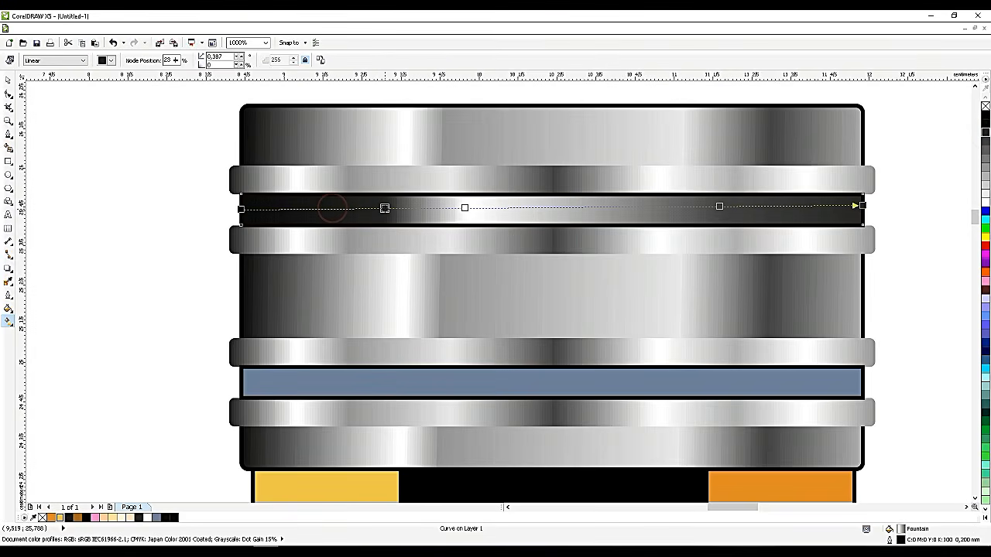
{"action": "left_click_drag", "start_coordinate": [464, 207], "coordinate": [457, 208]}
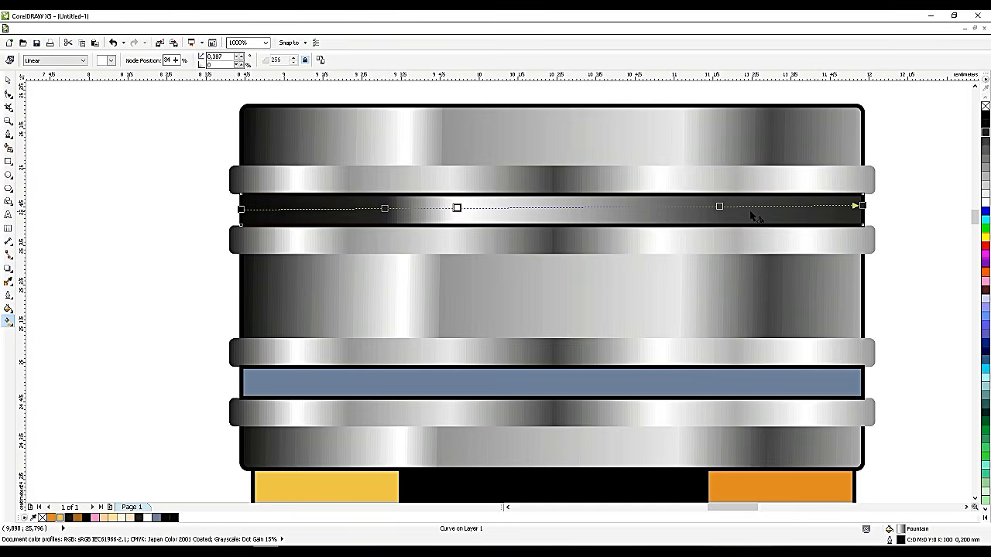
Shift the upper strip's dark grey gradient stop slightly towards the right end and add a light grey stop between it and the white stop
{"action": "left_click_drag", "start_coordinate": [719, 206], "coordinate": [734, 206]}
{"action": "left_click_drag", "start_coordinate": [986, 185], "coordinate": [611, 207]}
{"action": "left_click", "coordinate": [7, 80]}
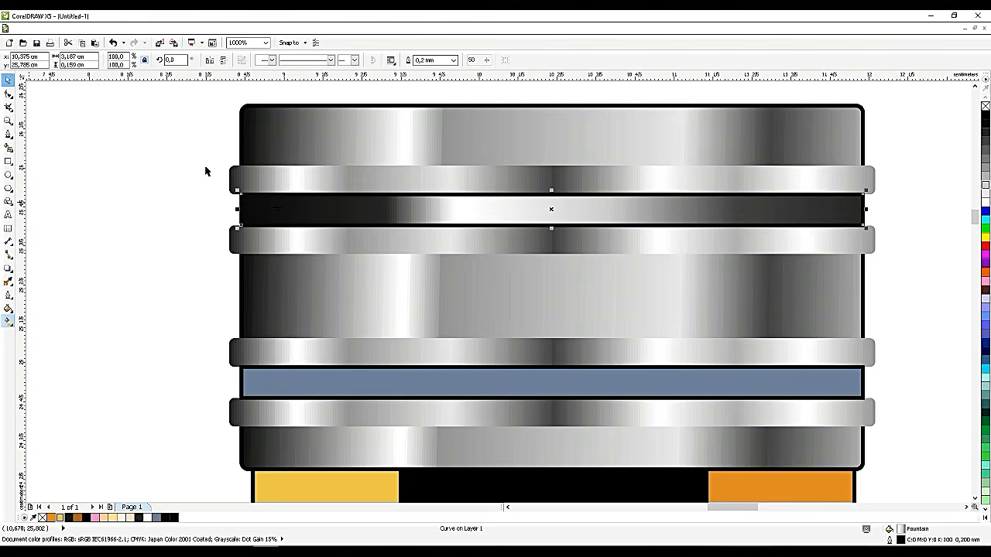
Copy the upper strip's gradient fill onto the lower slate-blue strip
{"action": "right_click", "coordinate": [272, 380]}
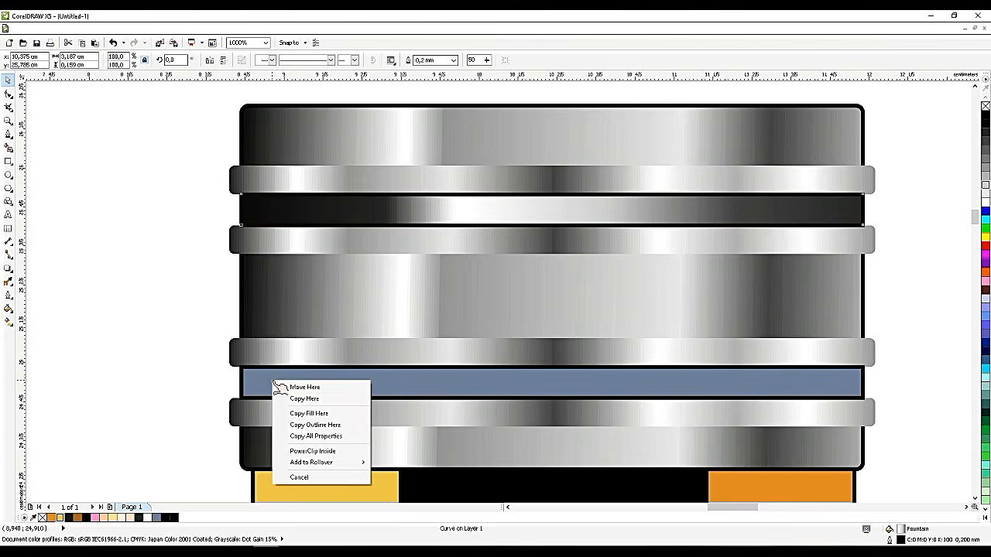
{"action": "left_click", "coordinate": [300, 411]}
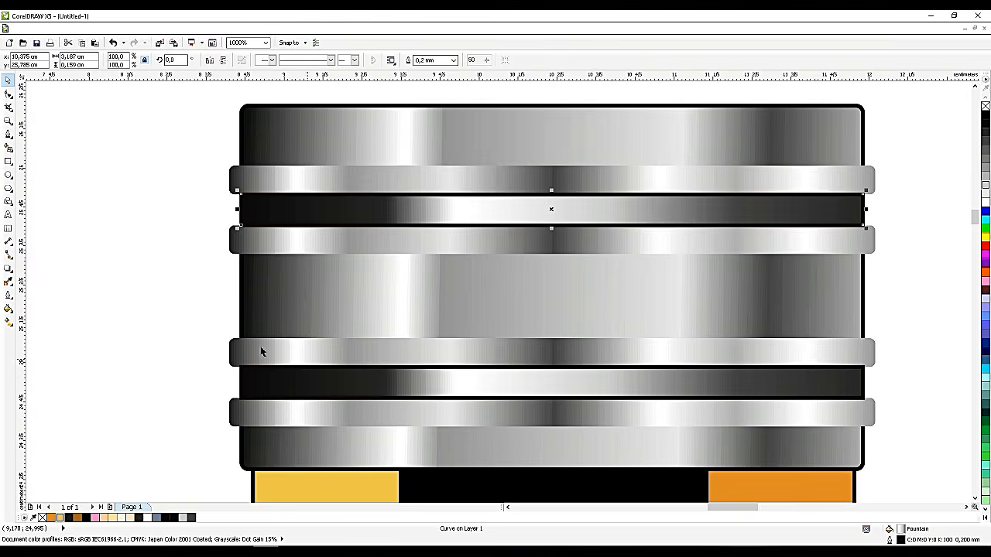
{"action": "left_click", "coordinate": [148, 319]}
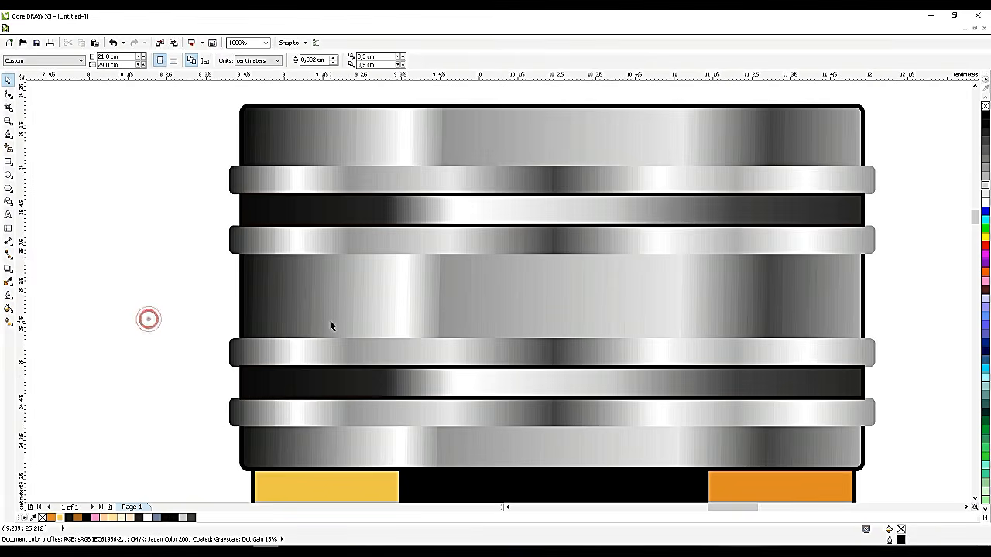
Edit the ferrule body's linear fill, moving its mid-grey stop to 65% and its first white stop to 44%
{"action": "left_click", "coordinate": [327, 455]}
{"action": "scroll", "coordinate": [416, 246], "scroll_direction": "down", "scroll_amount": 1}
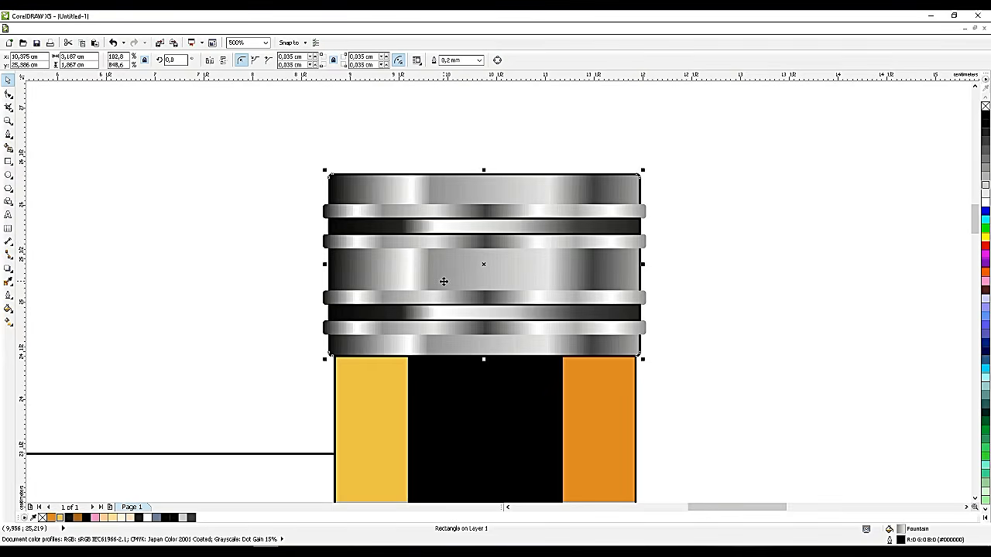
{"action": "scroll", "coordinate": [444, 281], "scroll_direction": "up", "scroll_amount": 1}
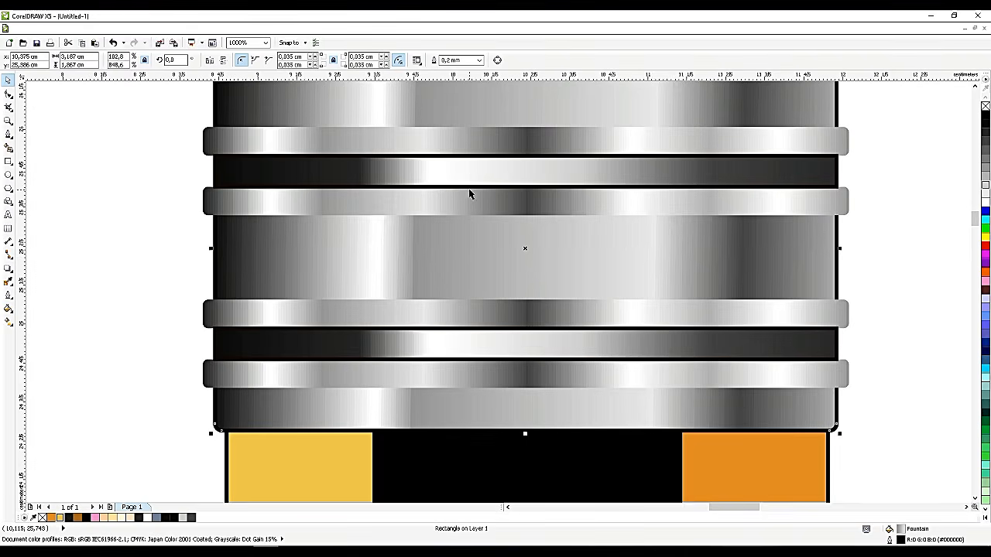
{"action": "left_click", "coordinate": [8, 321]}
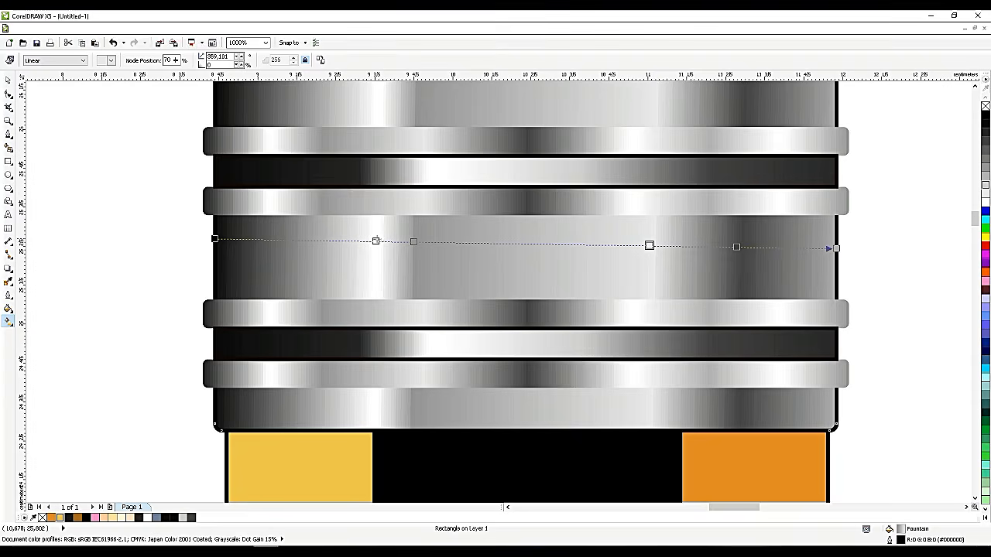
{"action": "left_click_drag", "start_coordinate": [414, 242], "coordinate": [617, 244]}
{"action": "left_click_drag", "start_coordinate": [376, 241], "coordinate": [490, 243]}
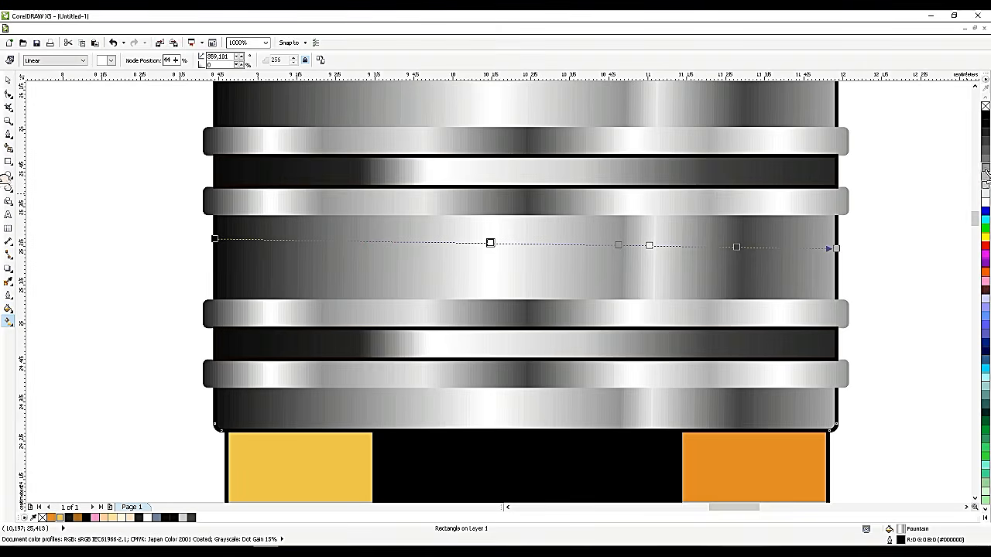
Make the start of the ferrule body's gradient dark grey, adding a white stop at 35% and a dark grey stop between them
{"action": "left_click_drag", "start_coordinate": [985, 158], "coordinate": [213, 241]}
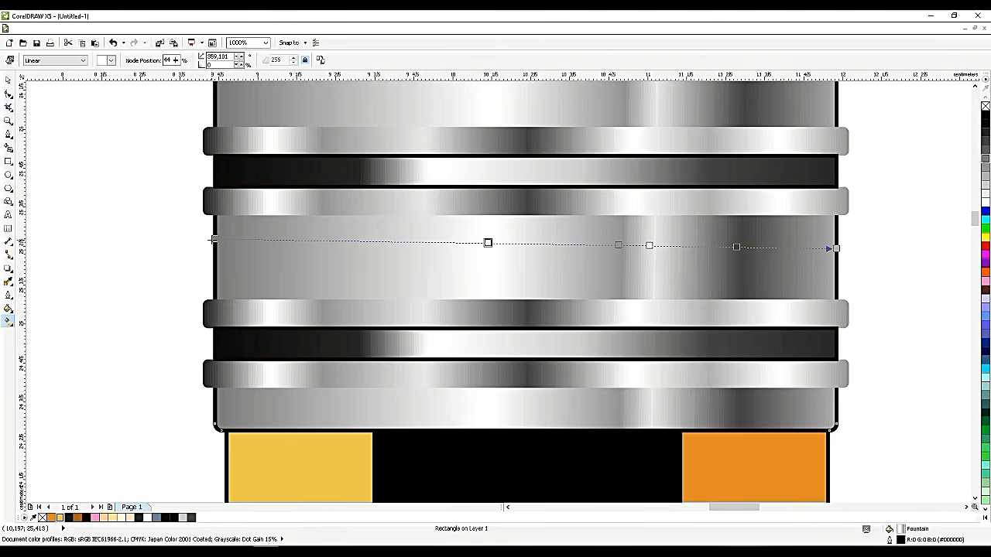
{"action": "left_click_drag", "start_coordinate": [985, 141], "coordinate": [213, 239]}
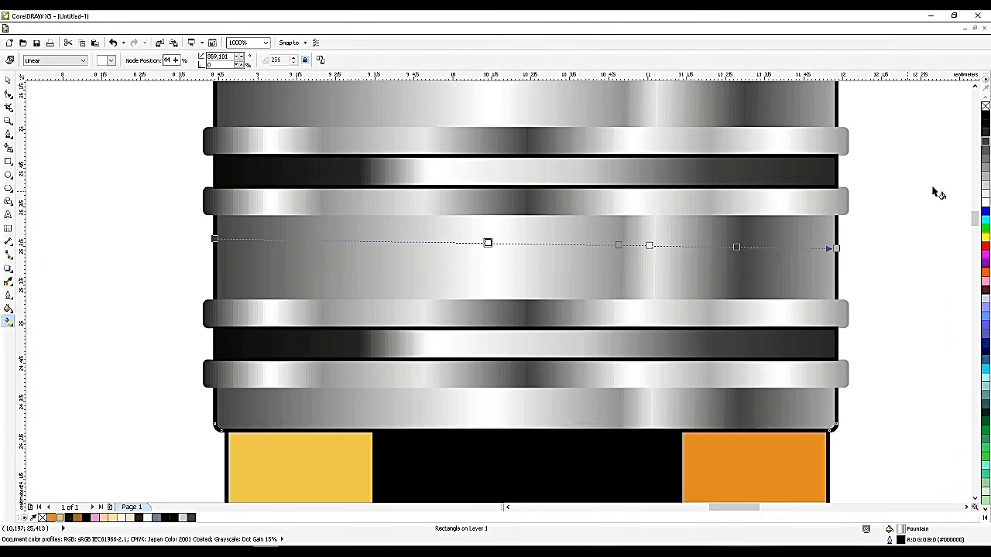
{"action": "left_click_drag", "start_coordinate": [985, 199], "coordinate": [431, 244]}
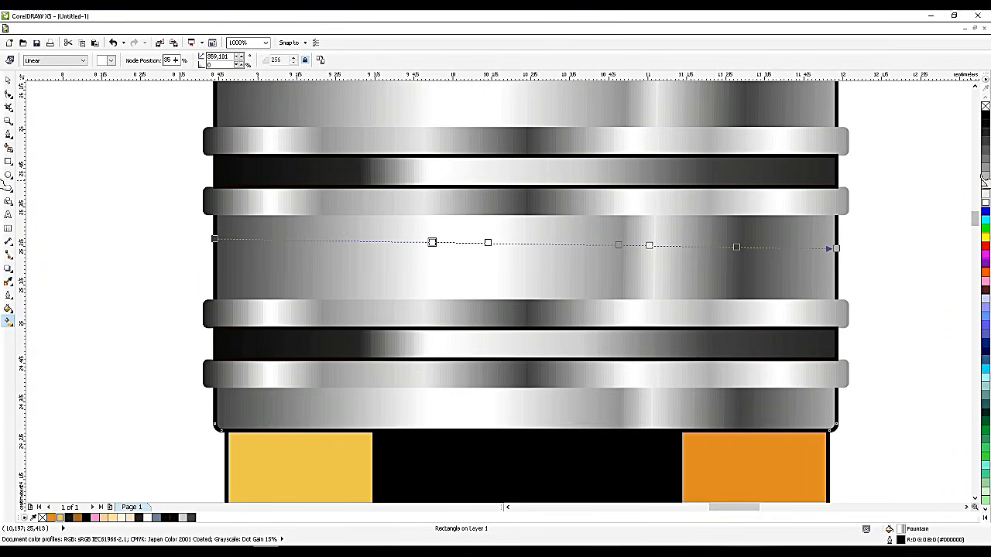
{"action": "left_click_drag", "start_coordinate": [985, 147], "coordinate": [353, 240]}
Undo the accidental solid 70% Black fill on the ferrule body and move the dark right-hand stop and the mid-grey stop inward
{"action": "left_click_drag", "start_coordinate": [840, 249], "coordinate": [835, 247]}
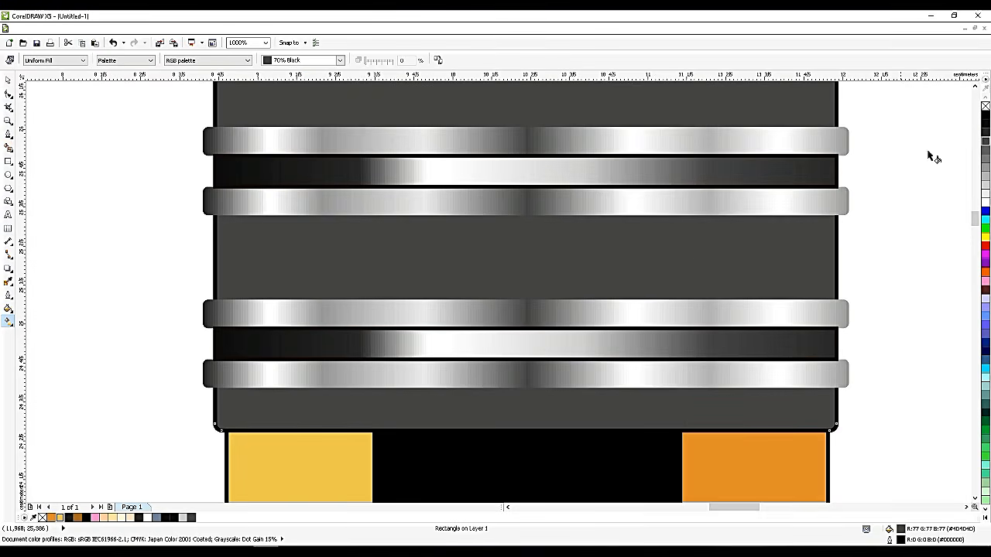
{"action": "key", "text": "ctrl+z"}
{"action": "left_click_drag", "start_coordinate": [736, 247], "coordinate": [682, 246]}
{"action": "left_click_drag", "start_coordinate": [620, 244], "coordinate": [557, 244]}
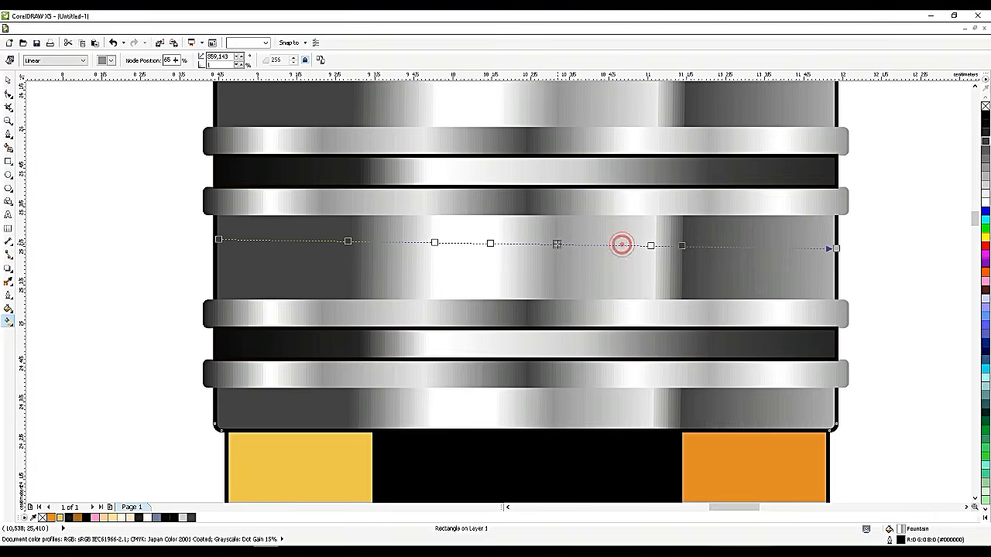
Delete the mid-grey stop from the ferrule body's gradient and move the neighbouring light stop to 60%
{"action": "left_click", "coordinate": [556, 243]}
{"action": "right_click", "coordinate": [556, 244]}
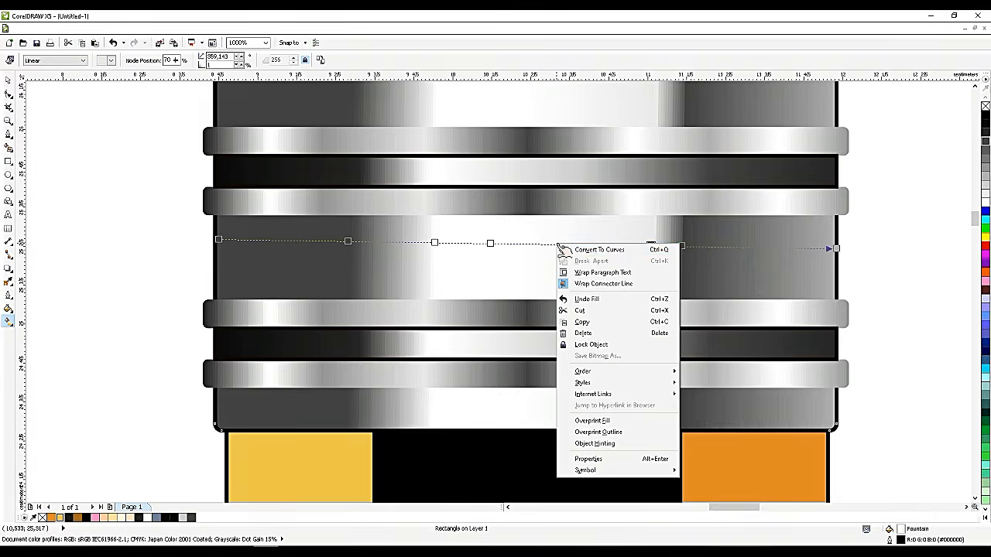
{"action": "left_click", "coordinate": [892, 245]}
{"action": "left_click_drag", "start_coordinate": [650, 246], "coordinate": [596, 244]}
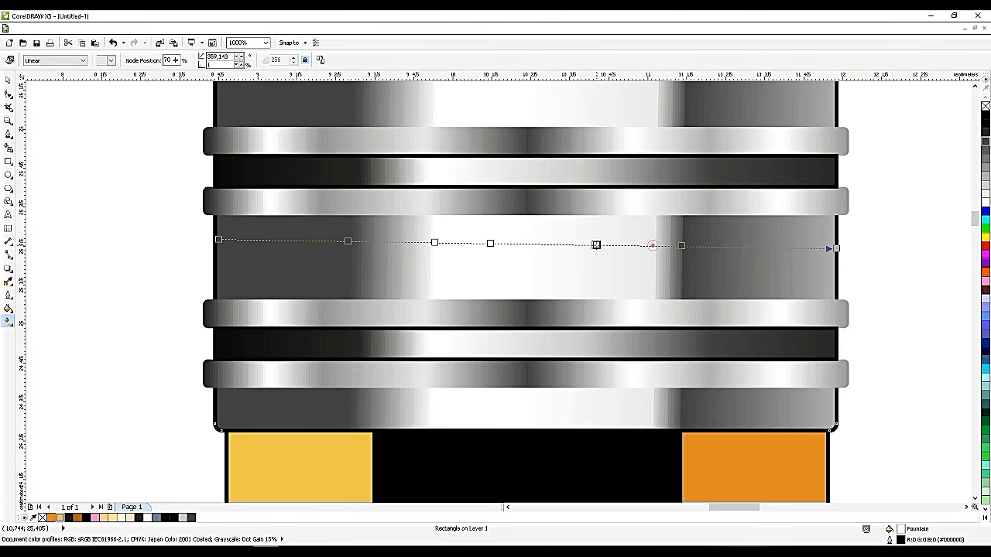
{"action": "left_click", "coordinate": [596, 245]}
{"action": "scroll", "coordinate": [602, 302], "scroll_direction": "down", "scroll_amount": 2}
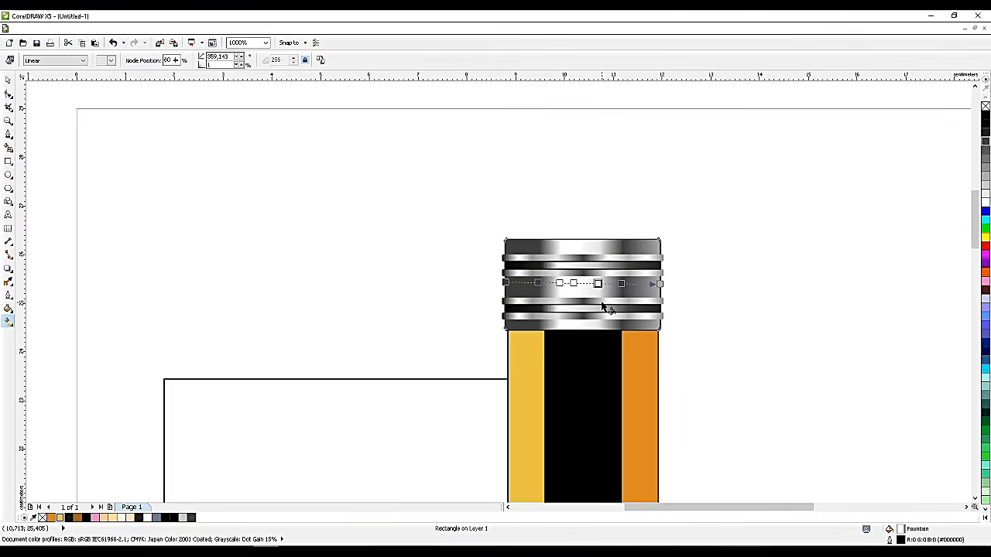
{"action": "scroll", "coordinate": [670, 267], "scroll_direction": "up", "scroll_amount": 2}
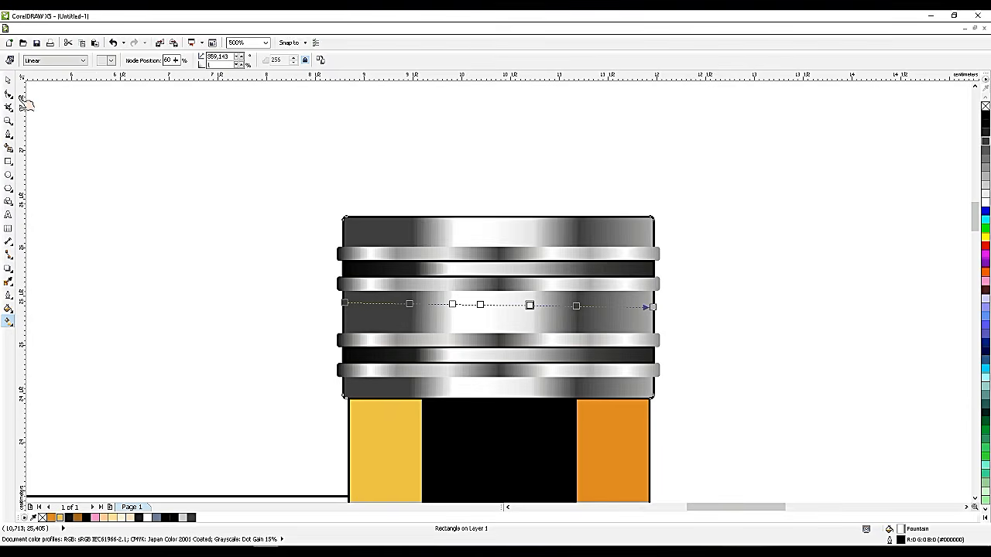
Select all the ferrule parts together and remove their outlines
{"action": "left_click", "coordinate": [8, 80]}
{"action": "mouse_move", "coordinate": [143, 149]}
{"action": "left_mouse_down"}
{"action": "mouse_move", "coordinate": [514, 307]}
{"action": "mouse_move", "coordinate": [539, 353]}
{"action": "mouse_move", "coordinate": [681, 406]}
{"action": "left_mouse_up"}
{"action": "right_click", "coordinate": [985, 106]}
{"action": "left_click", "coordinate": [847, 194]}
{"action": "scroll", "coordinate": [748, 279], "scroll_direction": "down", "scroll_amount": 3}
{"action": "scroll", "coordinate": [749, 283], "scroll_direction": "up", "scroll_amount": 1}
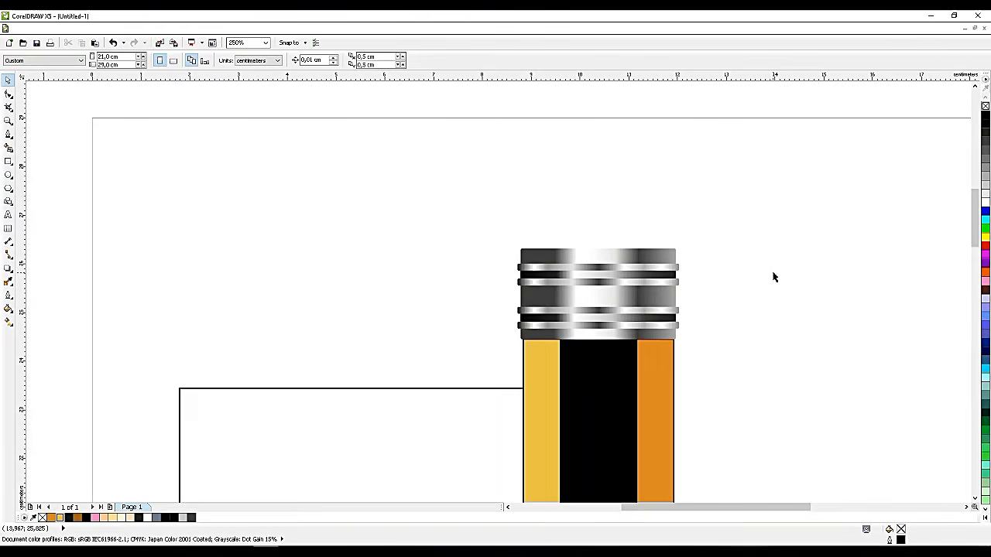
Duplicate the ferrule body in place and flip the copy upward into a 1.664 cm tall block above the ferrule
{"action": "left_click", "coordinate": [674, 252]}
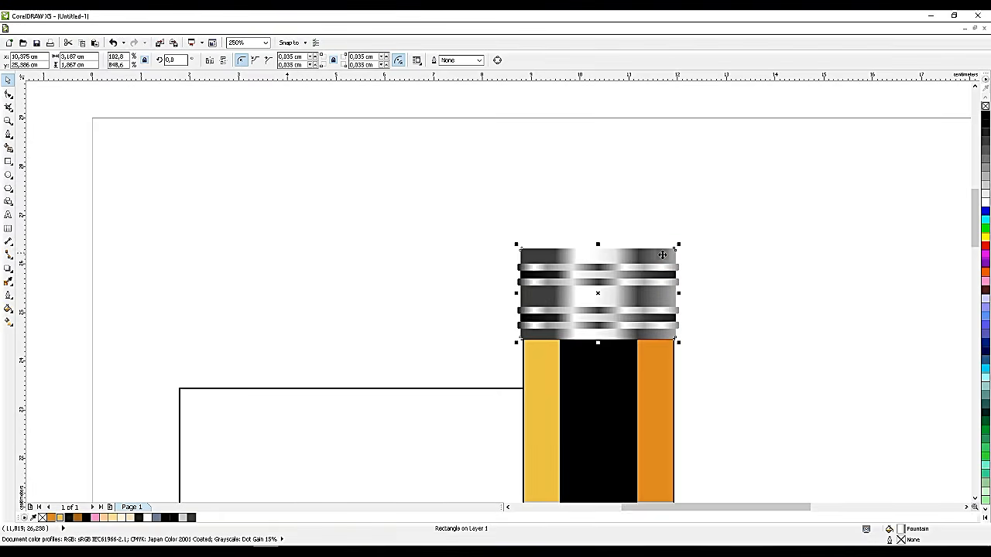
{"action": "key", "text": "ctrl+c"}
{"action": "key", "text": "ctrl+v"}
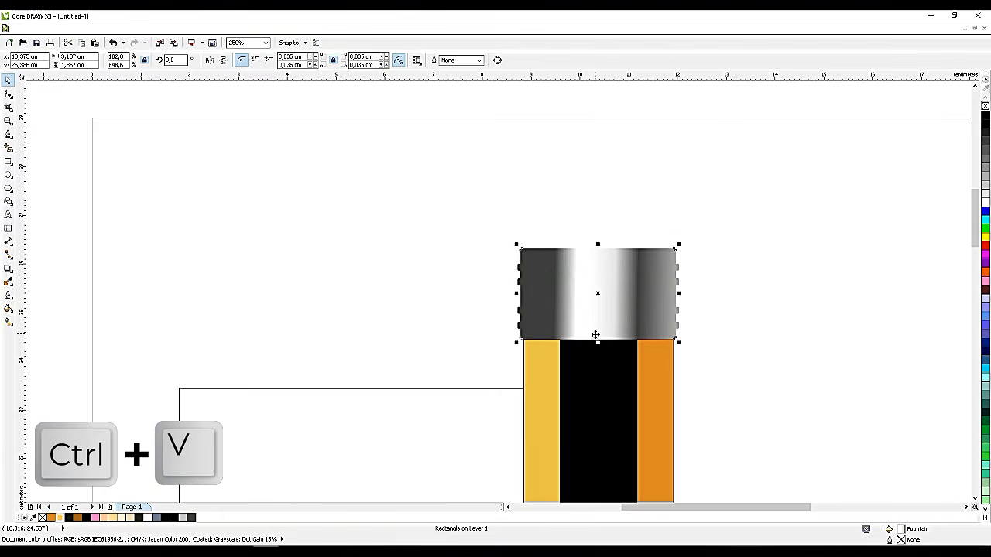
{"action": "left_click_drag", "start_coordinate": [598, 341], "coordinate": [598, 170]}
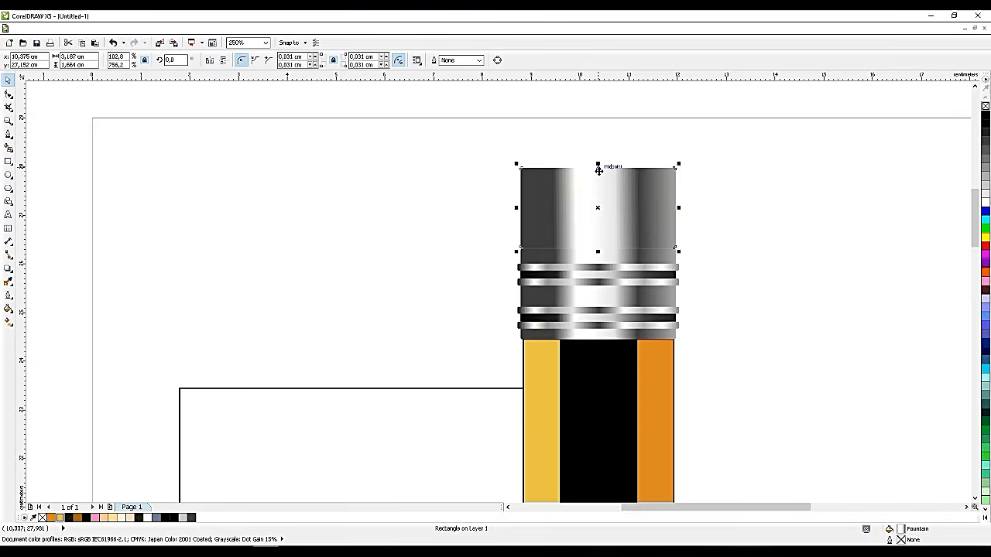
Narrow the upper block evenly on both sides to 3.108 cm and extend it down over the ferrule to 1.767 cm tall
{"action": "scroll", "coordinate": [605, 170], "scroll_direction": "up", "scroll_amount": 3}
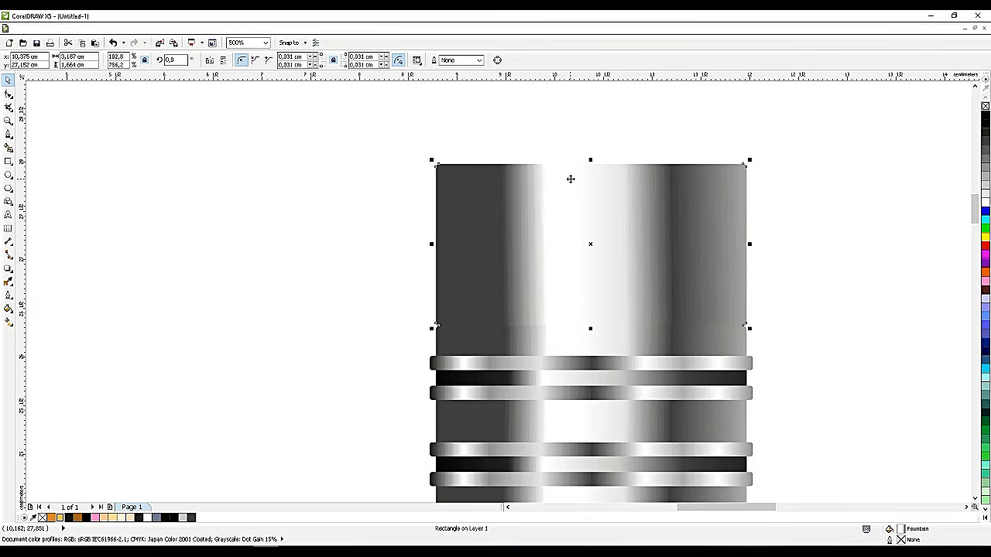
{"action": "scroll", "coordinate": [573, 197], "scroll_direction": "up", "scroll_amount": 1}
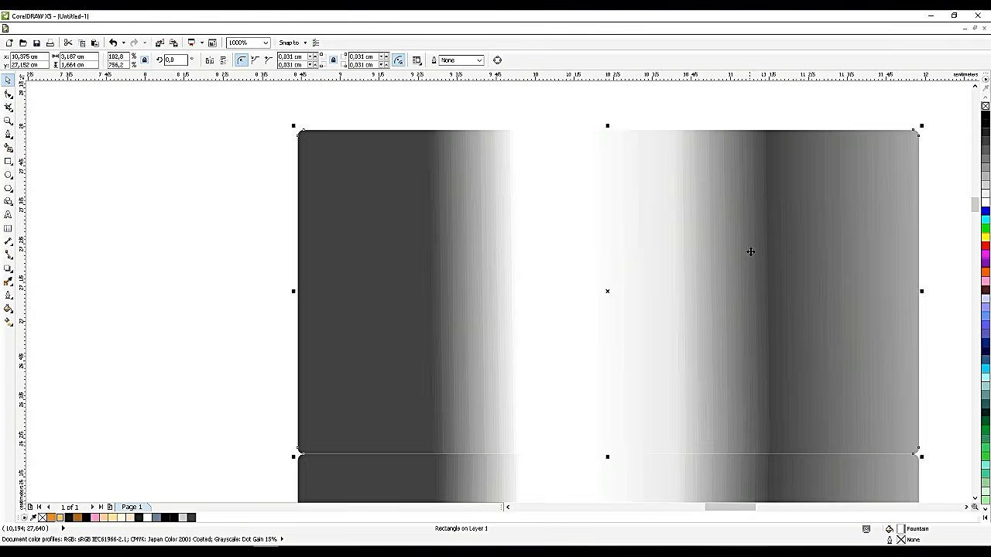
{"action": "left_click_drag", "start_coordinate": [293, 291], "coordinate": [301, 293]}
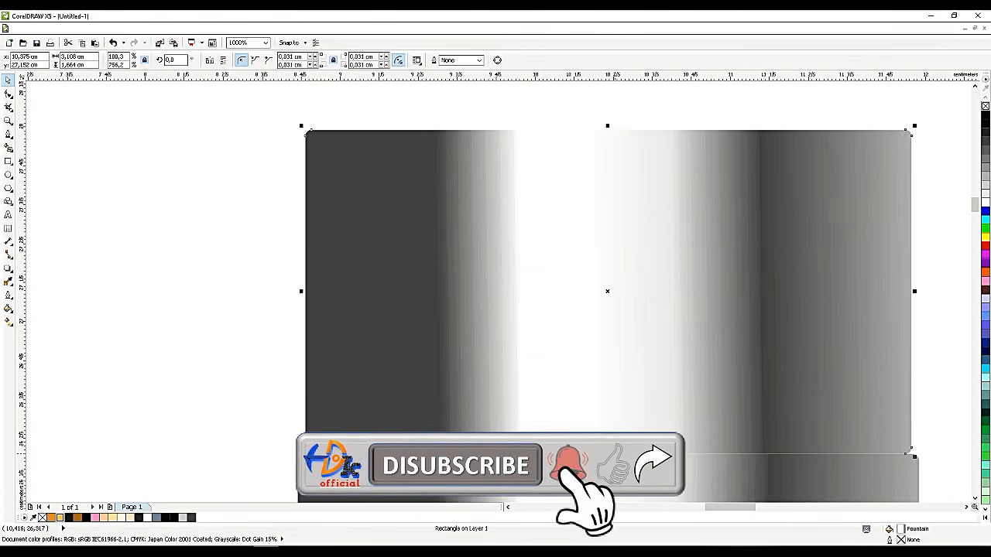
{"action": "left_click_drag", "start_coordinate": [606, 457], "coordinate": [605, 476]}
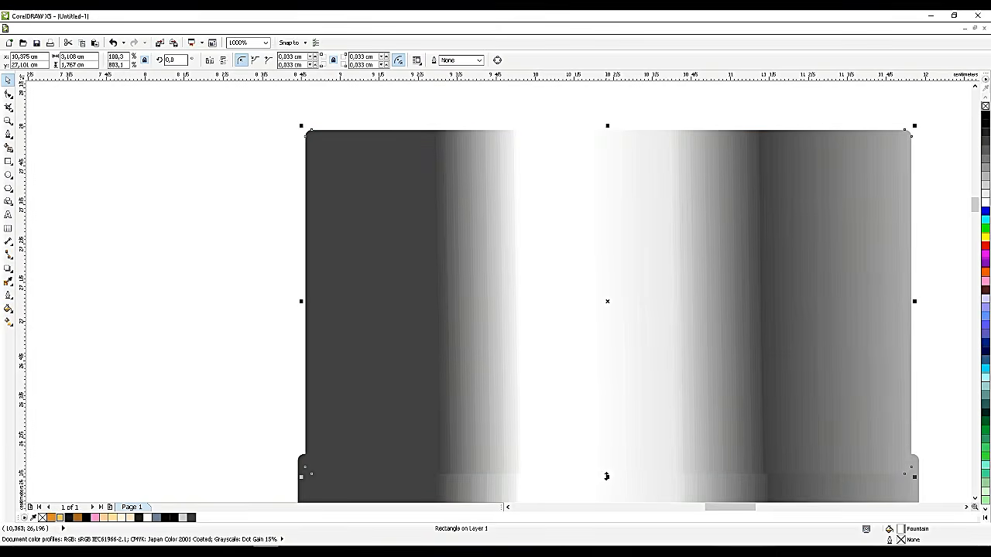
Send the upper block to the back of the page, behind the ferrule body
{"action": "right_click", "coordinate": [602, 400]}
{"action": "mouse_move", "coordinate": [642, 291]}
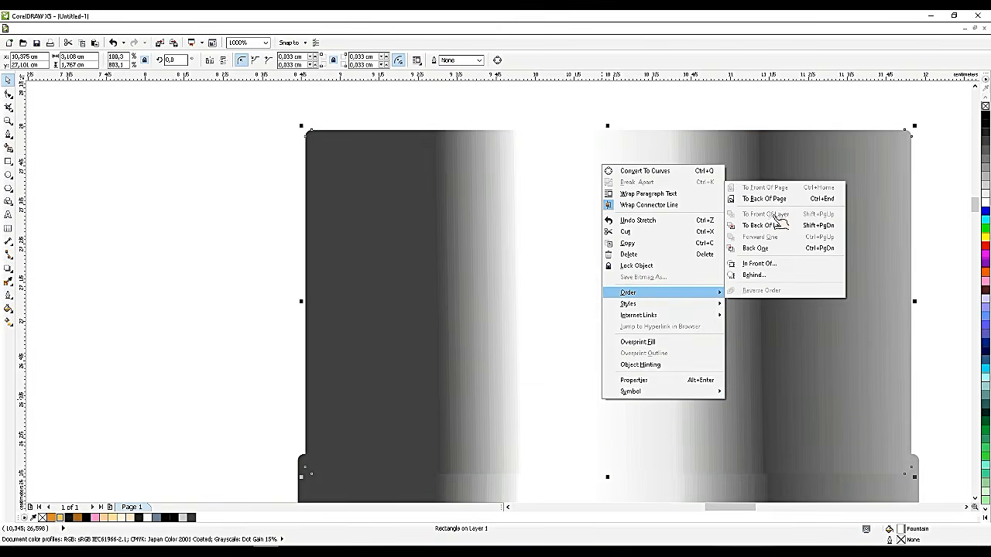
{"action": "left_click", "coordinate": [772, 199]}
{"action": "left_click", "coordinate": [408, 325]}
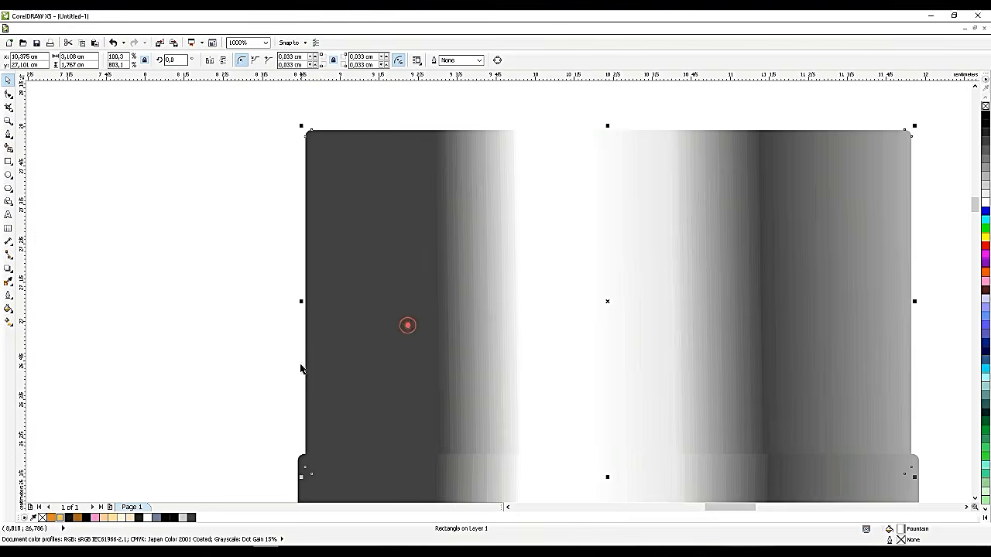
Widen the upper block evenly to 3.156 cm and round its corners to a radius of about 0.112 cm
{"action": "left_click_drag", "start_coordinate": [301, 301], "coordinate": [307, 317]}
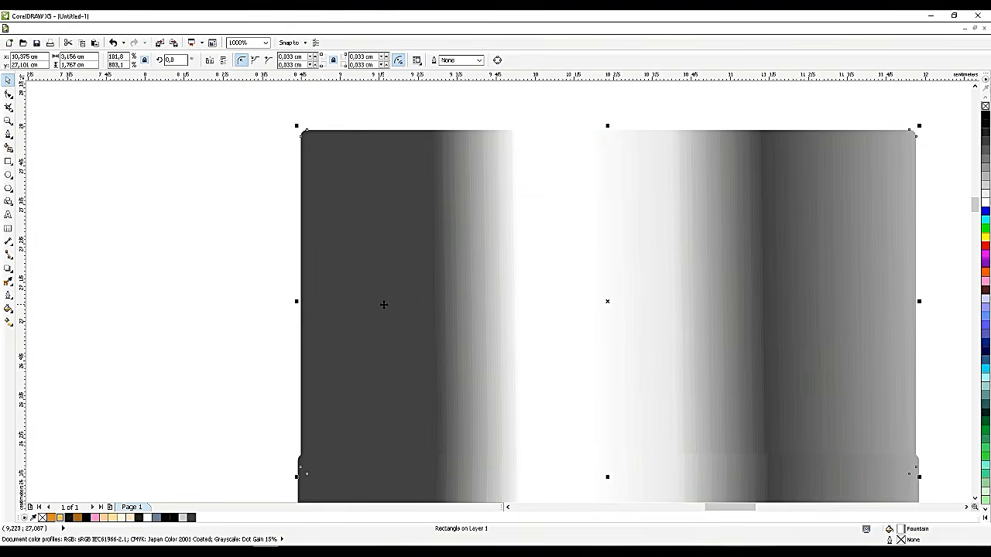
{"action": "left_click", "coordinate": [8, 93]}
{"action": "left_click_drag", "start_coordinate": [303, 137], "coordinate": [323, 130]}
{"action": "left_click", "coordinate": [8, 80]}
{"action": "left_click", "coordinate": [121, 162]}
Lower the top edge of the upper block to make it 1.667 cm tall
{"action": "scroll", "coordinate": [470, 244], "scroll_direction": "down", "scroll_amount": 4}
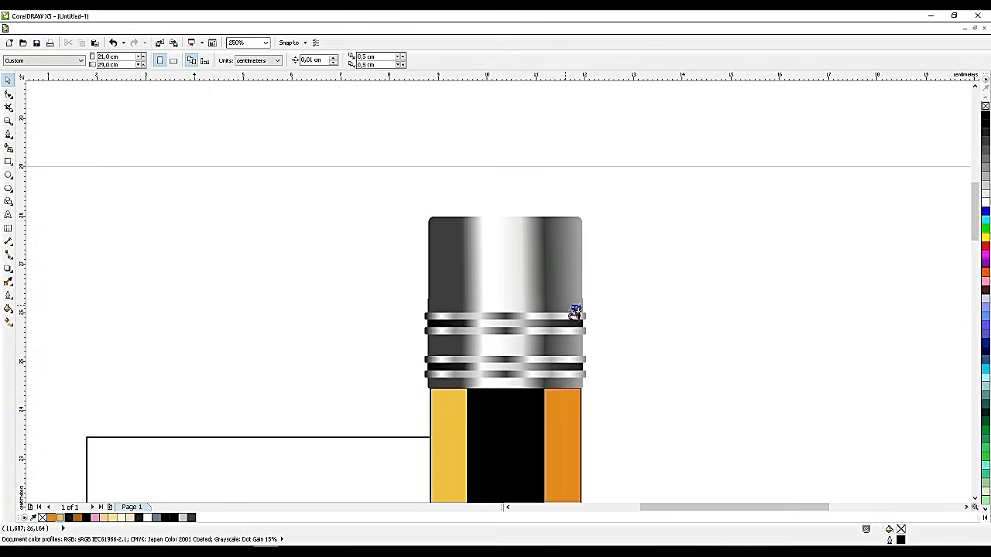
{"action": "scroll", "coordinate": [565, 308], "scroll_direction": "up", "scroll_amount": 2}
{"action": "scroll", "coordinate": [544, 265], "scroll_direction": "down", "scroll_amount": 2}
{"action": "left_click", "coordinate": [530, 251]}
{"action": "left_click_drag", "start_coordinate": [495, 194], "coordinate": [496, 199]}
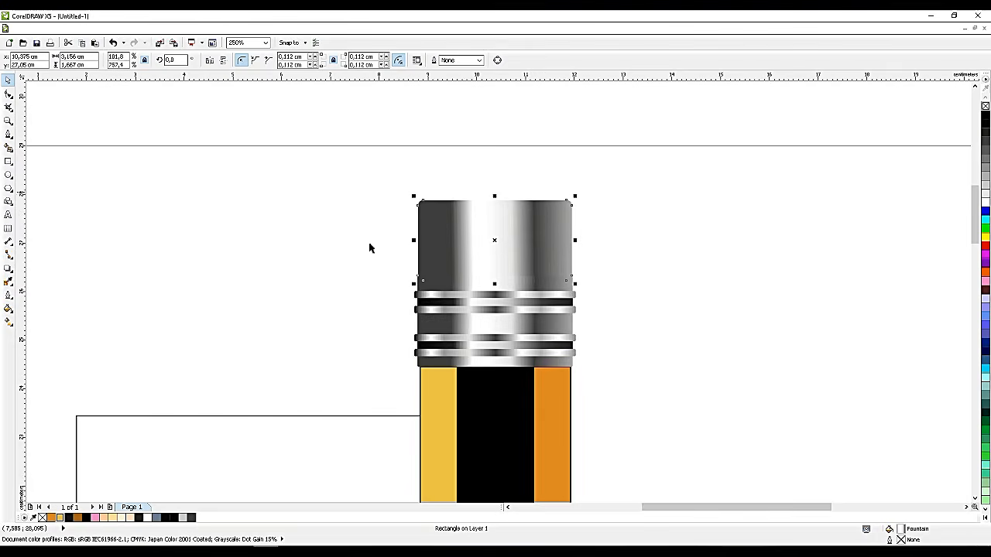
Examine the fountain fill settings of the upper block's gradient without changing them
{"action": "left_click", "coordinate": [11, 320]}
{"action": "left_click", "coordinate": [45, 321]}
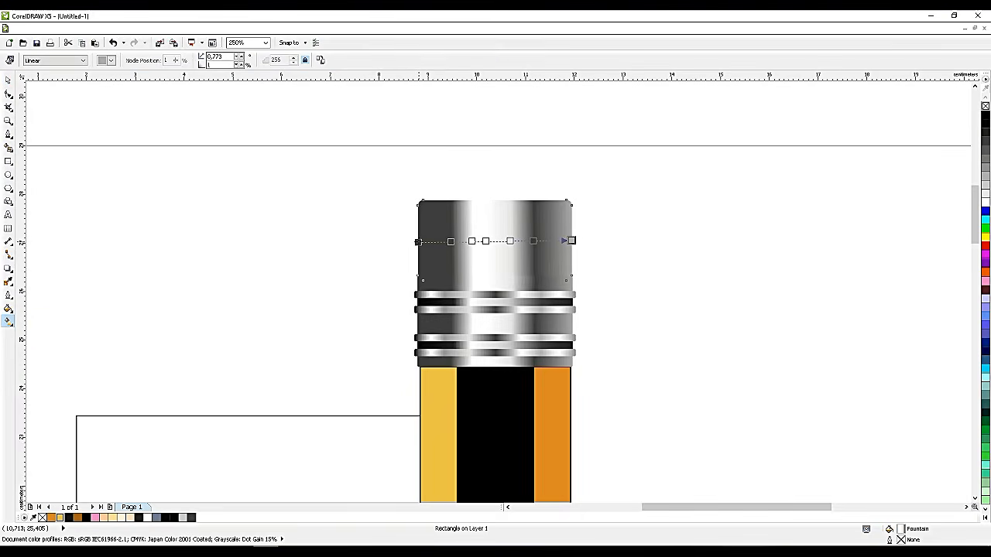
{"action": "left_click", "coordinate": [417, 241]}
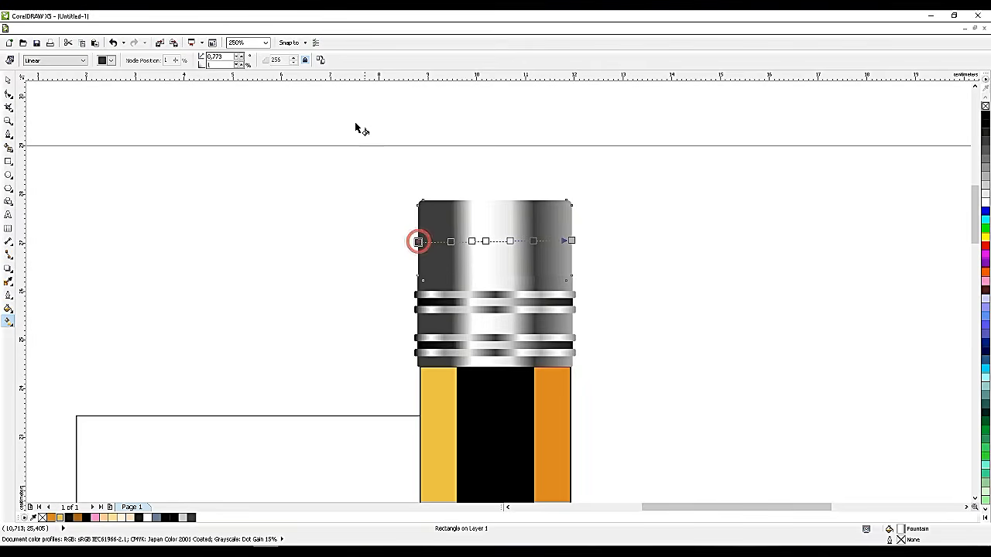
{"action": "left_click", "coordinate": [11, 60]}
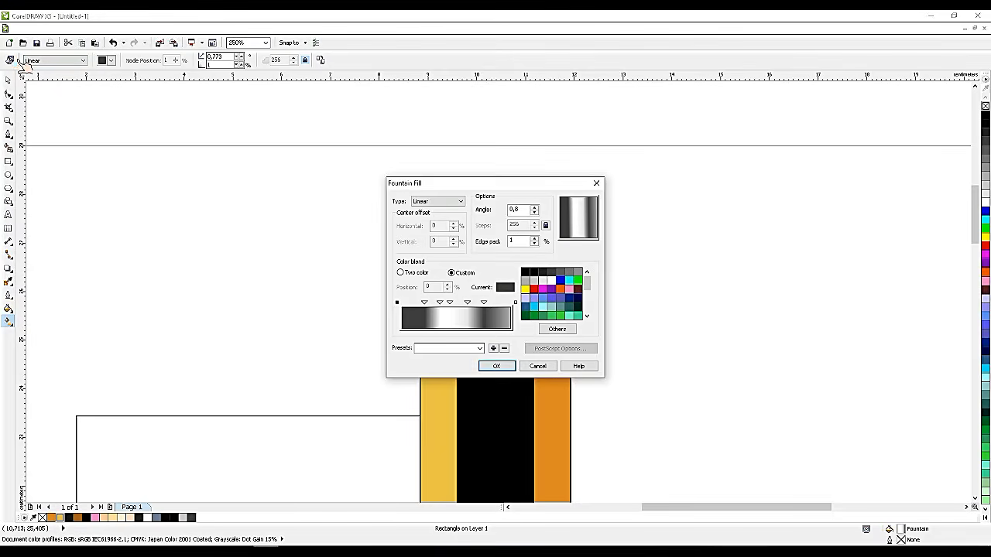
{"action": "left_click", "coordinate": [538, 366]}
Tilt the upper block's gradient slightly, to an angle of about 1.885°, by repositioning its end point
{"action": "scroll", "coordinate": [579, 255], "scroll_direction": "up", "scroll_amount": 2}
{"action": "left_click_drag", "start_coordinate": [569, 251], "coordinate": [570, 207]}
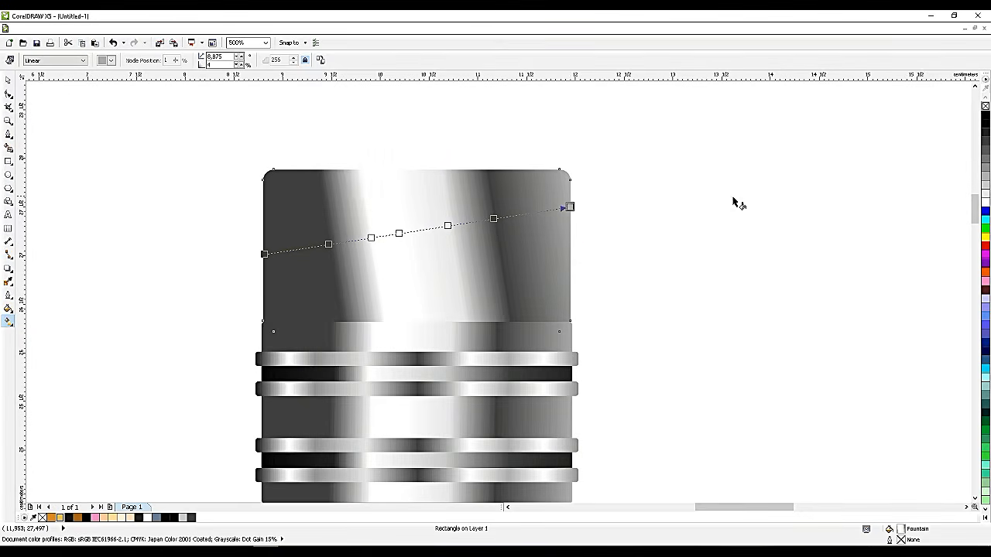
{"action": "left_click_drag", "start_coordinate": [570, 207], "coordinate": [570, 244]}
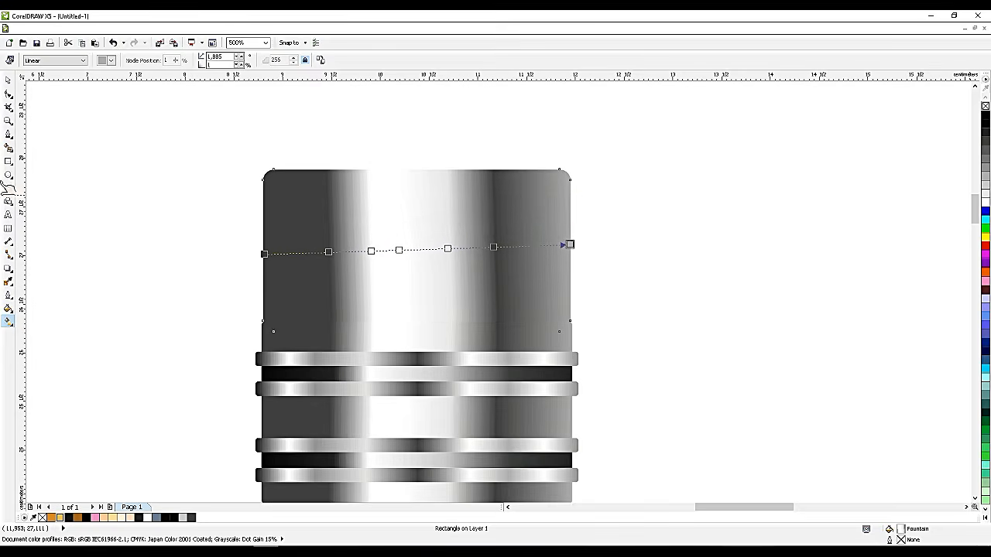
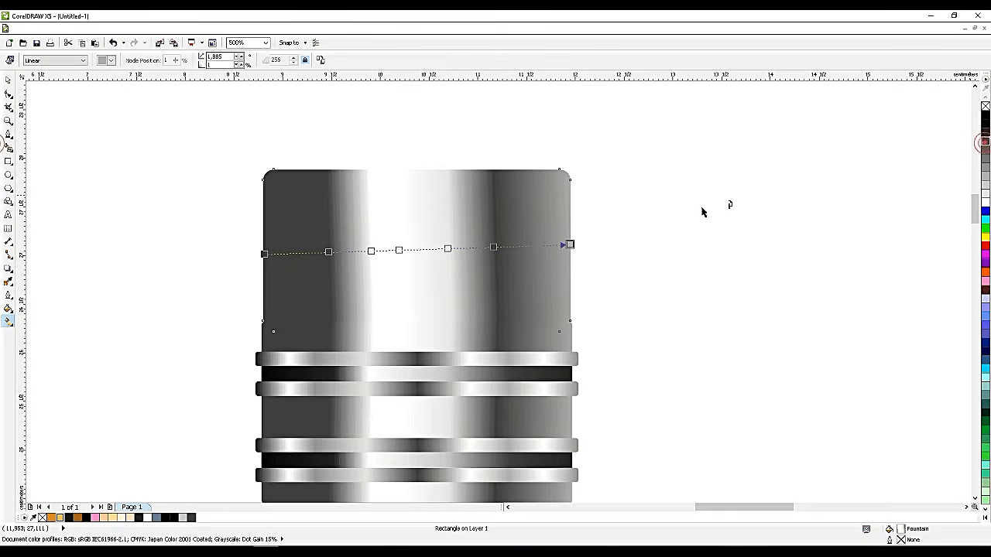
Add a dark colour node at 91% of the upper block's gradient and level the gradient line to run almost horizontally
{"action": "double_click", "coordinate": [542, 246]}
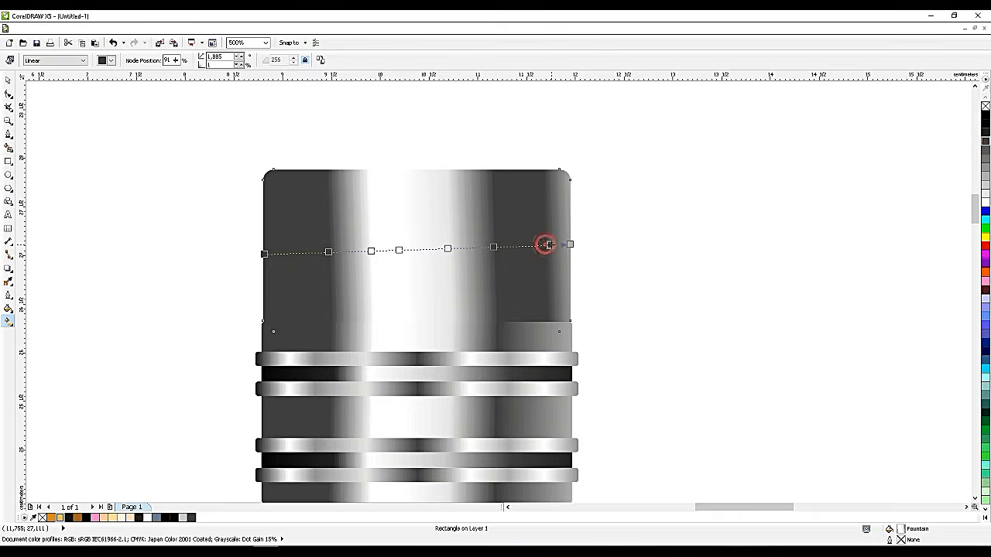
{"action": "left_click_drag", "start_coordinate": [570, 245], "coordinate": [571, 254]}
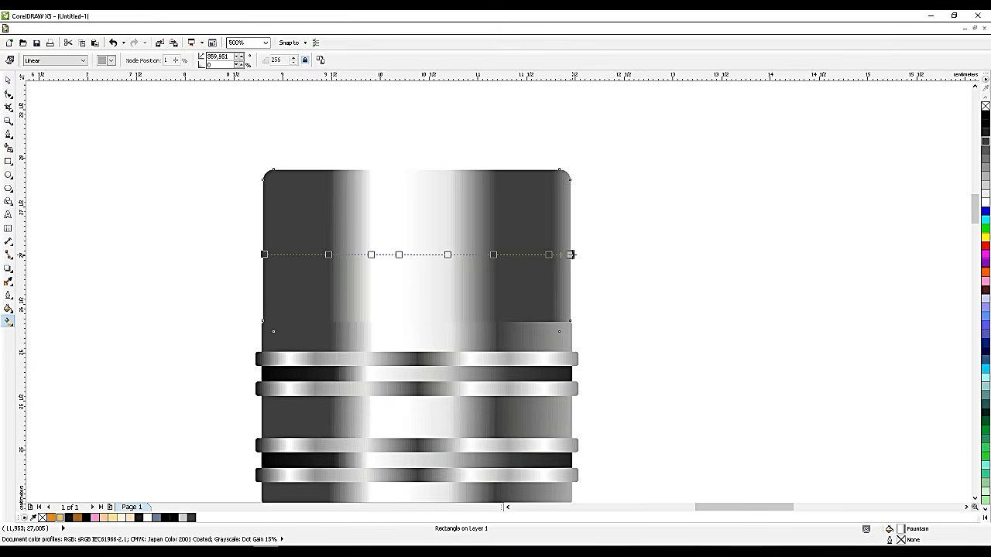
Lighten the dark gradient nodes on both sides of the upper block's central highlight to pale grey
{"action": "left_click_drag", "start_coordinate": [984, 184], "coordinate": [493, 255]}
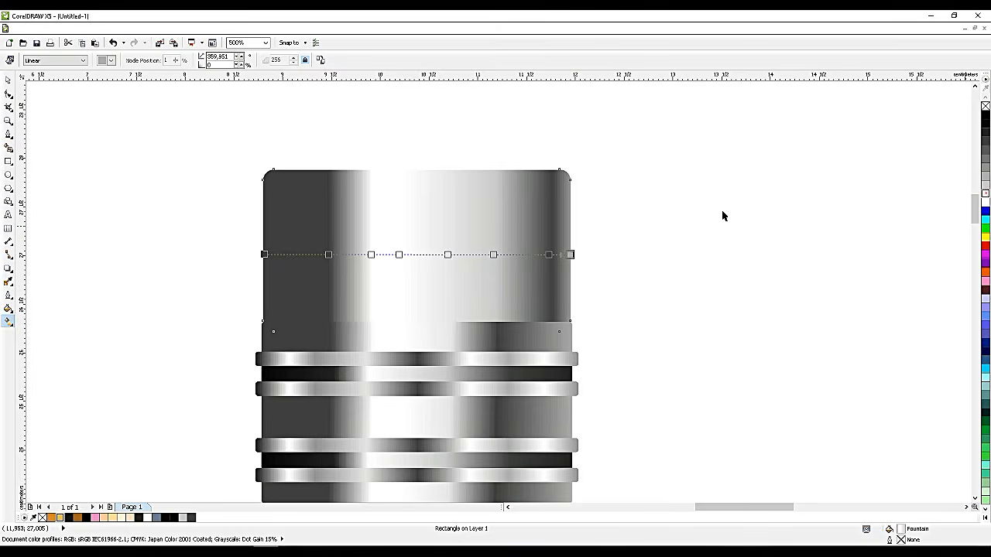
{"action": "left_click_drag", "start_coordinate": [330, 258], "coordinate": [322, 256]}
{"action": "left_click", "coordinate": [8, 80]}
{"action": "left_click", "coordinate": [118, 178]}
Raise the top edge of the upper block to make it about 1.926 cm tall
{"action": "scroll", "coordinate": [431, 227], "scroll_direction": "down", "scroll_amount": 3}
{"action": "scroll", "coordinate": [432, 229], "scroll_direction": "up", "scroll_amount": 3}
{"action": "left_click", "coordinate": [442, 225]}
{"action": "scroll", "coordinate": [467, 206], "scroll_direction": "down", "scroll_amount": 2}
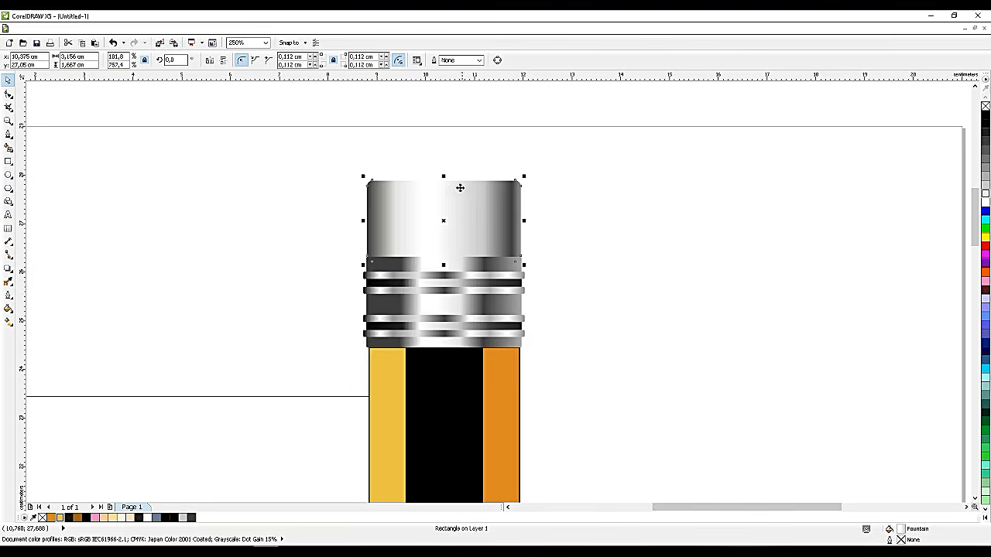
{"action": "left_click_drag", "start_coordinate": [444, 174], "coordinate": [444, 162]}
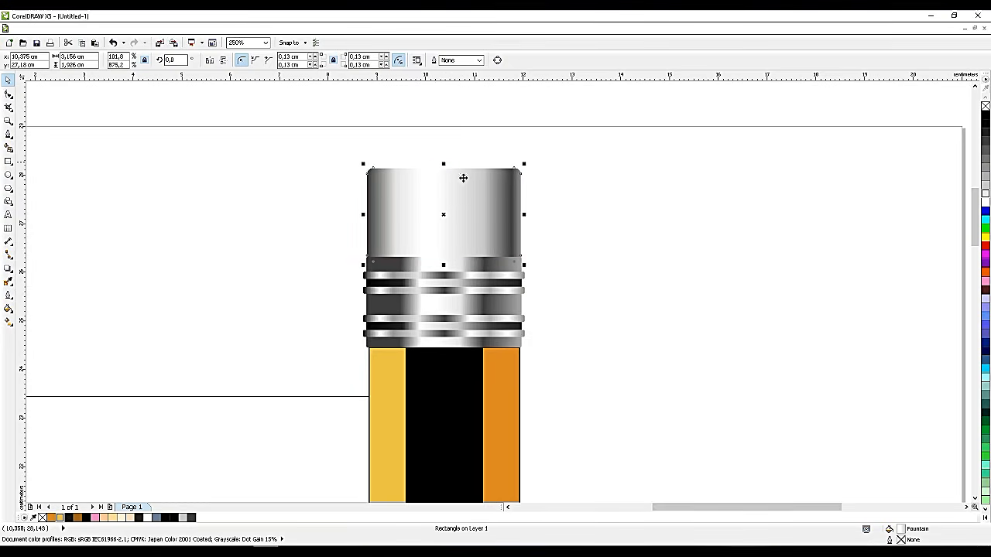
Round the upper block's corners to about 0.186 cm and lower its bottom edge for a height of about 1.995 cm
{"action": "scroll", "coordinate": [477, 196], "scroll_direction": "up", "scroll_amount": 1}
{"action": "left_click", "coordinate": [8, 94]}
{"action": "left_click_drag", "start_coordinate": [260, 154], "coordinate": [266, 160]}
{"action": "key", "text": "space"}
{"action": "left_click", "coordinate": [104, 152]}
{"action": "left_click", "coordinate": [394, 279]}
{"action": "left_click_drag", "start_coordinate": [410, 329], "coordinate": [409, 336]}
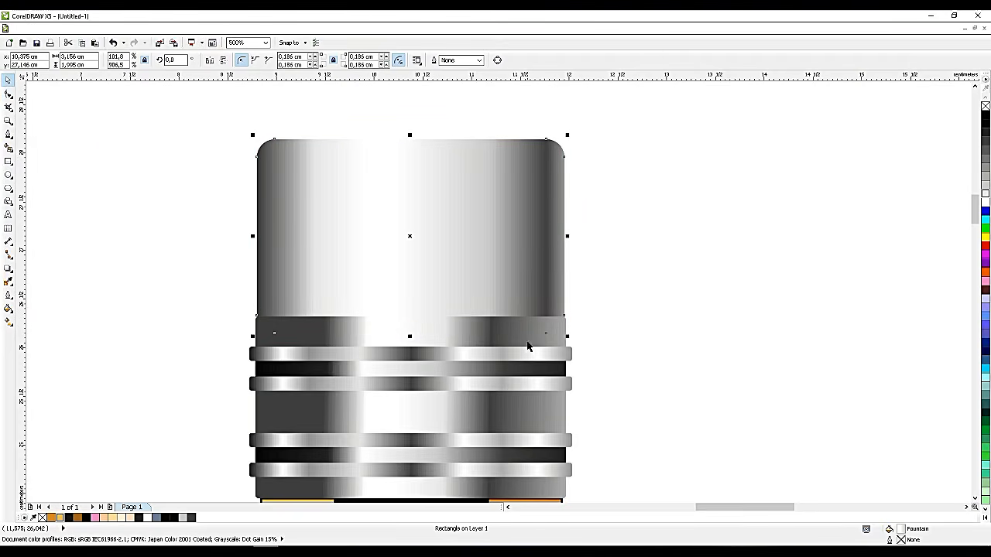
Trim the upper block with the ferrule body to remove the part where they overlap
{"action": "left_click", "coordinate": [538, 410]}
{"action": "left_click", "coordinate": [531, 271], "text": "shift"}
{"action": "left_click", "coordinate": [318, 63]}
{"action": "left_click", "coordinate": [438, 188]}
Duplicate the trimmed block, shrink the copy towards its lower right corner to about 2.845 × 1.648 cm, and fill it white
{"action": "key", "text": "ctrl+c"}
{"action": "key", "text": "ctrl+v"}
{"action": "left_click_drag", "start_coordinate": [252, 134], "coordinate": [270, 154]}
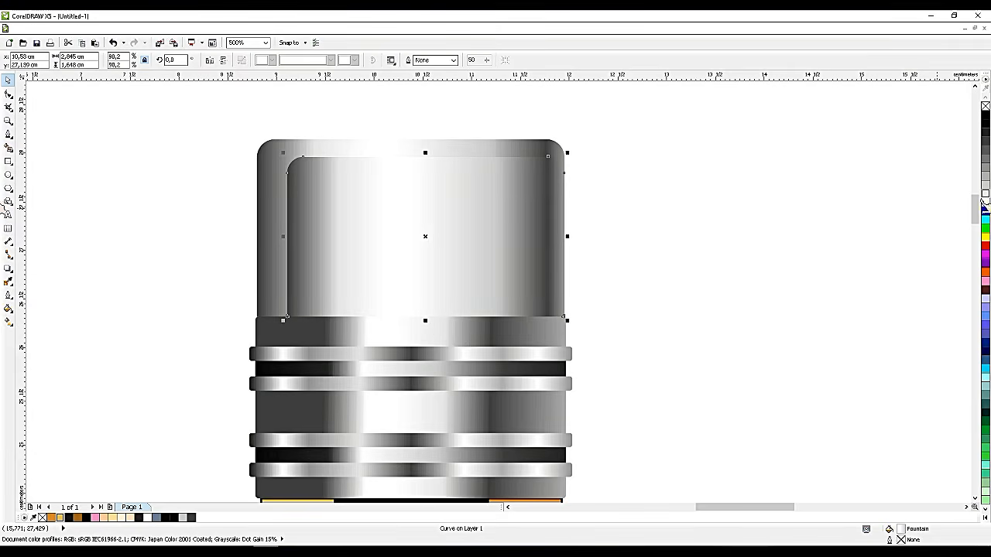
{"action": "left_click", "coordinate": [985, 194]}
{"action": "left_click", "coordinate": [985, 195]}
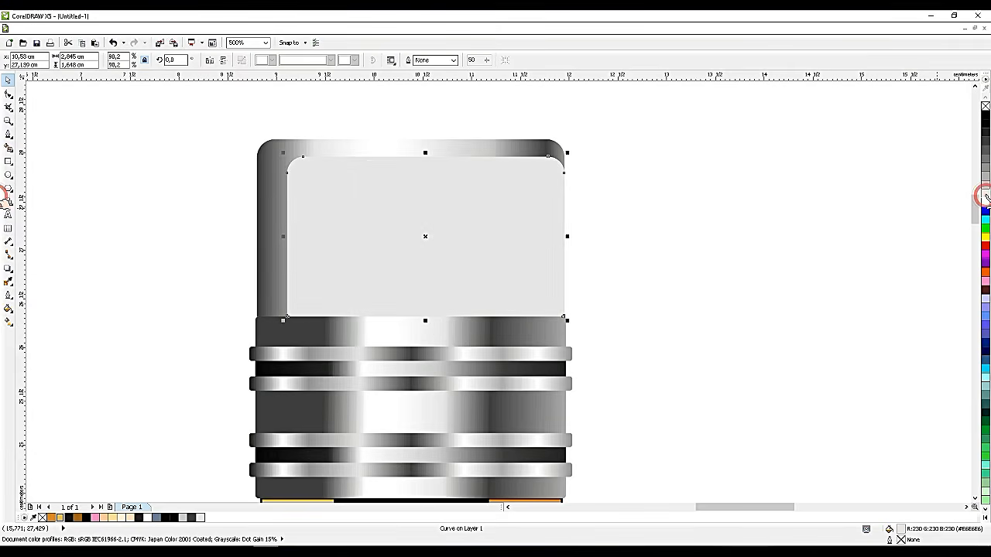
{"action": "left_click", "coordinate": [985, 202]}
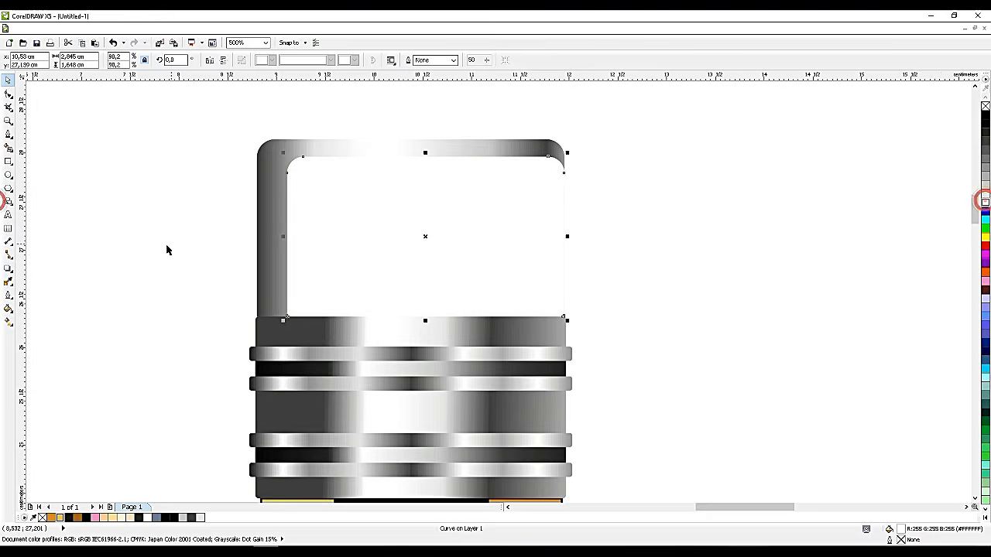
Apply a uniform transparency to the white copy on the upper block and increase it above 50
{"action": "left_click", "coordinate": [9, 268]}
{"action": "left_click", "coordinate": [33, 337]}
{"action": "left_click", "coordinate": [50, 60]}
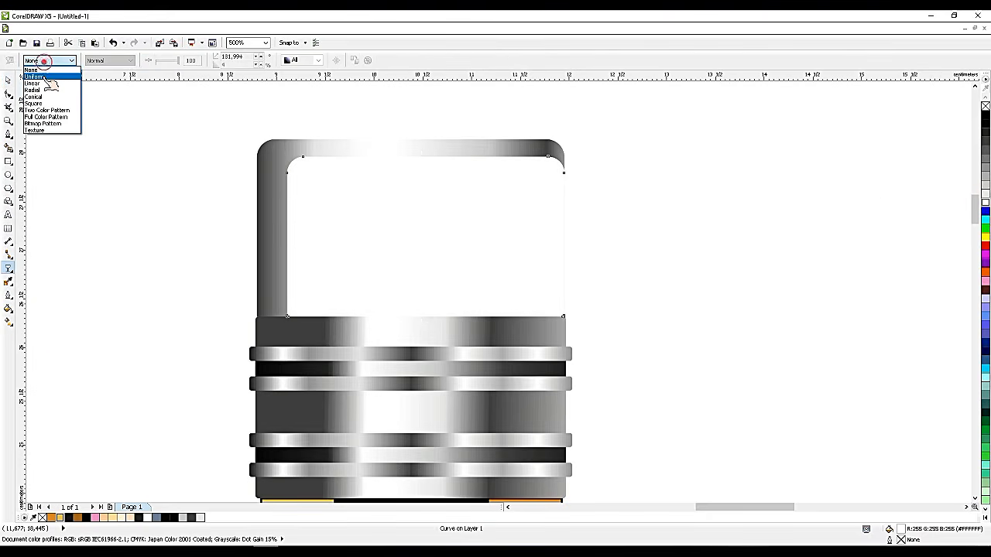
{"action": "left_click", "coordinate": [40, 78]}
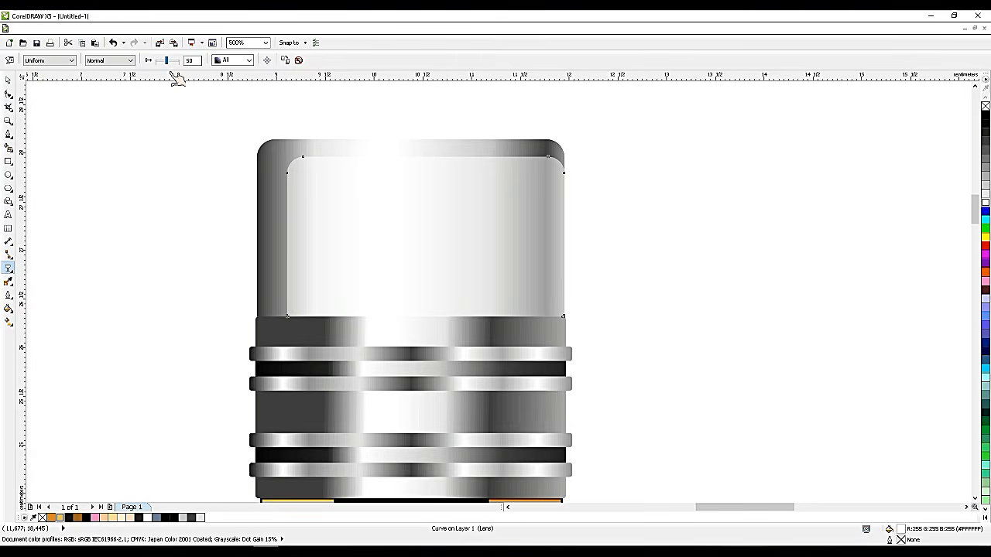
{"action": "left_click_drag", "start_coordinate": [167, 61], "coordinate": [179, 62]}
{"action": "left_click", "coordinate": [8, 80]}
{"action": "left_click", "coordinate": [126, 173]}
Nudge the upper set of three ferrule bands up by about 0.04 cm
{"action": "scroll", "coordinate": [428, 240], "scroll_direction": "down", "scroll_amount": 3}
{"action": "scroll", "coordinate": [428, 240], "scroll_direction": "down", "scroll_amount": 1}
{"action": "scroll", "coordinate": [438, 253], "scroll_direction": "up", "scroll_amount": 1}
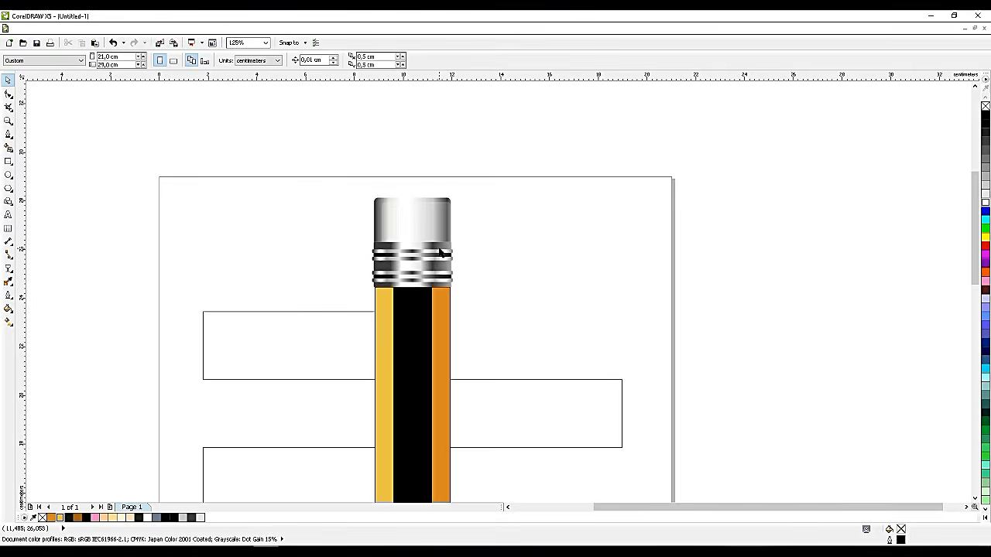
{"action": "scroll", "coordinate": [422, 267], "scroll_direction": "up", "scroll_amount": 1}
{"action": "scroll", "coordinate": [368, 265], "scroll_direction": "up", "scroll_amount": 1}
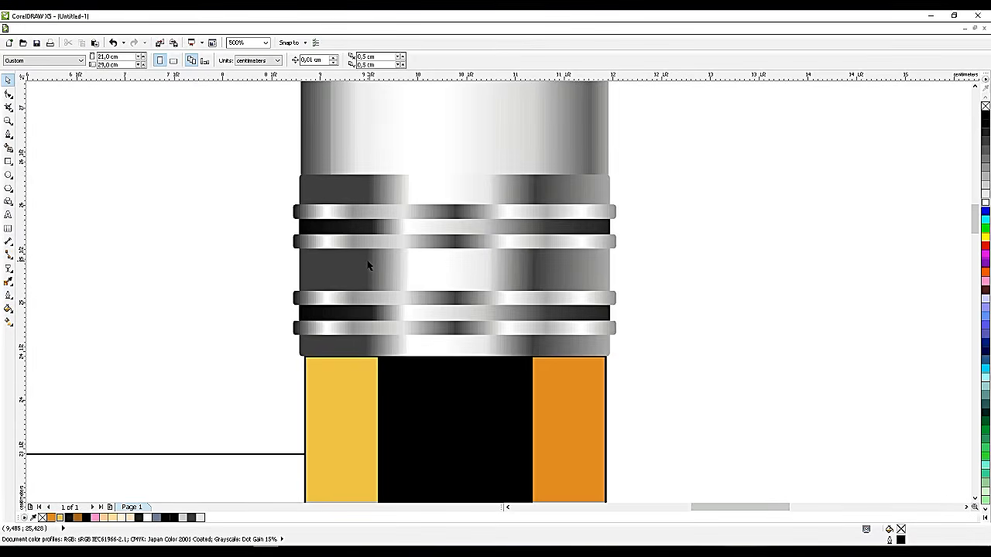
{"action": "left_click_drag", "start_coordinate": [221, 195], "coordinate": [658, 269]}
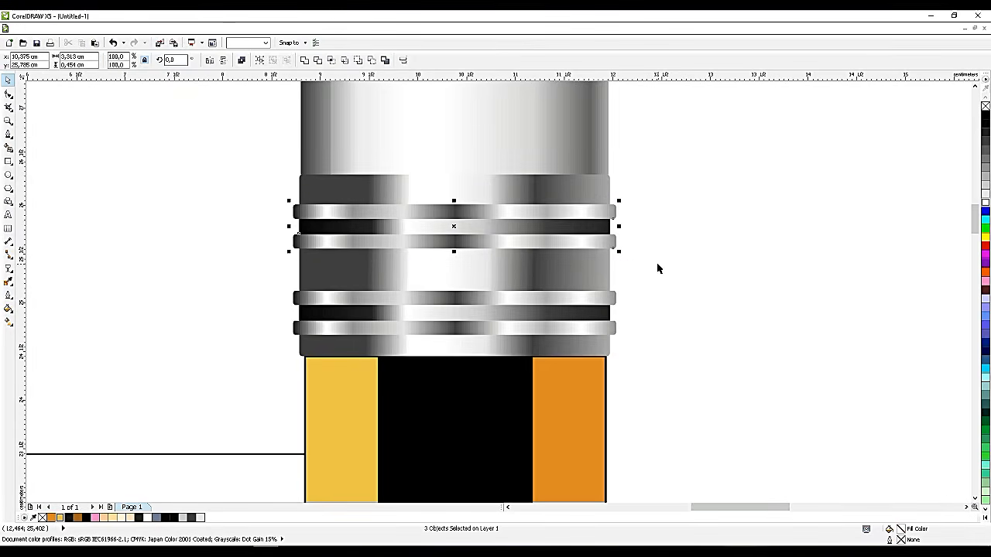
{"action": "key", "text": "Up"}
{"action": "key", "text": "Up"}
{"action": "key", "text": "Up"}
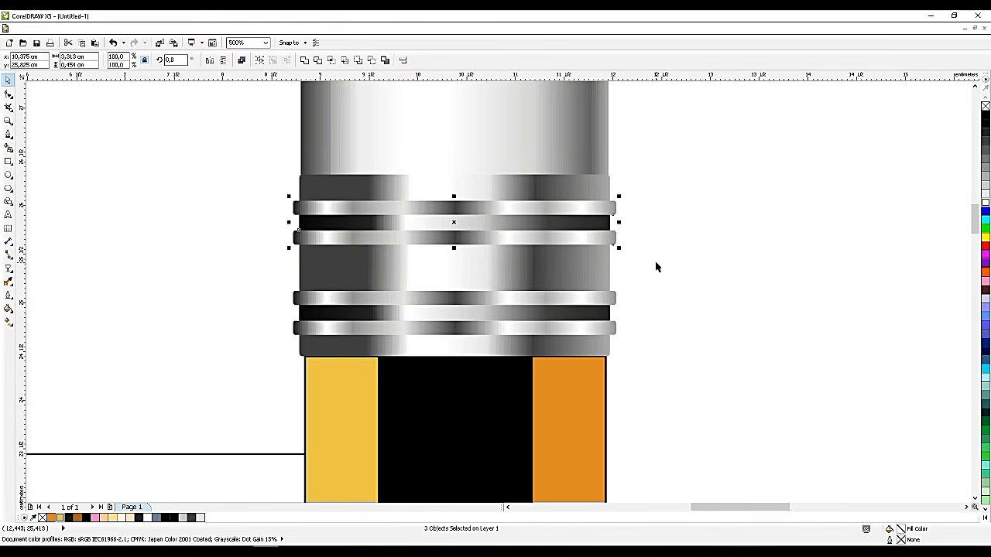
{"action": "left_click", "coordinate": [656, 267]}
Draw a circle about 0.32 cm across between the two band sets and centre it horizontally on the ferrule
{"action": "scroll", "coordinate": [501, 247], "scroll_direction": "up", "scroll_amount": 1}
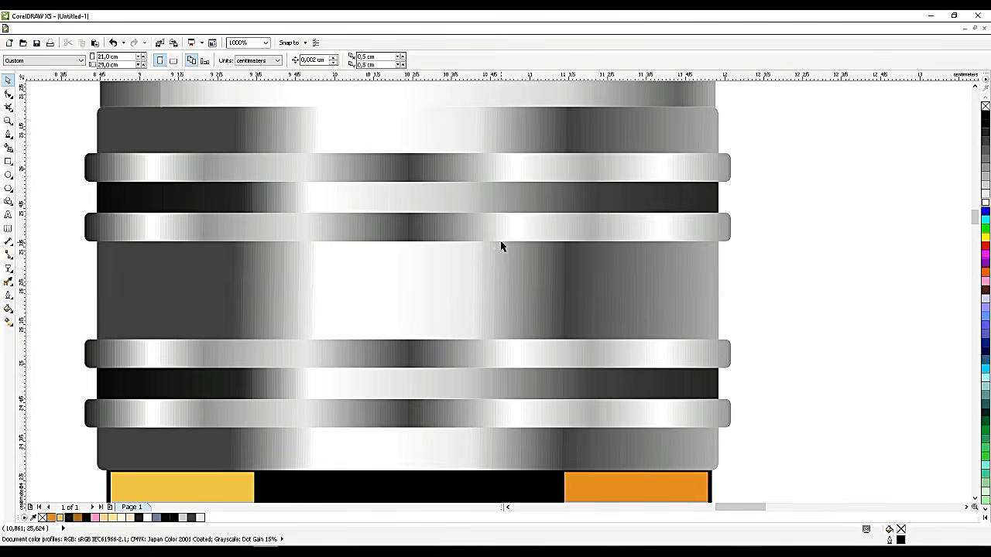
{"action": "left_click", "coordinate": [9, 176]}
{"action": "left_click_drag", "start_coordinate": [388, 264], "coordinate": [453, 329]}
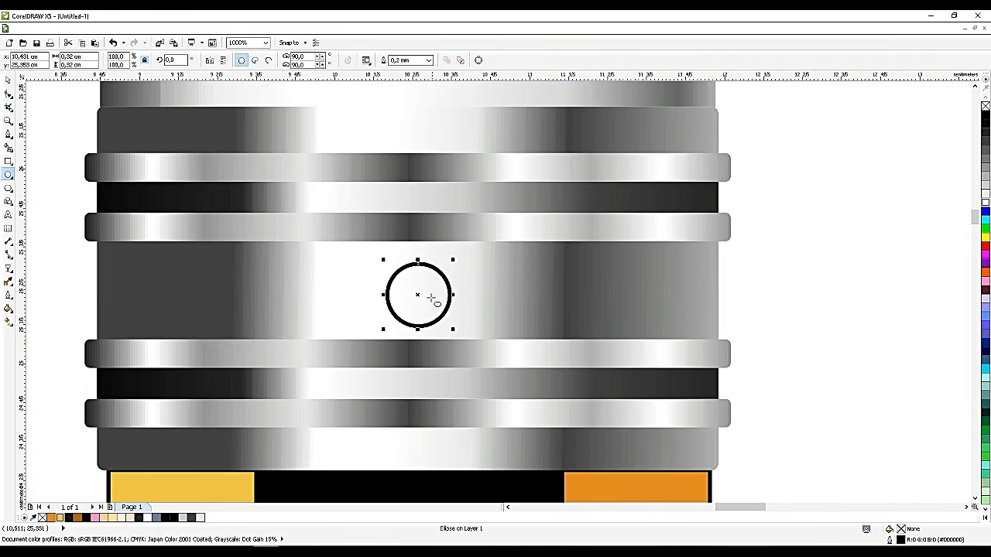
{"action": "left_click", "coordinate": [11, 80]}
{"action": "left_click", "coordinate": [611, 292], "text": "shift"}
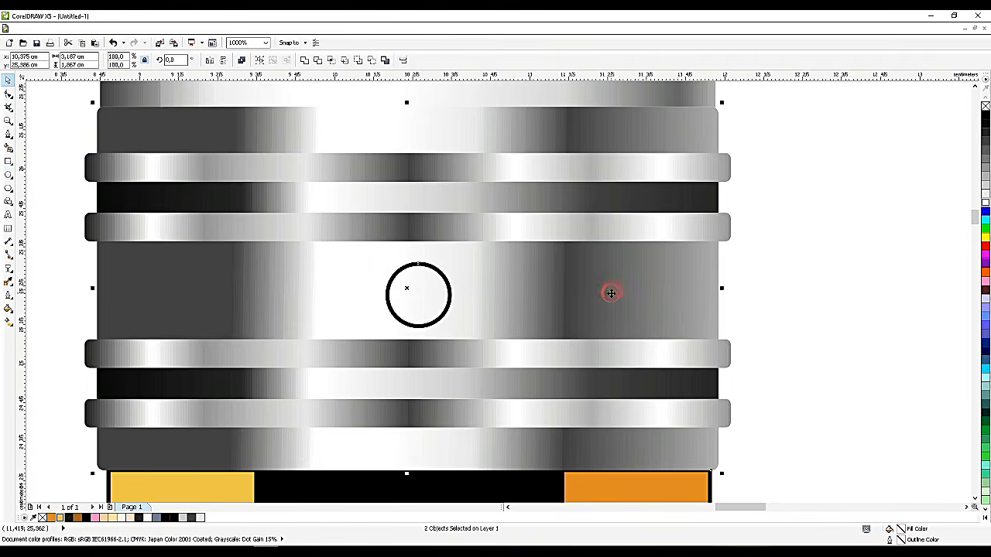
{"action": "key", "text": "c"}
{"action": "left_click", "coordinate": [828, 270]}
Move the circle up to the middle of the ferrule's central section and enlarge it to about 0.354 cm
{"action": "left_click", "coordinate": [426, 294]}
{"action": "left_click_drag", "start_coordinate": [407, 296], "coordinate": [407, 288]}
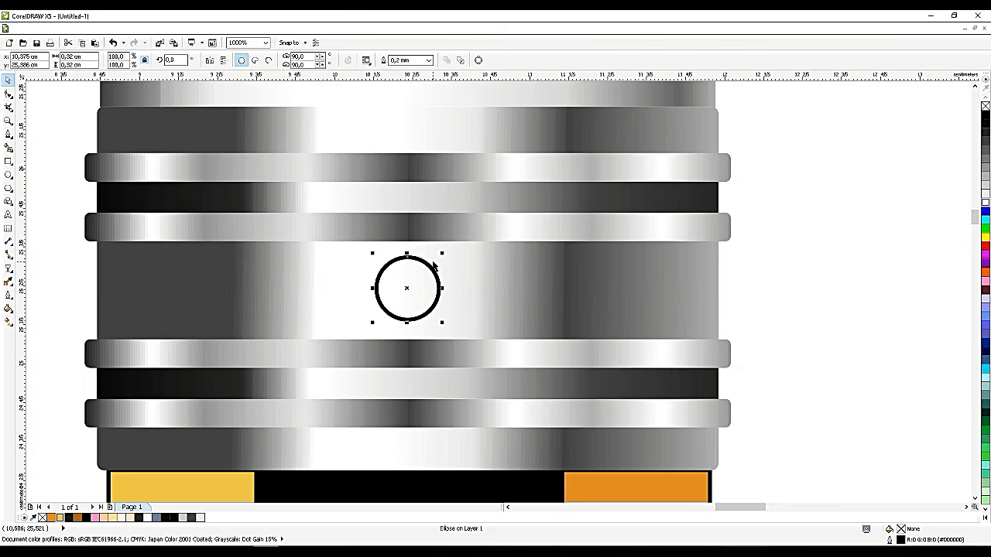
{"action": "left_click_drag", "start_coordinate": [444, 252], "coordinate": [445, 250]}
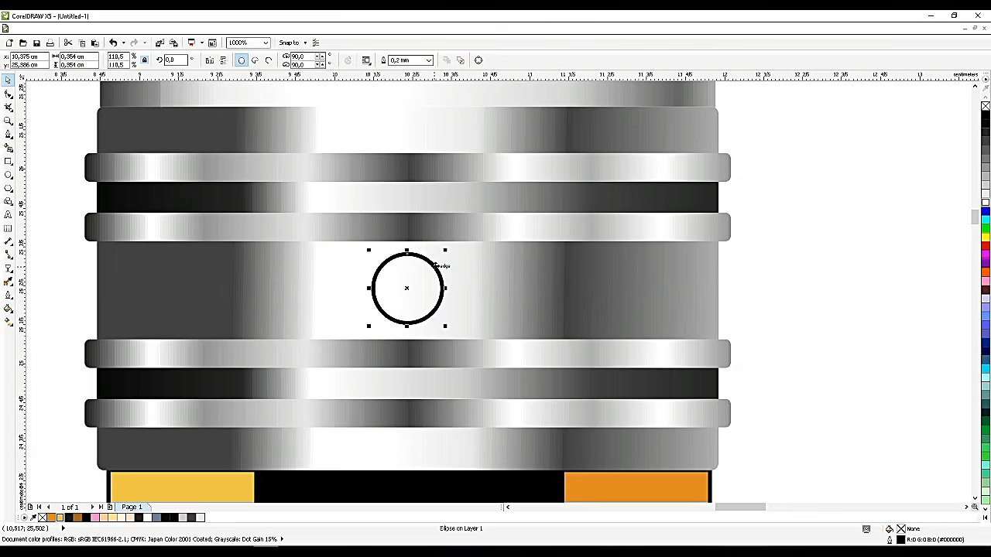
{"action": "left_click", "coordinate": [9, 309]}
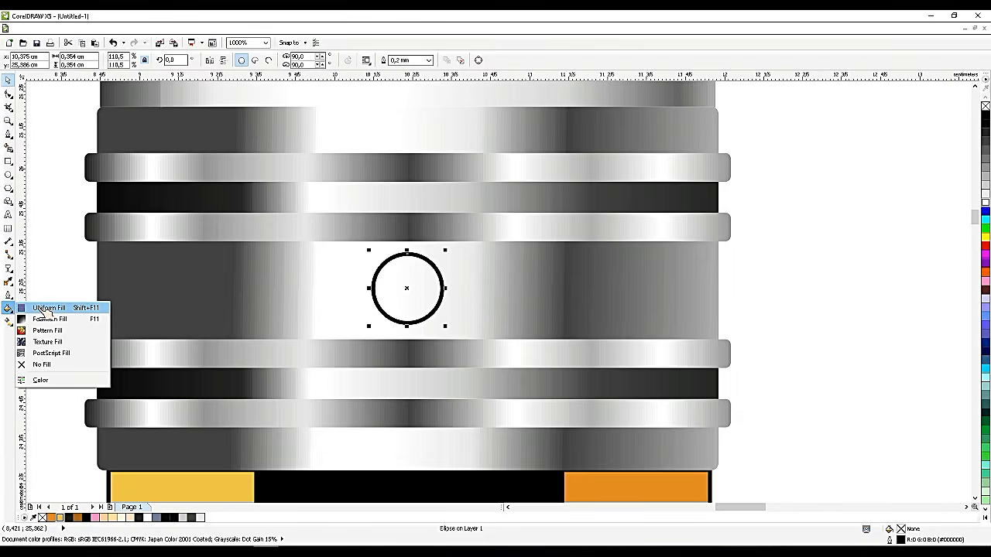
{"action": "left_click", "coordinate": [43, 308]}
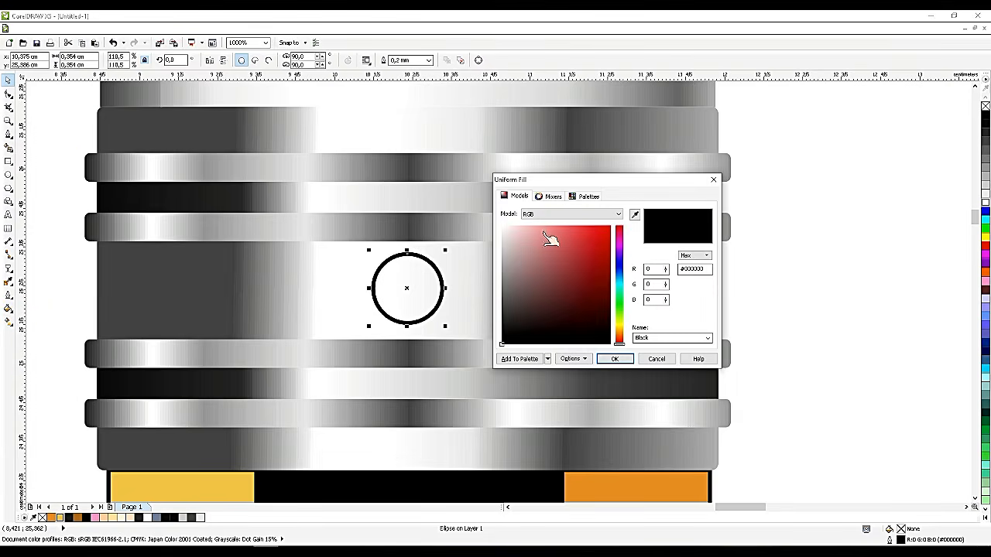
{"action": "left_click", "coordinate": [658, 358]}
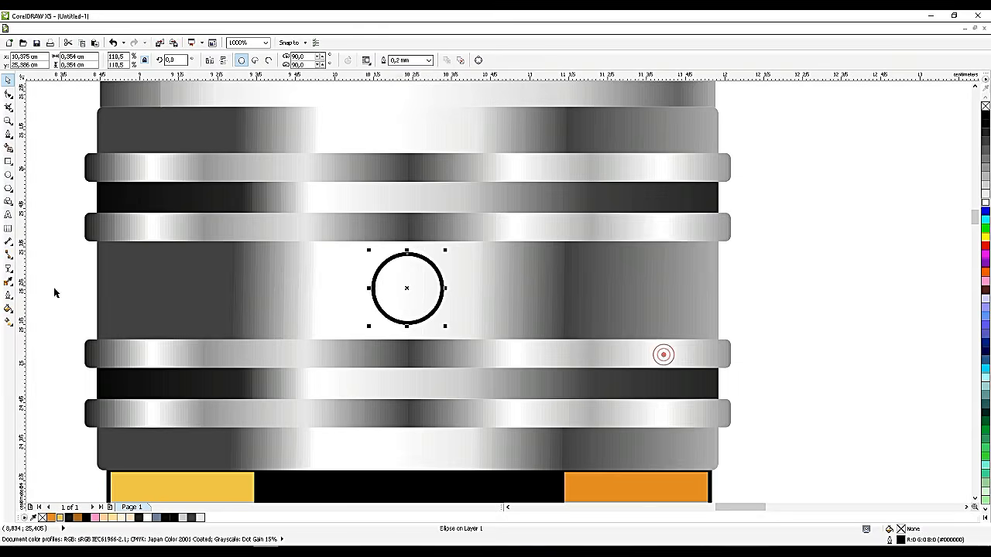
Fill the circle with a radial two-colour fountain fill from grey to white and remove its outline
{"action": "left_click", "coordinate": [8, 320]}
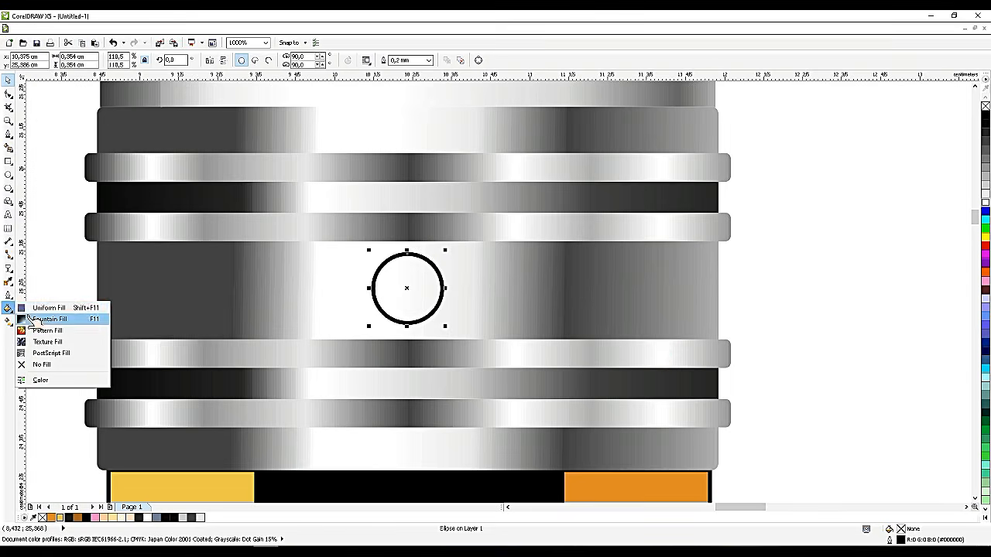
{"action": "left_click", "coordinate": [28, 318]}
{"action": "left_click", "coordinate": [434, 202]}
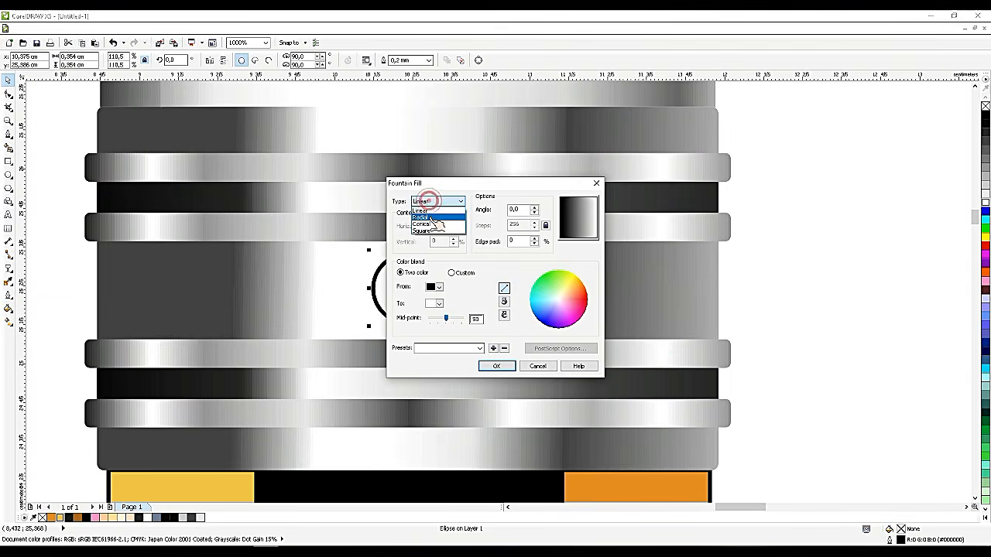
{"action": "left_click", "coordinate": [430, 215]}
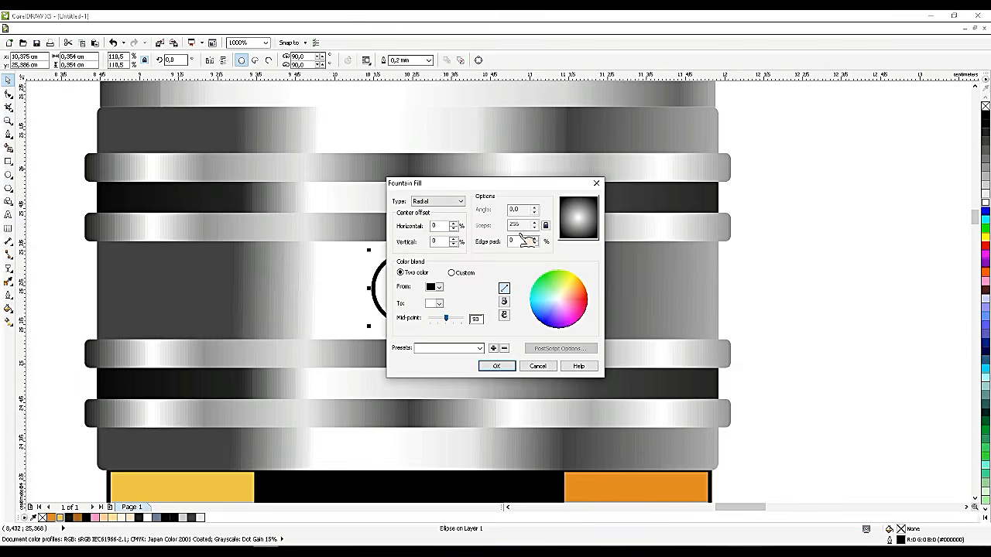
{"action": "left_click", "coordinate": [439, 287]}
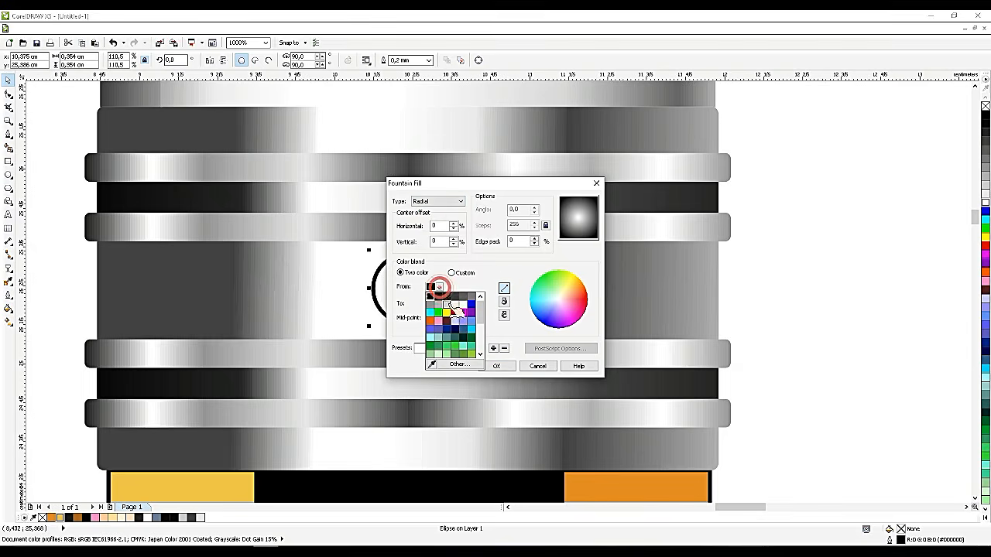
{"action": "left_click", "coordinate": [455, 297]}
{"action": "left_click", "coordinate": [499, 367]}
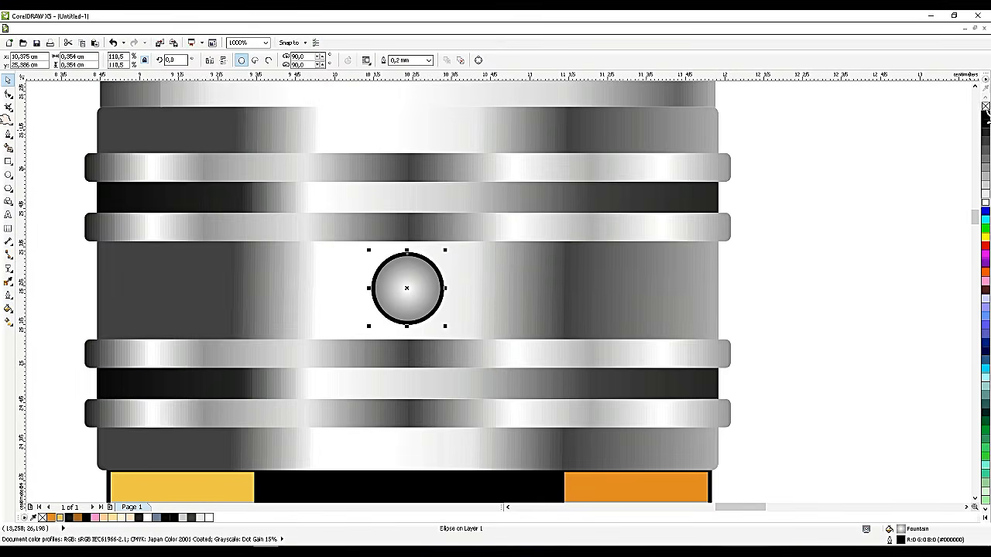
{"action": "right_click", "coordinate": [985, 106]}
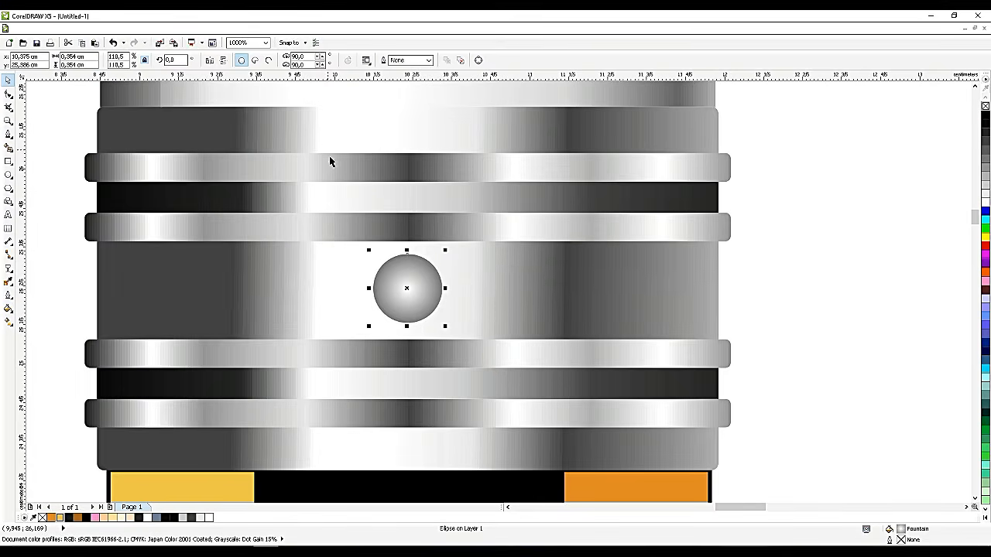
Duplicate the circle enlarged to about 0.388 cm, shift the copy right, and bring the original circle to the front
{"action": "scroll", "coordinate": [381, 220], "scroll_direction": "down", "scroll_amount": 1}
{"action": "scroll", "coordinate": [391, 240], "scroll_direction": "up", "scroll_amount": 2}
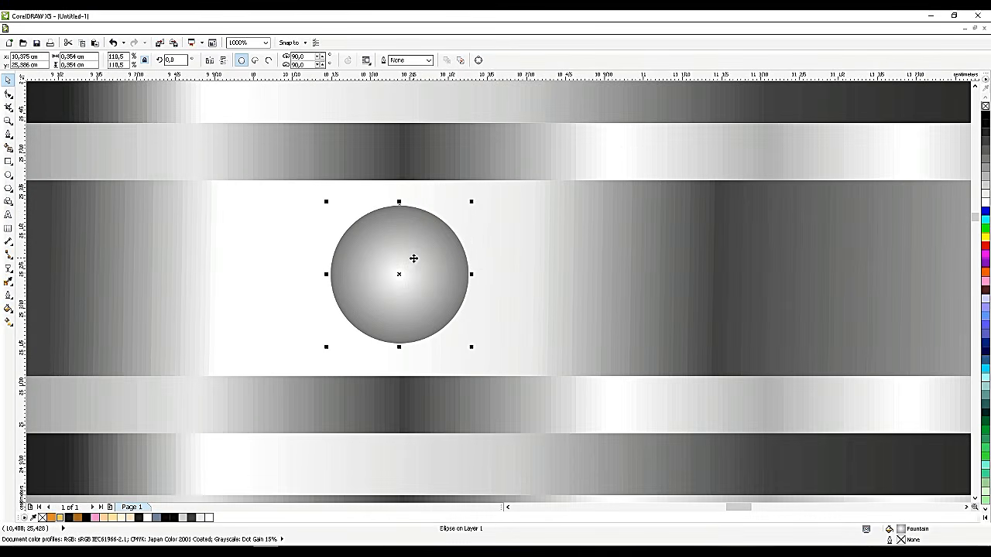
{"action": "key", "text": "ctrl+c"}
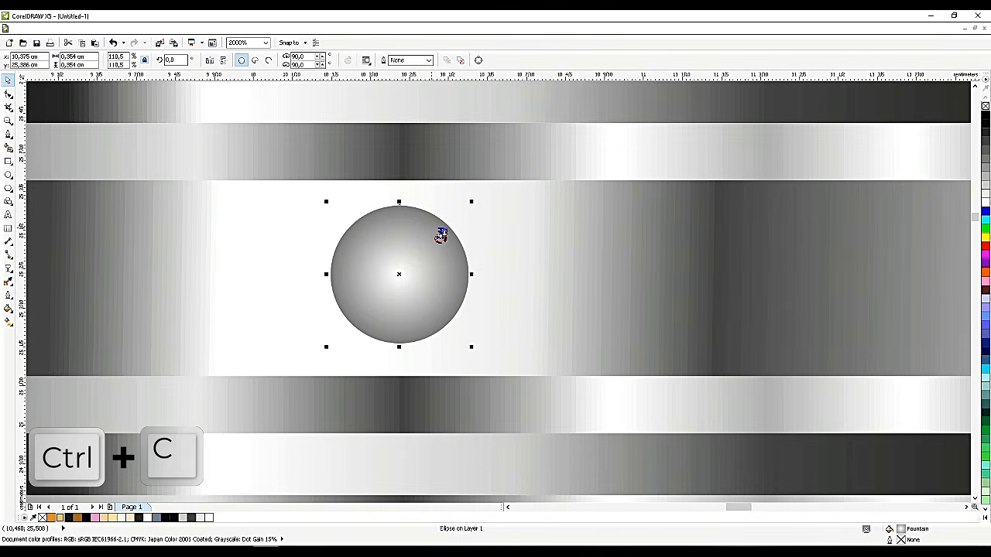
{"action": "key", "text": "ctrl+v"}
{"action": "left_click_drag", "start_coordinate": [471, 201], "coordinate": [478, 194]}
{"action": "left_click_drag", "start_coordinate": [421, 228], "coordinate": [462, 227]}
{"action": "left_click", "coordinate": [348, 244]}
{"action": "key", "text": "ctrl+Home"}
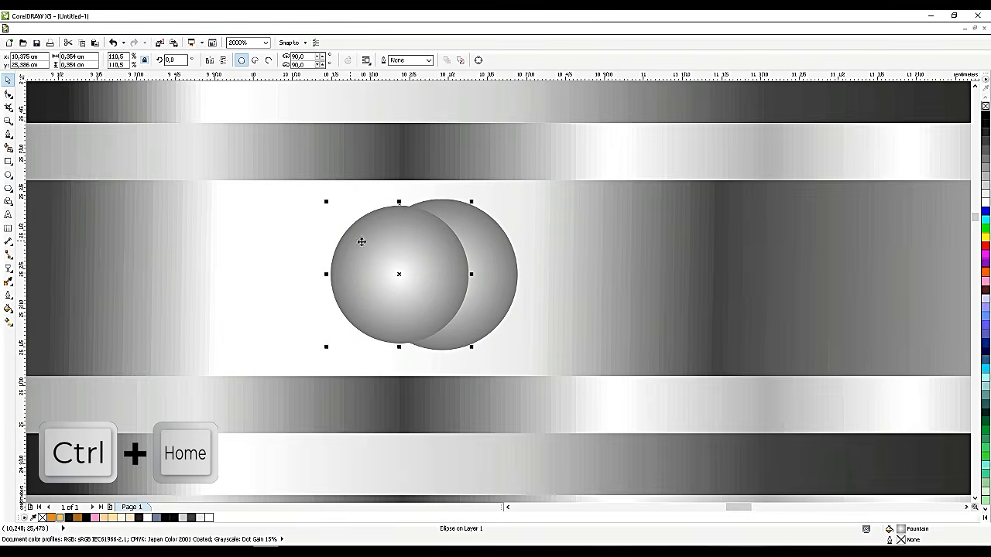
Align the centres of the two circles horizontally so the smaller one sits inside the larger, and select the larger circle
{"action": "left_click", "coordinate": [488, 247]}
{"action": "left_click", "coordinate": [405, 254]}
{"action": "left_click", "coordinate": [486, 247], "text": "shift"}
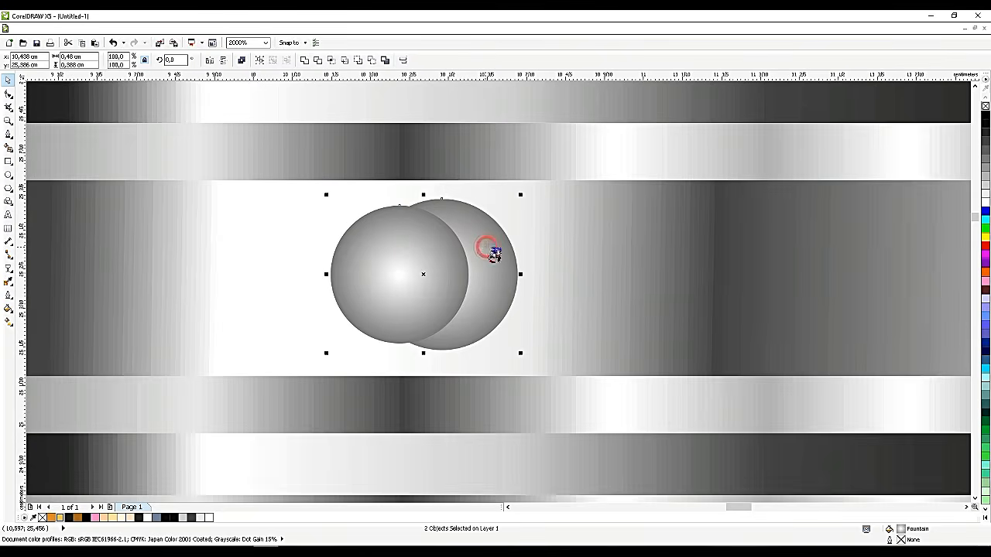
{"action": "key", "text": "c"}
{"action": "left_click", "coordinate": [507, 224]}
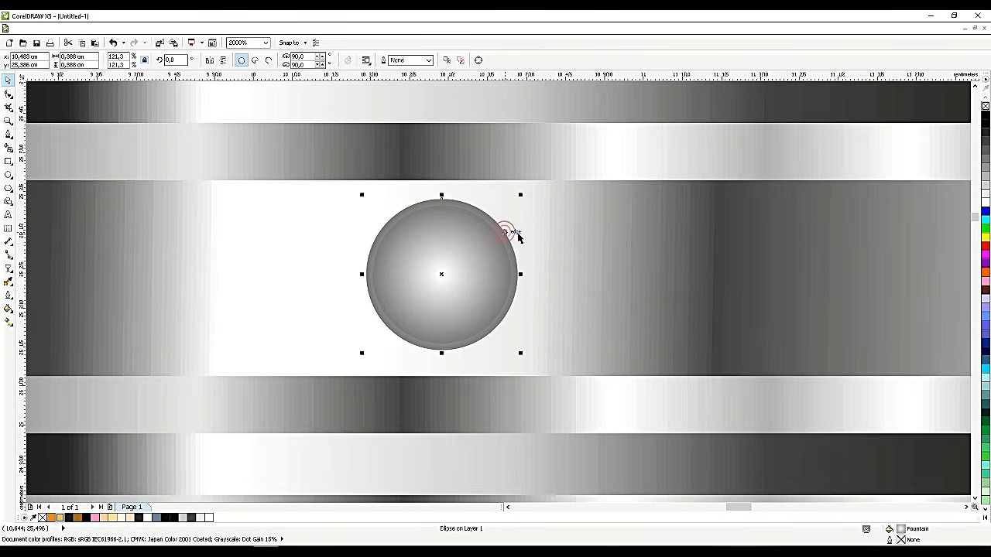
Fill the larger circle with solid light grey (#B3B3B3) so it forms a rim around the smaller one
{"action": "left_click", "coordinate": [985, 175]}
{"action": "left_click", "coordinate": [985, 167]}
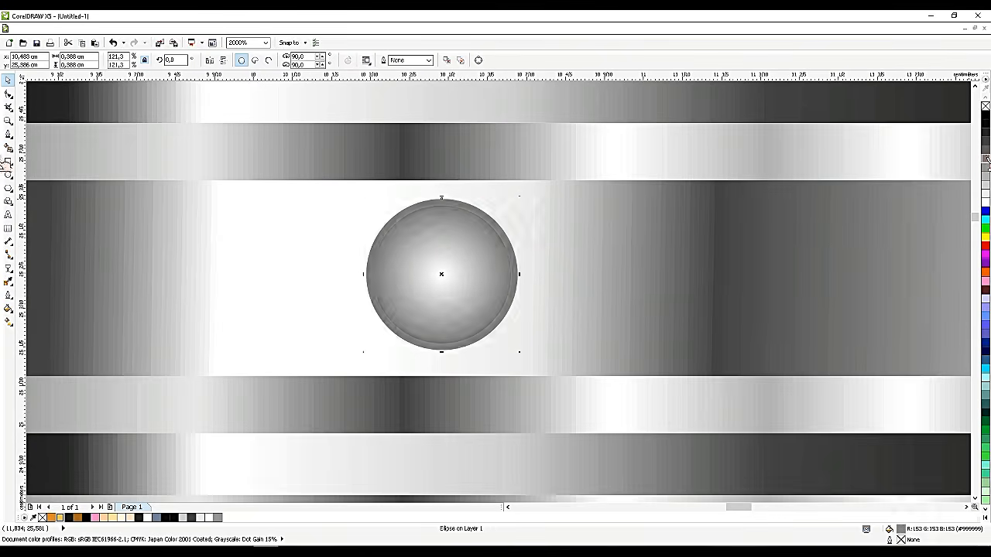
{"action": "left_click", "coordinate": [982, 164]}
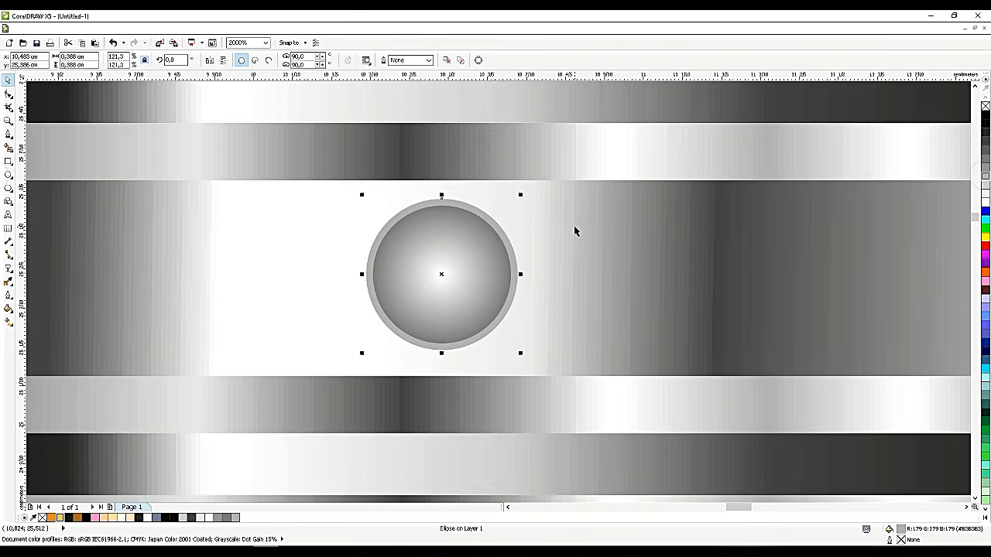
Group the two circles into one rivet and centre it horizontally on the ferrule's middle section
{"action": "scroll", "coordinate": [573, 225], "scroll_direction": "down", "scroll_amount": 2}
{"action": "left_click", "coordinate": [339, 189]}
{"action": "left_click_drag", "start_coordinate": [245, 183], "coordinate": [581, 260]}
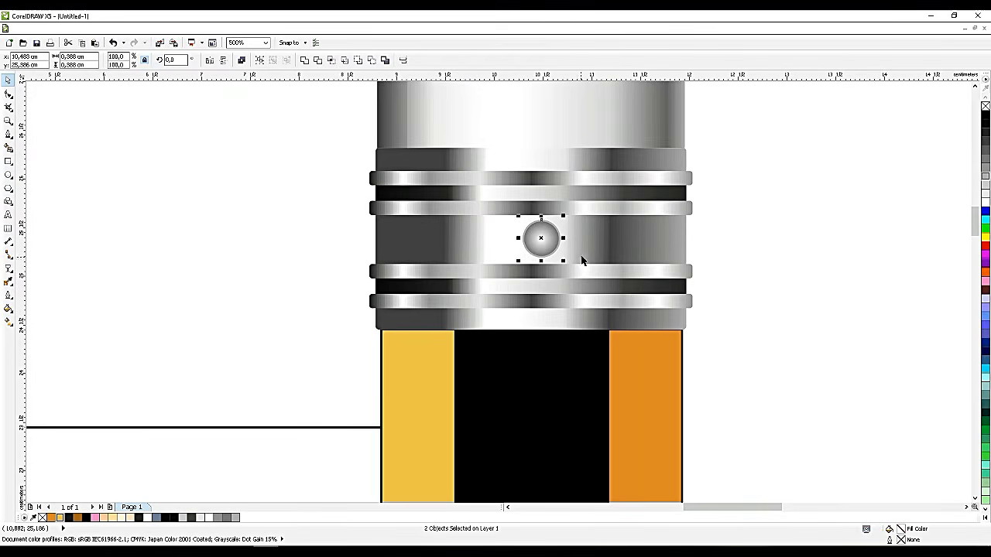
{"action": "key", "text": "ctrl+g"}
{"action": "left_click", "coordinate": [587, 250], "text": "shift"}
{"action": "key", "text": "c"}
{"action": "left_click", "coordinate": [778, 243]}
{"action": "left_click", "coordinate": [518, 241]}
{"action": "scroll", "coordinate": [523, 239], "scroll_direction": "up", "scroll_amount": 1}
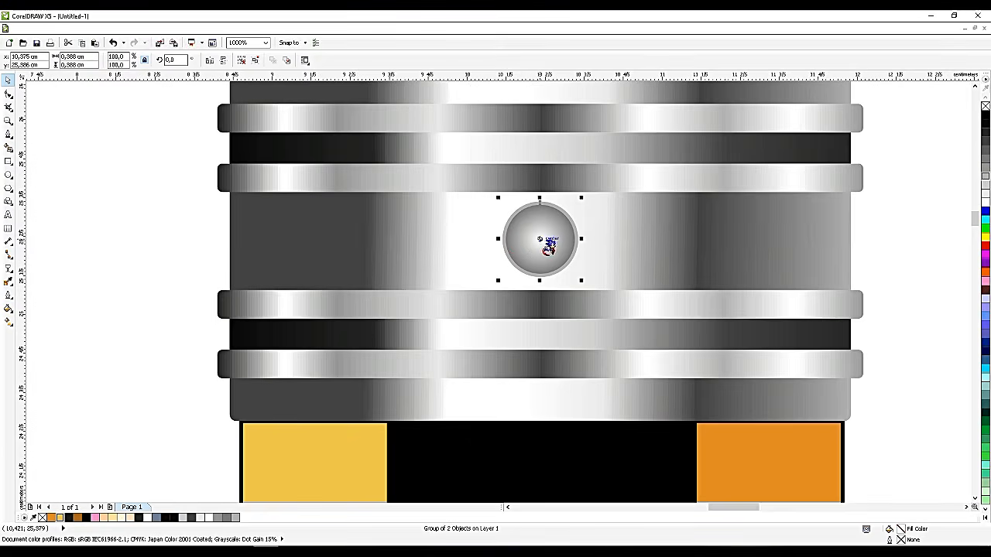
Duplicate the rivet group to both sides of the ferrule's middle section, keeping all three at the same height
{"action": "key", "text": "ctrl+c"}
{"action": "key", "text": "ctrl+v"}
{"action": "left_click_drag", "start_coordinate": [538, 237], "coordinate": [787, 245]}
{"action": "key", "text": "ctrl+c"}
{"action": "key", "text": "ctrl+v"}
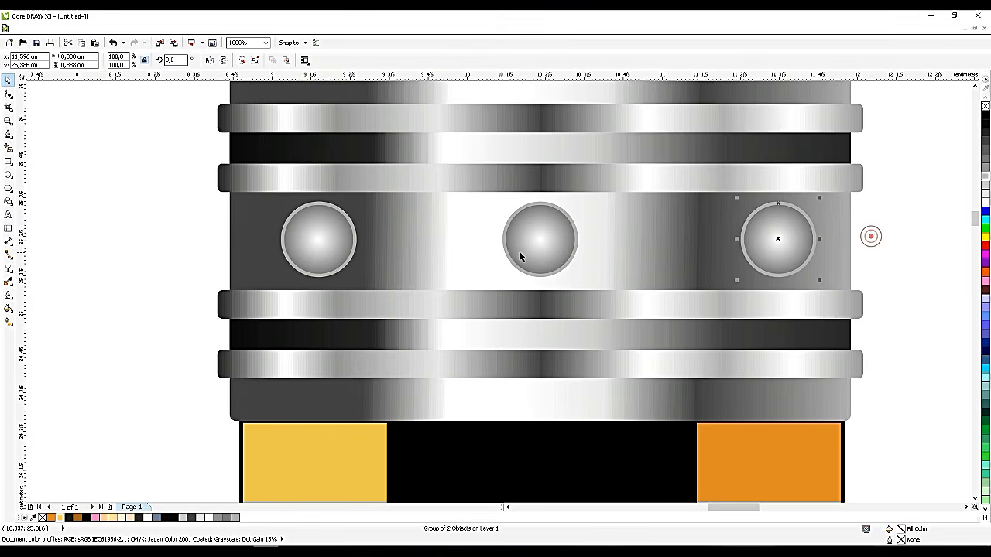
{"action": "scroll", "coordinate": [519, 257], "scroll_direction": "down", "scroll_amount": 5}
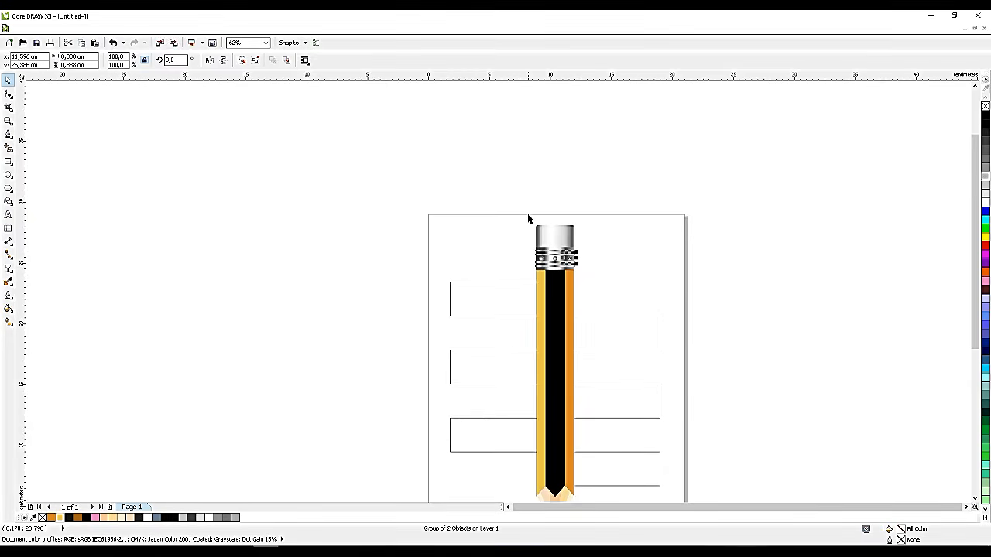
Remove the outlines of the pencil body's orange, black and yellow sections
{"action": "scroll", "coordinate": [528, 217], "scroll_direction": "down", "scroll_amount": 1}
{"action": "scroll", "coordinate": [544, 233], "scroll_direction": "up", "scroll_amount": 1}
{"action": "left_click", "coordinate": [553, 284]}
{"action": "left_click", "coordinate": [530, 290], "text": "shift"}
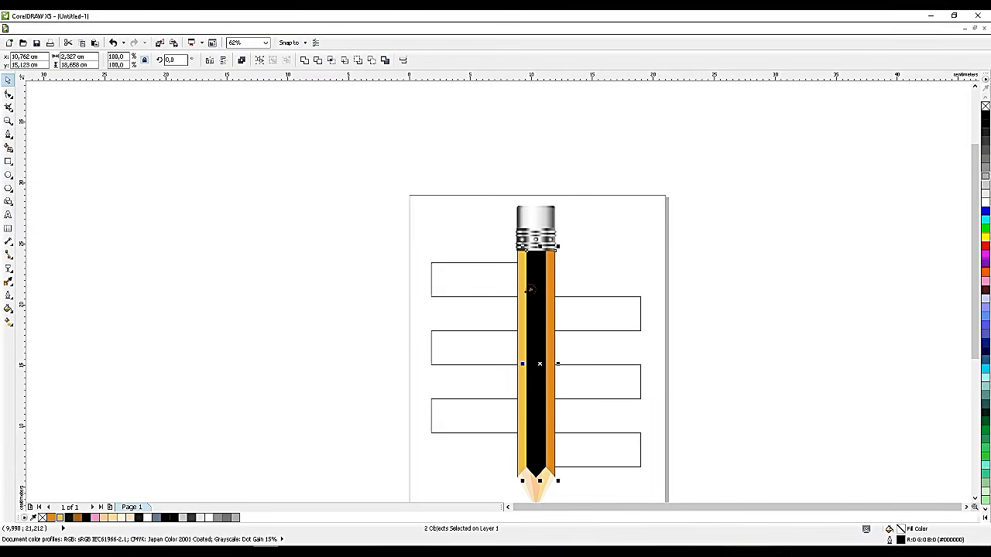
{"action": "left_click", "coordinate": [524, 294], "text": "shift"}
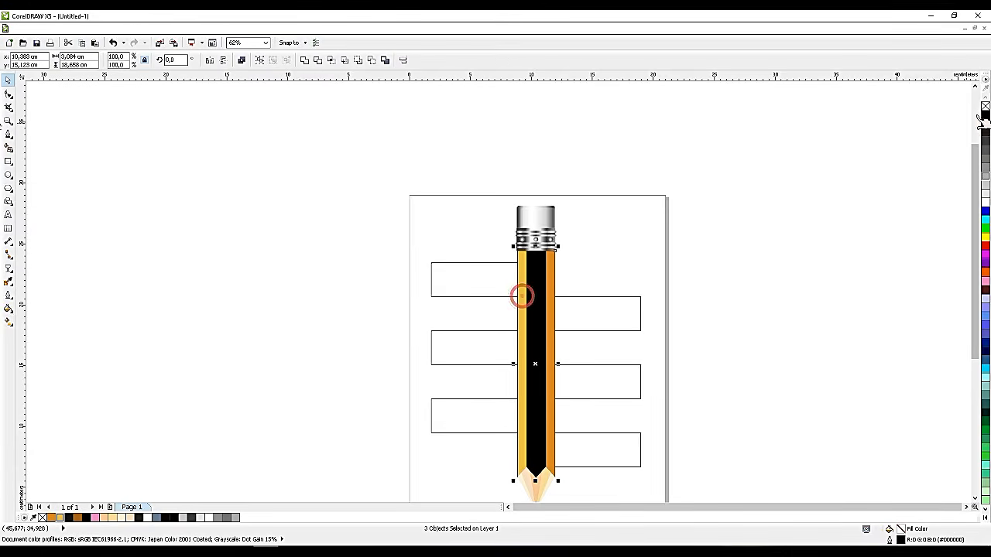
{"action": "left_click", "coordinate": [678, 196]}
{"action": "scroll", "coordinate": [676, 188], "scroll_direction": "down", "scroll_amount": 1}
{"action": "scroll", "coordinate": [655, 261], "scroll_direction": "up", "scroll_amount": 1}
{"action": "mouse_move", "coordinate": [633, 460]}
{"action": "left_mouse_down"}
{"action": "mouse_move", "coordinate": [511, 270]}
{"action": "mouse_move", "coordinate": [507, 109]}
{"action": "left_mouse_up"}
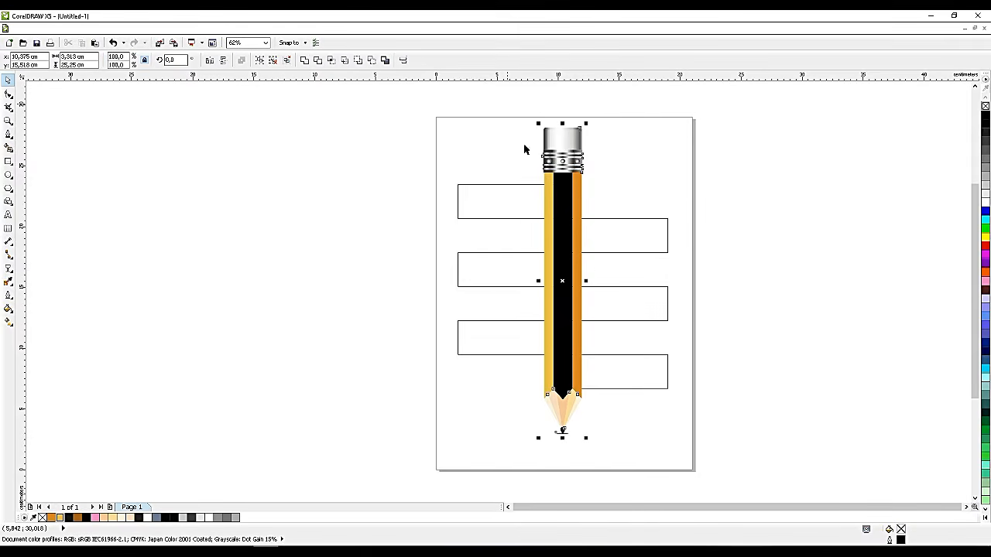
{"action": "left_click", "coordinate": [696, 178]}
Draw a circle about 0.069 cm wide, fill it dark grey (#666666) and place it near the black section's upper left corner
{"action": "scroll", "coordinate": [557, 175], "scroll_direction": "up", "scroll_amount": 1}
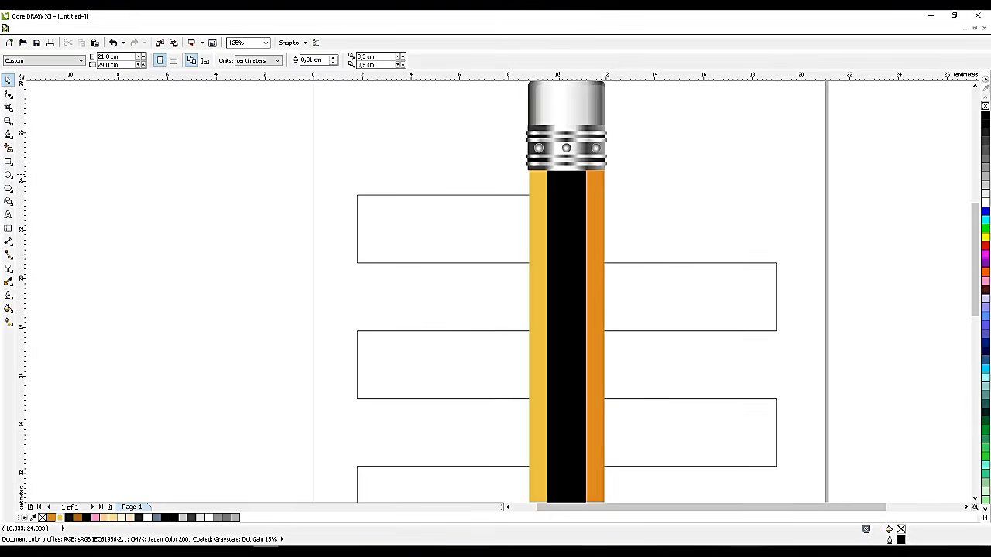
{"action": "scroll", "coordinate": [573, 177], "scroll_direction": "up", "scroll_amount": 2}
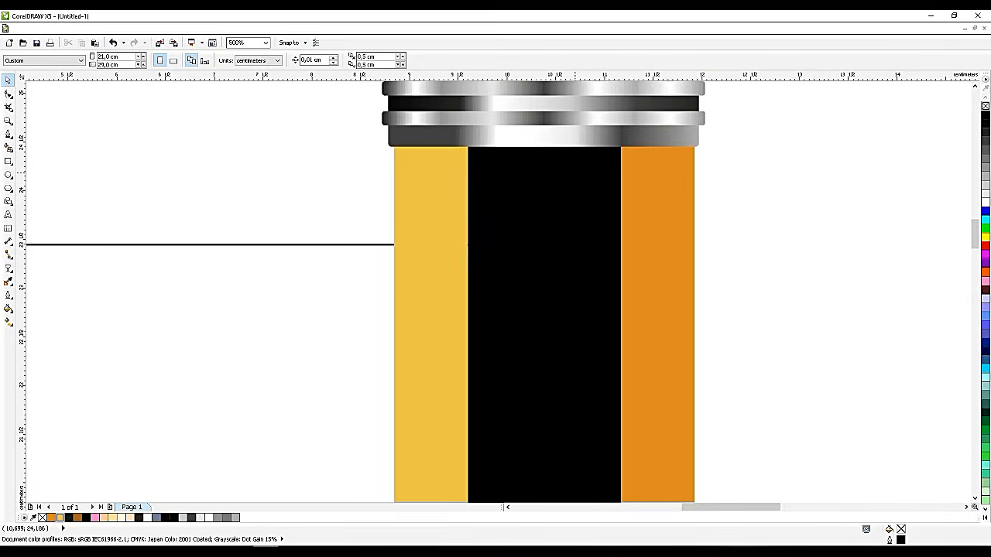
{"action": "left_click", "coordinate": [9, 175]}
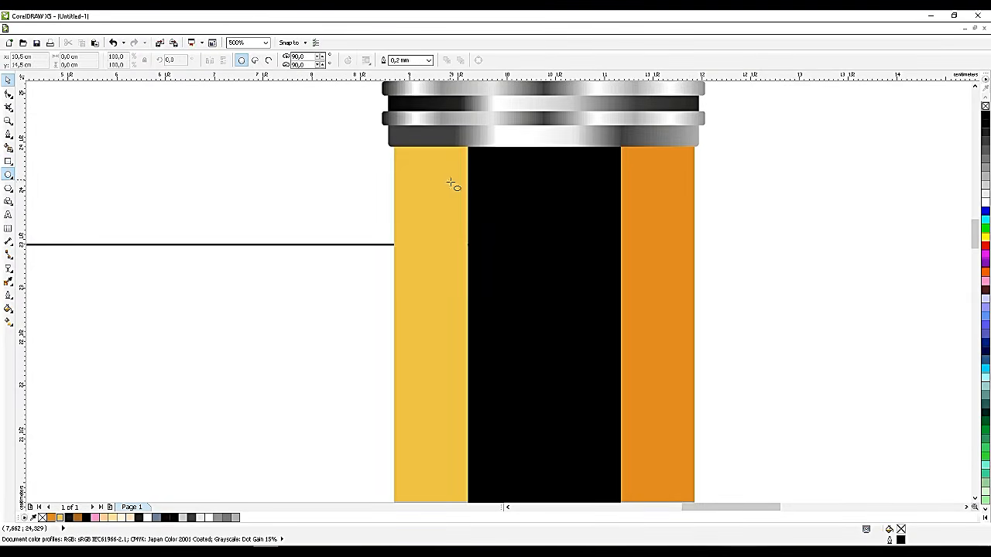
{"action": "scroll", "coordinate": [508, 195], "scroll_direction": "up", "scroll_amount": 1}
{"action": "left_click_drag", "start_coordinate": [464, 210], "coordinate": [476, 223]}
{"action": "left_click", "coordinate": [986, 161]}
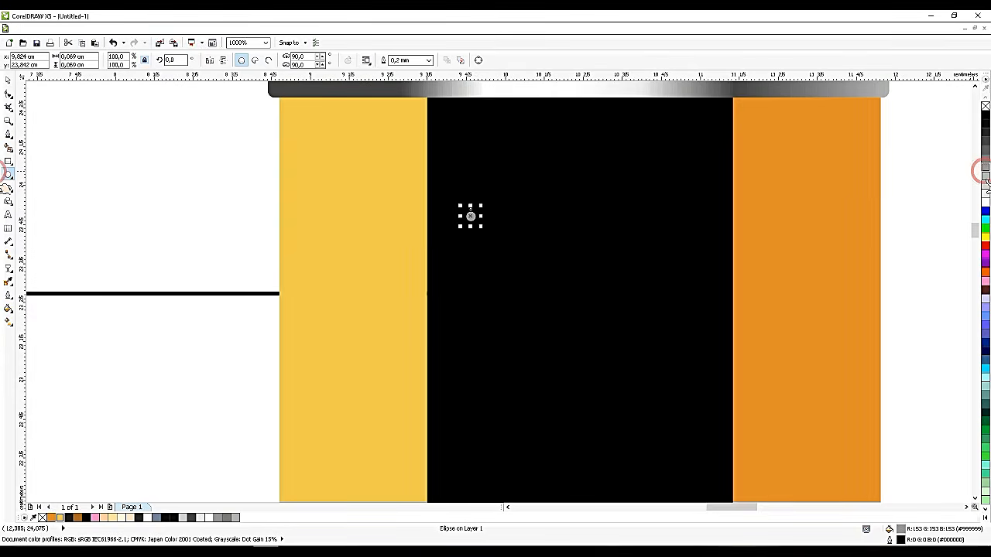
{"action": "left_click", "coordinate": [985, 153]}
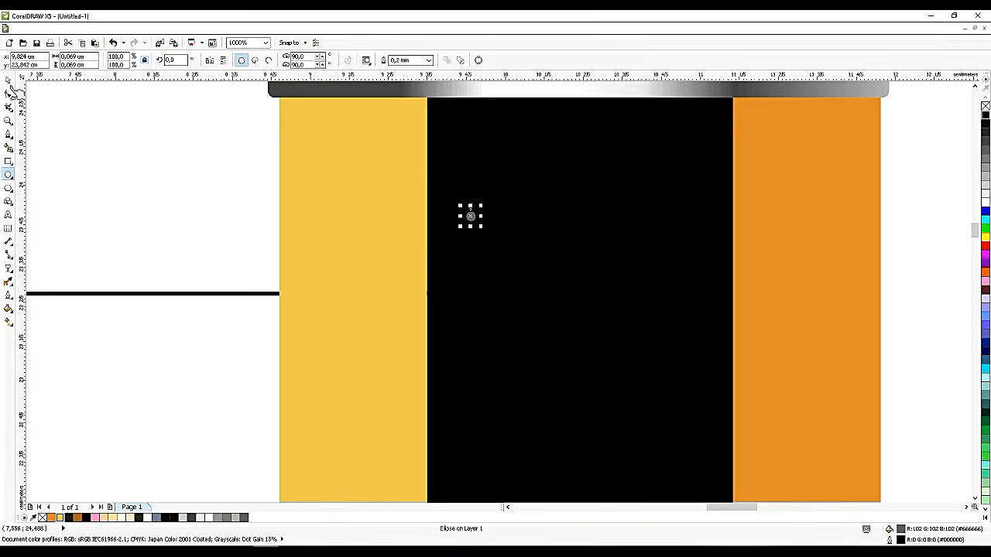
{"action": "left_click_drag", "start_coordinate": [470, 209], "coordinate": [461, 175]}
Copy the small grey circle straight down to the lower left end of the black section, just above the tip
{"action": "scroll", "coordinate": [461, 181], "scroll_direction": "down", "scroll_amount": 4}
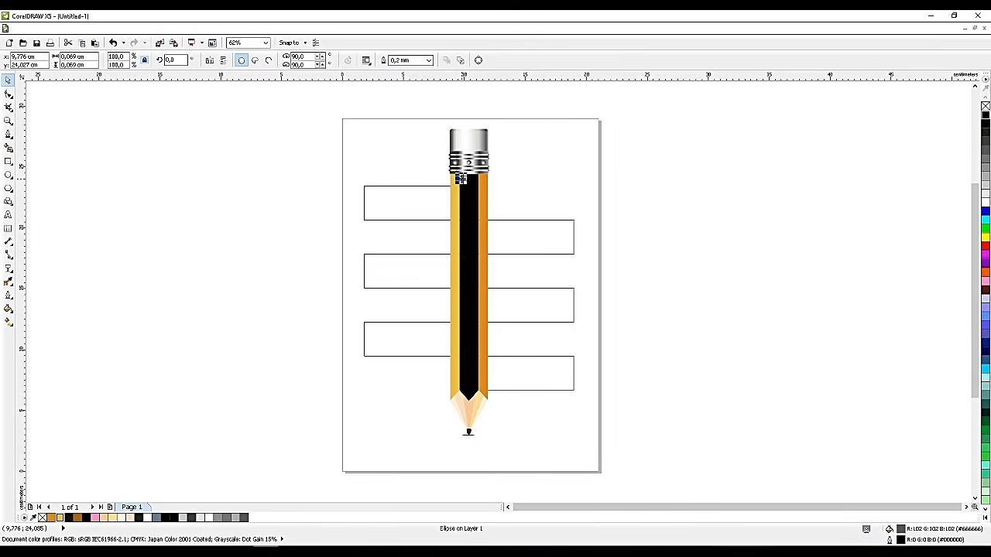
{"action": "left_click_drag", "start_coordinate": [461, 179], "coordinate": [461, 381]}
{"action": "scroll", "coordinate": [468, 389], "scroll_direction": "up", "scroll_amount": 4}
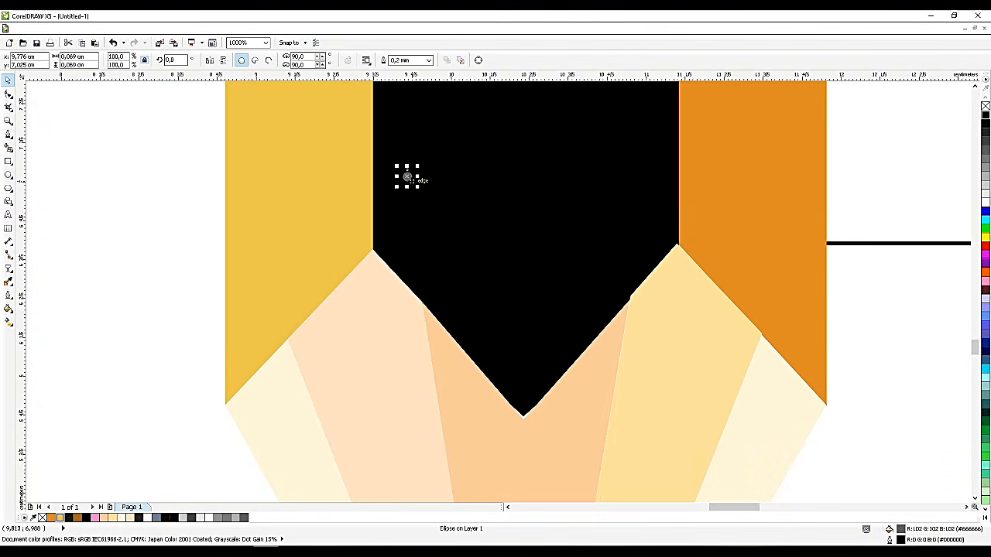
{"action": "left_click_drag", "start_coordinate": [407, 176], "coordinate": [407, 199]}
Adjust the upper nodes of the light yellow tip facet so its corners meet the black and orange body sections exactly
{"action": "left_click", "coordinate": [567, 297]}
{"action": "scroll", "coordinate": [633, 308], "scroll_direction": "up", "scroll_amount": 1}
{"action": "double_click", "coordinate": [635, 308]}
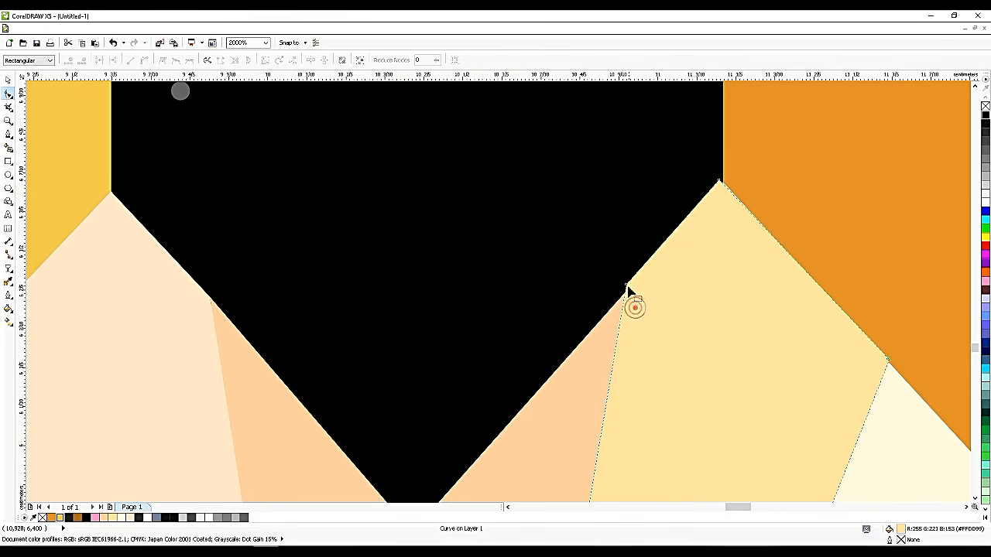
{"action": "left_click", "coordinate": [627, 284]}
{"action": "scroll", "coordinate": [650, 303], "scroll_direction": "down", "scroll_amount": 1}
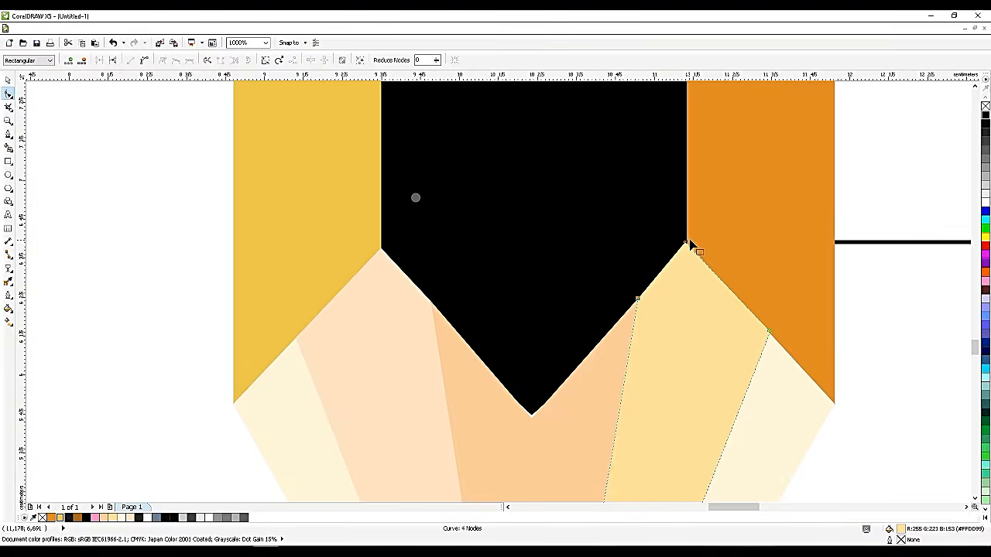
{"action": "scroll", "coordinate": [689, 243], "scroll_direction": "up", "scroll_amount": 3}
{"action": "left_click_drag", "start_coordinate": [647, 258], "coordinate": [663, 266]}
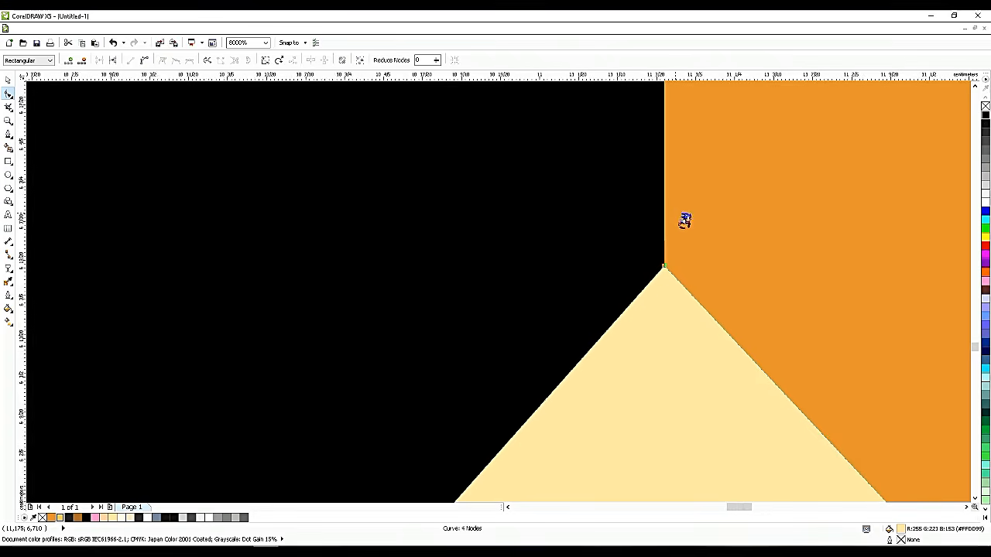
Move the central peach facet's upper middle node slightly up to close the gap at the black section's point
{"action": "scroll", "coordinate": [674, 215], "scroll_direction": "down", "scroll_amount": 4}
{"action": "scroll", "coordinate": [602, 302], "scroll_direction": "up", "scroll_amount": 1}
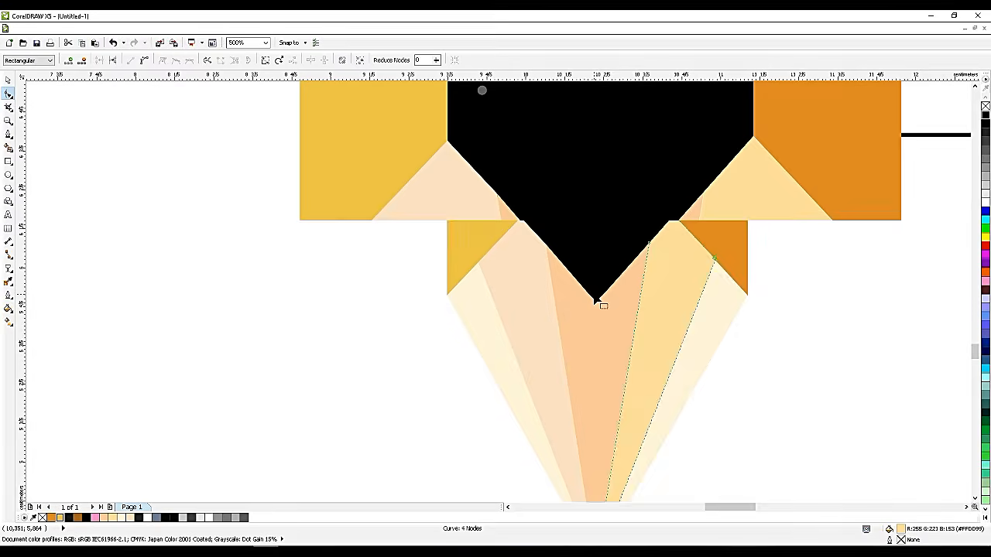
{"action": "scroll", "coordinate": [597, 317], "scroll_direction": "up", "scroll_amount": 2}
{"action": "left_click_drag", "start_coordinate": [594, 297], "coordinate": [594, 285]}
{"action": "scroll", "coordinate": [587, 343], "scroll_direction": "down", "scroll_amount": 3}
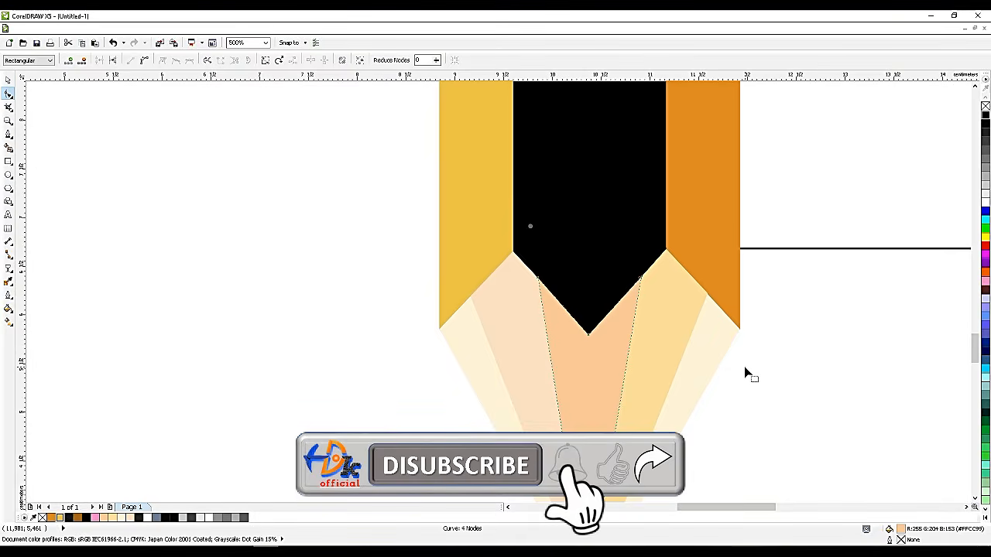
Select the small grey circle at the upper end of the black section with the Pick tool
{"action": "scroll", "coordinate": [742, 364], "scroll_direction": "down", "scroll_amount": 3}
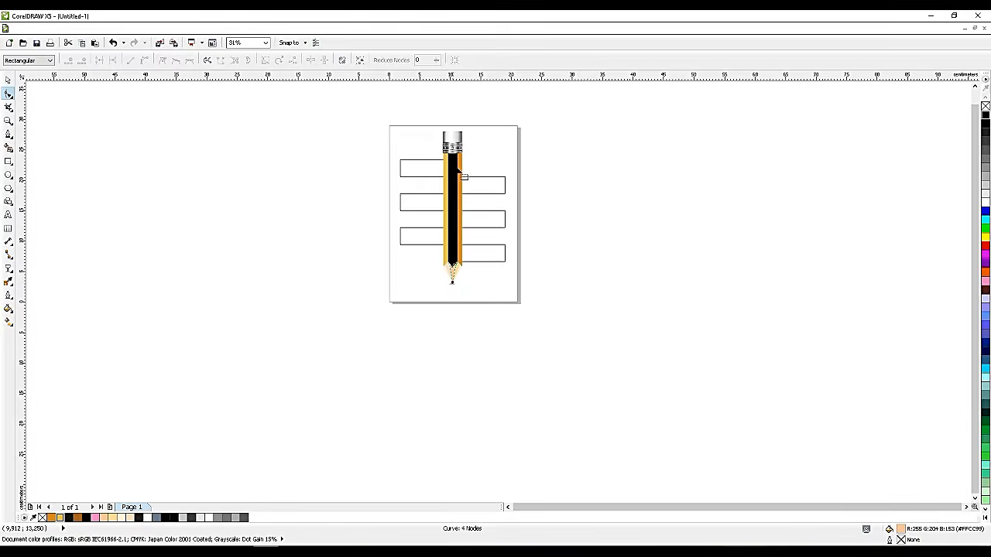
{"action": "scroll", "coordinate": [464, 175], "scroll_direction": "up", "scroll_amount": 1}
{"action": "left_click", "coordinate": [8, 80]}
{"action": "left_click_drag", "start_coordinate": [341, 131], "coordinate": [451, 155]}
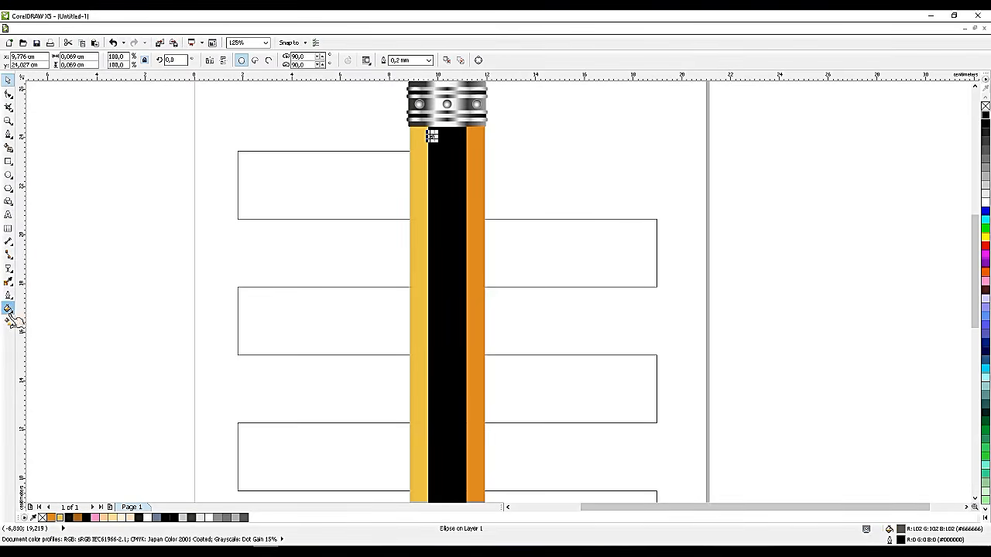
Blend the small grey circle near the bottom of the black stripe with the matching circle near its top
{"action": "left_click", "coordinate": [8, 309]}
{"action": "mouse_move", "coordinate": [9, 269]}
{"action": "left_click", "coordinate": [48, 270]}
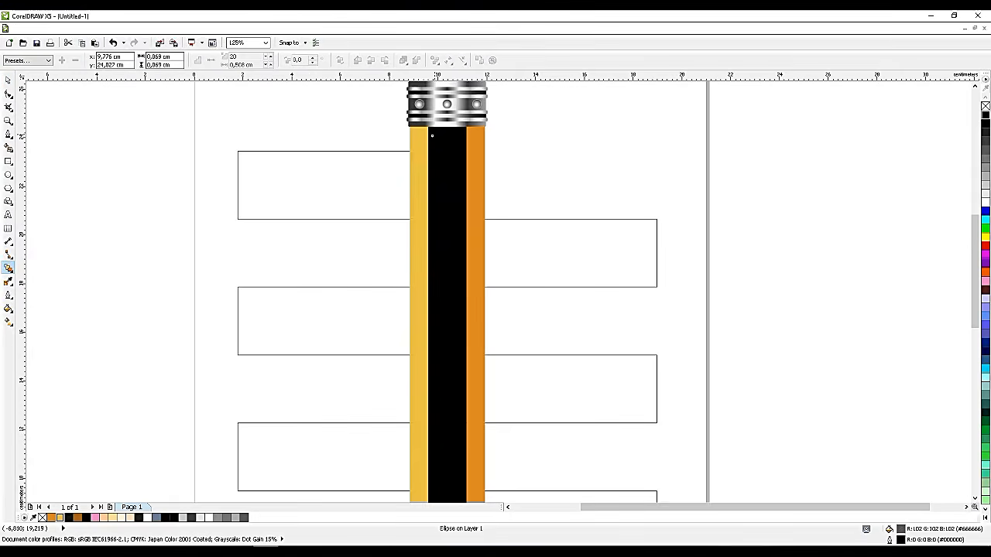
{"action": "left_click_drag", "start_coordinate": [432, 137], "coordinate": [448, 453]}
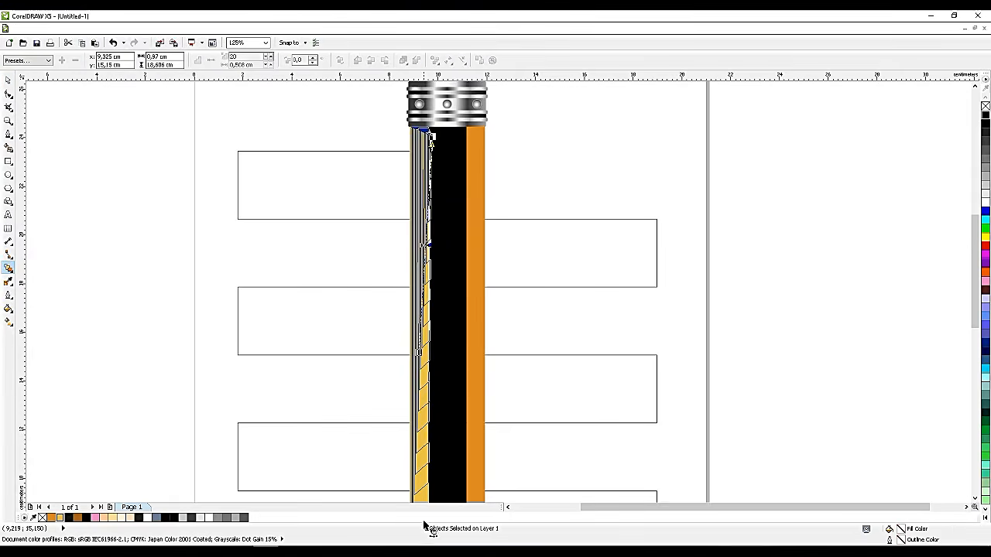
{"action": "mouse_move", "coordinate": [432, 137]}
{"action": "left_mouse_down"}
{"action": "mouse_move", "coordinate": [557, 504]}
{"action": "mouse_move", "coordinate": [544, 524]}
{"action": "mouse_move", "coordinate": [487, 498]}
{"action": "mouse_move", "coordinate": [558, 451]}
{"action": "mouse_move", "coordinate": [541, 374]}
{"action": "left_mouse_up"}
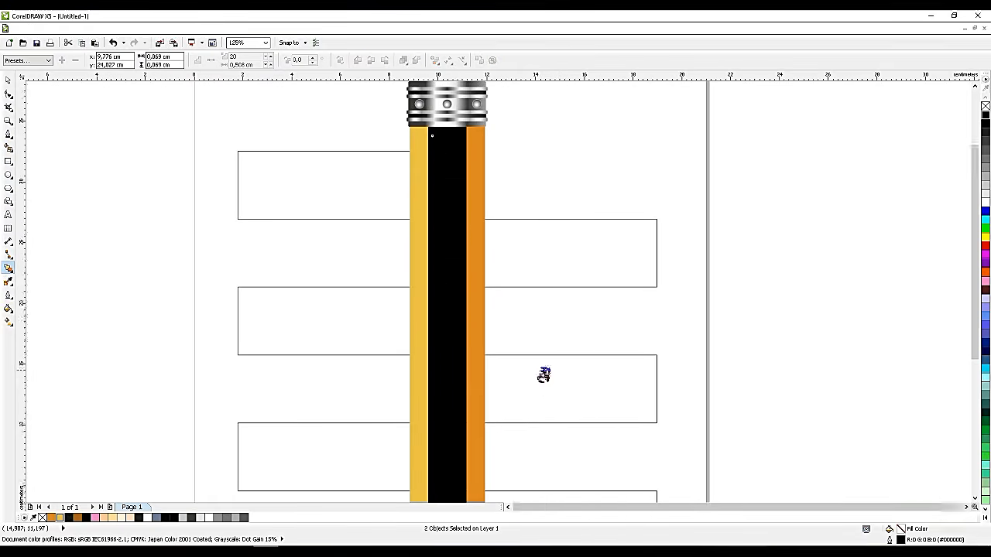
{"action": "scroll", "coordinate": [534, 387], "scroll_direction": "down", "scroll_amount": 4}
{"action": "scroll", "coordinate": [531, 405], "scroll_direction": "up", "scroll_amount": 6}
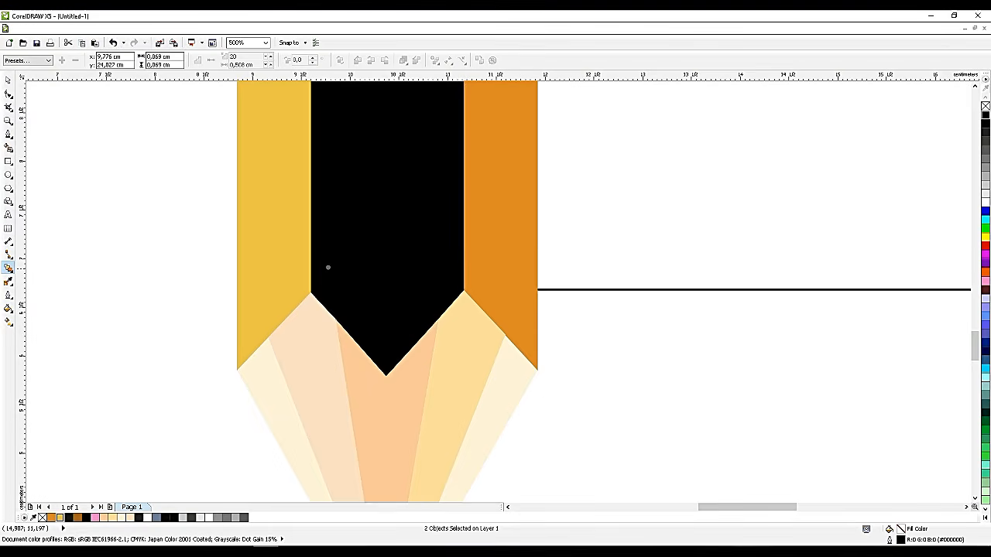
{"action": "scroll", "coordinate": [343, 337], "scroll_direction": "down", "scroll_amount": 5}
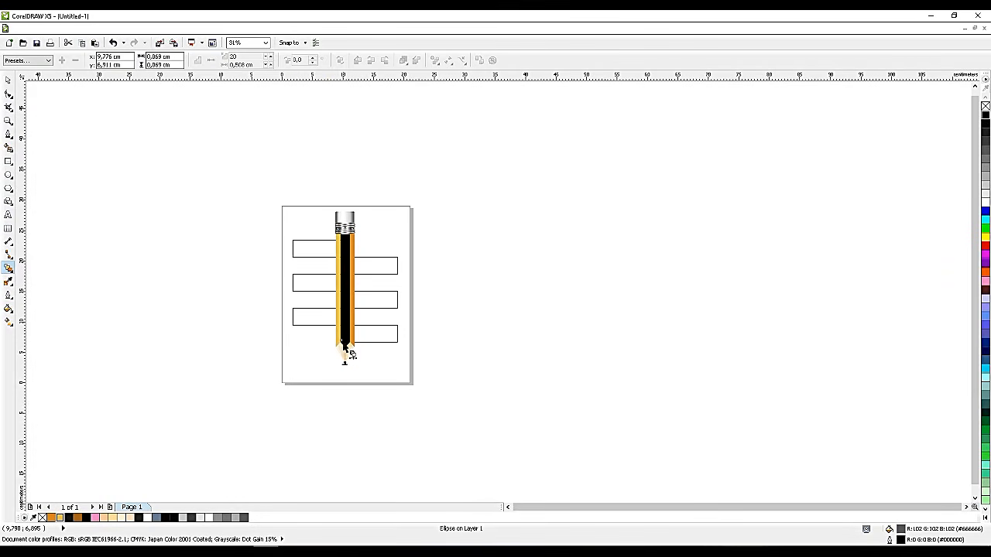
{"action": "left_click_drag", "start_coordinate": [342, 341], "coordinate": [346, 238]}
Set the number of blend steps for the column of dots to 200
{"action": "scroll", "coordinate": [344, 236], "scroll_direction": "up", "scroll_amount": 6}
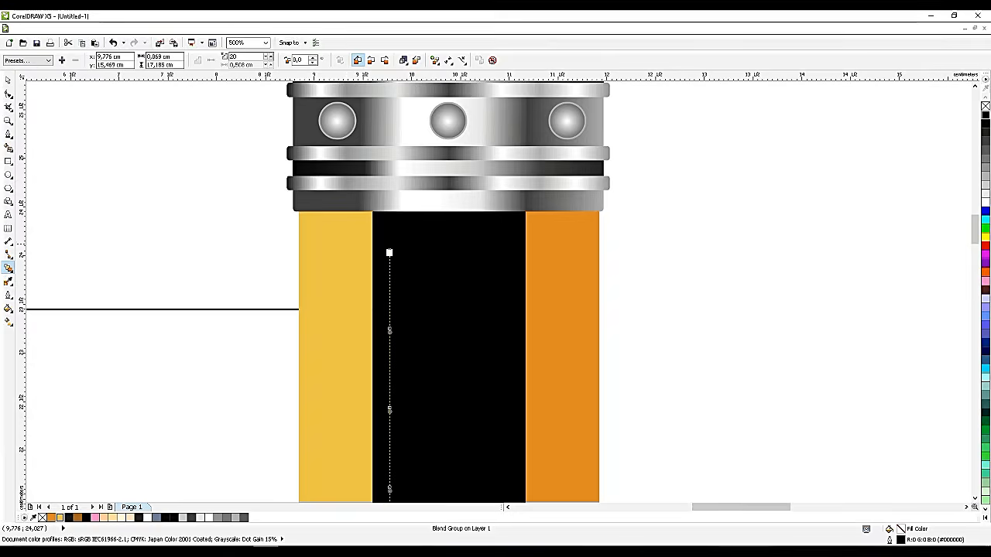
{"action": "scroll", "coordinate": [403, 265], "scroll_direction": "up", "scroll_amount": 3}
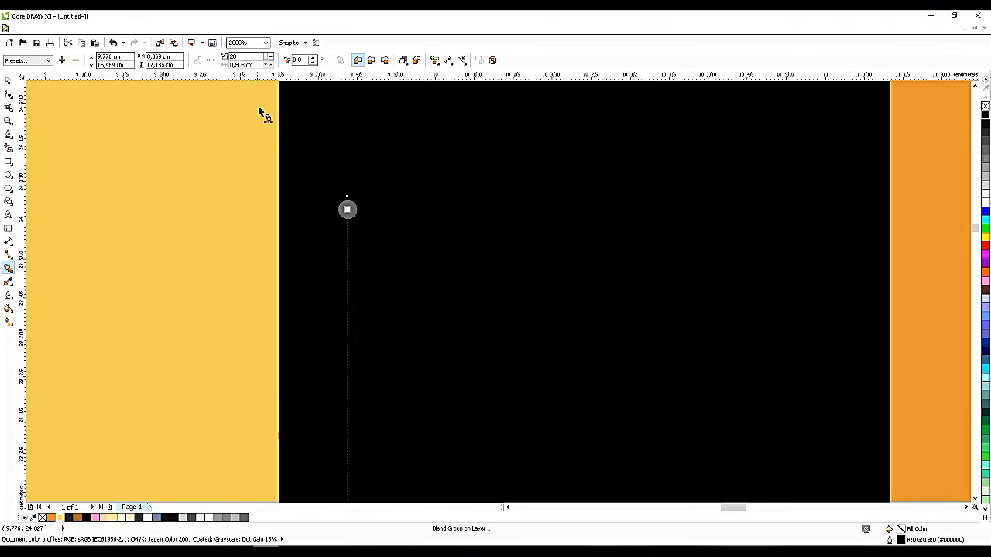
{"action": "scroll", "coordinate": [263, 116], "scroll_direction": "down", "scroll_amount": 3}
{"action": "left_click", "coordinate": [268, 56]}
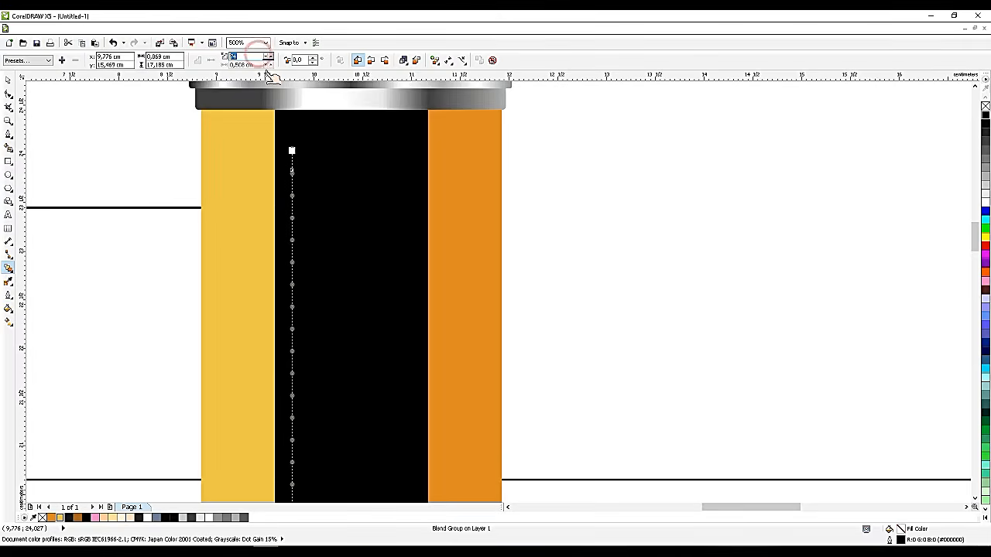
{"action": "type", "text": "200"}
{"action": "key", "text": "Return"}
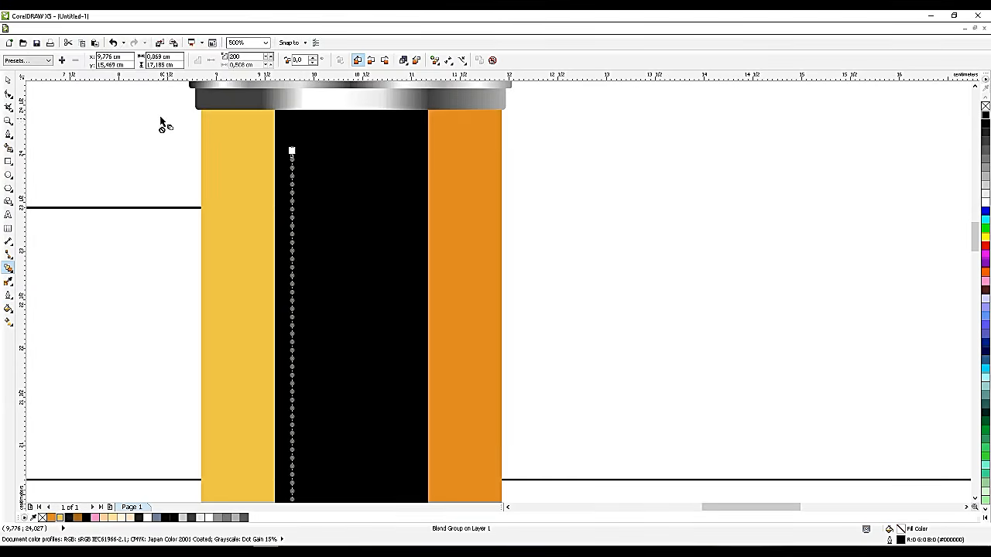
Stretch the blended dot column slightly upward toward the metal band, to a height of about 17.27 cm
{"action": "left_click", "coordinate": [9, 81]}
{"action": "left_click", "coordinate": [108, 124]}
{"action": "scroll", "coordinate": [335, 118], "scroll_direction": "down", "scroll_amount": 2}
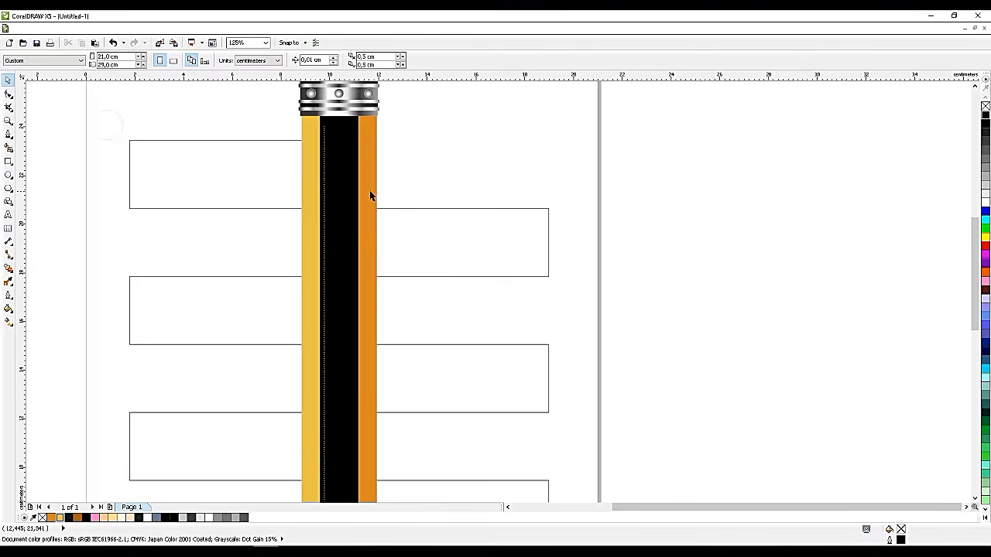
{"action": "scroll", "coordinate": [323, 147], "scroll_direction": "up", "scroll_amount": 2}
{"action": "left_click", "coordinate": [327, 124]}
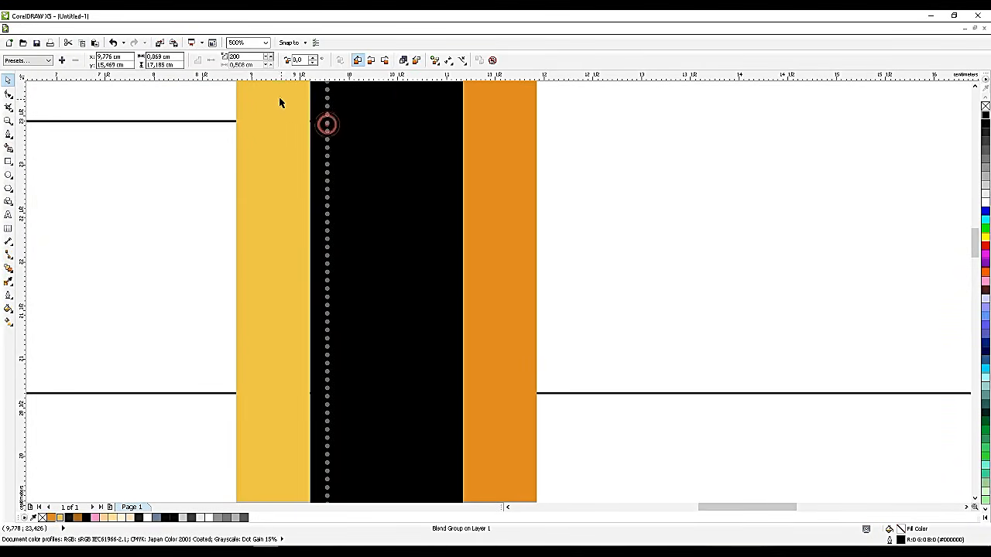
{"action": "scroll", "coordinate": [327, 116], "scroll_direction": "down", "scroll_amount": 2}
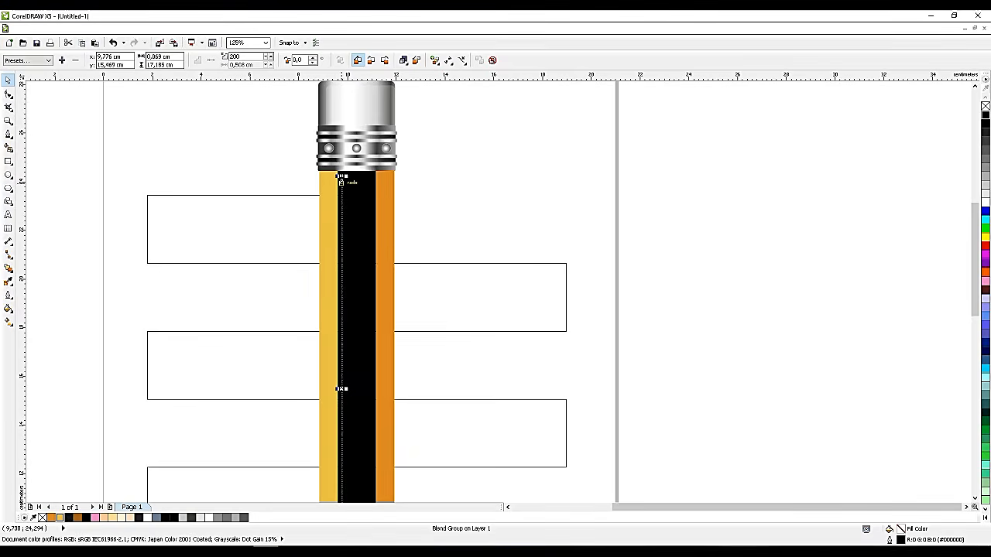
{"action": "scroll", "coordinate": [340, 186], "scroll_direction": "up", "scroll_amount": 1}
{"action": "scroll", "coordinate": [337, 175], "scroll_direction": "up", "scroll_amount": 2}
{"action": "left_click_drag", "start_coordinate": [347, 137], "coordinate": [359, 125]}
{"action": "left_click", "coordinate": [342, 137]}
Break the blend group of dots apart
{"action": "scroll", "coordinate": [407, 176], "scroll_direction": "down", "scroll_amount": 4}
{"action": "scroll", "coordinate": [406, 176], "scroll_direction": "down", "scroll_amount": 2}
{"action": "scroll", "coordinate": [405, 177], "scroll_direction": "up", "scroll_amount": 5}
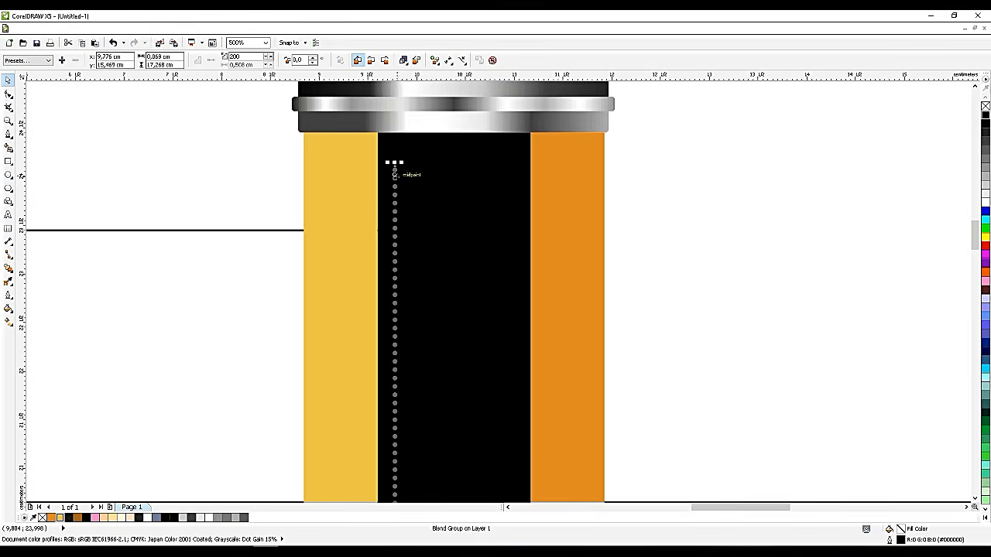
{"action": "right_click", "coordinate": [394, 177]}
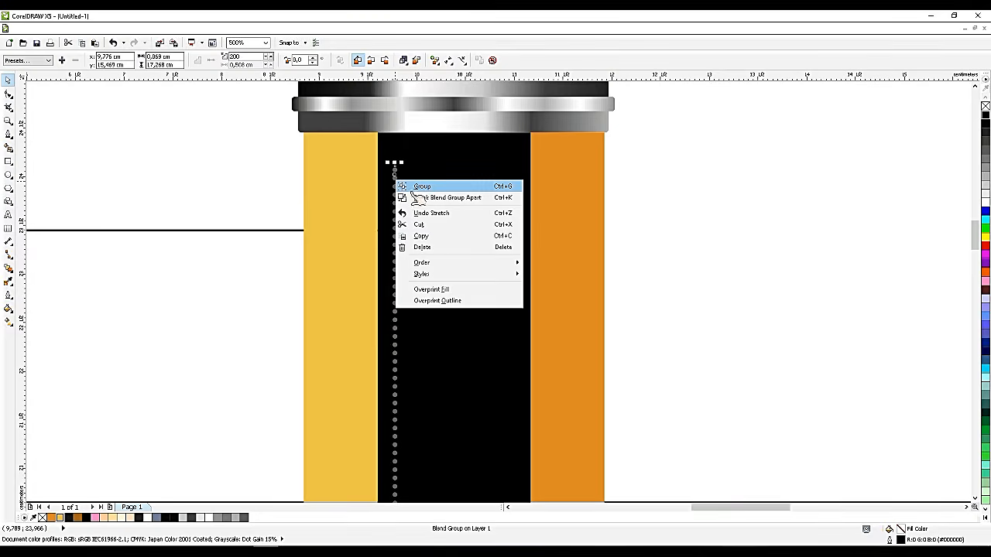
{"action": "left_click", "coordinate": [414, 194]}
Select all the dots of the column, leaving out the yellow stripe, and merge them into a single curve
{"action": "mouse_move", "coordinate": [247, 135]}
{"action": "left_mouse_down"}
{"action": "mouse_move", "coordinate": [424, 223]}
{"action": "mouse_move", "coordinate": [433, 326]}
{"action": "left_mouse_up"}
{"action": "scroll", "coordinate": [424, 217], "scroll_direction": "down", "scroll_amount": 4}
{"action": "scroll", "coordinate": [433, 298], "scroll_direction": "up", "scroll_amount": 1}
{"action": "scroll", "coordinate": [444, 305], "scroll_direction": "up", "scroll_amount": 1}
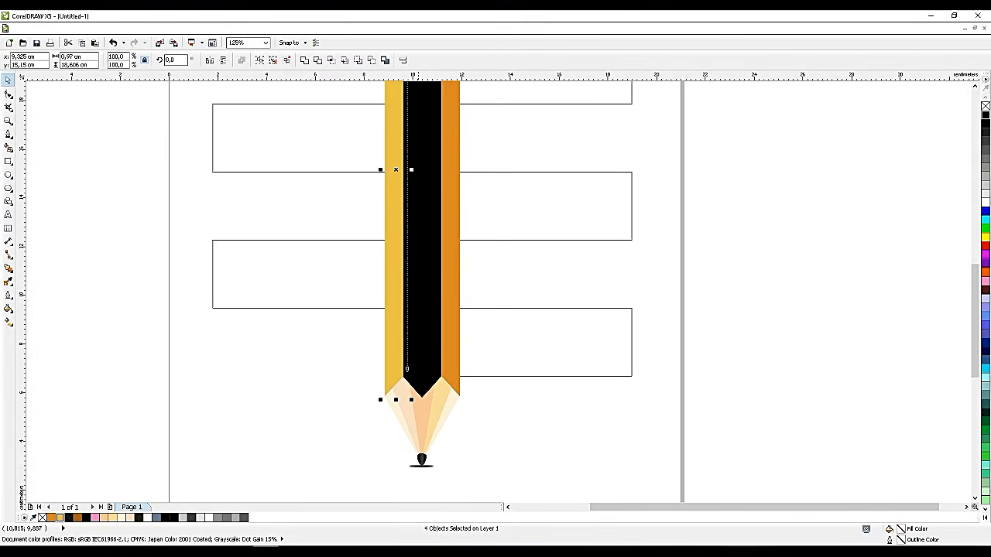
{"action": "scroll", "coordinate": [414, 341], "scroll_direction": "up", "scroll_amount": 1}
{"action": "left_click", "coordinate": [373, 383], "text": "shift"}
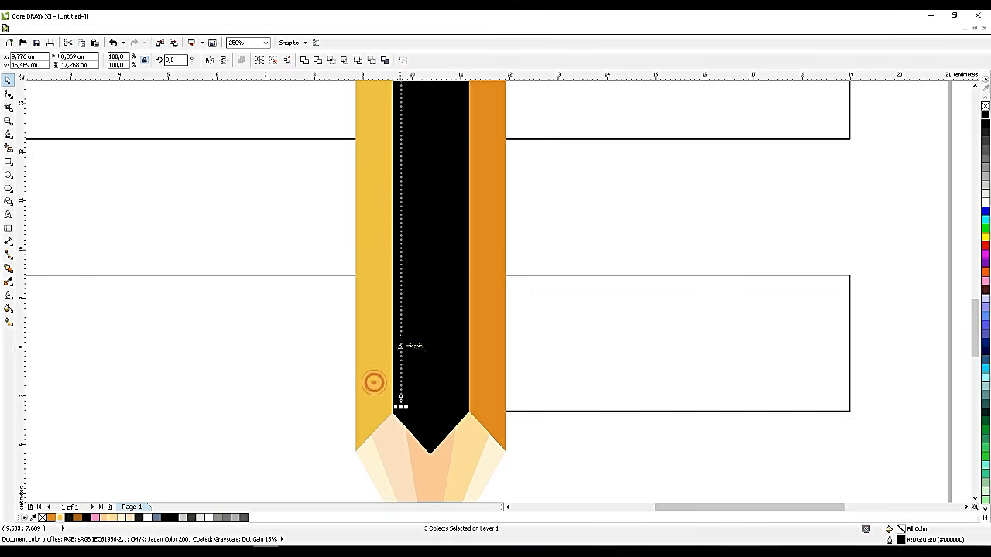
{"action": "left_click", "coordinate": [401, 402]}
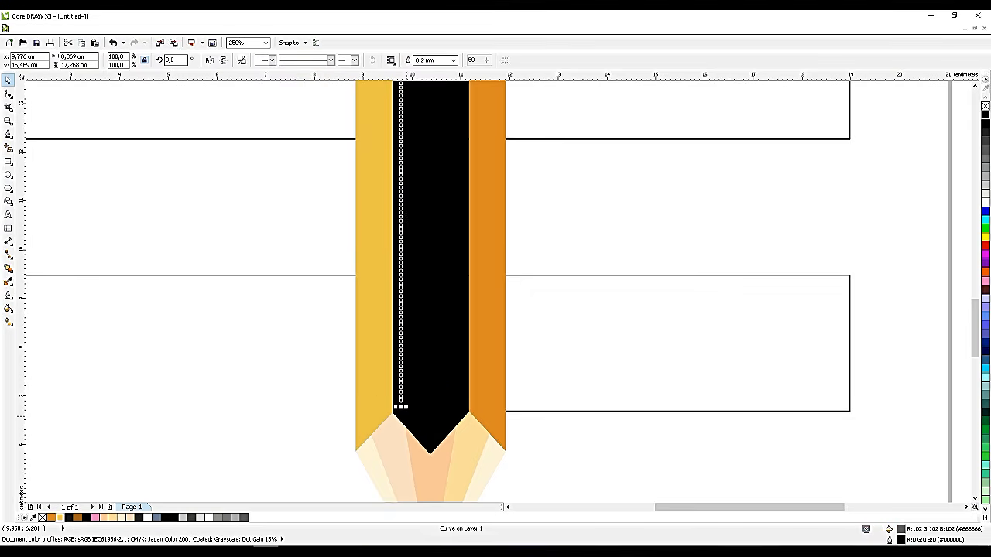
Duplicate the dot column ten times side by side across the black stripe
{"action": "scroll", "coordinate": [404, 412], "scroll_direction": "up", "scroll_amount": 2}
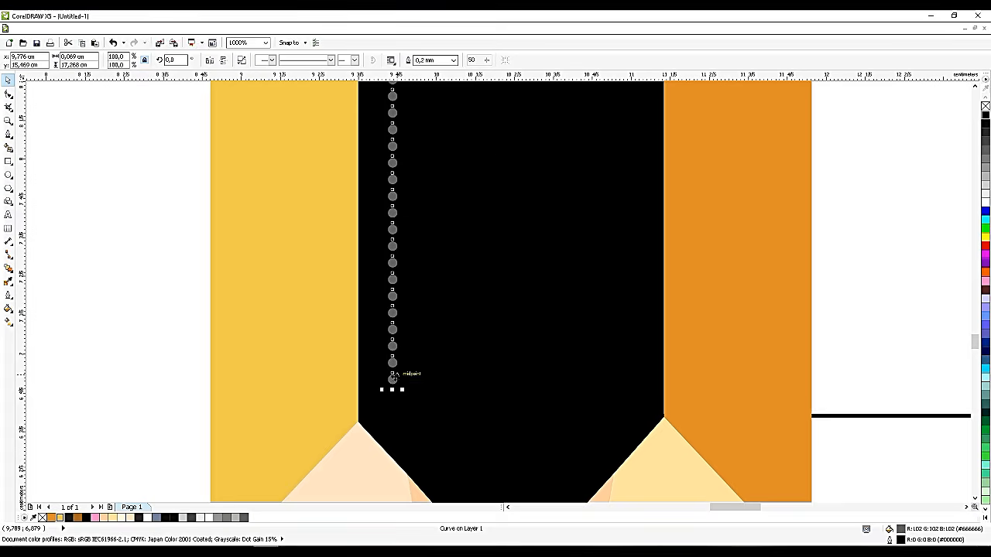
{"action": "key", "text": "ctrl+d"}
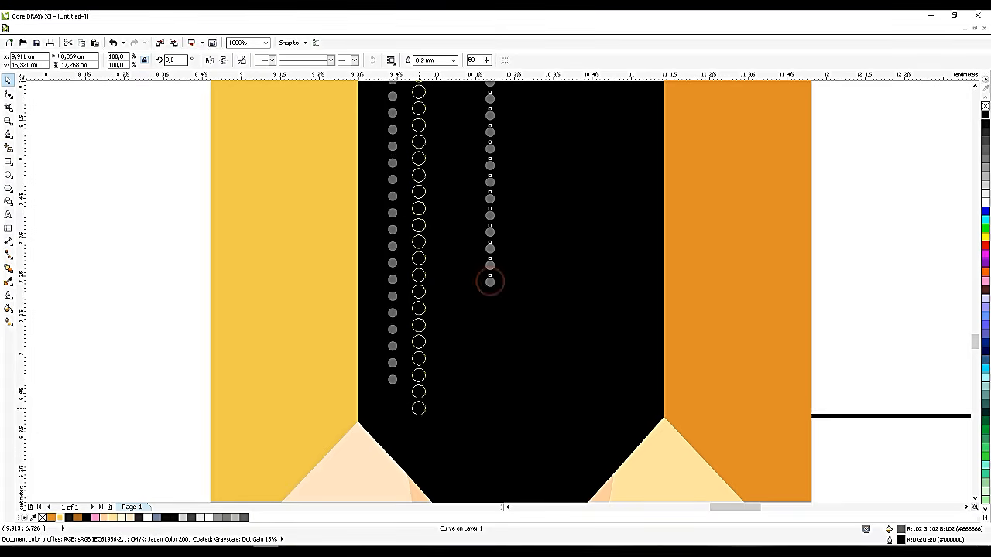
{"action": "left_click_drag", "start_coordinate": [490, 282], "coordinate": [496, 393]}
{"action": "key", "text": "ctrl+d"}
{"action": "key", "text": "ctrl+d"}
{"action": "key", "text": "ctrl+d"}
{"action": "key", "text": "ctrl+d"}
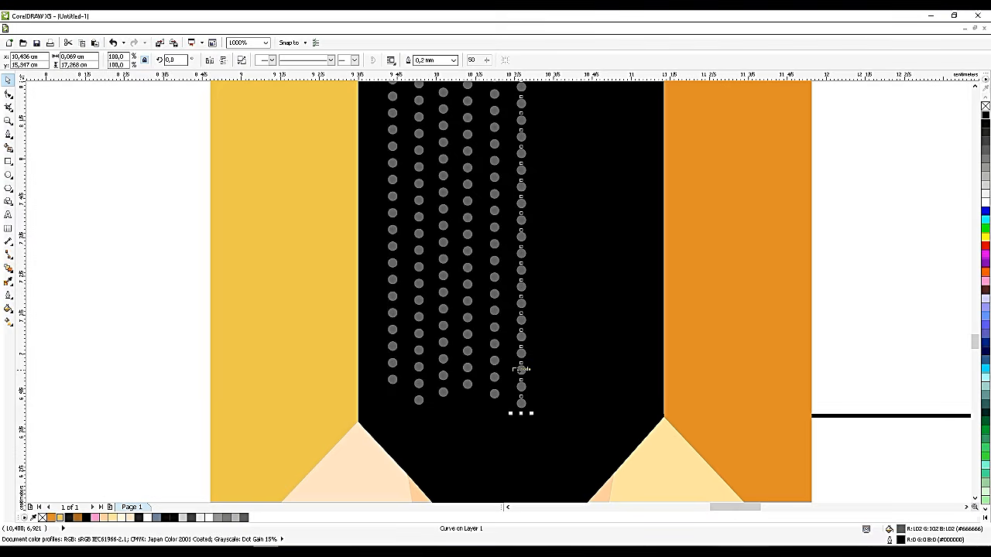
{"action": "key", "text": "ctrl+d"}
{"action": "key", "text": "ctrl+d"}
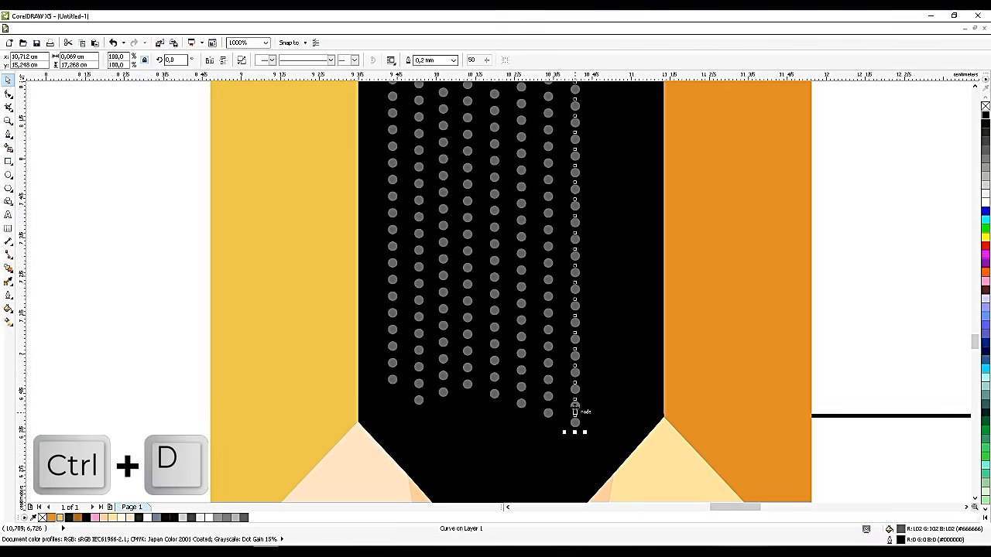
{"action": "key", "text": "ctrl+d"}
{"action": "key", "text": "ctrl+d"}
{"action": "key", "text": "ctrl+d"}
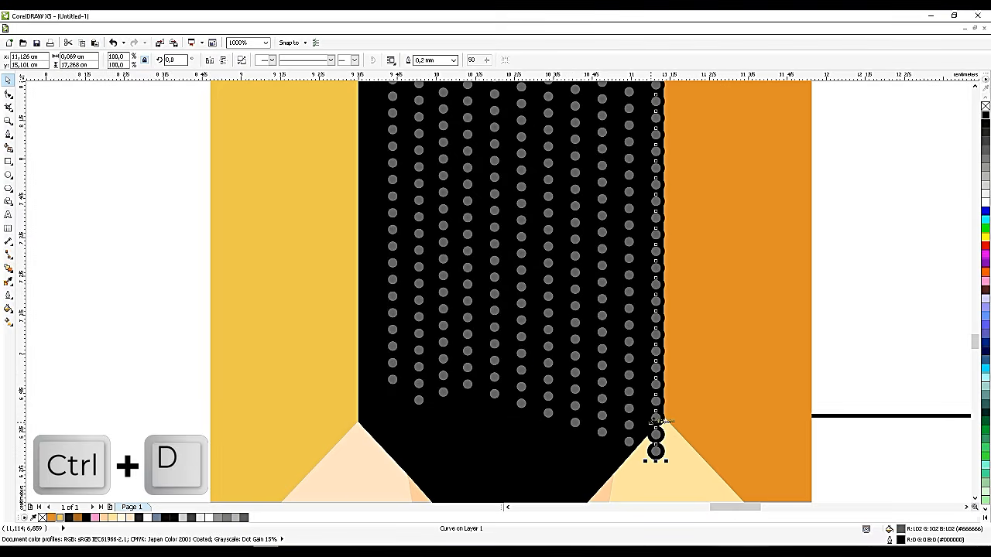
Move the four rightmost dot columns inward and upward so they fit inside the black stripe
{"action": "left_click_drag", "start_coordinate": [655, 422], "coordinate": [651, 395]}
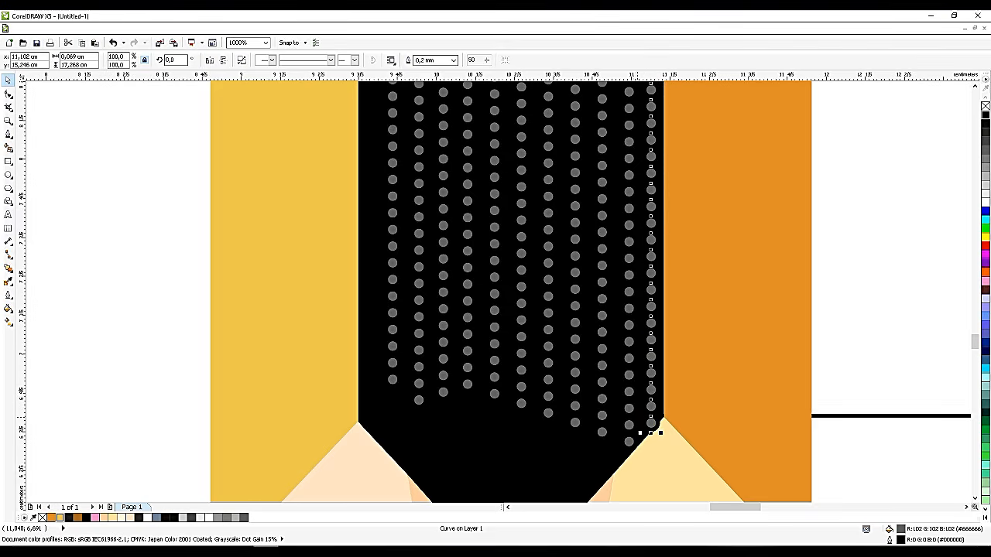
{"action": "left_click", "coordinate": [628, 408], "text": "shift"}
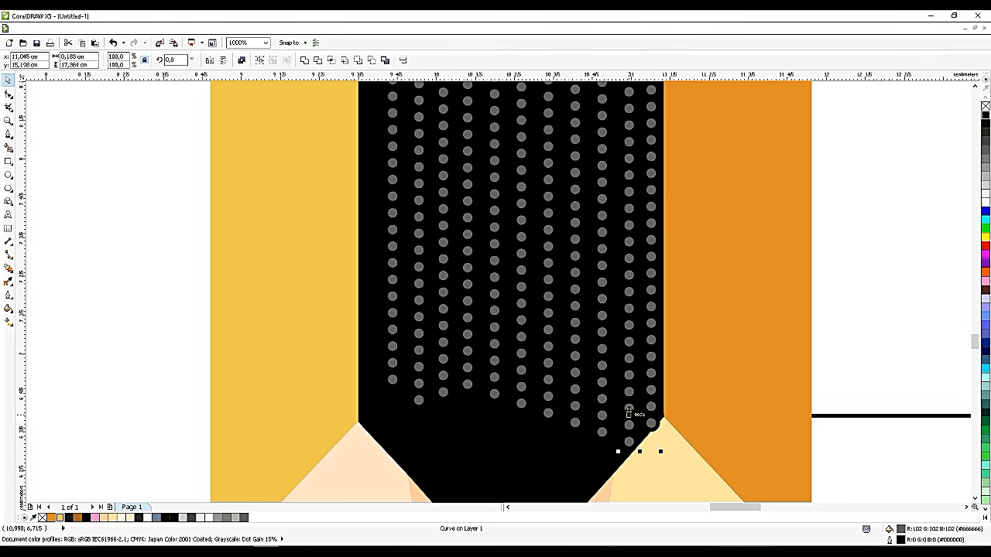
{"action": "left_click", "coordinate": [813, 395]}
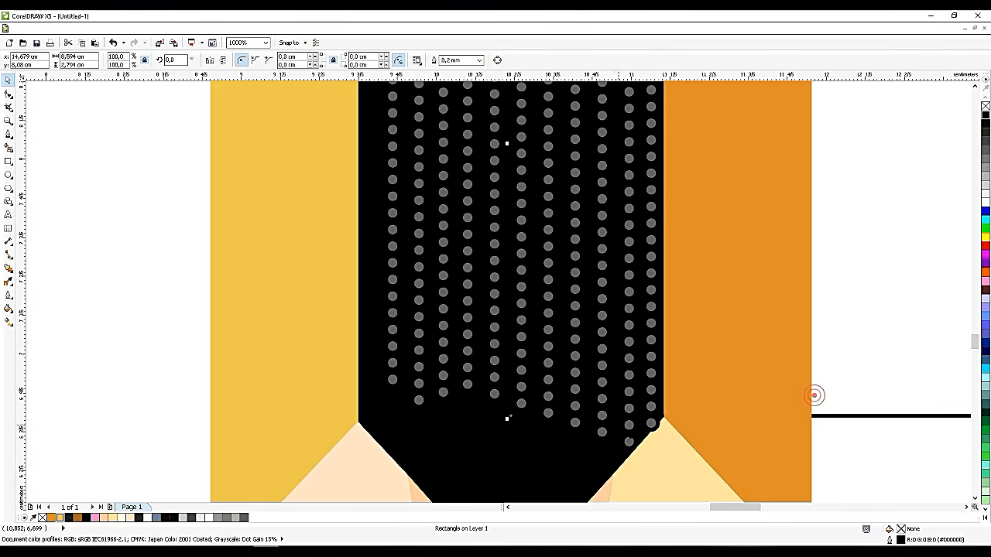
{"action": "left_click_drag", "start_coordinate": [650, 425], "coordinate": [568, 404]}
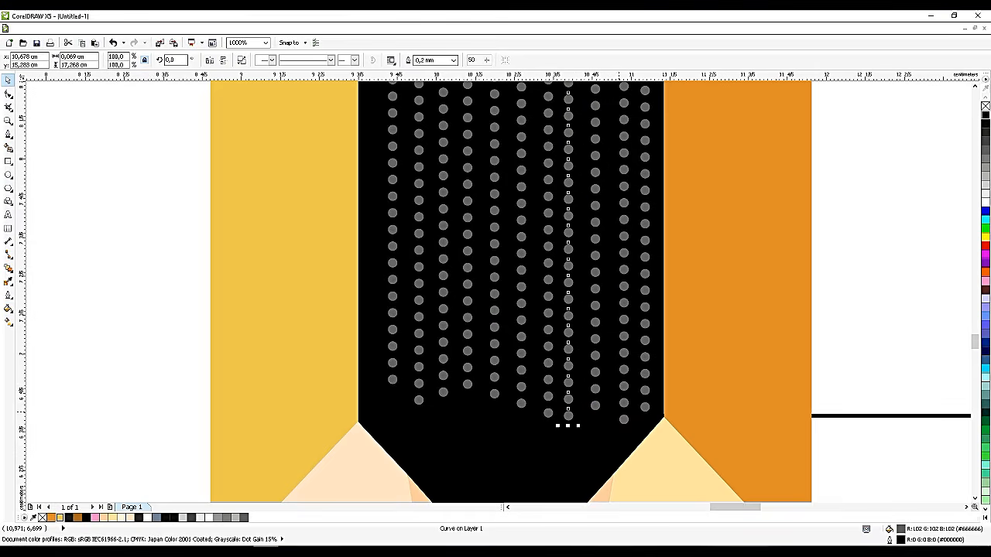
Group all eleven dot columns and shift the group slightly left to centre it on the black stripe
{"action": "left_click", "coordinate": [595, 406], "text": "shift"}
{"action": "left_click", "coordinate": [623, 403], "text": "shift"}
{"action": "left_click", "coordinate": [644, 404], "text": "shift"}
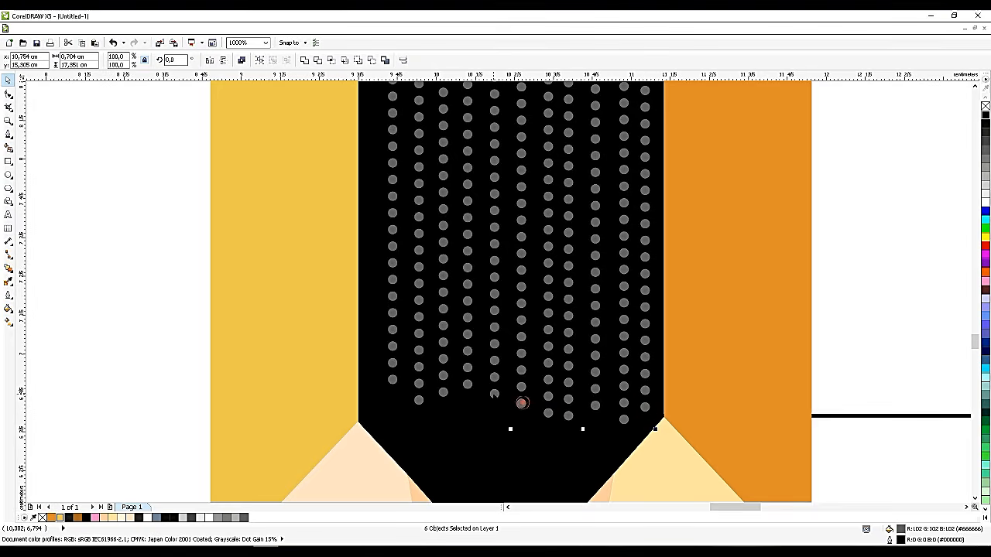
{"action": "left_click", "coordinate": [417, 401], "text": "shift"}
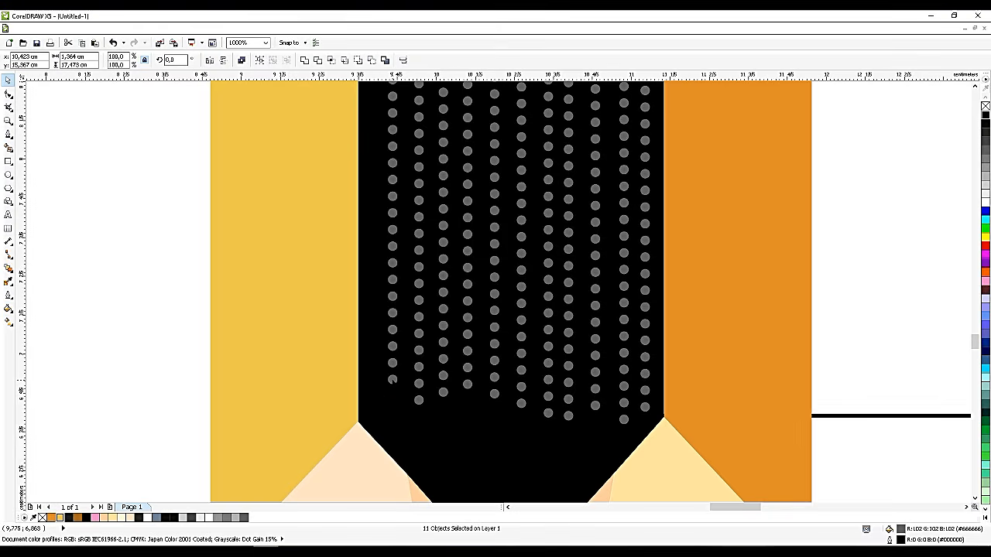
{"action": "key", "text": "ctrl+g"}
{"action": "left_click_drag", "start_coordinate": [392, 379], "coordinate": [386, 379]}
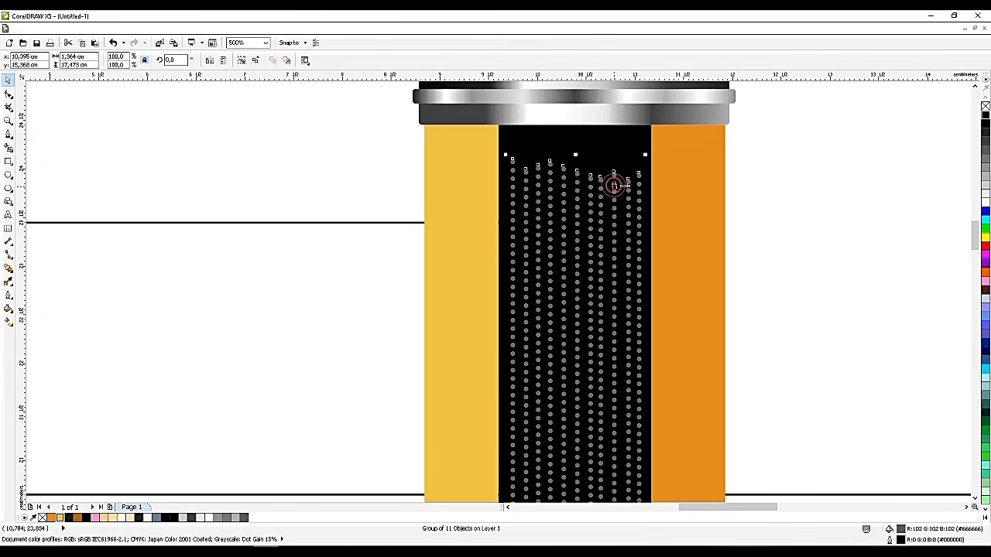
{"action": "left_click", "coordinate": [804, 169]}
{"action": "scroll", "coordinate": [678, 209], "scroll_direction": "down", "scroll_amount": 5}
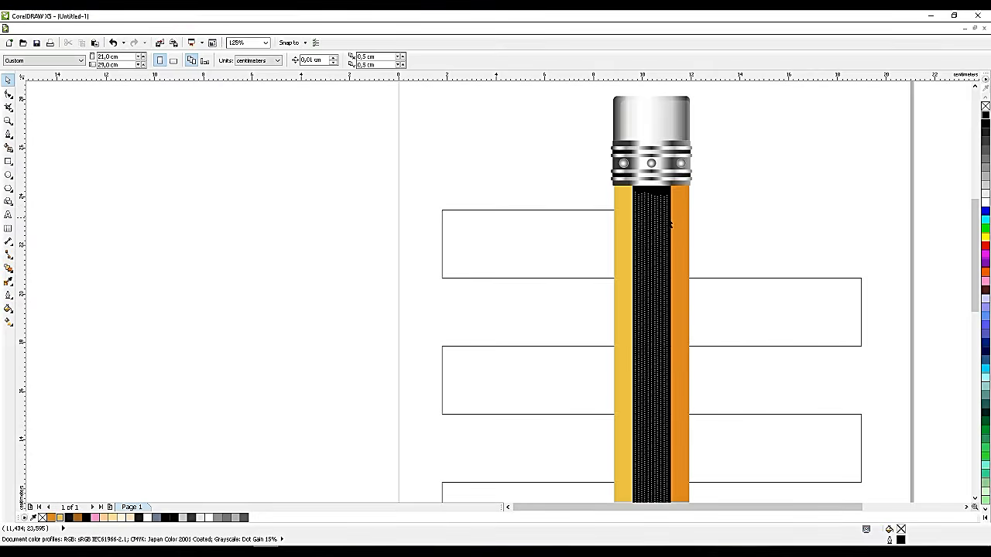
{"action": "scroll", "coordinate": [685, 224], "scroll_direction": "up", "scroll_amount": 1}
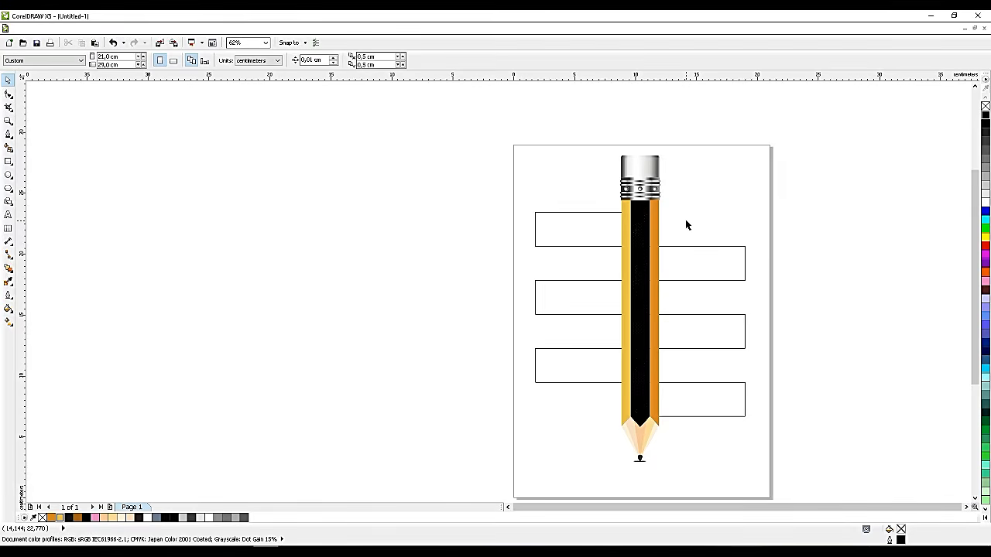
Shorten the upper and middle rectangles left of the pencil to about 7.05 cm wide, ending at the pencil's edge
{"action": "left_click", "coordinate": [555, 233]}
{"action": "scroll", "coordinate": [618, 228], "scroll_direction": "up", "scroll_amount": 4}
{"action": "left_click_drag", "start_coordinate": [704, 230], "coordinate": [629, 237]}
{"action": "scroll", "coordinate": [599, 237], "scroll_direction": "down", "scroll_amount": 2}
{"action": "left_click", "coordinate": [603, 355]}
{"action": "left_click_drag", "start_coordinate": [655, 371], "coordinate": [616, 371]}
Shorten the upper right and lower left rectangles to about 7.05 cm wide, ending at the pencil's edges
{"action": "left_click", "coordinate": [712, 286]}
{"action": "left_click_drag", "start_coordinate": [650, 303], "coordinate": [686, 303]}
{"action": "scroll", "coordinate": [686, 303], "scroll_direction": "down", "scroll_amount": 2}
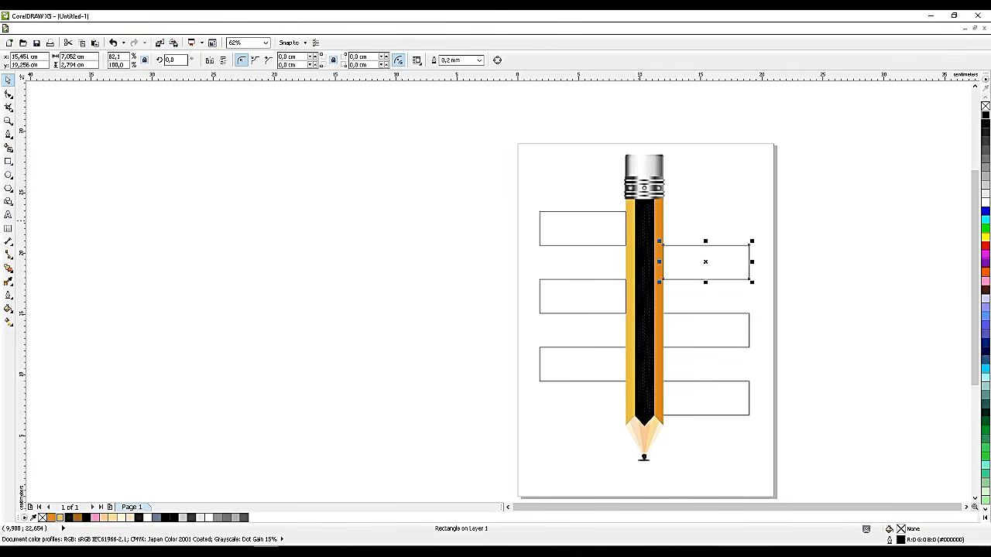
{"action": "left_click", "coordinate": [624, 358]}
{"action": "scroll", "coordinate": [624, 368], "scroll_direction": "up", "scroll_amount": 4}
{"action": "left_click_drag", "start_coordinate": [706, 343], "coordinate": [648, 345]}
{"action": "scroll", "coordinate": [560, 341], "scroll_direction": "down", "scroll_amount": 4}
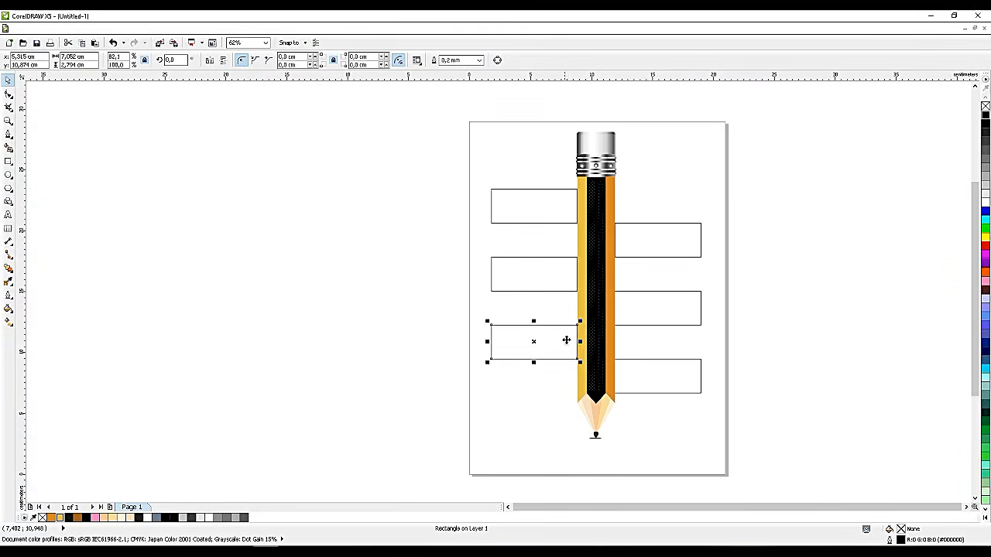
Select the three rectangles left of the pencil and widen them outward to about 8.35 cm
{"action": "left_click", "coordinate": [508, 206]}
{"action": "left_click", "coordinate": [510, 264], "text": "shift"}
{"action": "left_click", "coordinate": [511, 326], "text": "shift"}
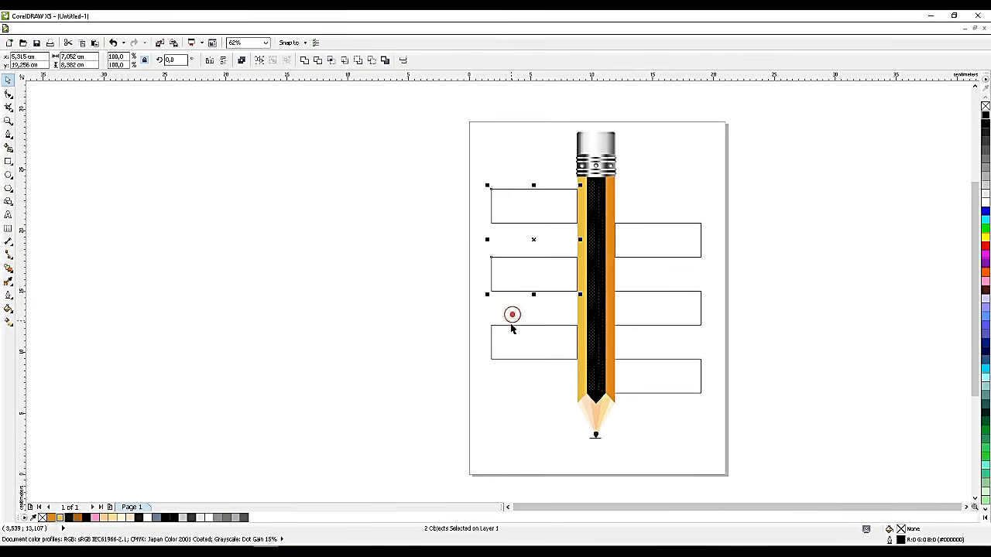
{"action": "left_click_drag", "start_coordinate": [487, 273], "coordinate": [471, 274]}
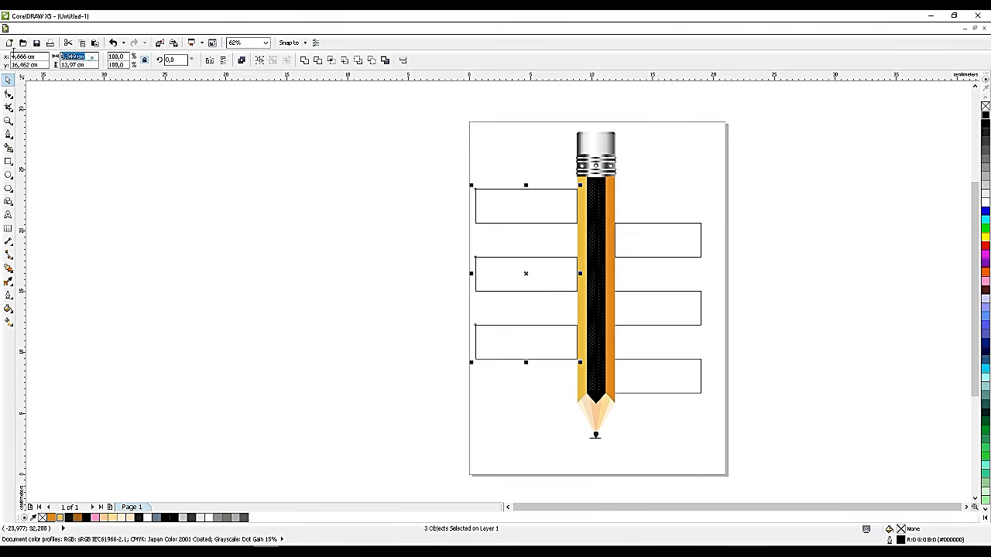
Try to set the three selected rectangles on the pencil's right side to a width of 8.349 cm together
{"action": "left_click", "coordinate": [639, 241]}
{"action": "left_click", "coordinate": [649, 306], "text": "shift"}
{"action": "left_click", "coordinate": [654, 370], "text": "shift"}
{"action": "left_click_drag", "start_coordinate": [90, 56], "coordinate": [17, 60]}
{"action": "type", "text": "8,349"}
{"action": "key", "text": "Return"}
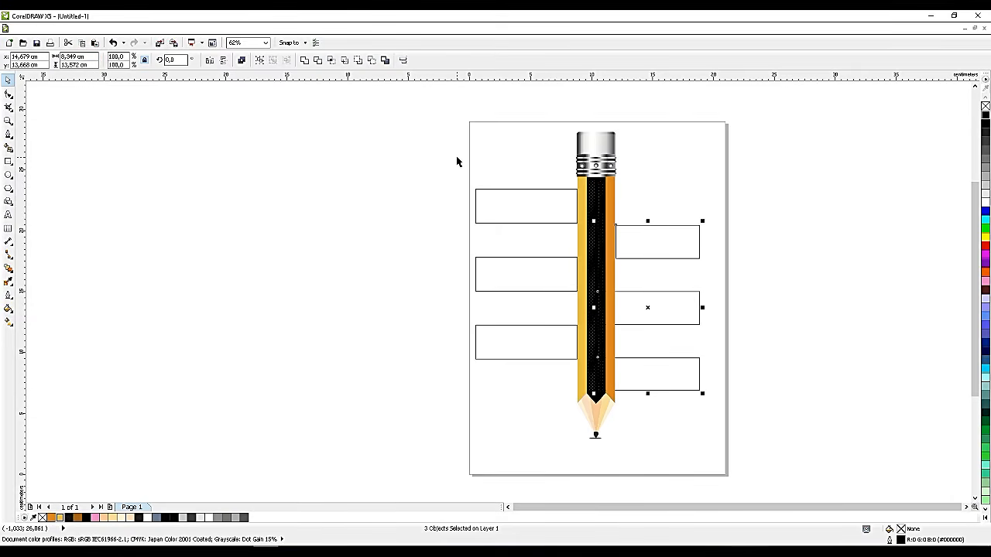
Set the upper right rectangle's width to 8.349 cm, matching the rectangles left of the pencil
{"action": "left_click", "coordinate": [504, 205]}
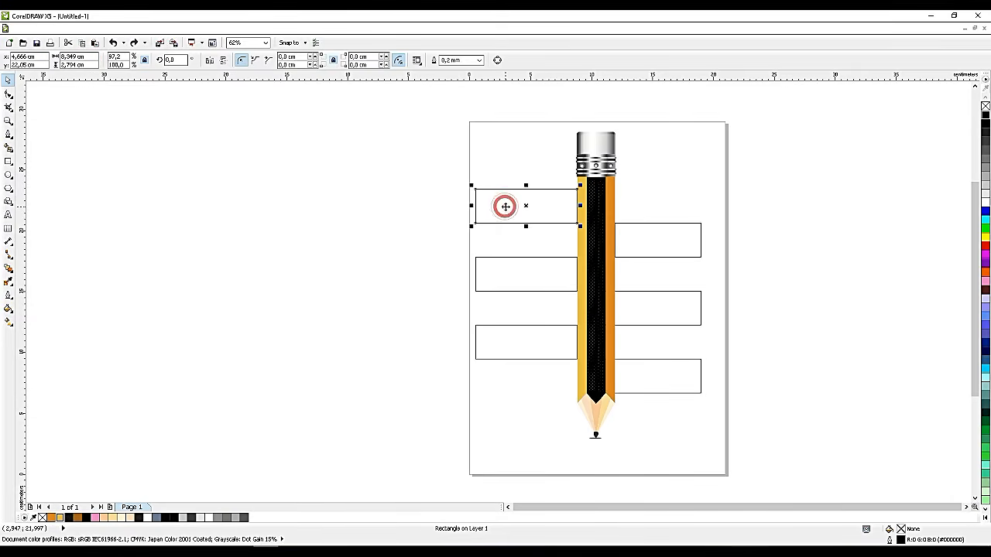
{"action": "left_click", "coordinate": [540, 276], "text": "shift"}
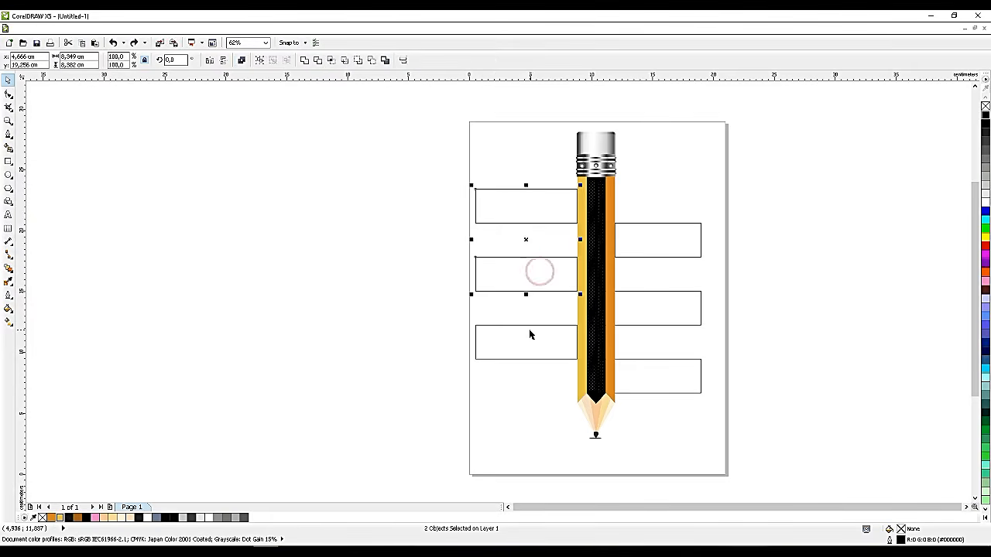
{"action": "left_click", "coordinate": [531, 333]}
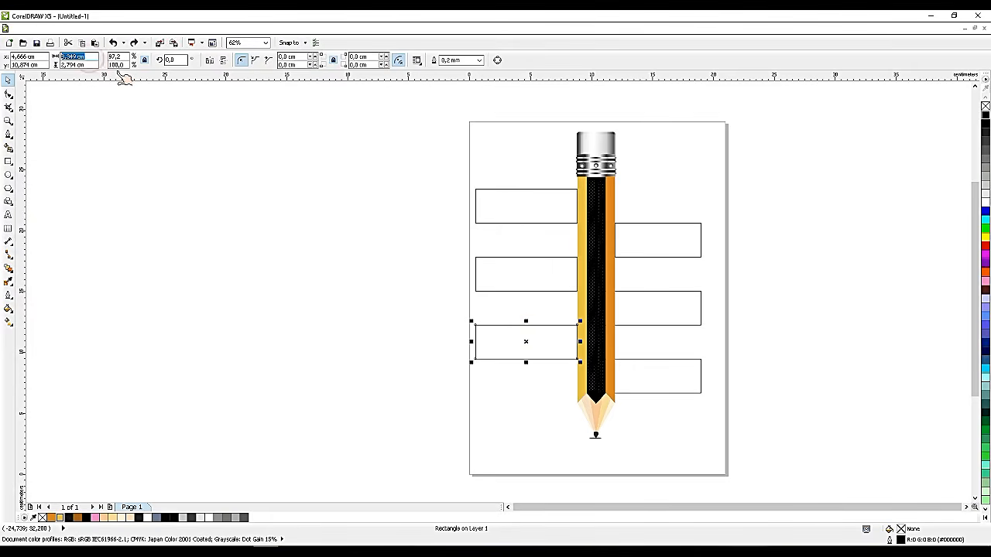
{"action": "left_click", "coordinate": [630, 237]}
{"action": "left_click", "coordinate": [116, 56]}
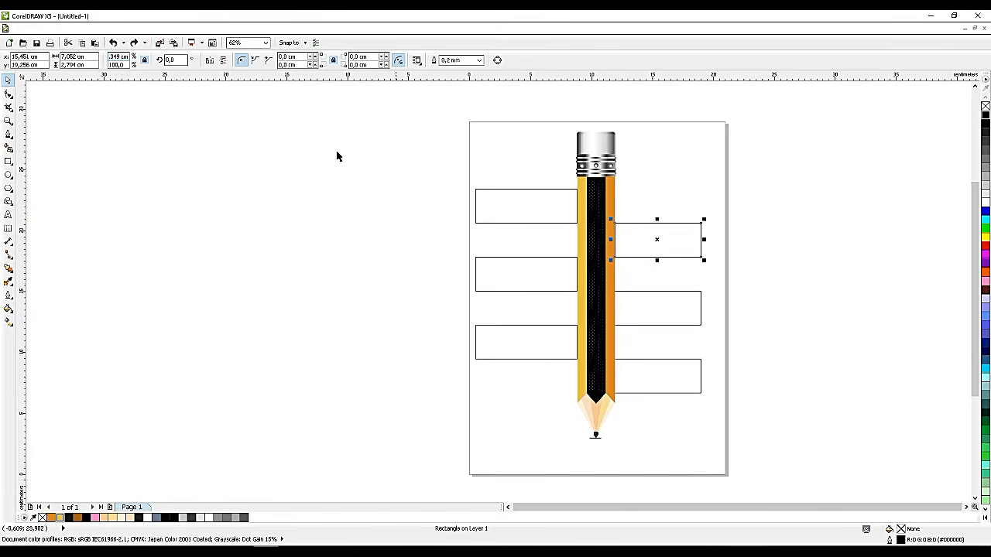
{"action": "left_click", "coordinate": [95, 59]}
{"action": "type", "text": "8,349 cm"}
{"action": "key", "text": "Return"}
Set the widths of the middle and lower rectangles right of the pencil to 8.349 cm
{"action": "left_click", "coordinate": [664, 297]}
{"action": "key", "text": "Return"}
{"action": "left_click", "coordinate": [680, 361]}
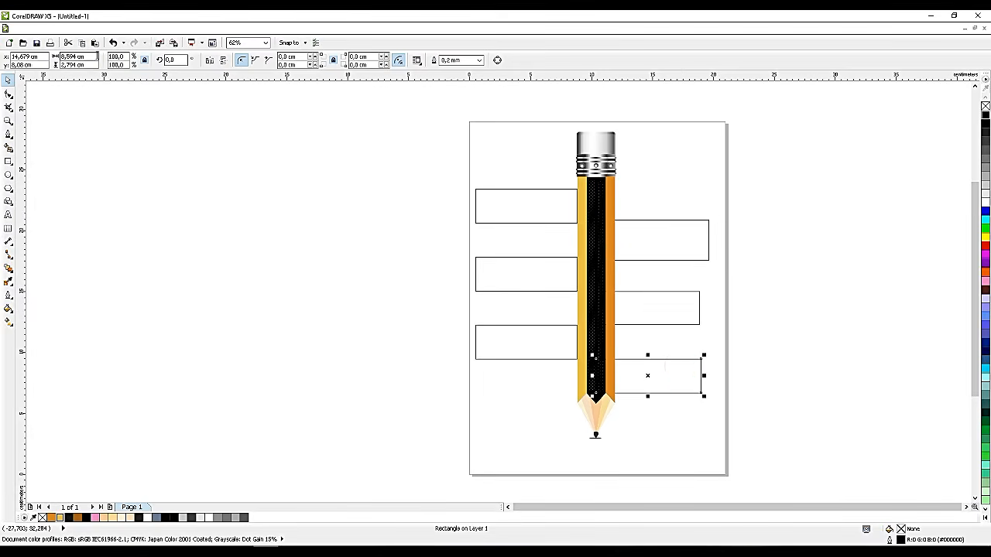
{"action": "type", "text": "8,349"}
{"action": "key", "text": "Return"}
Move the three rectangles on the right outward so their inner edges meet the pencil's orange edge
{"action": "scroll", "coordinate": [678, 385], "scroll_direction": "up", "scroll_amount": 5}
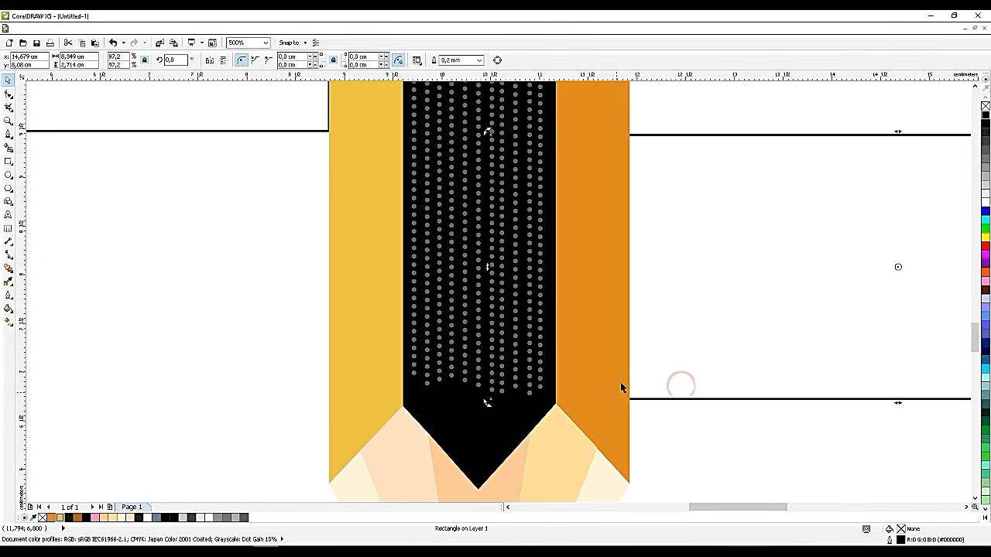
{"action": "left_click", "coordinate": [654, 358]}
{"action": "left_click_drag", "start_coordinate": [651, 285], "coordinate": [789, 289]}
{"action": "scroll", "coordinate": [654, 365], "scroll_direction": "down", "scroll_amount": 5}
{"action": "scroll", "coordinate": [657, 291], "scroll_direction": "up", "scroll_amount": 2}
{"action": "left_click_drag", "start_coordinate": [660, 273], "coordinate": [736, 277]}
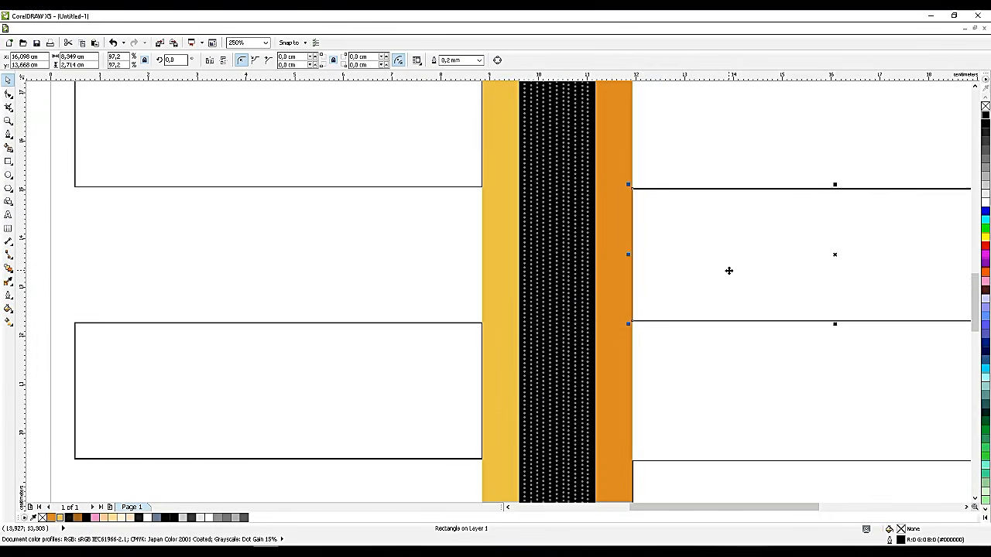
{"action": "scroll", "coordinate": [686, 310], "scroll_direction": "down", "scroll_amount": 5}
{"action": "scroll", "coordinate": [689, 224], "scroll_direction": "up", "scroll_amount": 2}
{"action": "scroll", "coordinate": [688, 230], "scroll_direction": "up", "scroll_amount": 2}
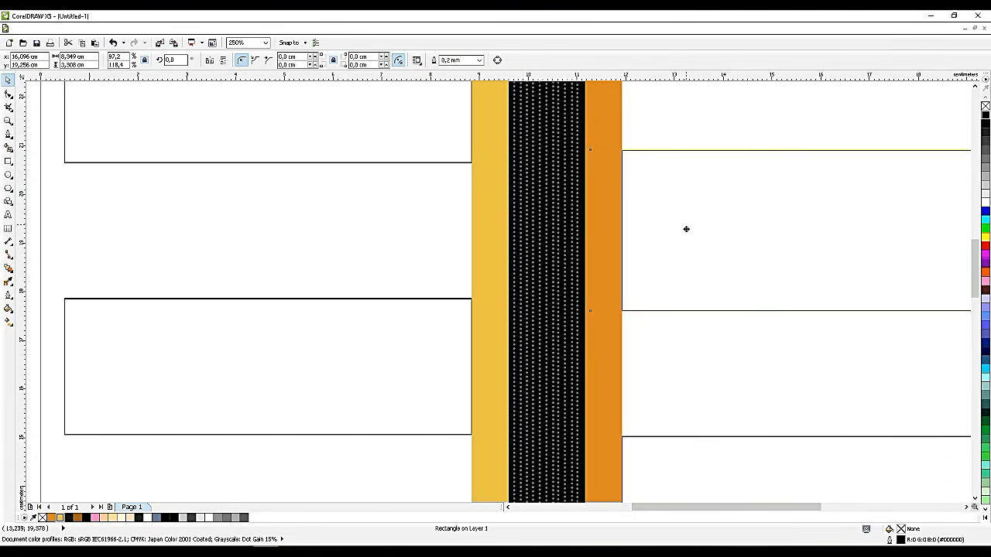
{"action": "scroll", "coordinate": [686, 229], "scroll_direction": "down", "scroll_amount": 2}
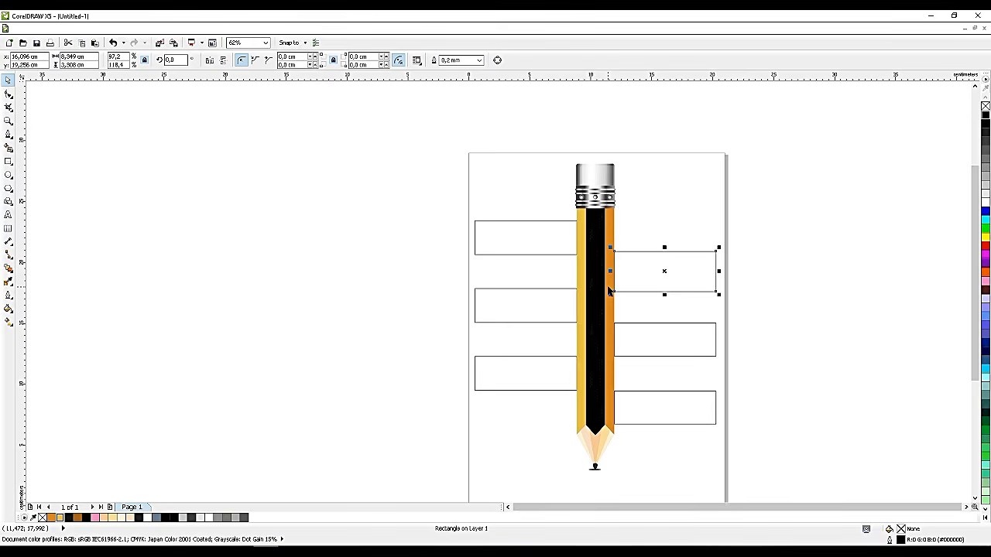
Add the artistic text "1" in the empty area left of the page and set its font to Montserrat ExtraBold
{"action": "left_click", "coordinate": [8, 216]}
{"action": "left_click", "coordinate": [231, 239]}
{"action": "type", "text": "1"}
{"action": "key", "text": "ctrl+space"}
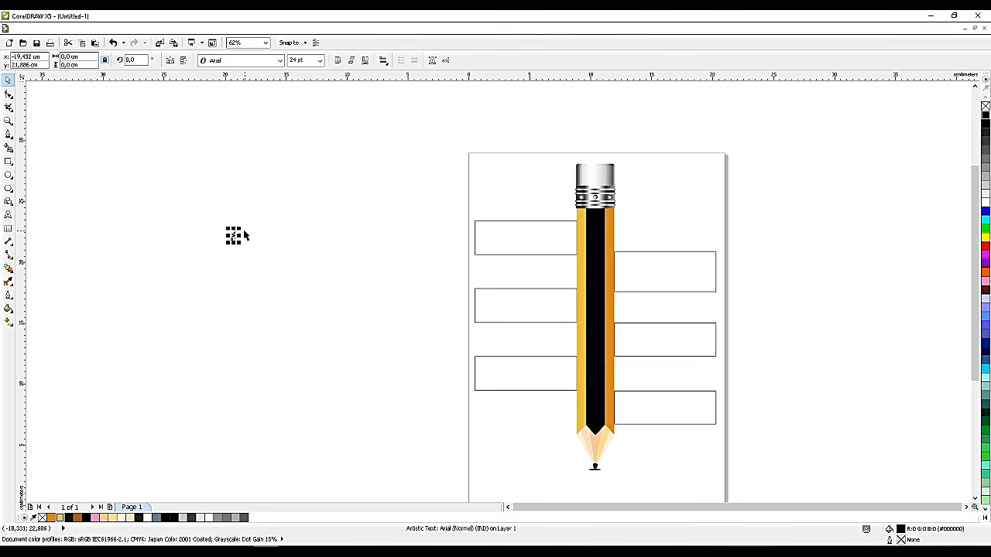
{"action": "left_click", "coordinate": [259, 60]}
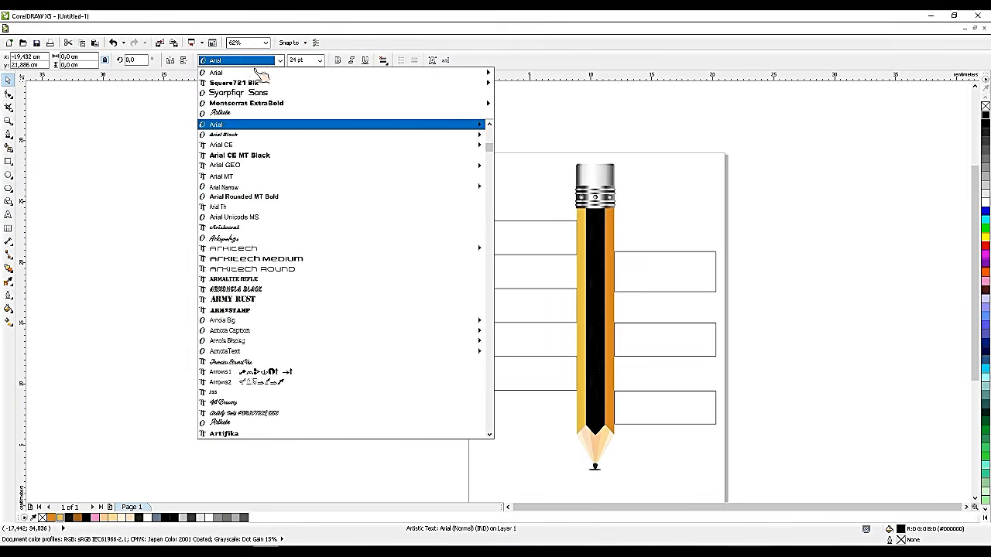
{"action": "left_click", "coordinate": [247, 103]}
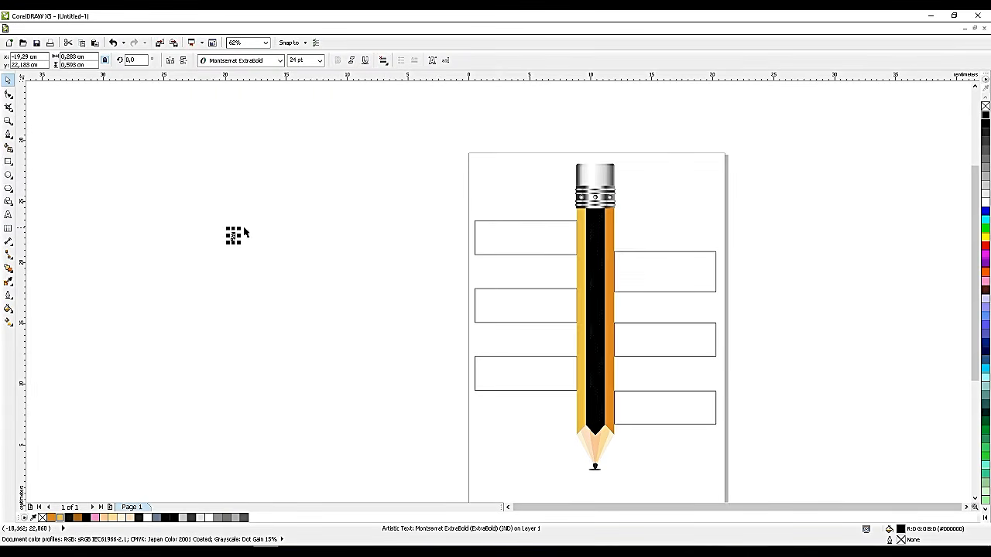
Enlarge the numeral 1 to about 205.7 pt and change its font to Square721 Blk
{"action": "left_click_drag", "start_coordinate": [239, 230], "coordinate": [276, 199]}
{"action": "left_click", "coordinate": [271, 62]}
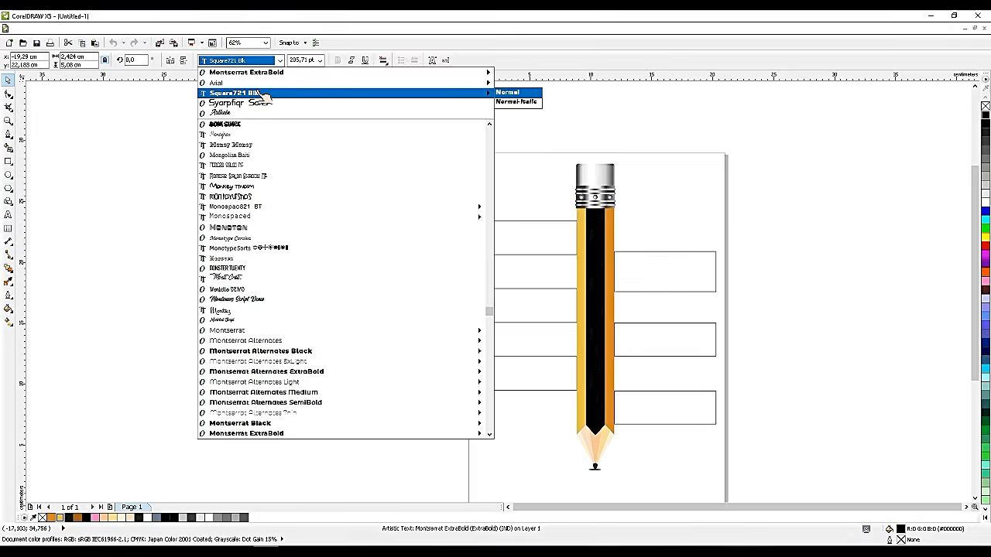
{"action": "left_click", "coordinate": [261, 94]}
{"action": "double_click", "coordinate": [266, 233]}
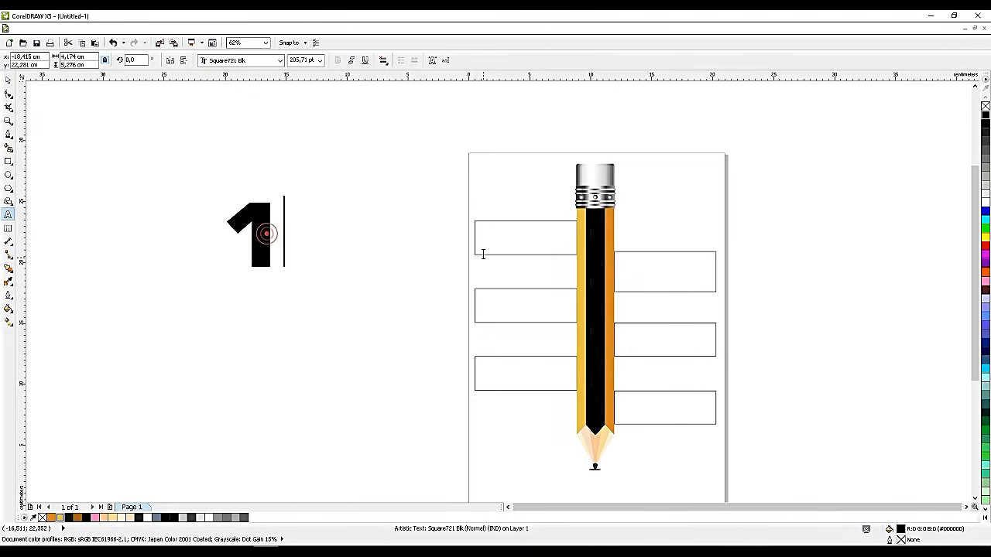
Move the numeral 1 beside the upper left rectangle and shrink it to about 88 pt
{"action": "left_click", "coordinate": [8, 80]}
{"action": "mouse_move", "coordinate": [267, 217]}
{"action": "left_mouse_down"}
{"action": "mouse_move", "coordinate": [494, 188]}
{"action": "mouse_move", "coordinate": [480, 204]}
{"action": "left_mouse_up"}
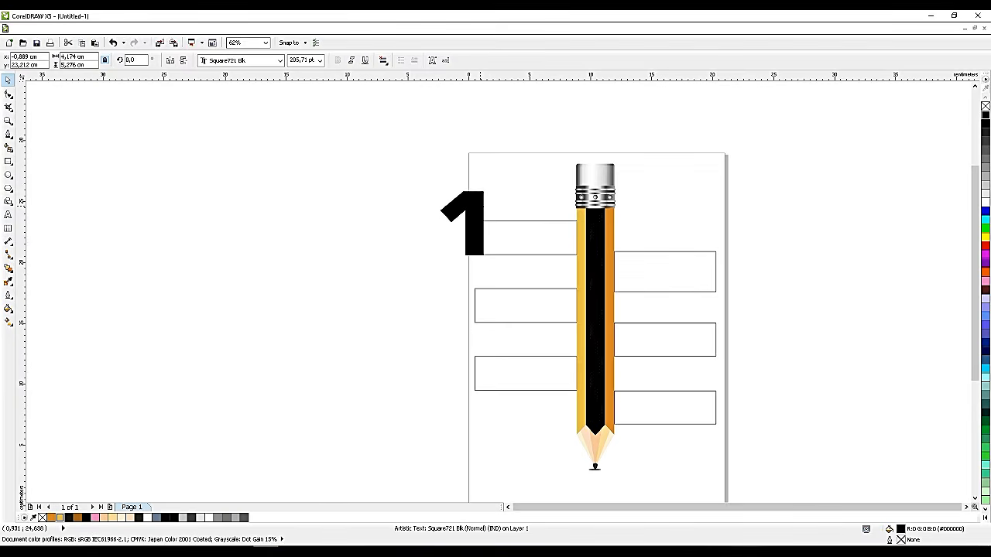
{"action": "scroll", "coordinate": [485, 205], "scroll_direction": "up", "scroll_amount": 5}
{"action": "left_click_drag", "start_coordinate": [492, 146], "coordinate": [470, 219]}
{"action": "left_click_drag", "start_coordinate": [419, 265], "coordinate": [422, 338]}
Copy the upper left rectangle's height of 2.794 cm and apply it as the numeral 1's height
{"action": "left_click", "coordinate": [596, 331]}
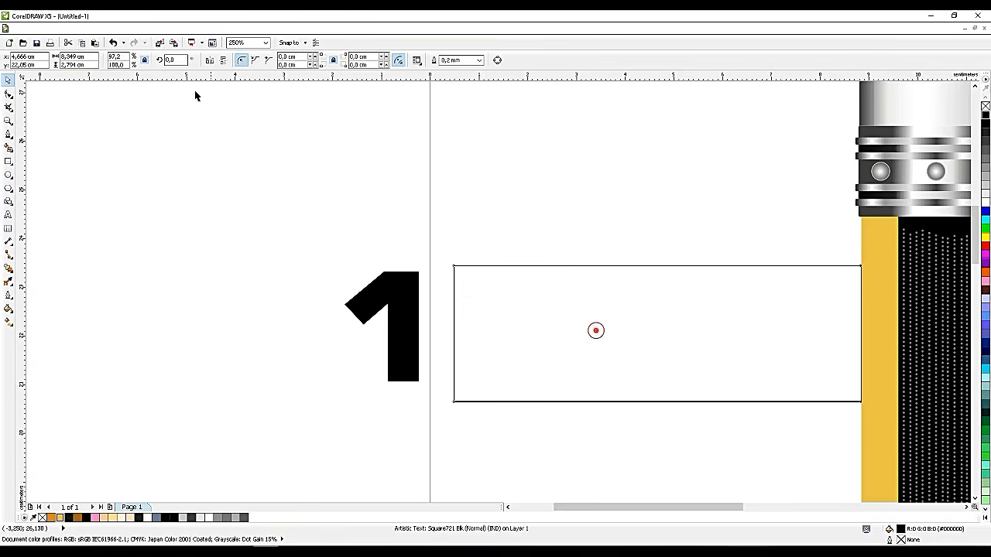
{"action": "left_click", "coordinate": [89, 65]}
{"action": "key", "text": "ctrl+c"}
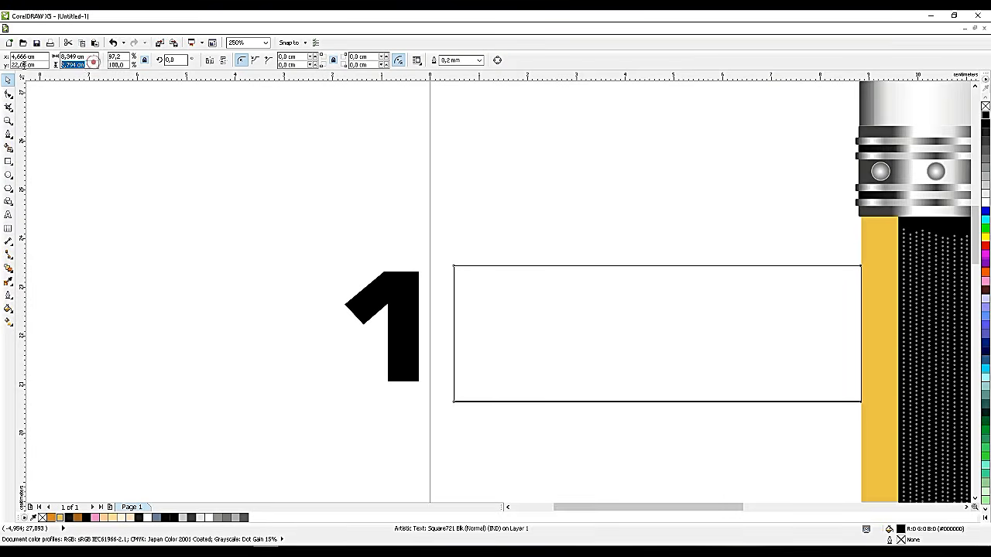
{"action": "left_click", "coordinate": [372, 279]}
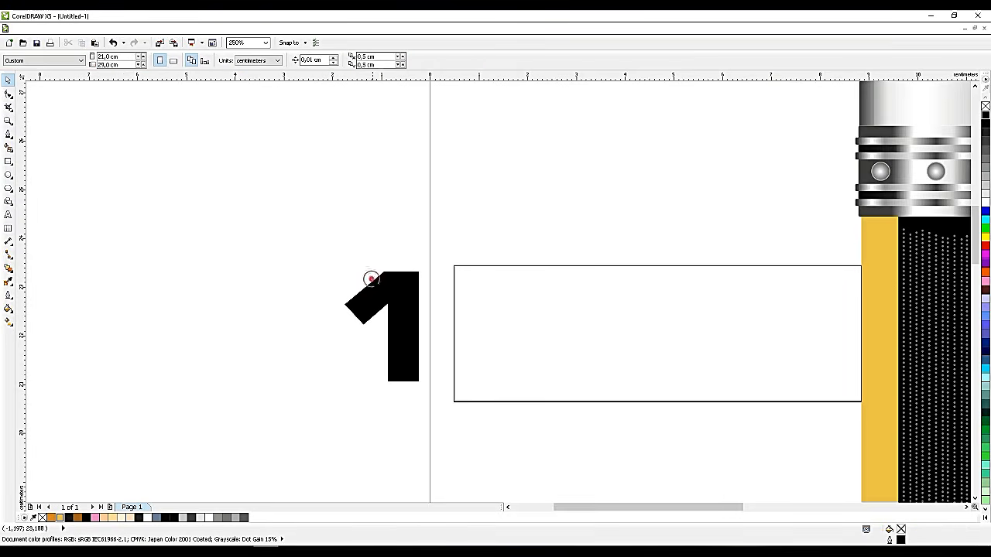
{"action": "left_click", "coordinate": [87, 65]}
{"action": "key", "text": "ctrl+v"}
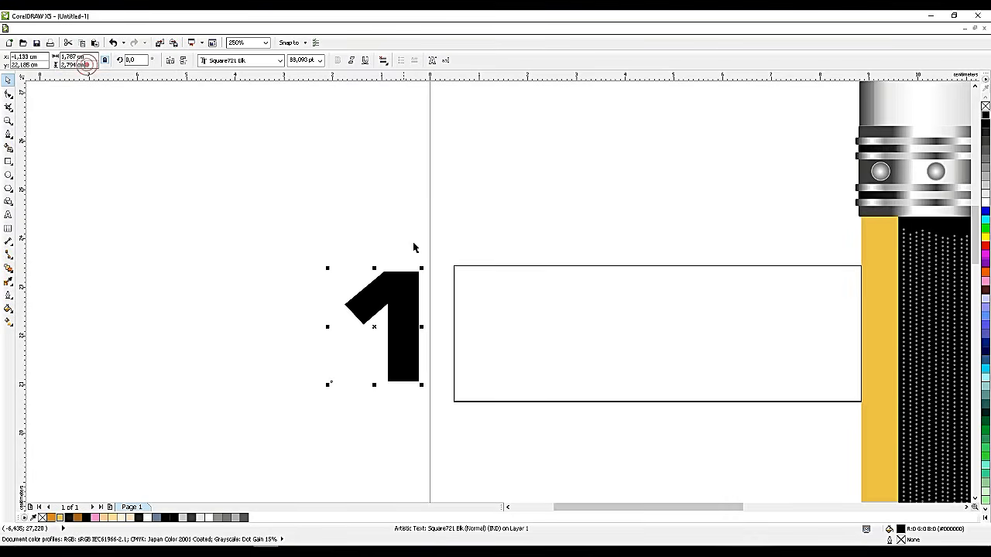
Align the numeral 1 with the upper left rectangle so their vertical centres match
{"action": "left_click", "coordinate": [400, 294]}
{"action": "left_click", "coordinate": [469, 380], "text": "shift"}
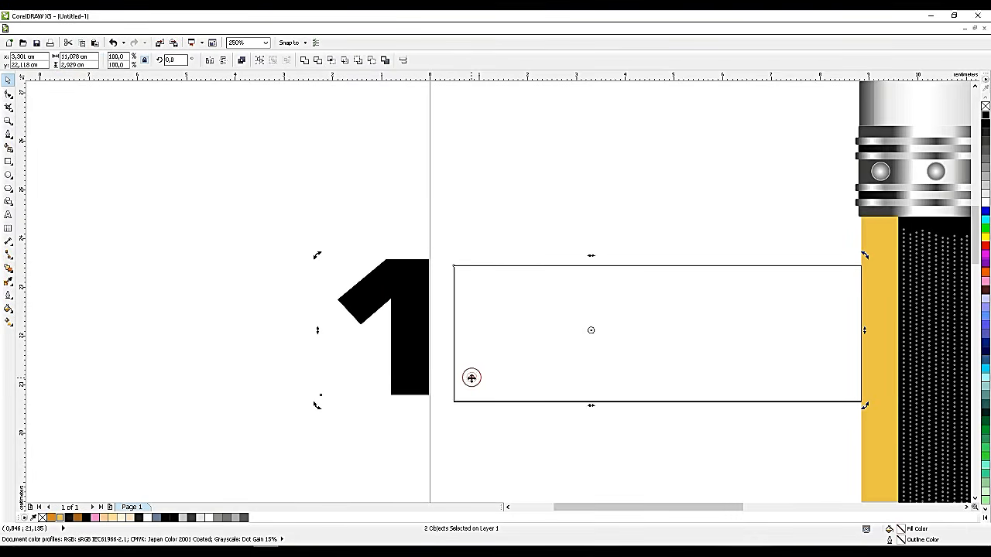
{"action": "key", "text": "c"}
{"action": "left_click", "coordinate": [432, 428]}
Draw a rectangle about 2.23 by 0.59 cm across the numeral's foot, starting from the upper left rectangle's lower outer corner
{"action": "scroll", "coordinate": [432, 428], "scroll_direction": "up", "scroll_amount": 2}
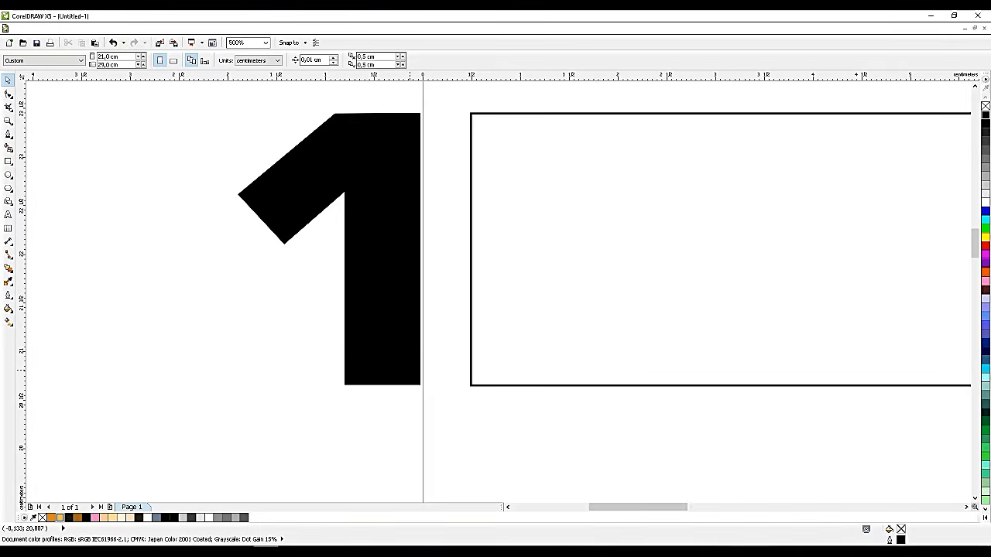
{"action": "left_click", "coordinate": [8, 161]}
{"action": "left_click_drag", "start_coordinate": [469, 385], "coordinate": [253, 328]}
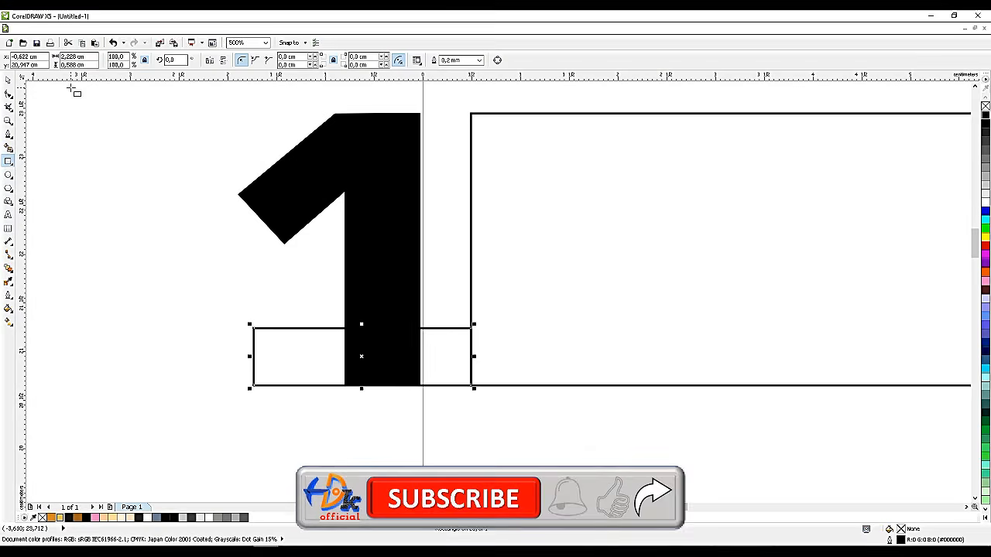
Narrow the numeral 1 to about 1.94 cm against the page edge and shorten the small rectangle at its foot
{"action": "left_click", "coordinate": [8, 80]}
{"action": "left_click_drag", "start_coordinate": [373, 192], "coordinate": [376, 193]}
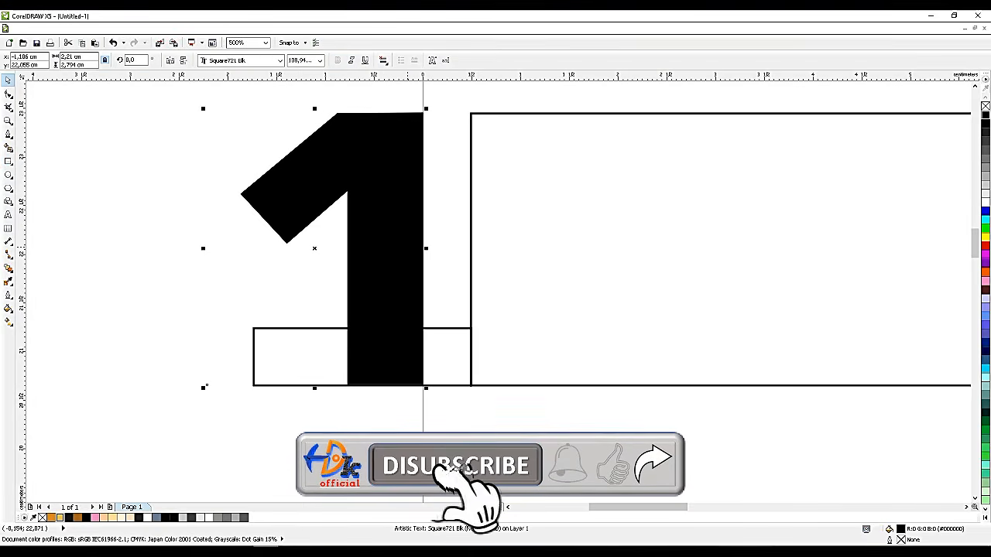
{"action": "mouse_move", "coordinate": [425, 248]}
{"action": "left_mouse_down"}
{"action": "mouse_move", "coordinate": [398, 258]}
{"action": "mouse_move", "coordinate": [418, 258]}
{"action": "left_mouse_up"}
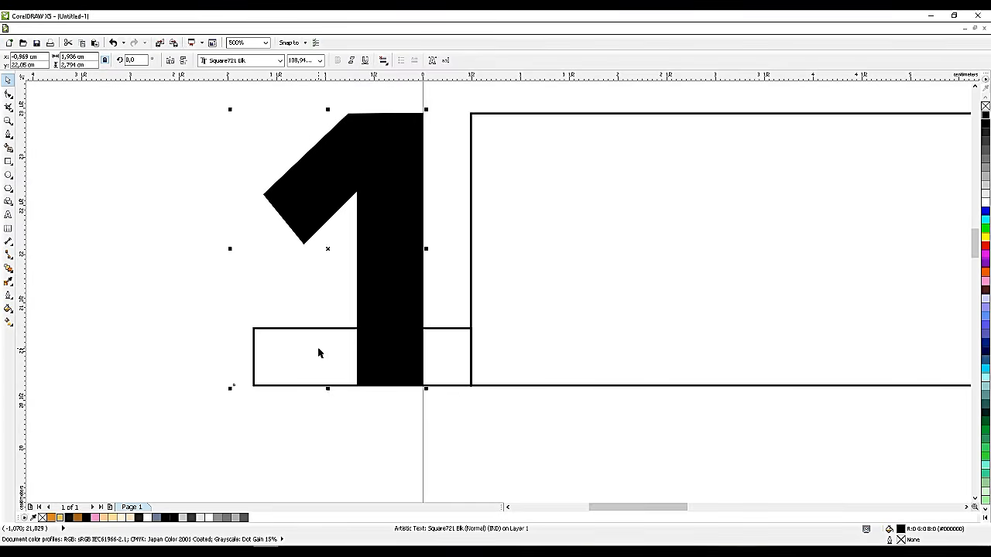
{"action": "left_click", "coordinate": [319, 348]}
{"action": "left_click_drag", "start_coordinate": [248, 355], "coordinate": [294, 351]}
Duplicate the numeral 1 and place copies beside the upper and middle rectangles on the pencil's right side
{"action": "scroll", "coordinate": [394, 273], "scroll_direction": "down", "scroll_amount": 2}
{"action": "left_click", "coordinate": [389, 242]}
{"action": "scroll", "coordinate": [391, 248], "scroll_direction": "down", "scroll_amount": 4}
{"action": "key", "text": "ctrl+d"}
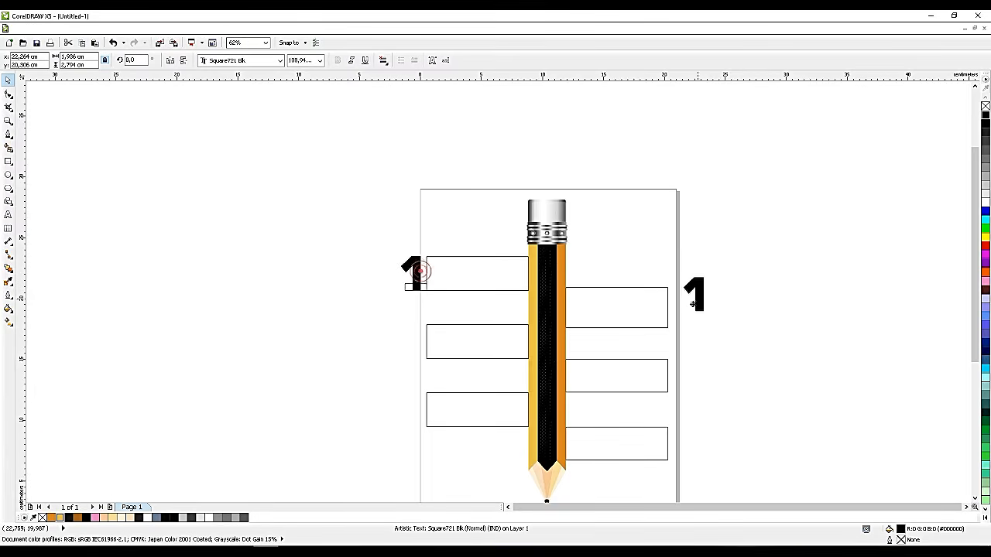
{"action": "left_click_drag", "start_coordinate": [696, 295], "coordinate": [681, 306]}
{"action": "key", "text": "ctrl+d"}
{"action": "left_click_drag", "start_coordinate": [950, 337], "coordinate": [687, 372]}
Place more copies of the numeral 1 beside the lower right, middle left and lower left rectangles
{"action": "left_click", "coordinate": [412, 273]}
{"action": "key", "text": "ctrl+d"}
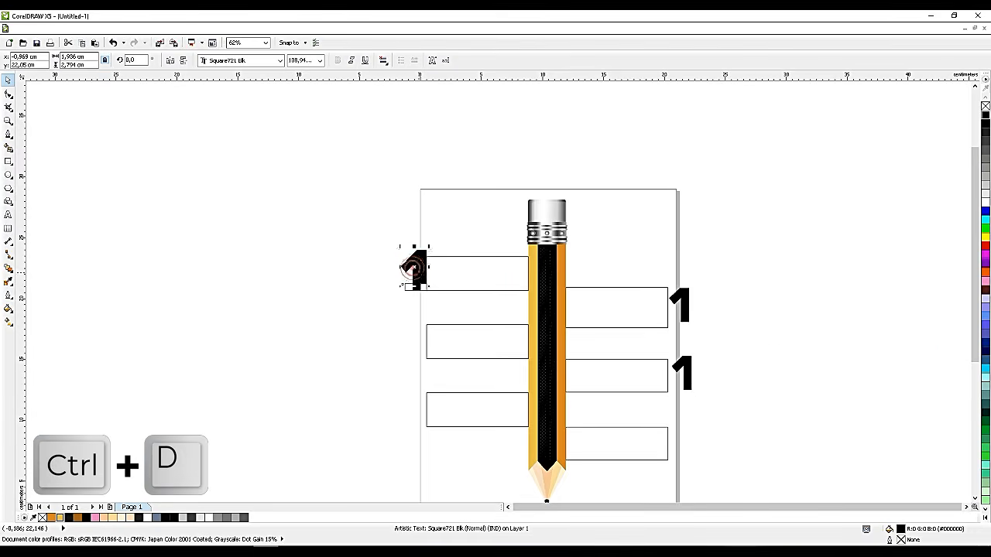
{"action": "left_click_drag", "start_coordinate": [413, 272], "coordinate": [681, 441]}
{"action": "key", "text": "ctrl+d"}
{"action": "key", "text": "ctrl+d"}
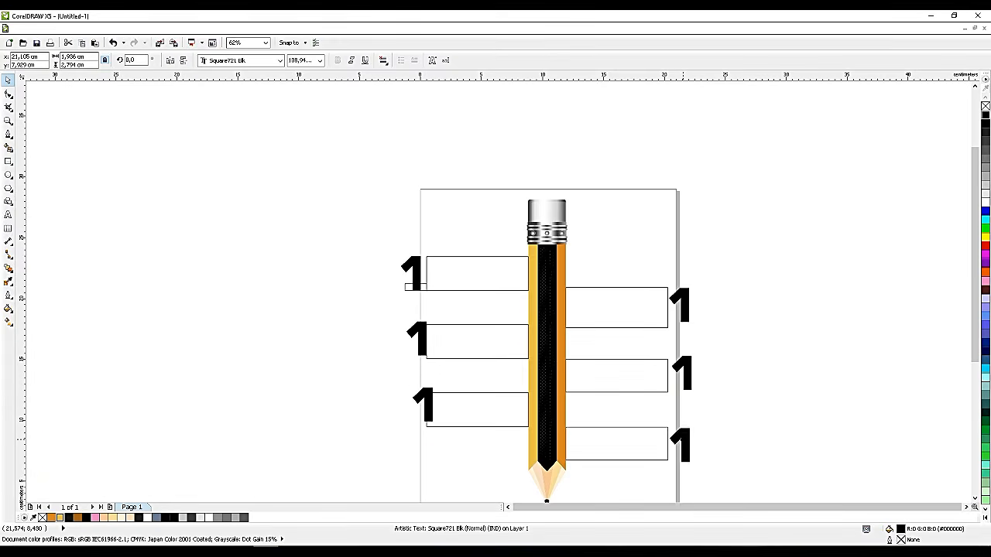
Change the middle left numeral to 3 and the upper right numeral to 2
{"action": "scroll", "coordinate": [410, 343], "scroll_direction": "up", "scroll_amount": 3}
{"action": "key", "text": "F8"}
{"action": "double_click", "coordinate": [421, 334]}
{"action": "type", "text": "3"}
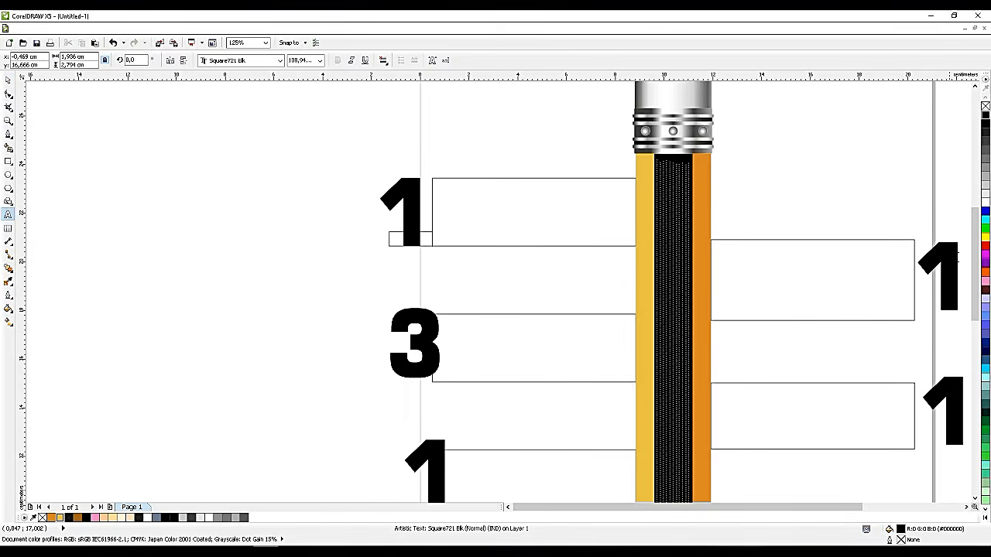
{"action": "double_click", "coordinate": [938, 271]}
{"action": "type", "text": "2"}
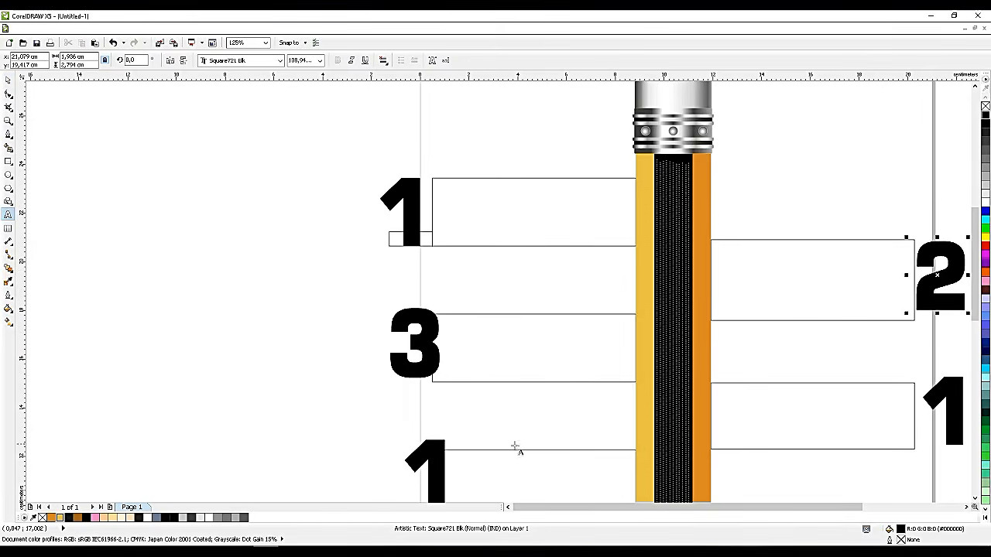
Change the lower left numeral and the middle right numeral to 4
{"action": "double_click", "coordinate": [434, 472]}
{"action": "type", "text": "4"}
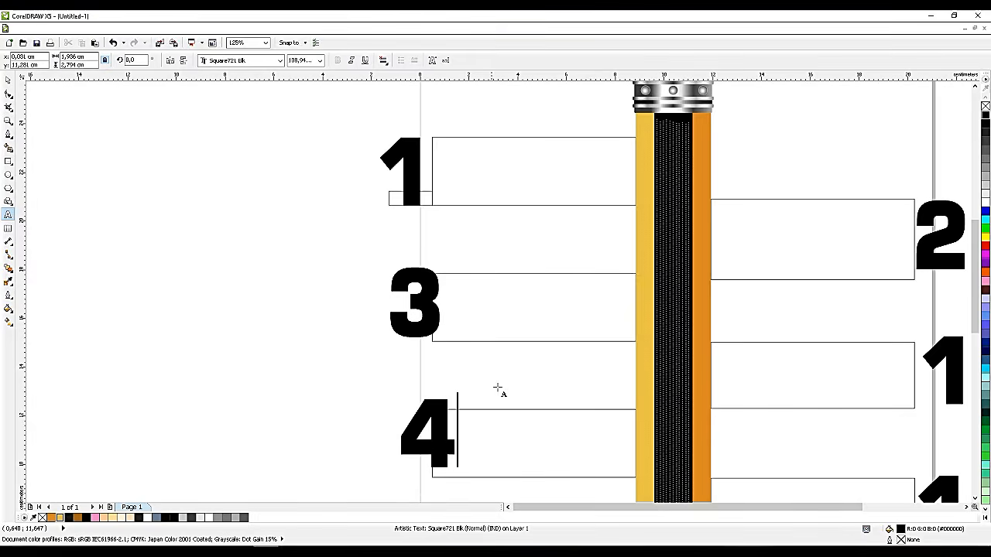
{"action": "scroll", "coordinate": [572, 351], "scroll_direction": "down", "scroll_amount": 1}
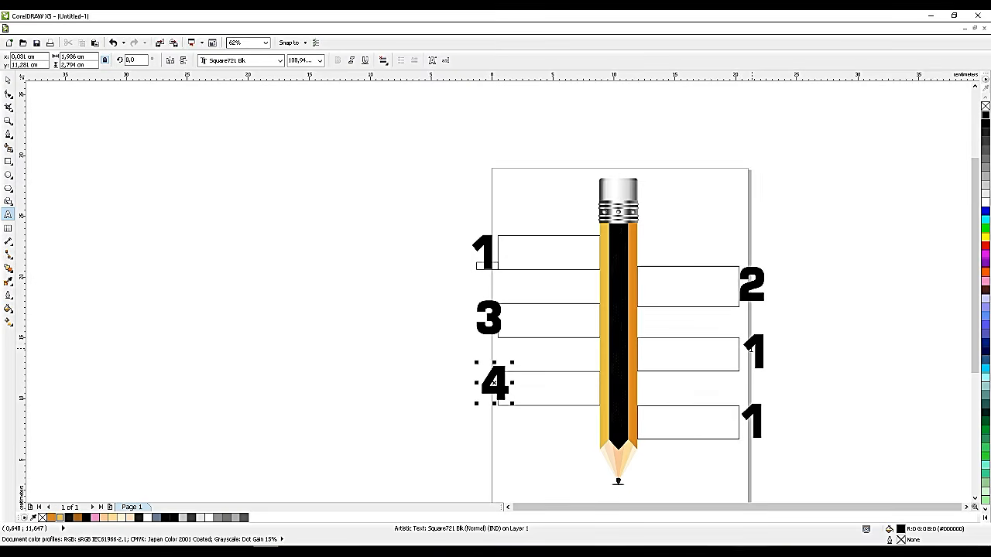
{"action": "double_click", "coordinate": [754, 350]}
{"action": "type", "text": "4"}
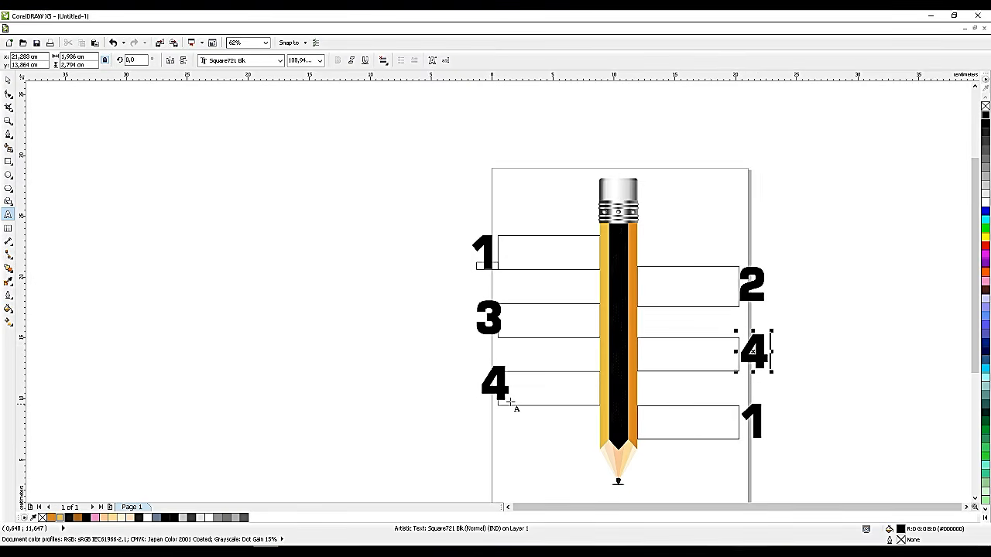
Change the lower right numeral to 6 and the lower left numeral to 5
{"action": "double_click", "coordinate": [755, 421]}
{"action": "type", "text": "6"}
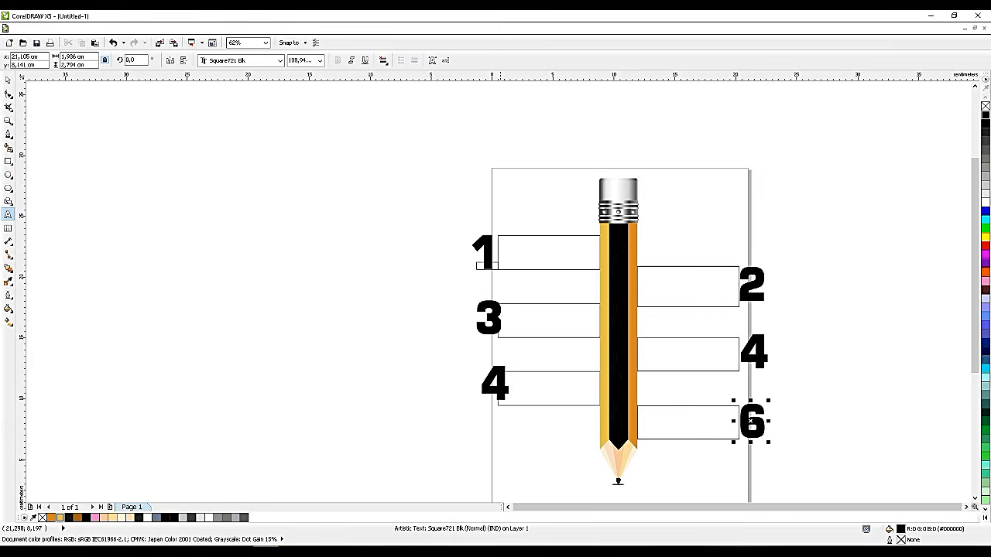
{"action": "double_click", "coordinate": [495, 382]}
{"action": "type", "text": "5"}
{"action": "key", "text": "ctrl+space"}
{"action": "scroll", "coordinate": [476, 317], "scroll_direction": "up", "scroll_amount": 2}
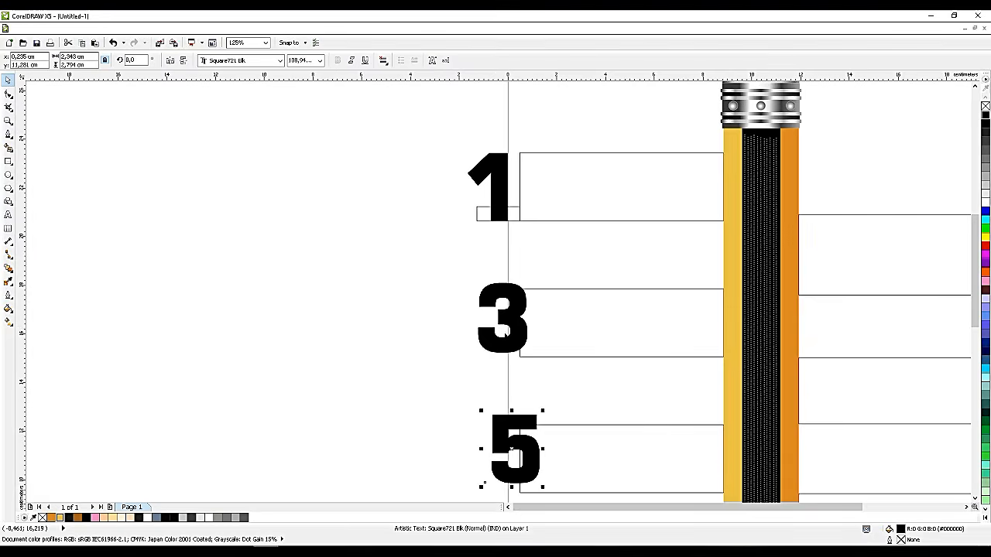
Align the numeral 3 vertically to the centre of the middle left rectangle
{"action": "scroll", "coordinate": [507, 340], "scroll_direction": "up", "scroll_amount": 2}
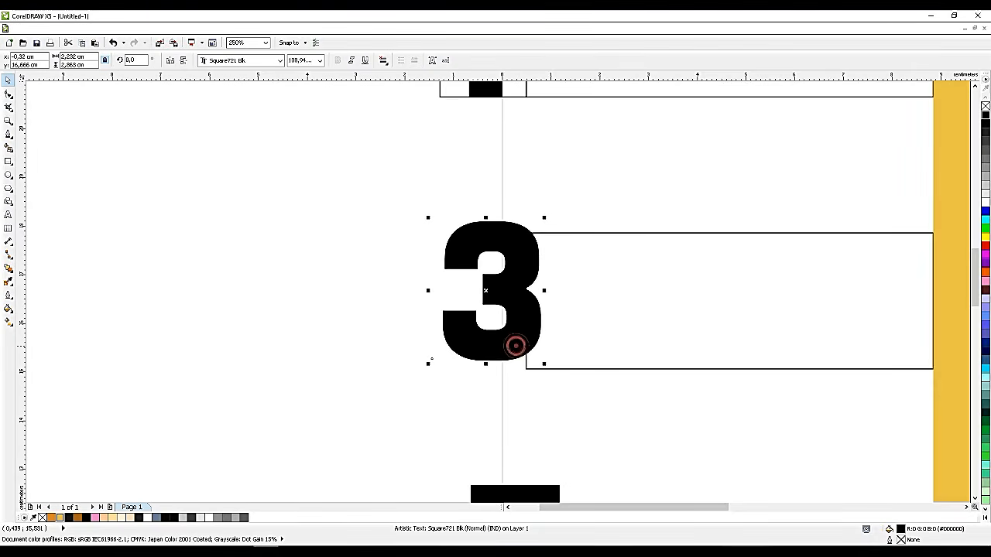
{"action": "left_click", "coordinate": [579, 370]}
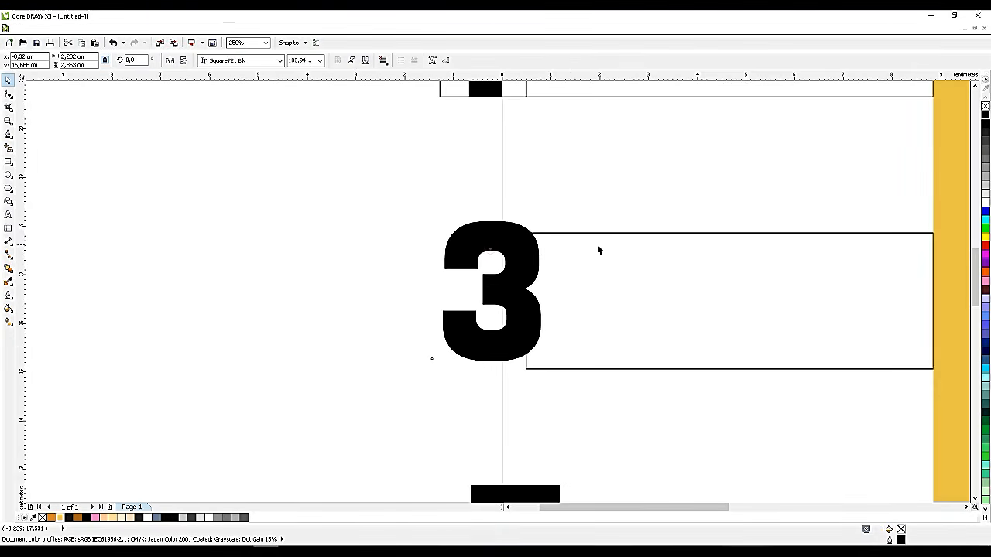
{"action": "left_click", "coordinate": [513, 258]}
{"action": "left_click", "coordinate": [581, 294], "text": "shift"}
{"action": "key", "text": "e"}
{"action": "left_click", "coordinate": [581, 194]}
{"action": "left_click", "coordinate": [527, 261]}
{"action": "scroll", "coordinate": [529, 271], "scroll_direction": "up", "scroll_amount": 1}
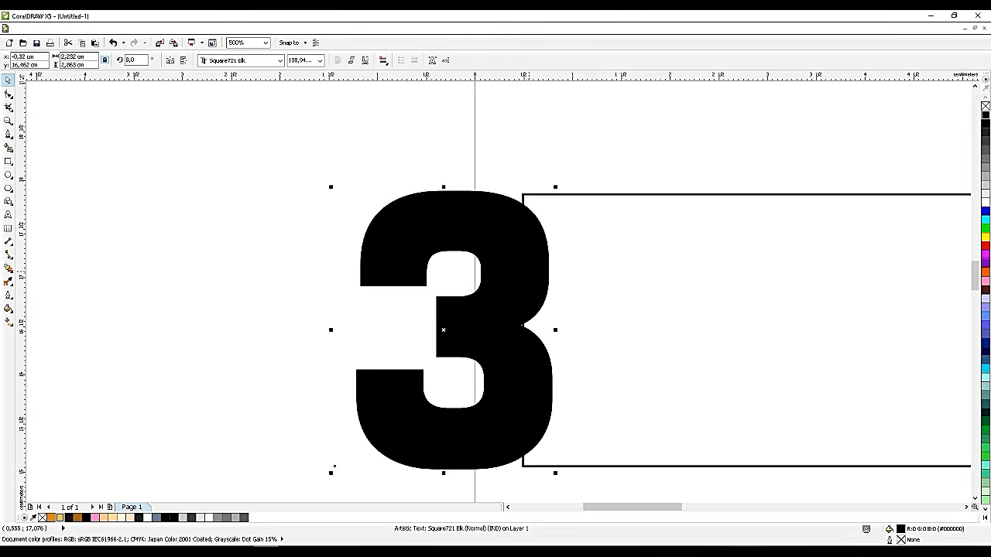
Shift the numeral 3 outward so it only slightly overlaps its rectangle's edge, and weld the two into one shape
{"action": "left_click_drag", "start_coordinate": [528, 270], "coordinate": [507, 270]}
{"action": "scroll", "coordinate": [570, 307], "scroll_direction": "down", "scroll_amount": 1}
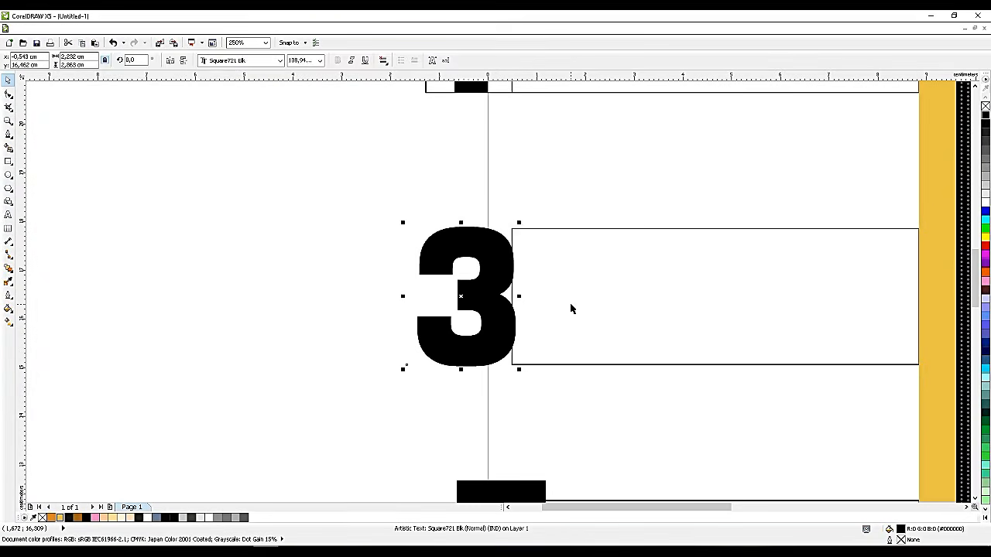
{"action": "left_click", "coordinate": [570, 303], "text": "shift"}
{"action": "left_click", "coordinate": [302, 60]}
{"action": "left_click", "coordinate": [312, 285]}
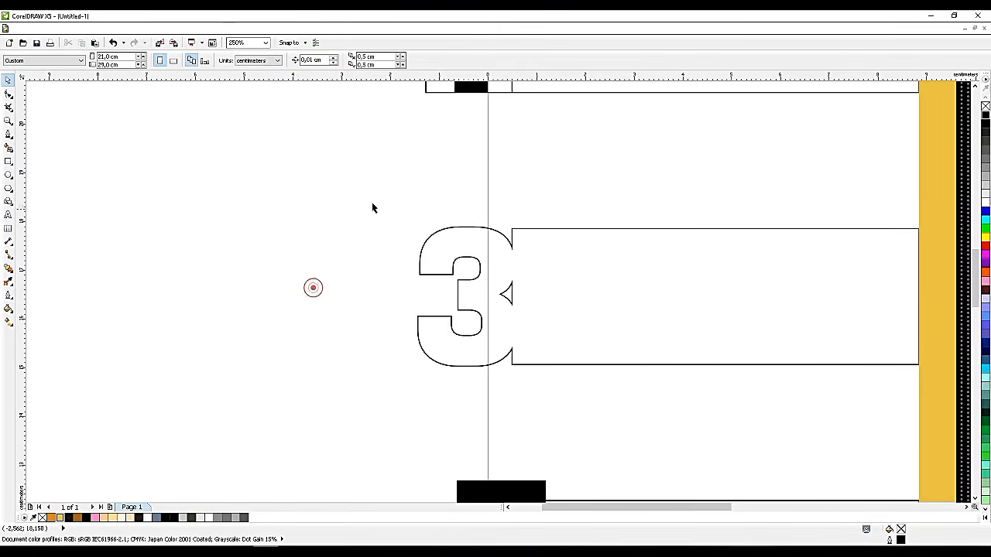
Align the numeral 5 to the top of the lower left rectangle and move it against the rectangle's left edge
{"action": "scroll", "coordinate": [399, 209], "scroll_direction": "down", "scroll_amount": 1}
{"action": "left_click", "coordinate": [452, 399]}
{"action": "scroll", "coordinate": [472, 394], "scroll_direction": "up", "scroll_amount": 2}
{"action": "left_click", "coordinate": [484, 393], "text": "shift"}
{"action": "key", "text": "t"}
{"action": "left_click_drag", "start_coordinate": [431, 367], "coordinate": [351, 366]}
{"action": "left_click_drag", "start_coordinate": [353, 366], "coordinate": [355, 367]}
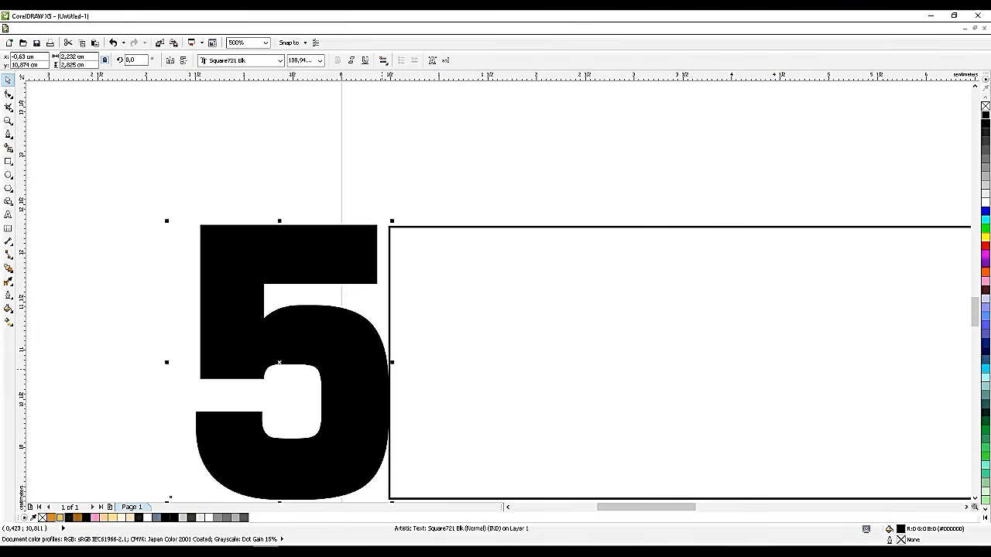
{"action": "left_click_drag", "start_coordinate": [381, 369], "coordinate": [382, 370]}
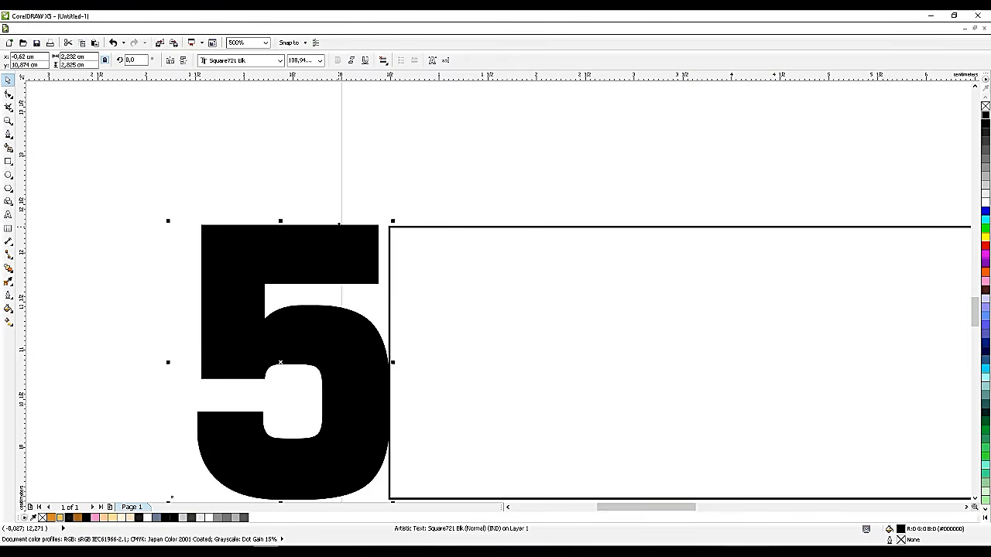
Draw a bridging rectangle about 2,27 by 0,59 cm across the numeral 5's top bar and its text box
{"action": "left_click", "coordinate": [9, 161]}
{"action": "left_click", "coordinate": [47, 160]}
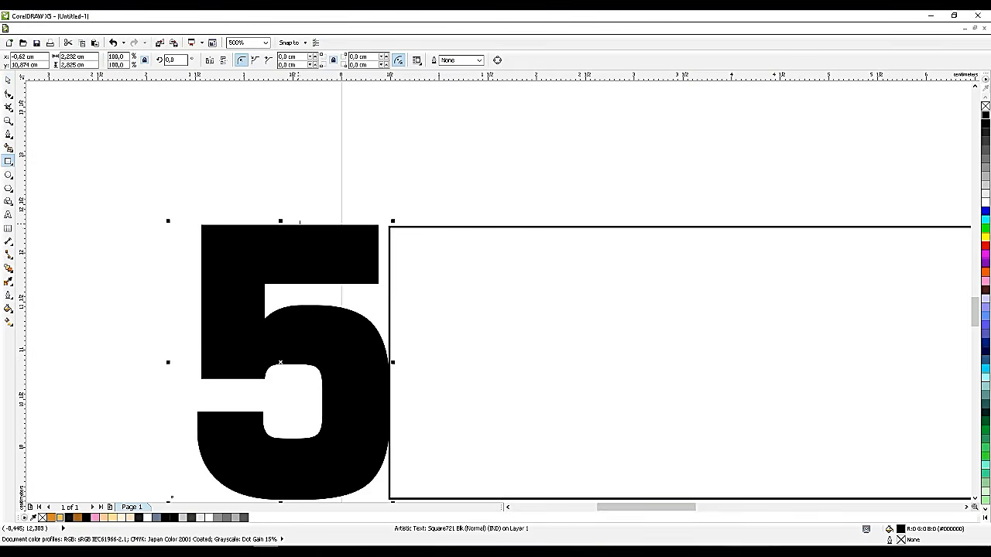
{"action": "left_click_drag", "start_coordinate": [300, 223], "coordinate": [522, 284]}
{"action": "scroll", "coordinate": [421, 224], "scroll_direction": "up", "scroll_amount": 1}
{"action": "left_click_drag", "start_coordinate": [400, 222], "coordinate": [401, 225]}
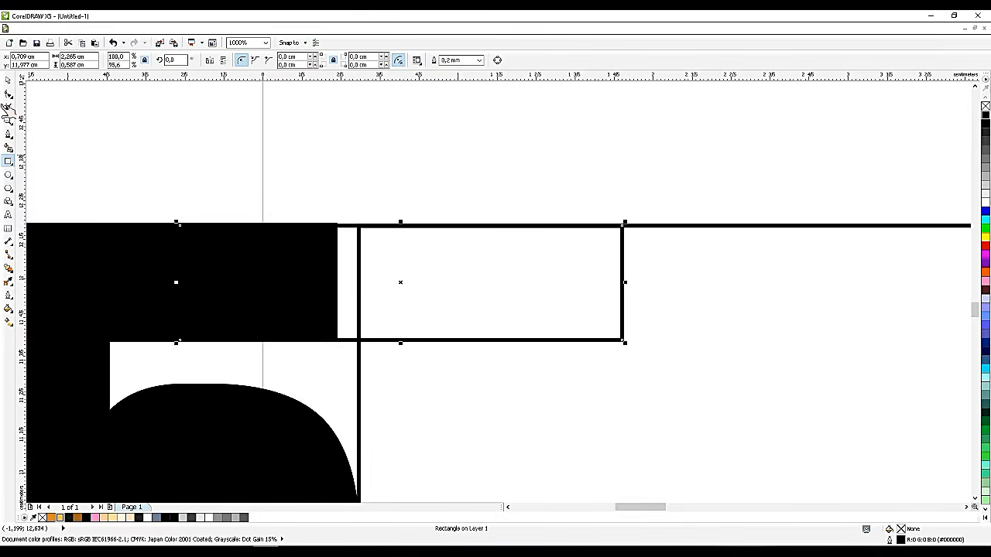
Weld the numeral 5, the bridging rectangle and the lower left text box into one shape
{"action": "left_click", "coordinate": [248, 173]}
{"action": "left_click", "coordinate": [222, 263]}
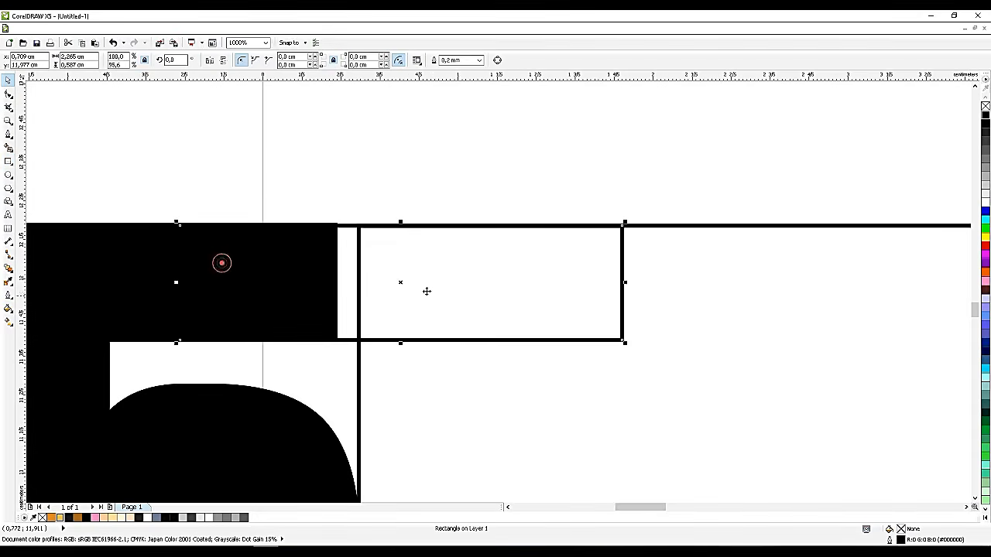
{"action": "scroll", "coordinate": [437, 258], "scroll_direction": "down", "scroll_amount": 1}
{"action": "scroll", "coordinate": [436, 258], "scroll_direction": "down", "scroll_amount": 1}
{"action": "left_click", "coordinate": [344, 263], "text": "shift"}
{"action": "left_click", "coordinate": [455, 323], "text": "shift"}
{"action": "left_click", "coordinate": [304, 60]}
Remove the extra nodes on the top edge where the numeral 5 joins its text box
{"action": "key", "text": "F10"}
{"action": "left_click", "coordinate": [281, 206]}
{"action": "left_click_drag", "start_coordinate": [439, 233], "coordinate": [404, 259]}
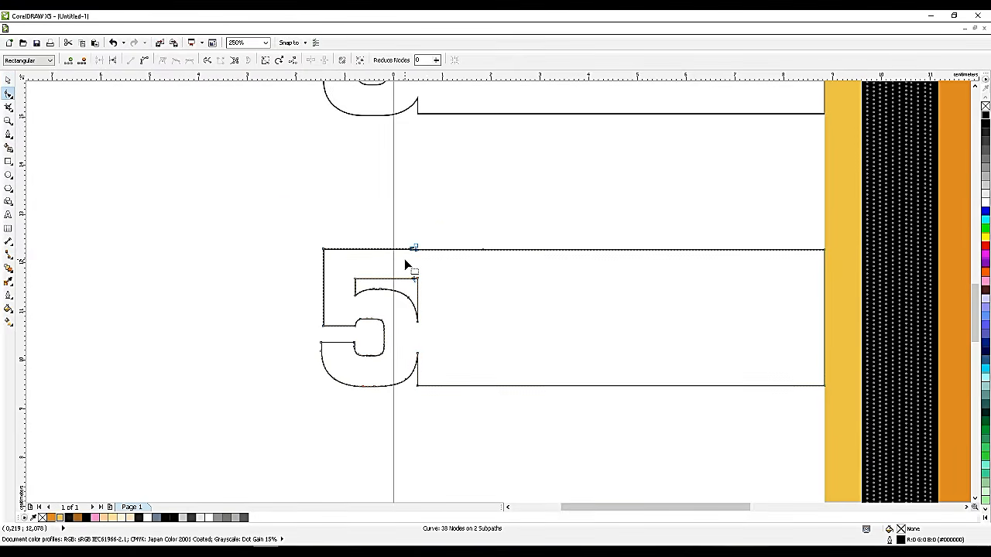
{"action": "scroll", "coordinate": [404, 259], "scroll_direction": "up", "scroll_amount": 3}
{"action": "double_click", "coordinate": [452, 272]}
{"action": "double_click", "coordinate": [453, 270]}
{"action": "scroll", "coordinate": [453, 272], "scroll_direction": "down", "scroll_amount": 4}
{"action": "left_click", "coordinate": [7, 80]}
{"action": "left_click", "coordinate": [218, 200]}
{"action": "scroll", "coordinate": [204, 238], "scroll_direction": "down", "scroll_amount": 1}
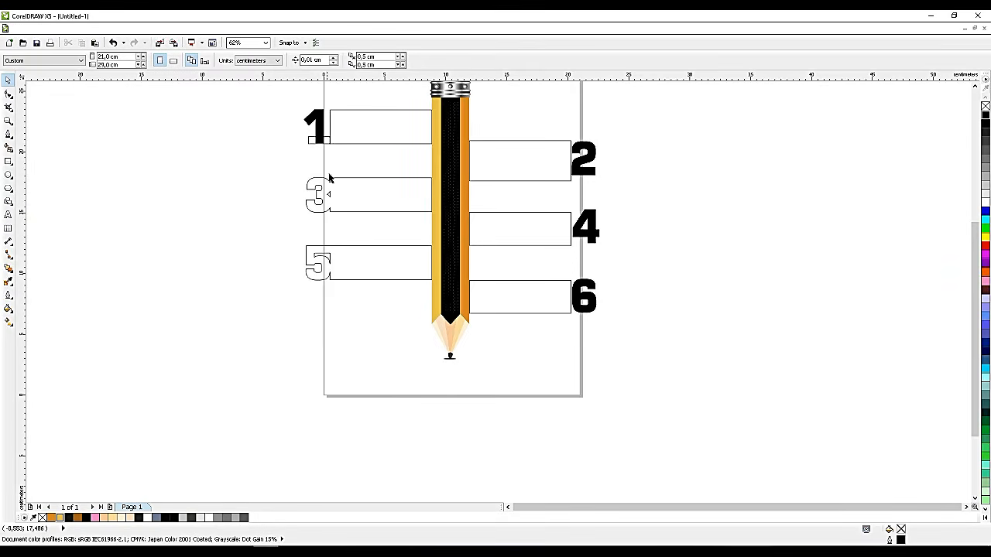
Weld the numeral 1, its small base rectangle and the upper left text box into one shape
{"action": "left_click_drag", "start_coordinate": [256, 99], "coordinate": [335, 163]}
{"action": "left_click", "coordinate": [353, 136], "text": "shift"}
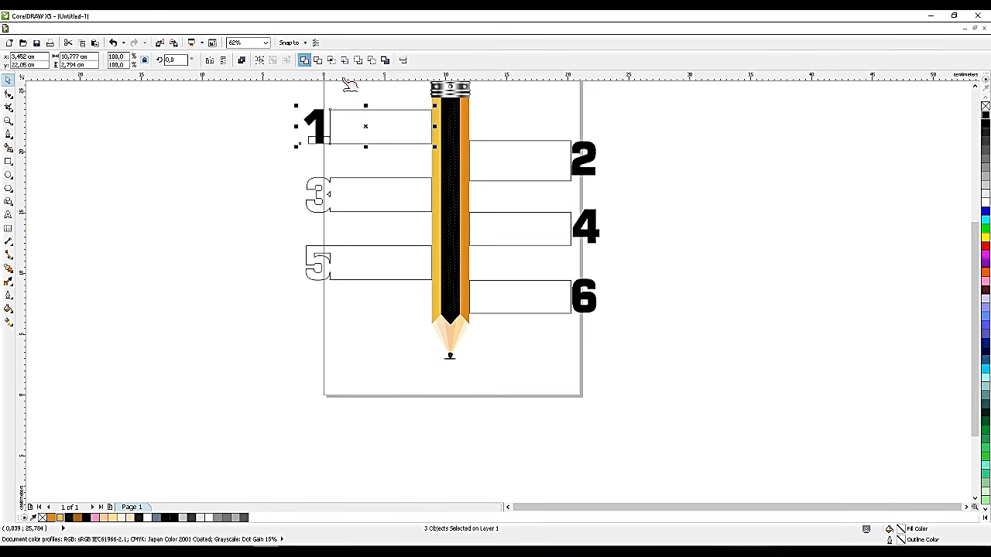
{"action": "left_click", "coordinate": [305, 60]}
{"action": "left_click", "coordinate": [528, 111]}
Move the numeral 2 down beside the upper right rectangle and set its height to 3,308 cm
{"action": "scroll", "coordinate": [580, 134], "scroll_direction": "up", "scroll_amount": 2}
{"action": "left_click", "coordinate": [599, 170]}
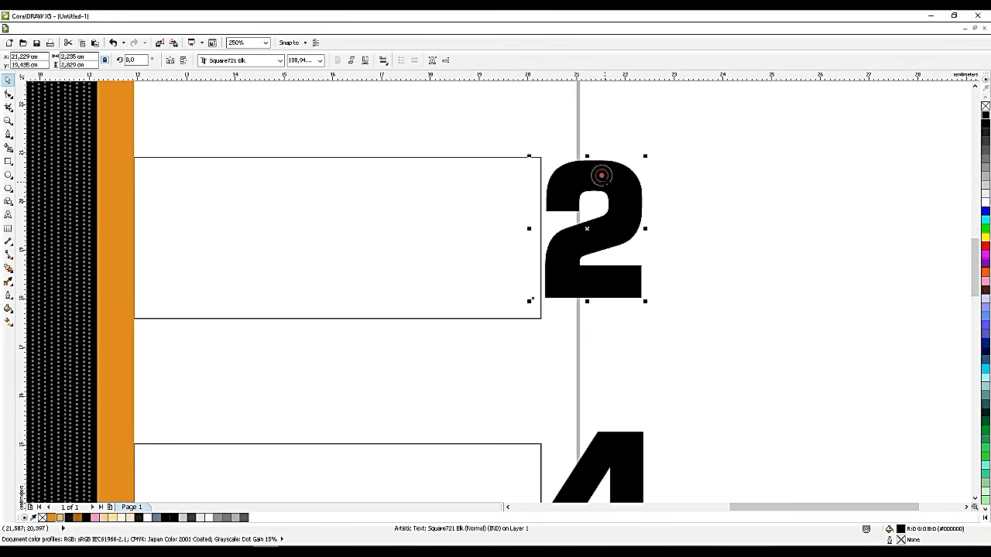
{"action": "left_click_drag", "start_coordinate": [604, 184], "coordinate": [604, 202]}
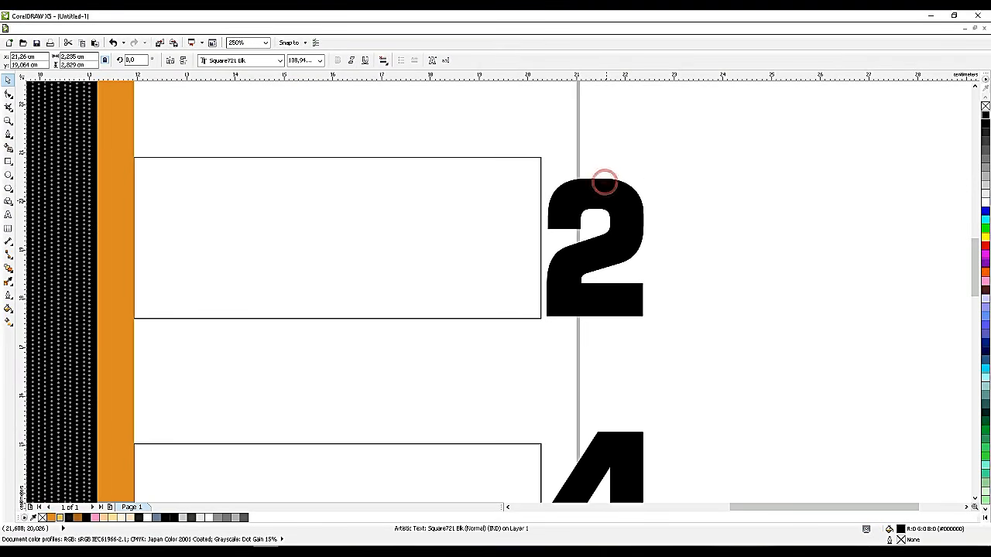
{"action": "left_click", "coordinate": [260, 184]}
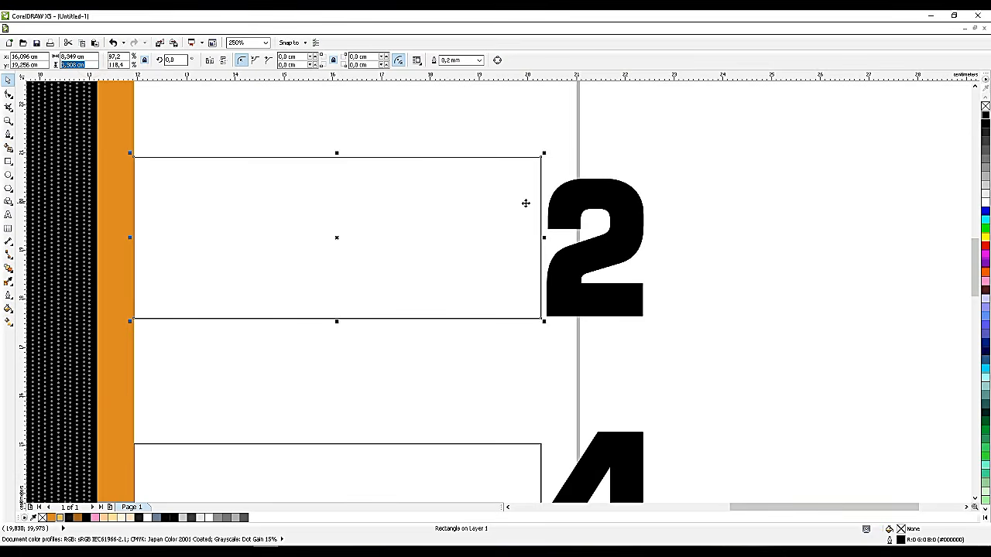
{"action": "left_click", "coordinate": [588, 203]}
{"action": "double_click", "coordinate": [91, 66]}
{"action": "type", "text": "3,308 cm"}
{"action": "key", "text": "Return"}
Scale the upper right rectangle proportionally to a height of 2,794 cm, matching the welded numeral 1 shape
{"action": "left_click", "coordinate": [609, 197]}
{"action": "scroll", "coordinate": [608, 196], "scroll_direction": "down", "scroll_amount": 2}
{"action": "left_click", "coordinate": [460, 217]}
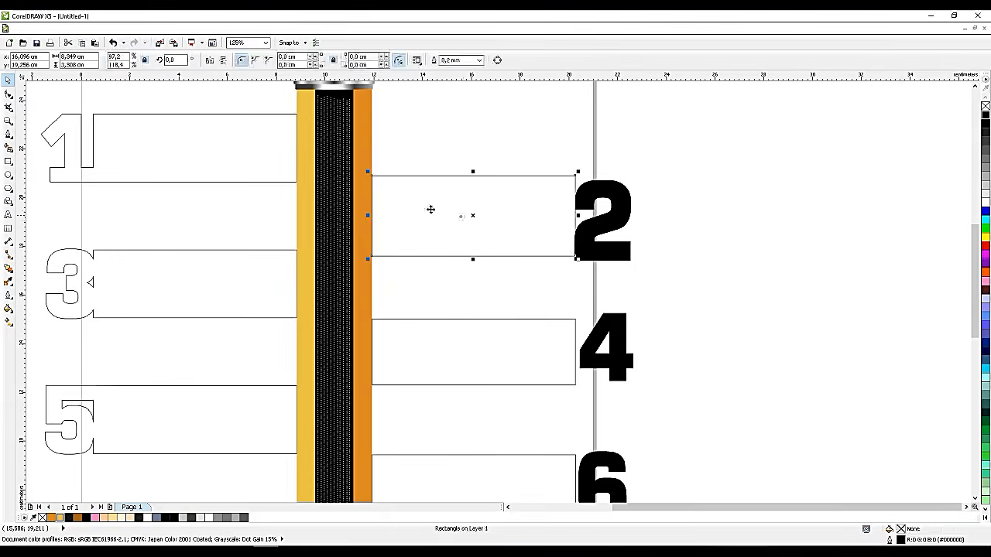
{"action": "left_click", "coordinate": [249, 153]}
{"action": "left_click", "coordinate": [433, 192]}
{"action": "left_click", "coordinate": [220, 148]}
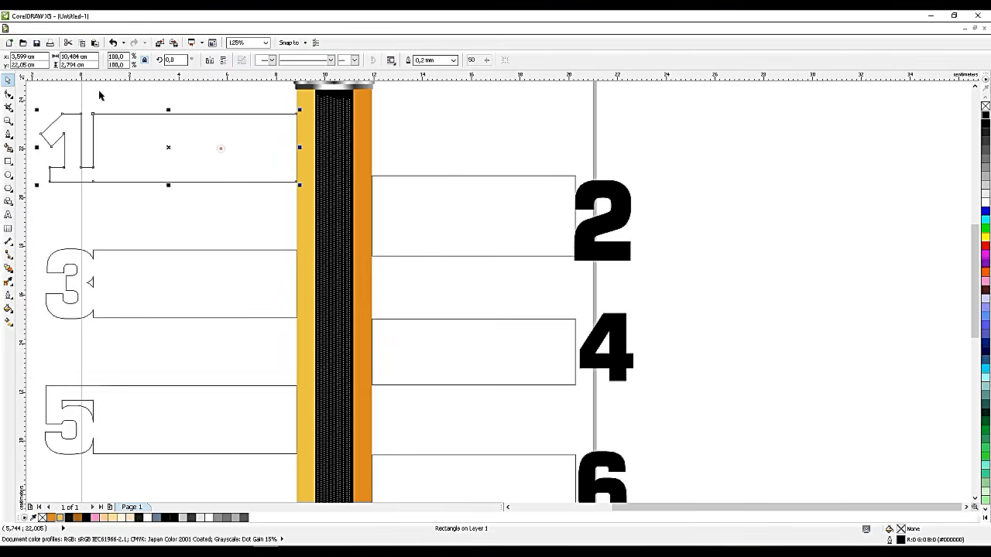
{"action": "left_click", "coordinate": [362, 180]}
{"action": "left_click_drag", "start_coordinate": [98, 65], "coordinate": [59, 65]}
{"action": "type", "text": "2,8"}
{"action": "key", "text": "Return"}
{"action": "left_click", "coordinate": [502, 212]}
Set the heights of the middle right and lower right rectangles to 2,794 cm
{"action": "left_click", "coordinate": [459, 341]}
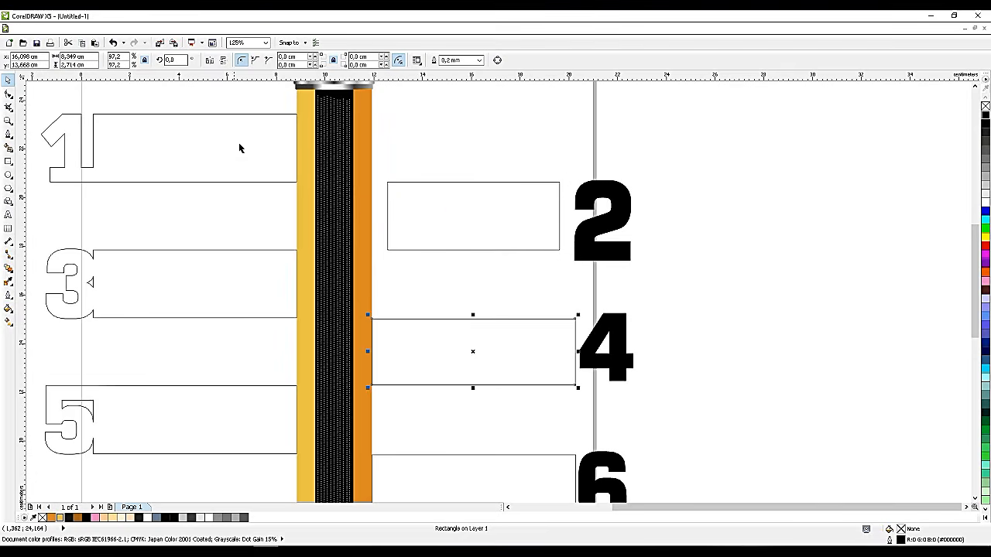
{"action": "left_click", "coordinate": [263, 161]}
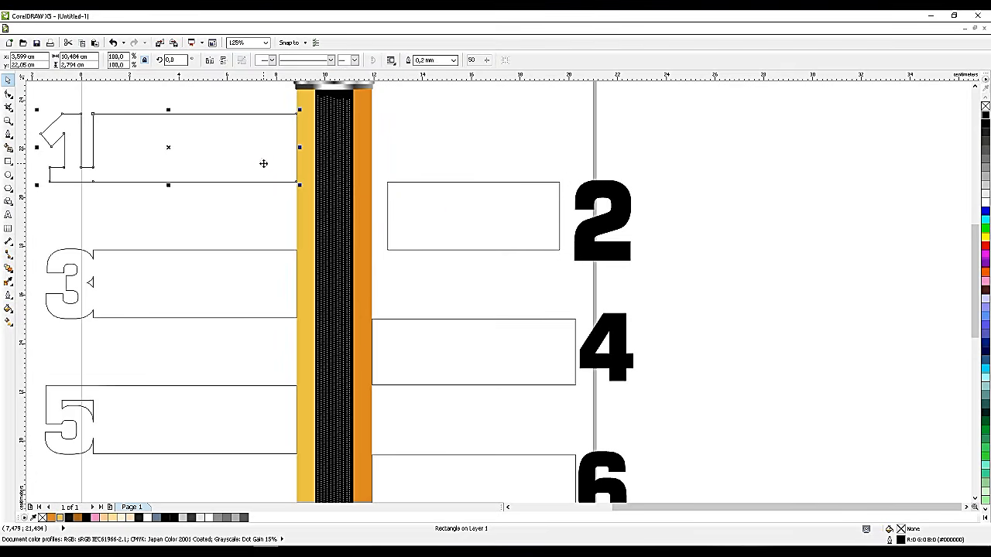
{"action": "left_click", "coordinate": [409, 330]}
{"action": "left_click", "coordinate": [471, 367]}
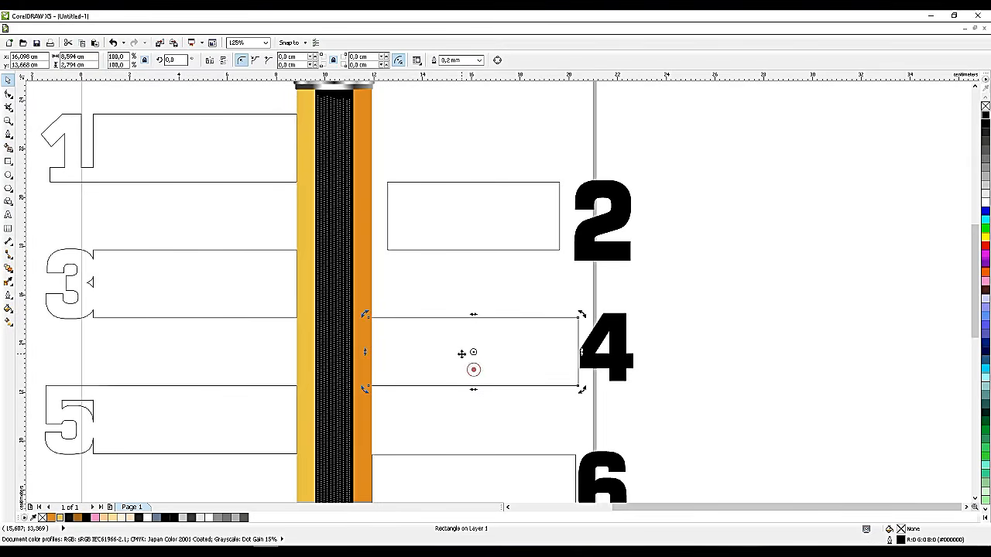
{"action": "left_click", "coordinate": [438, 470]}
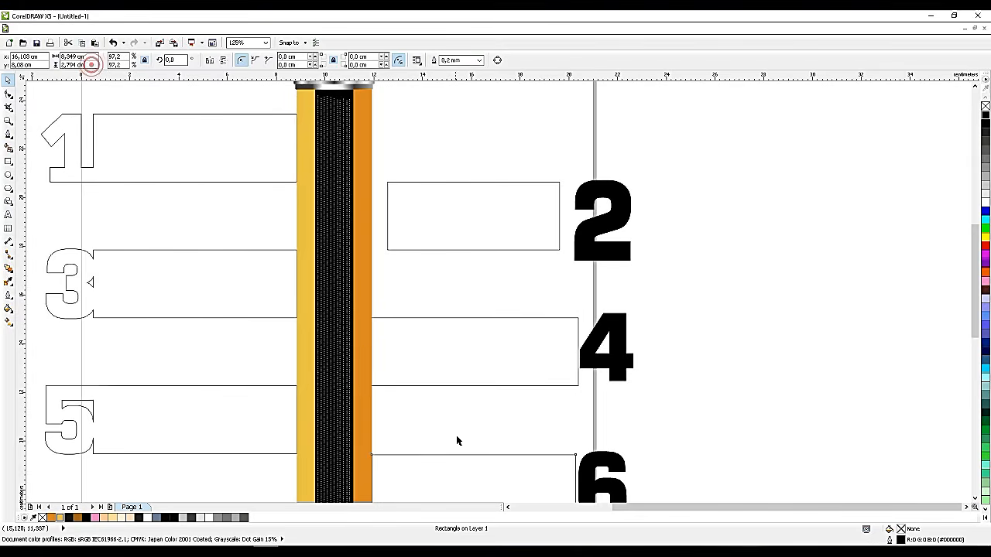
{"action": "left_click", "coordinate": [455, 469]}
Move the middle and lower right rectangles so their left edges meet the pencil's right side
{"action": "scroll", "coordinate": [457, 310], "scroll_direction": "down", "scroll_amount": 3}
{"action": "scroll", "coordinate": [455, 338], "scroll_direction": "up", "scroll_amount": 5}
{"action": "scroll", "coordinate": [421, 315], "scroll_direction": "down", "scroll_amount": 3}
{"action": "left_click", "coordinate": [391, 267]}
{"action": "scroll", "coordinate": [393, 267], "scroll_direction": "up", "scroll_amount": 5}
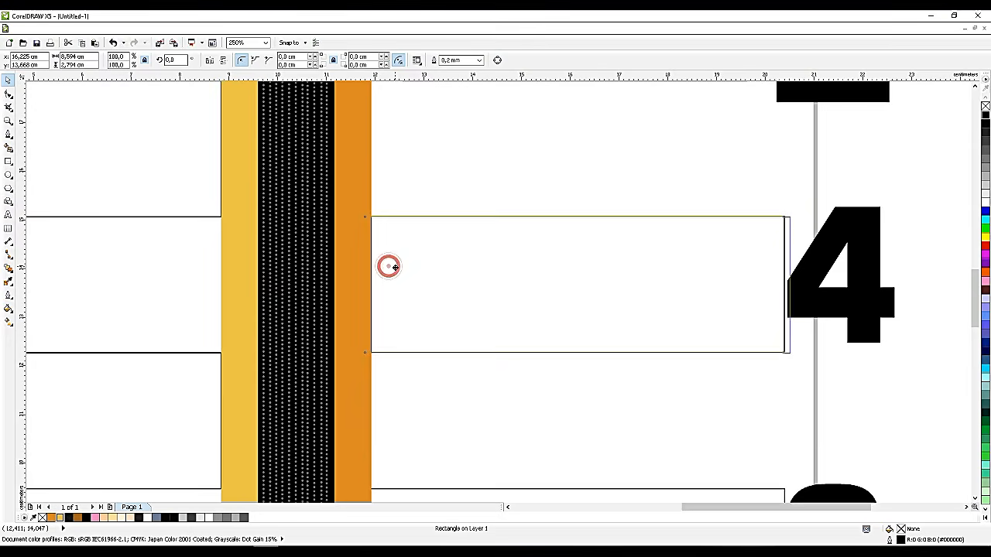
{"action": "scroll", "coordinate": [397, 294], "scroll_direction": "down", "scroll_amount": 2}
Move the upper right rectangle so its left edge meets the pencil's right side
{"action": "left_click", "coordinate": [419, 184]}
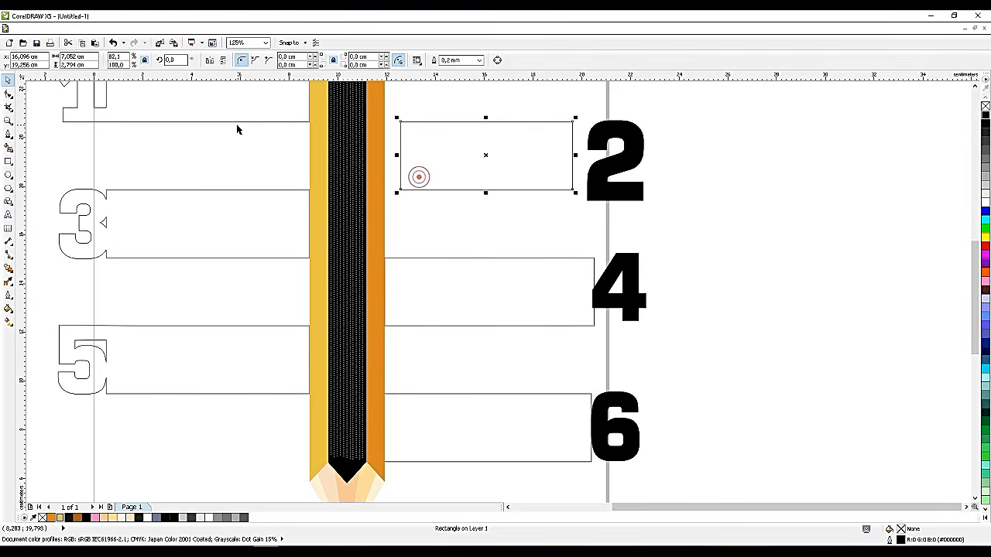
{"action": "left_click", "coordinate": [202, 106]}
{"action": "left_click", "coordinate": [208, 209]}
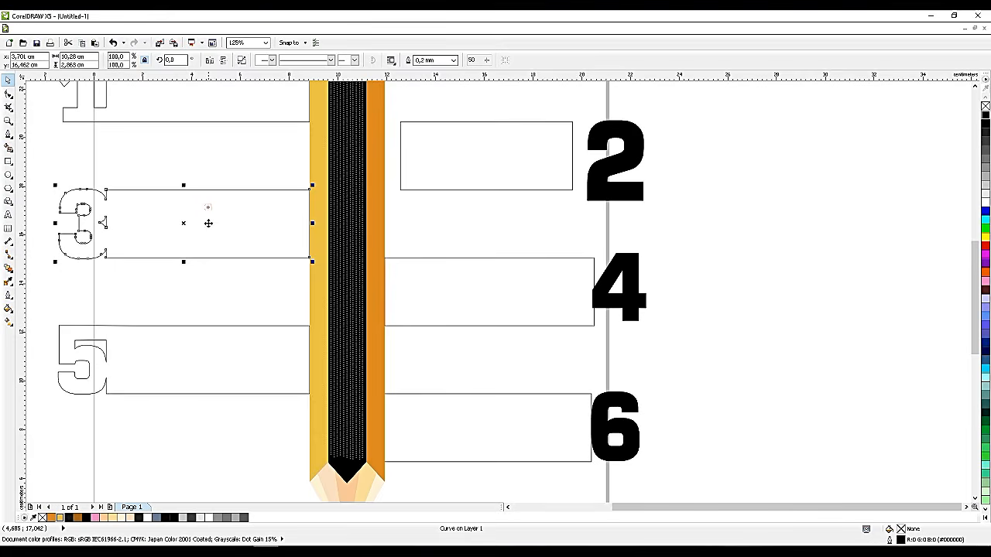
{"action": "left_click", "coordinate": [438, 428]}
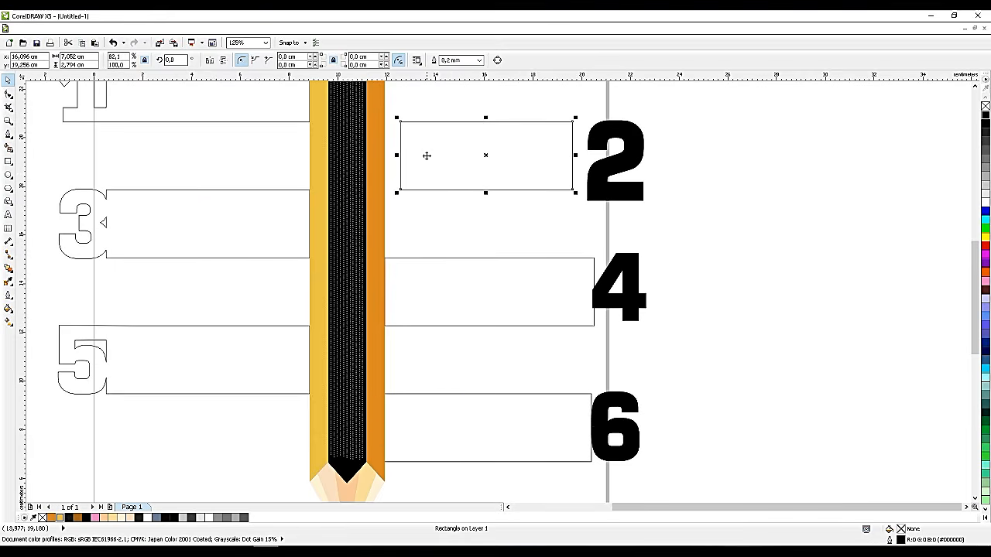
{"action": "scroll", "coordinate": [427, 155], "scroll_direction": "up", "scroll_amount": 3}
{"action": "left_click", "coordinate": [426, 155]}
{"action": "scroll", "coordinate": [476, 203], "scroll_direction": "down", "scroll_amount": 4}
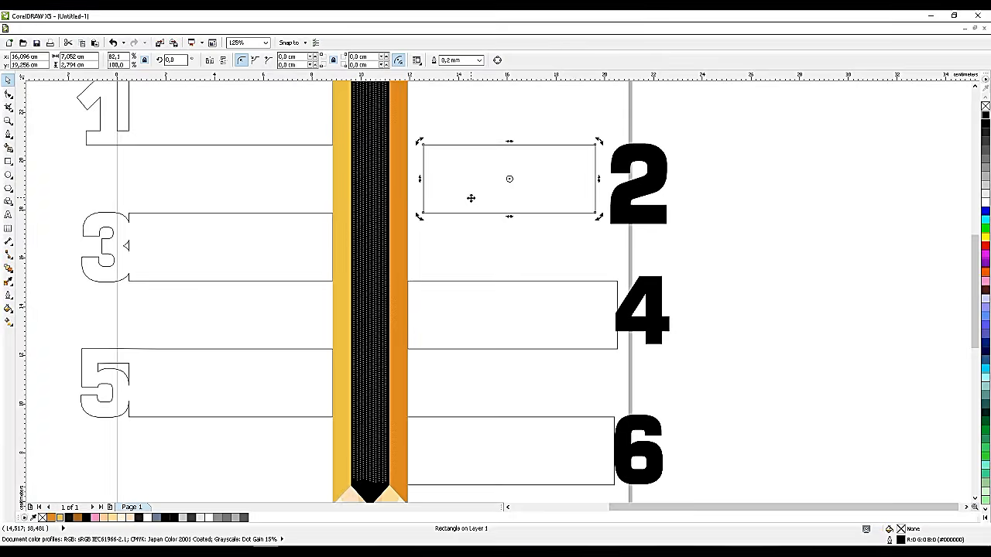
{"action": "scroll", "coordinate": [464, 192], "scroll_direction": "up", "scroll_amount": 2}
{"action": "scroll", "coordinate": [453, 180], "scroll_direction": "up", "scroll_amount": 1}
{"action": "left_click_drag", "start_coordinate": [456, 178], "coordinate": [424, 176]}
Move the numeral 2 closer to its rectangle and set the heights of numerals 2, 4 and 6 to 2,794 cm
{"action": "left_click", "coordinate": [829, 169]}
{"action": "mouse_move", "coordinate": [828, 170]}
{"action": "left_mouse_down"}
{"action": "mouse_move", "coordinate": [784, 166]}
{"action": "mouse_move", "coordinate": [818, 169]}
{"action": "left_mouse_up"}
{"action": "scroll", "coordinate": [576, 158], "scroll_direction": "down", "scroll_amount": 1}
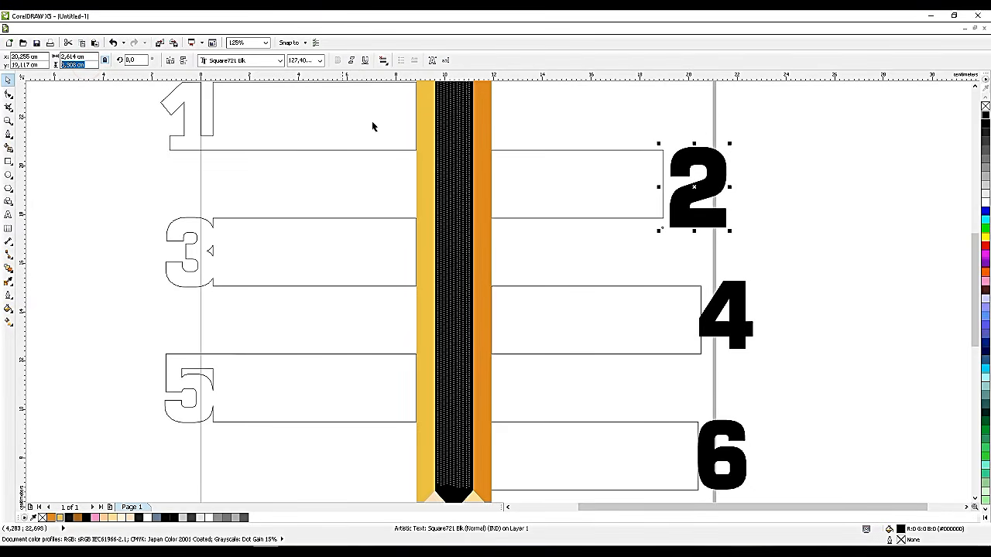
{"action": "left_click", "coordinate": [734, 282]}
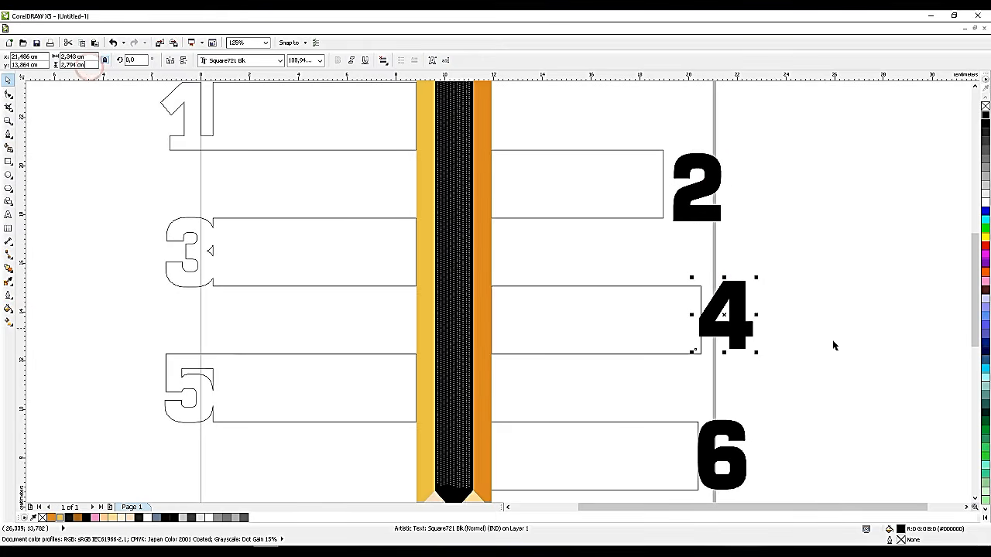
{"action": "left_click", "coordinate": [726, 439]}
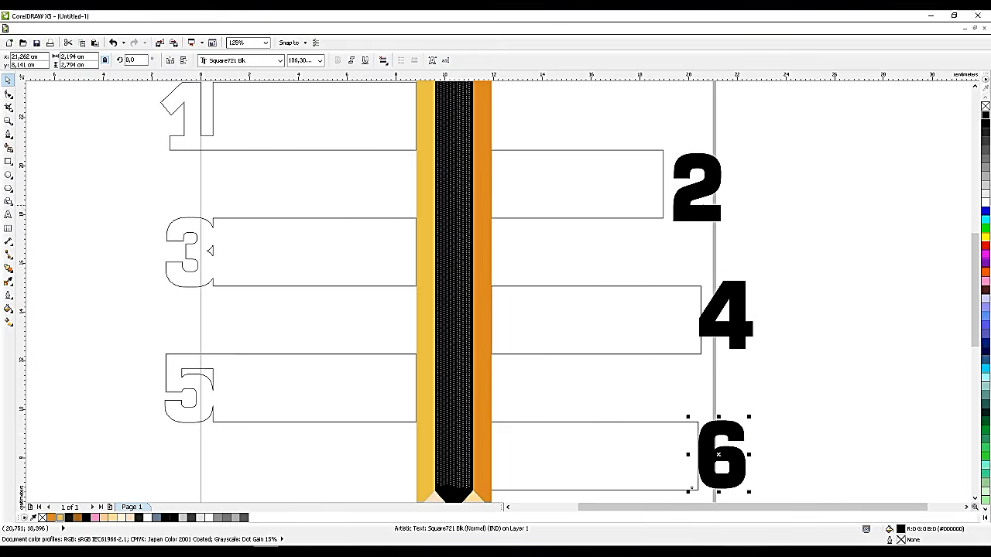
Place the numeral 2 against the upper right rectangle's edge with their bottoms aligned, and weld the two into one shape
{"action": "scroll", "coordinate": [707, 205], "scroll_direction": "up", "scroll_amount": 2}
{"action": "left_click_drag", "start_coordinate": [626, 247], "coordinate": [582, 233]}
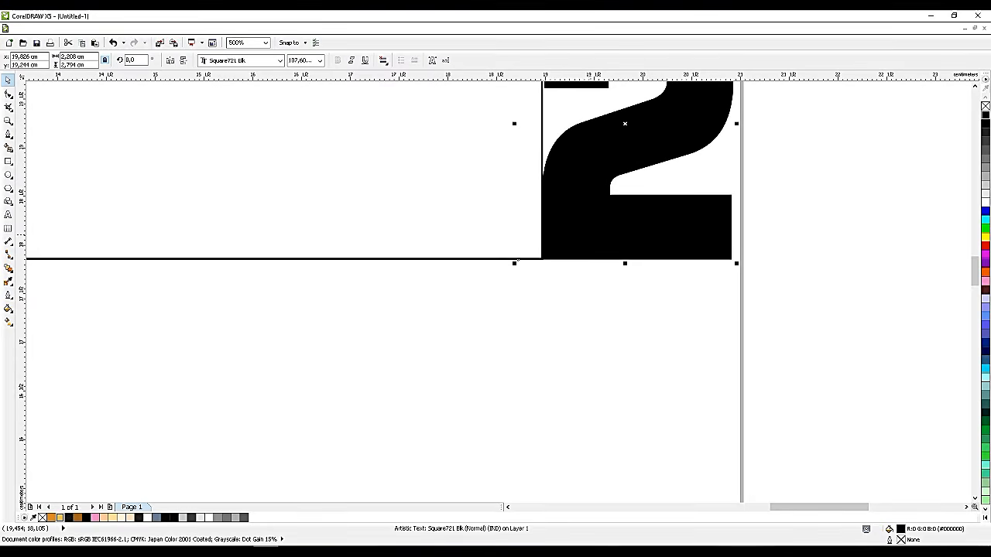
{"action": "scroll", "coordinate": [518, 260], "scroll_direction": "down", "scroll_amount": 1}
{"action": "scroll", "coordinate": [586, 155], "scroll_direction": "up", "scroll_amount": 1}
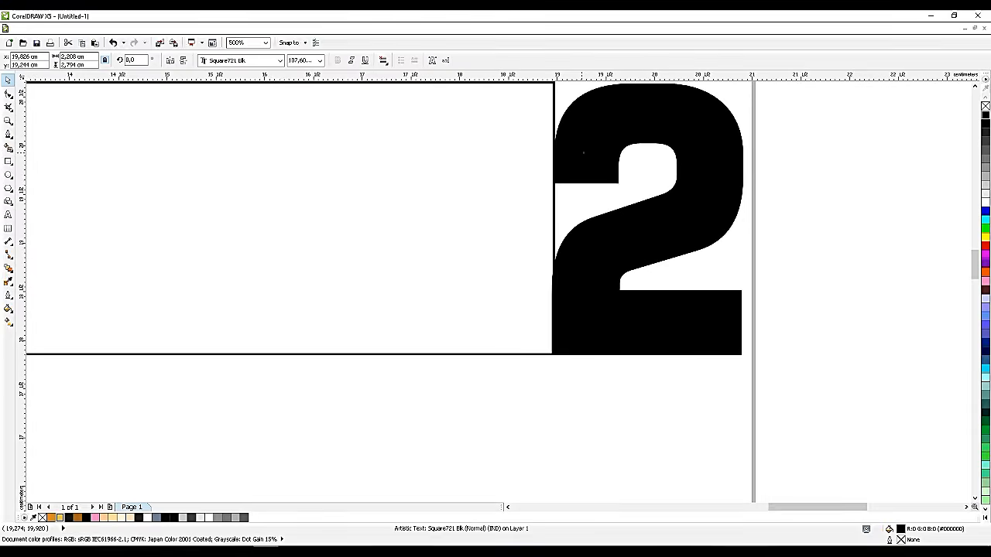
{"action": "scroll", "coordinate": [581, 150], "scroll_direction": "down", "scroll_amount": 1}
{"action": "left_click", "coordinate": [519, 152], "text": "shift"}
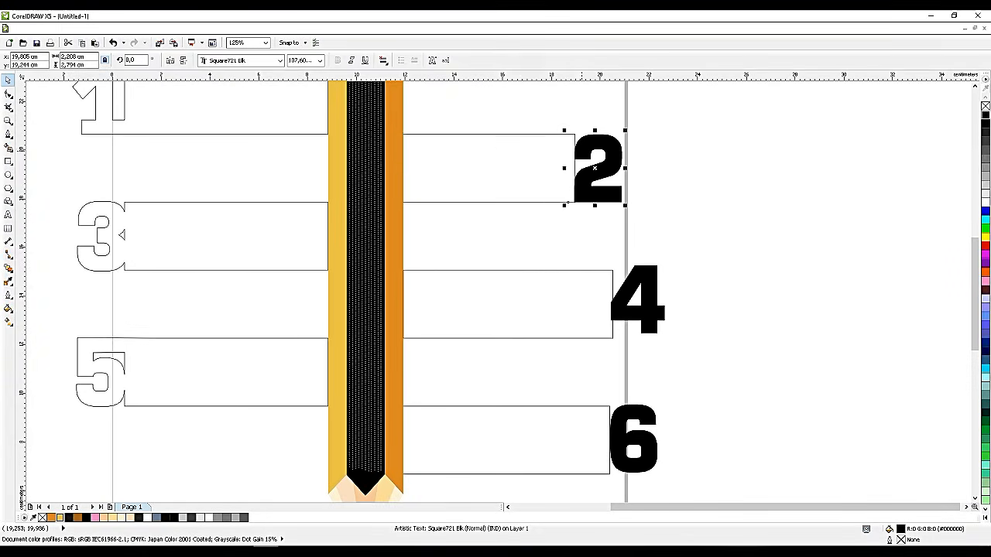
{"action": "left_click", "coordinate": [310, 61]}
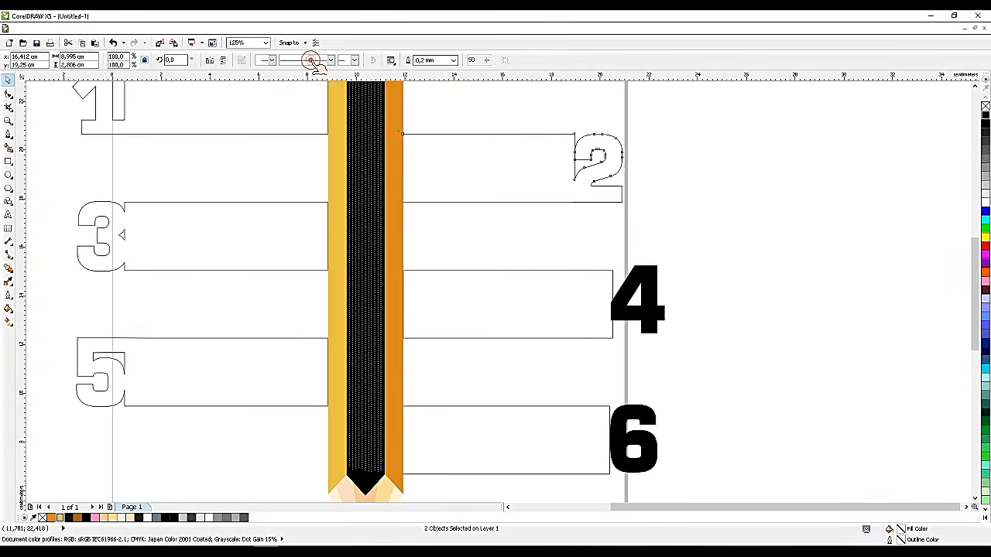
{"action": "scroll", "coordinate": [644, 343], "scroll_direction": "up", "scroll_amount": 1}
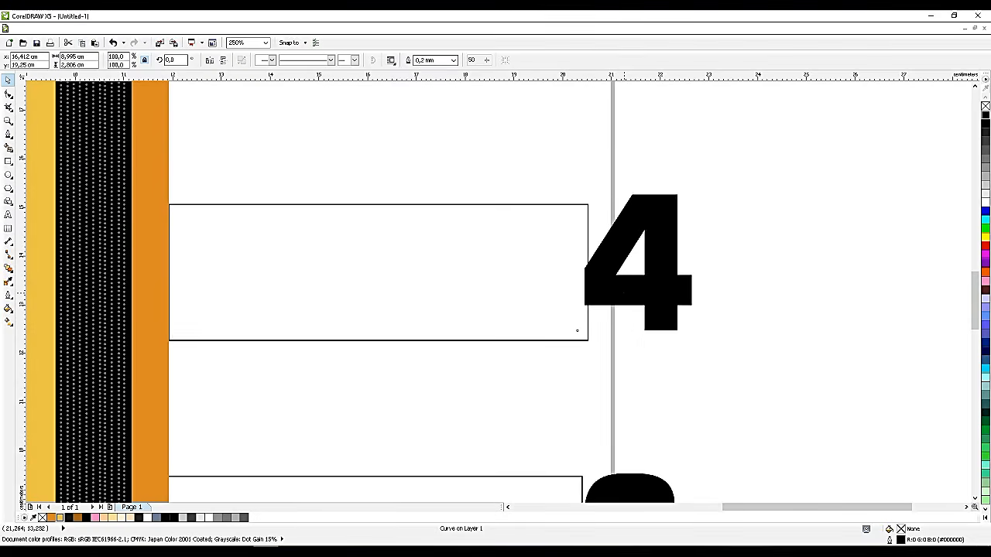
Align the bottom of numeral 4 with the bottom of its text rectangle and weld the two into one shape
{"action": "left_click", "coordinate": [623, 293]}
{"action": "left_click_drag", "start_coordinate": [620, 290], "coordinate": [622, 298]}
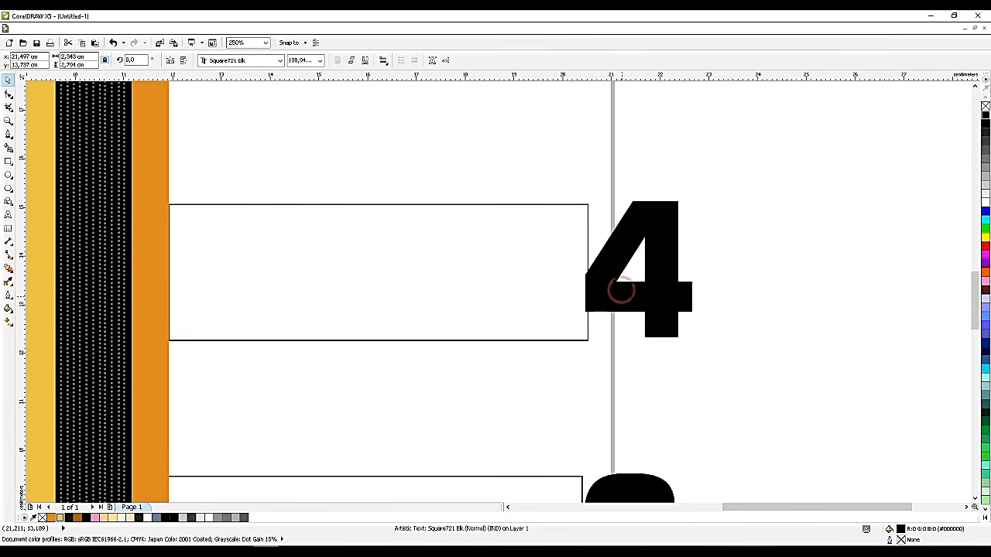
{"action": "left_click", "coordinate": [528, 261], "text": "shift"}
{"action": "left_click", "coordinate": [726, 251]}
{"action": "left_click", "coordinate": [669, 295]}
{"action": "left_click", "coordinate": [515, 270], "text": "shift"}
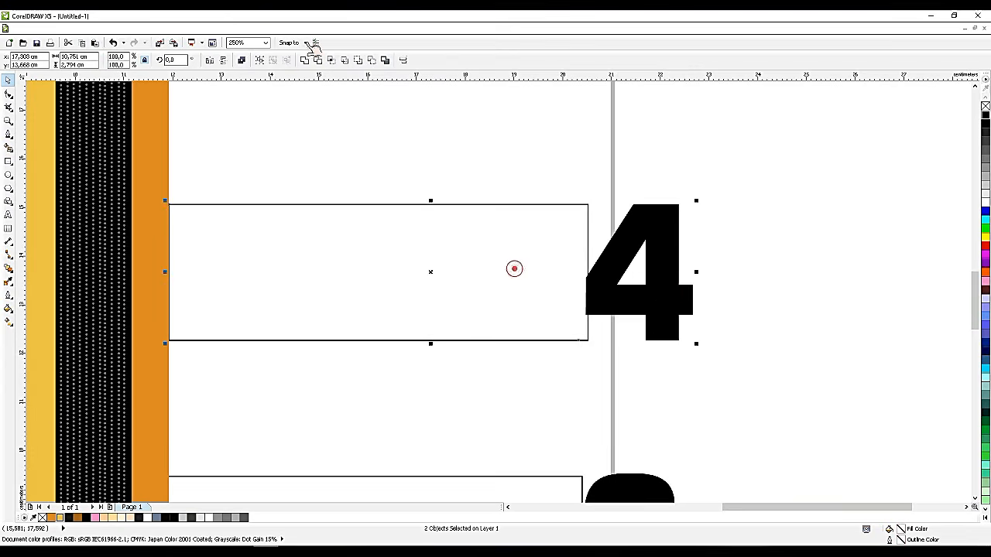
{"action": "left_click", "coordinate": [302, 59]}
Align the bottom of numeral 6 with its rectangle, keeping it against the rectangle's outer edge, and weld the two into one shape
{"action": "scroll", "coordinate": [595, 115], "scroll_direction": "down", "scroll_amount": 1}
{"action": "left_click", "coordinate": [634, 346]}
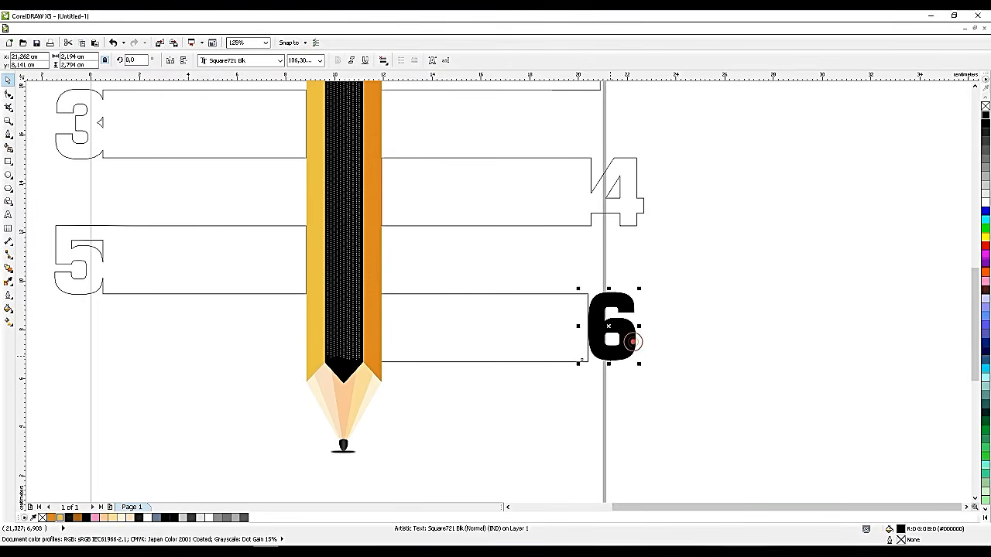
{"action": "scroll", "coordinate": [608, 352], "scroll_direction": "up", "scroll_amount": 1}
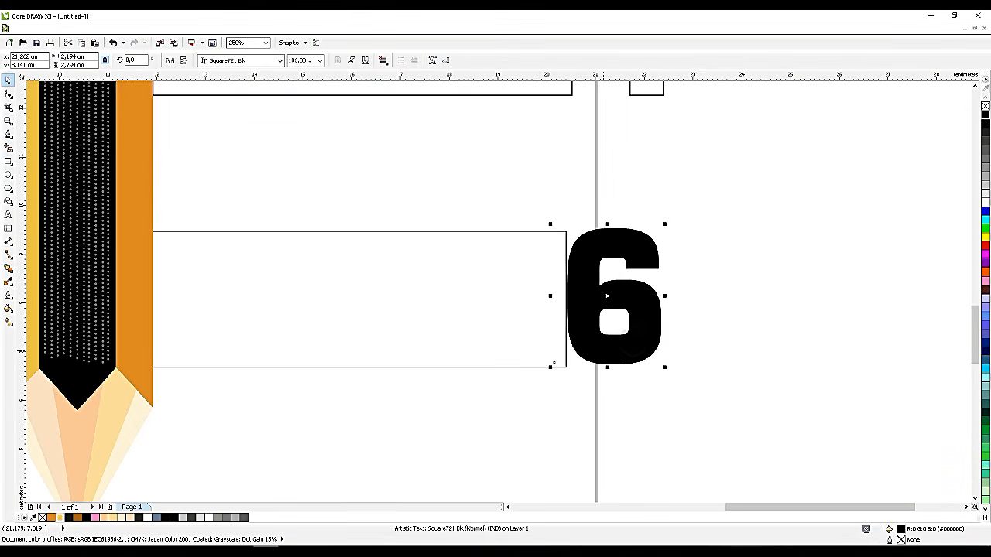
{"action": "left_click", "coordinate": [537, 338], "text": "shift"}
{"action": "left_click", "coordinate": [690, 328]}
{"action": "left_click", "coordinate": [637, 313]}
{"action": "left_click_drag", "start_coordinate": [635, 304], "coordinate": [638, 304]}
{"action": "left_click", "coordinate": [480, 287], "text": "shift"}
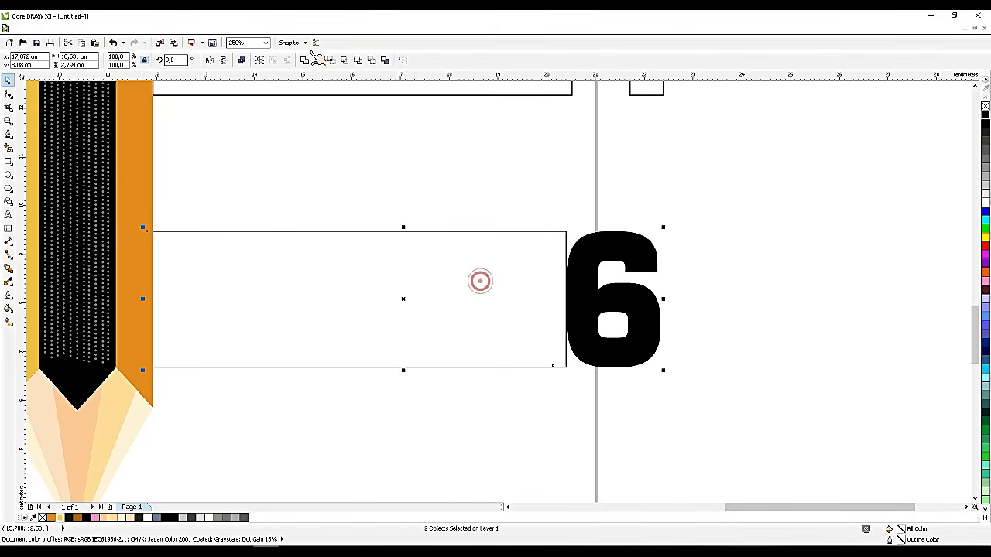
{"action": "left_click", "coordinate": [321, 61]}
{"action": "left_click", "coordinate": [416, 133]}
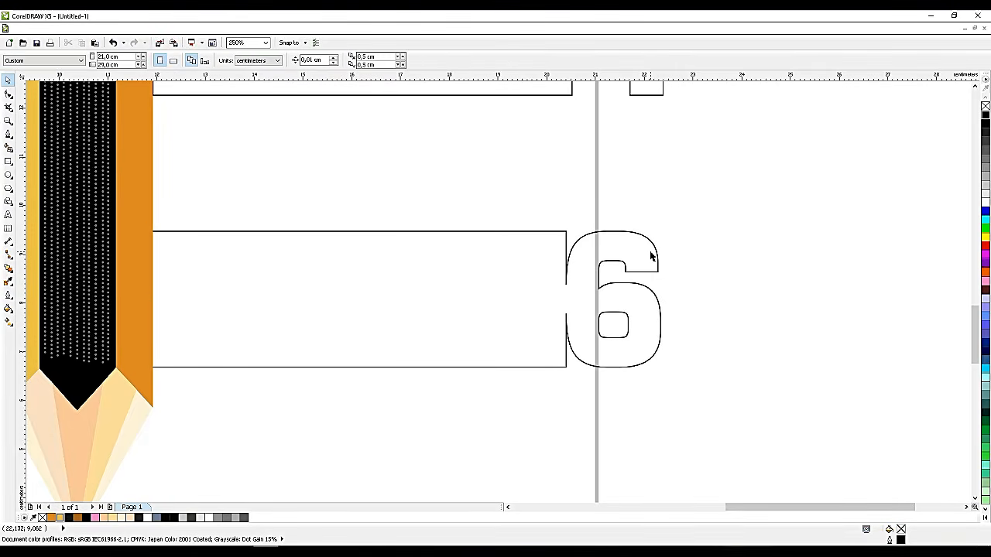
Give the 1 shape a linear gradient fill from brown at the pencil to yellow at the numeral, with the midpoint at 27%
{"action": "scroll", "coordinate": [654, 245], "scroll_direction": "down", "scroll_amount": 6}
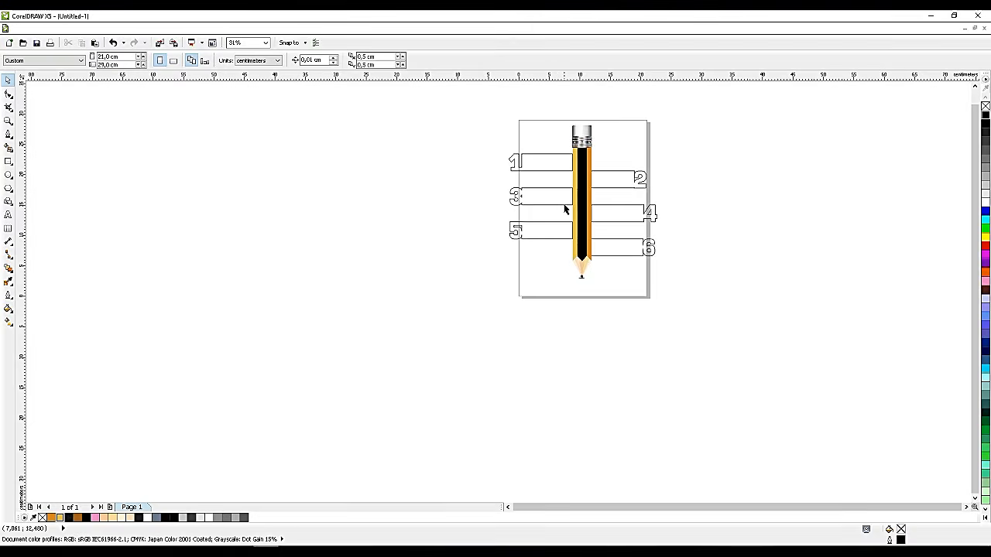
{"action": "scroll", "coordinate": [565, 197], "scroll_direction": "up", "scroll_amount": 2}
{"action": "left_click", "coordinate": [544, 142]}
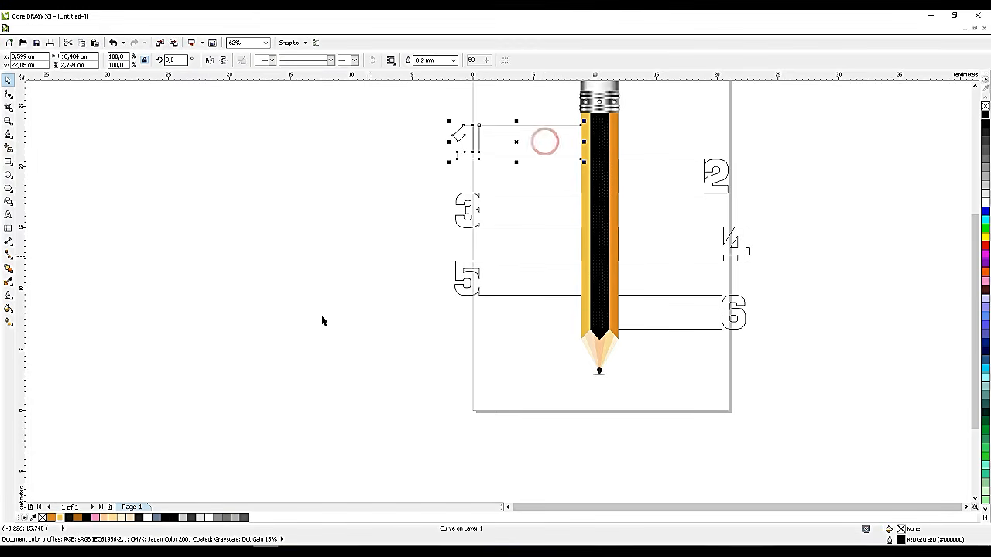
{"action": "left_click", "coordinate": [61, 518]}
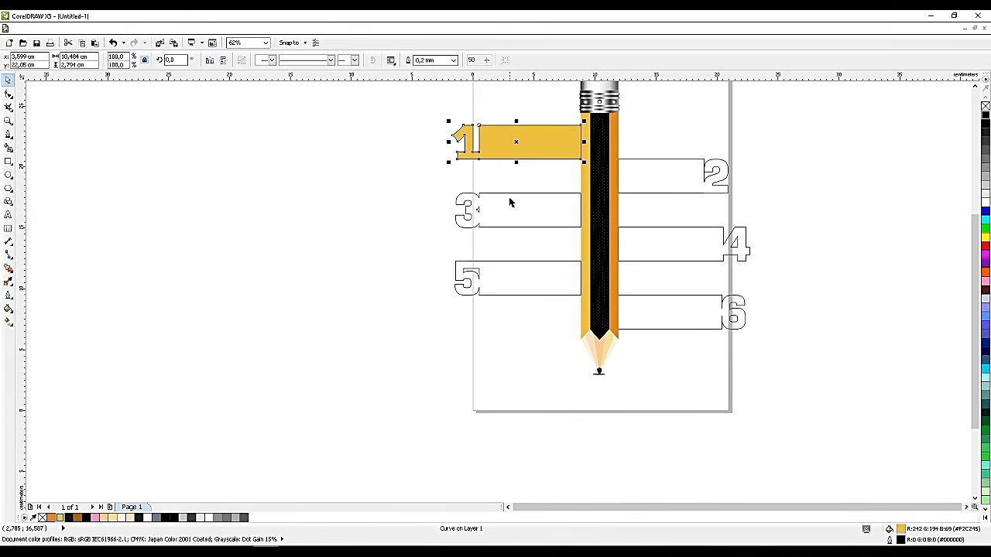
{"action": "scroll", "coordinate": [613, 102], "scroll_direction": "up", "scroll_amount": 2}
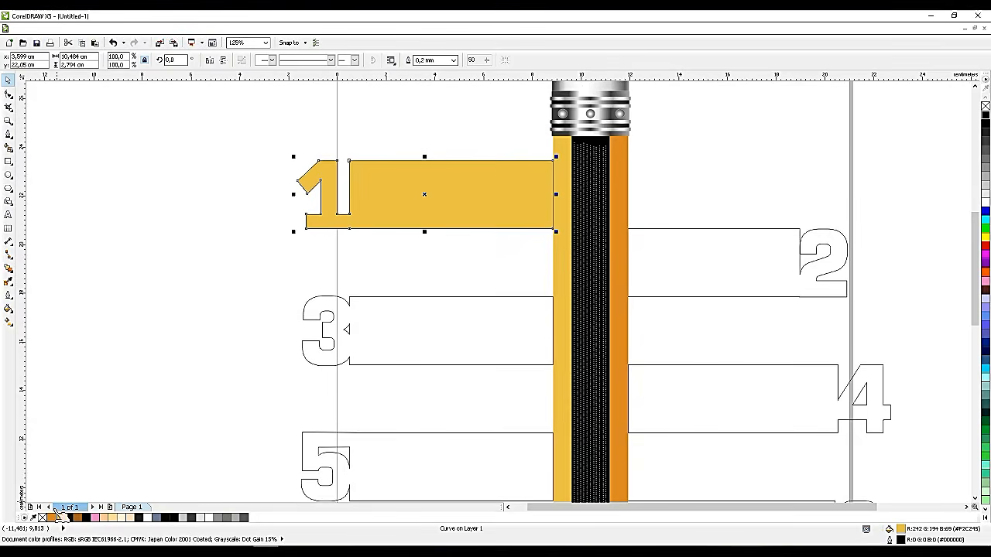
{"action": "left_click", "coordinate": [10, 326]}
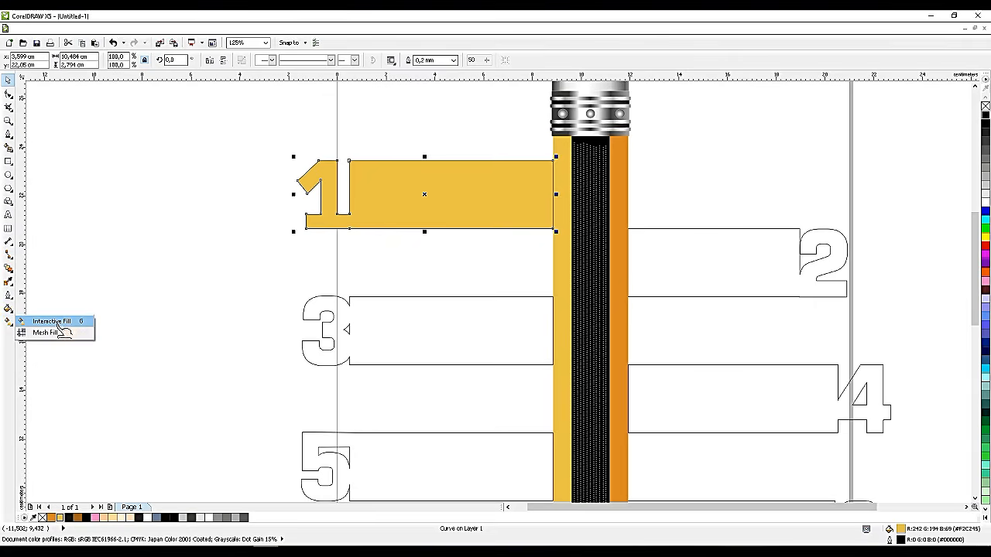
{"action": "left_click", "coordinate": [43, 321]}
{"action": "left_click_drag", "start_coordinate": [551, 198], "coordinate": [307, 193]}
{"action": "left_click_drag", "start_coordinate": [59, 517], "coordinate": [307, 193]}
{"action": "left_click_drag", "start_coordinate": [84, 520], "coordinate": [551, 194]}
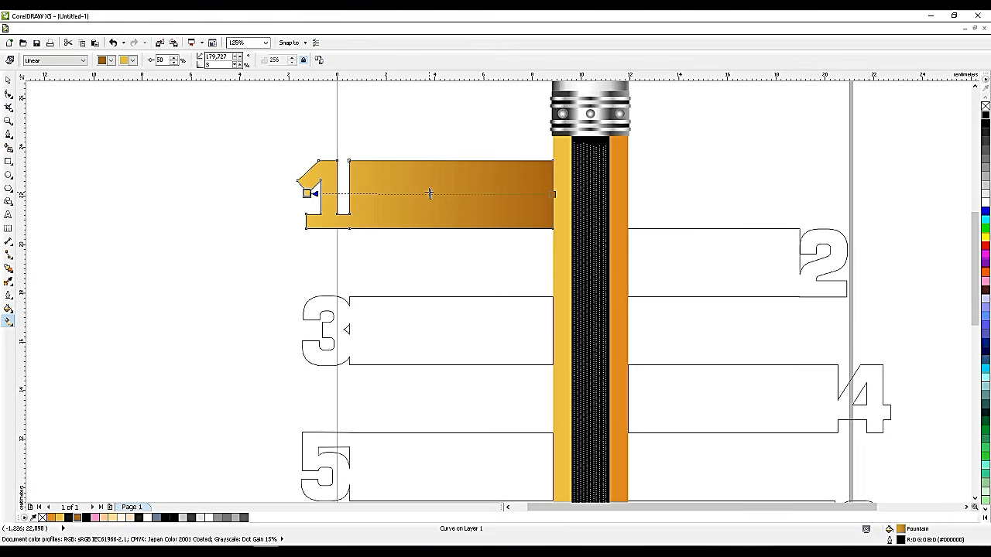
{"action": "left_click_drag", "start_coordinate": [430, 192], "coordinate": [484, 194]}
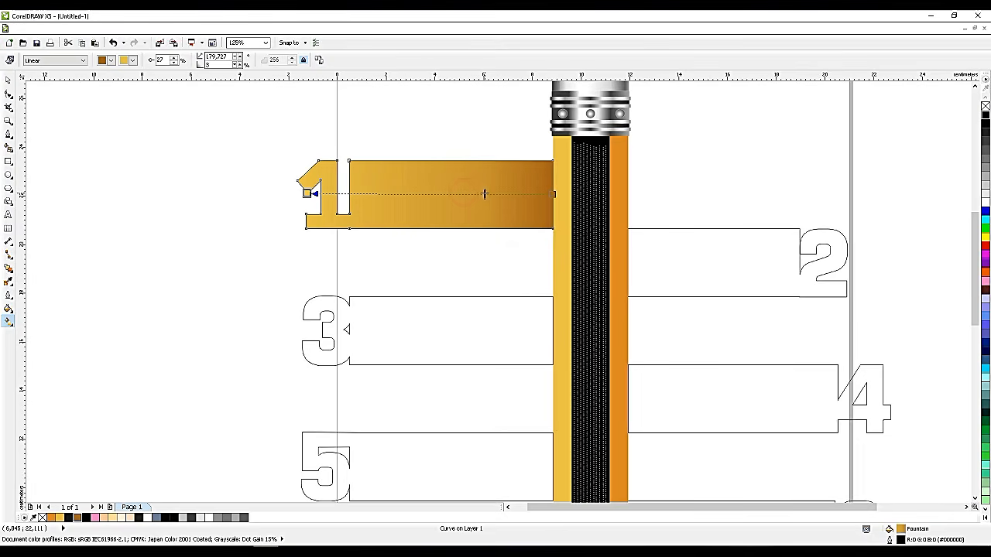
Copy only the fill property of the 1 shape to the 3 and 5 shapes
{"action": "key", "text": "space"}
{"action": "left_click", "coordinate": [416, 332]}
{"action": "left_click", "coordinate": [415, 449], "text": "shift"}
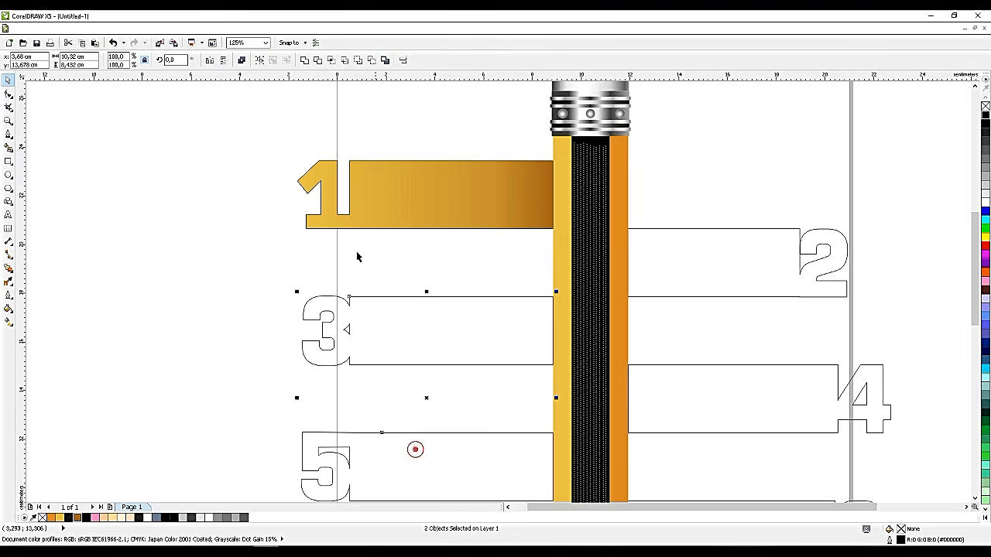
{"action": "left_click", "coordinate": [42, 29]}
{"action": "left_click", "coordinate": [82, 174]}
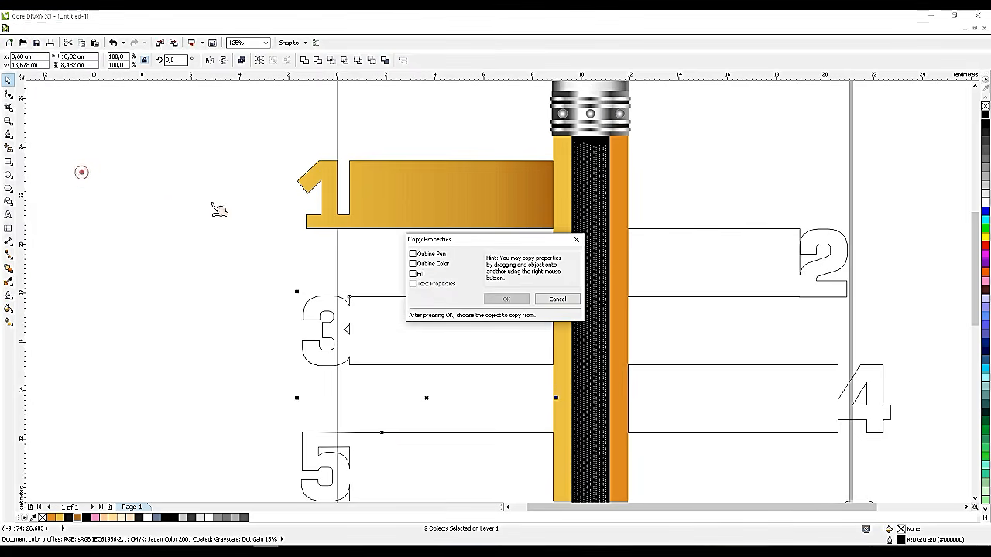
{"action": "left_click", "coordinate": [415, 275]}
{"action": "left_click", "coordinate": [506, 299]}
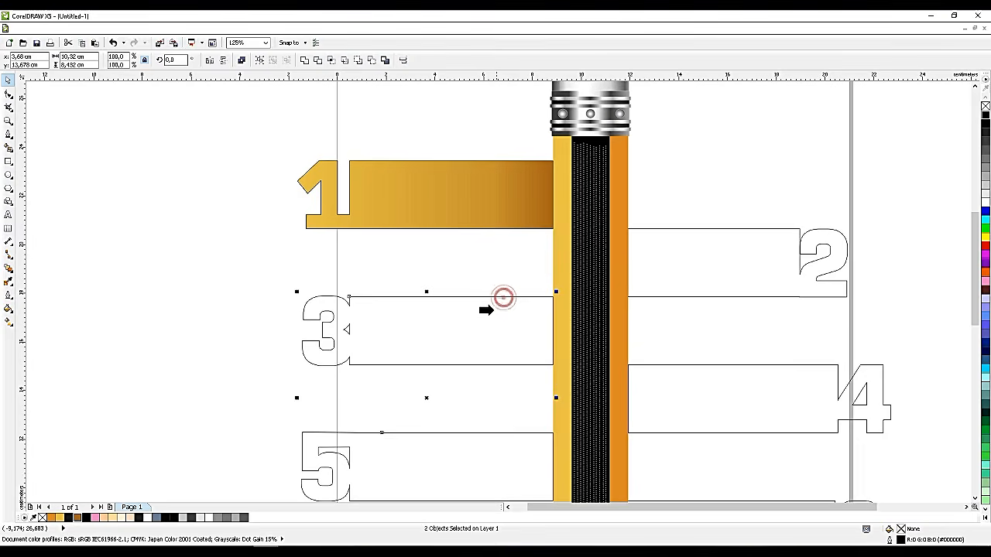
{"action": "left_click", "coordinate": [438, 192]}
Copy the fill of the 1 shape to the 2, 4 and 6 shapes
{"action": "scroll", "coordinate": [438, 192], "scroll_direction": "down", "scroll_amount": 2}
{"action": "left_click", "coordinate": [581, 250]}
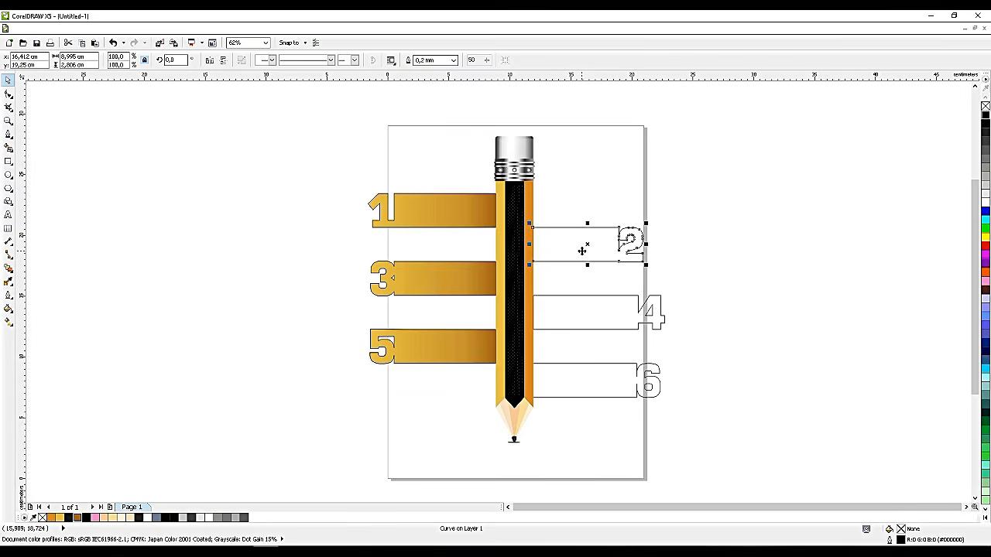
{"action": "scroll", "coordinate": [581, 250], "scroll_direction": "up", "scroll_amount": 2}
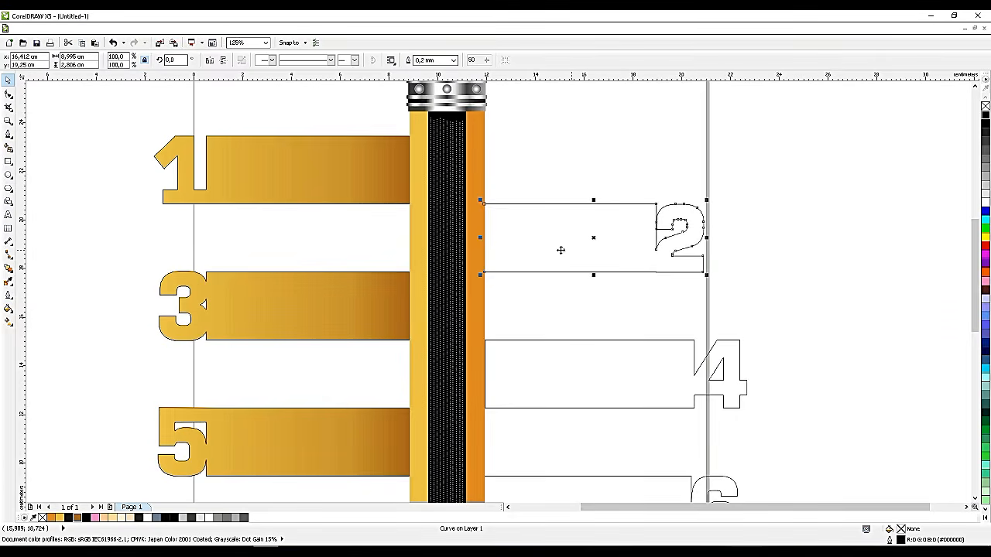
{"action": "left_click", "coordinate": [590, 360]}
{"action": "left_click", "coordinate": [565, 253]}
{"action": "left_click", "coordinate": [570, 478], "text": "shift"}
{"action": "left_click", "coordinate": [558, 403], "text": "shift"}
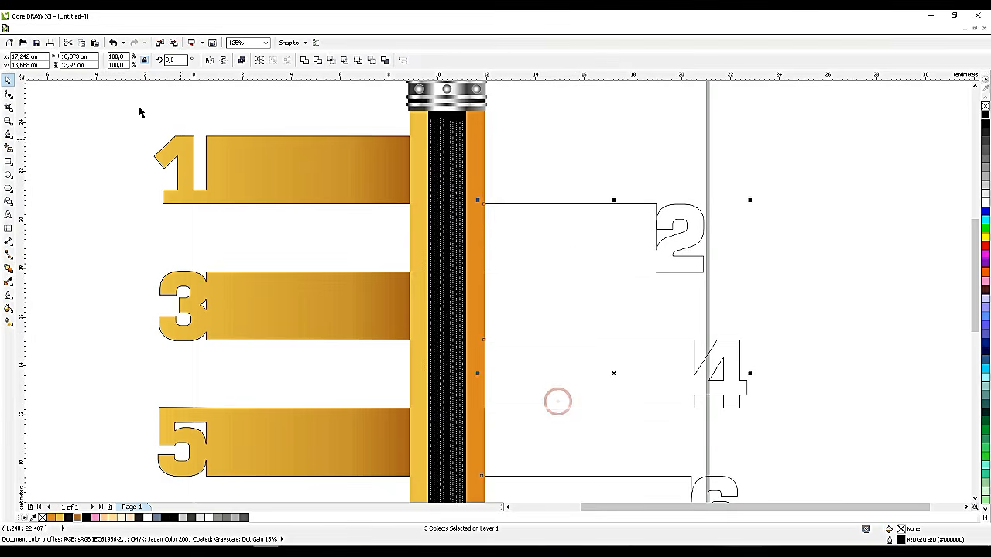
{"action": "left_click", "coordinate": [41, 29]}
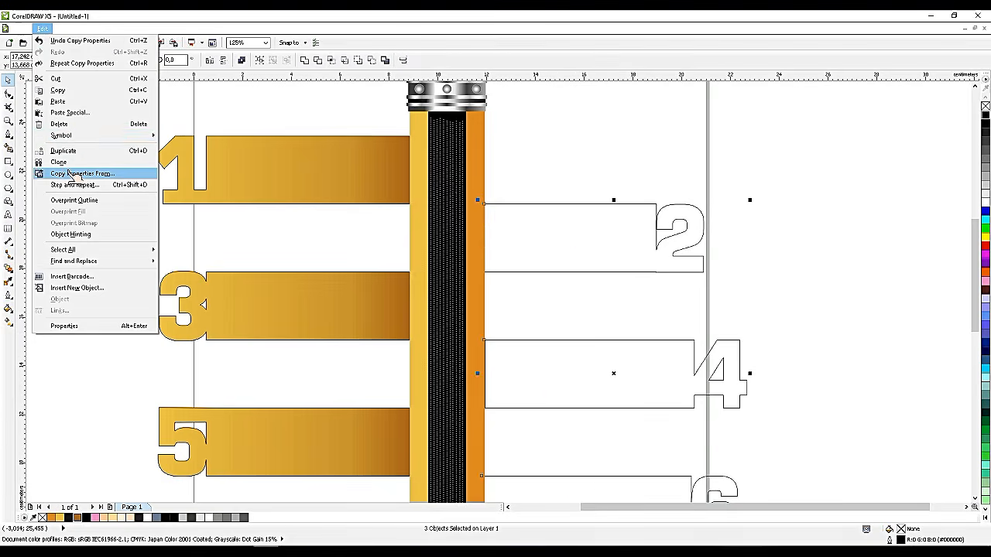
{"action": "left_click", "coordinate": [68, 172]}
{"action": "left_click", "coordinate": [507, 298]}
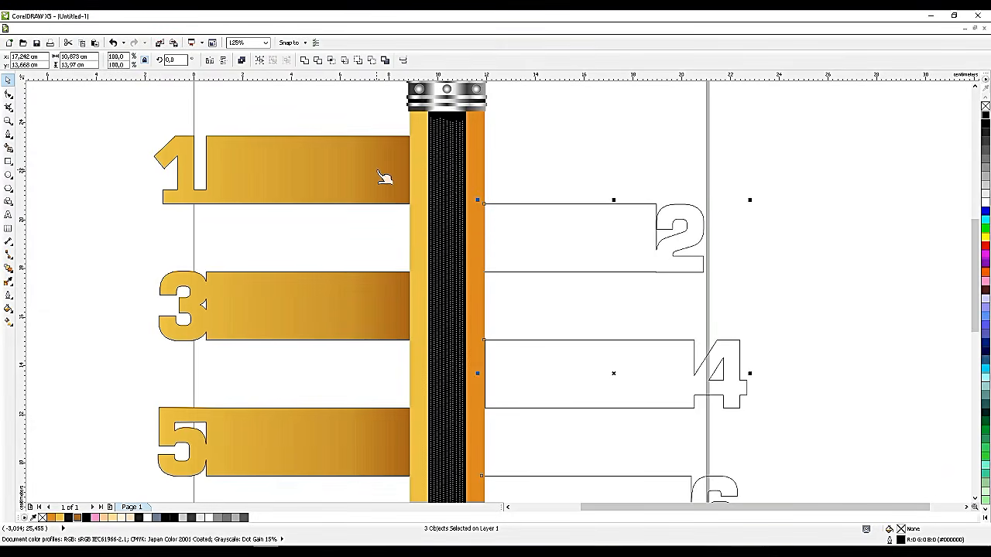
{"action": "left_click", "coordinate": [385, 178]}
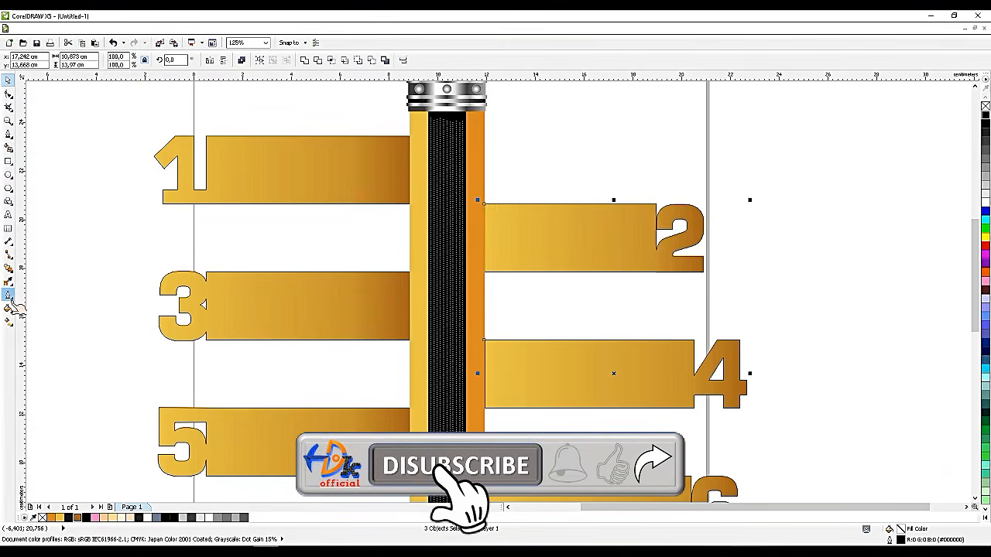
Reverse the 2 shape's linear gradient to run from brown near the pencil to yellow at the numeral, with the midpoint at 58%
{"action": "left_click", "coordinate": [557, 222]}
{"action": "left_click", "coordinate": [8, 320]}
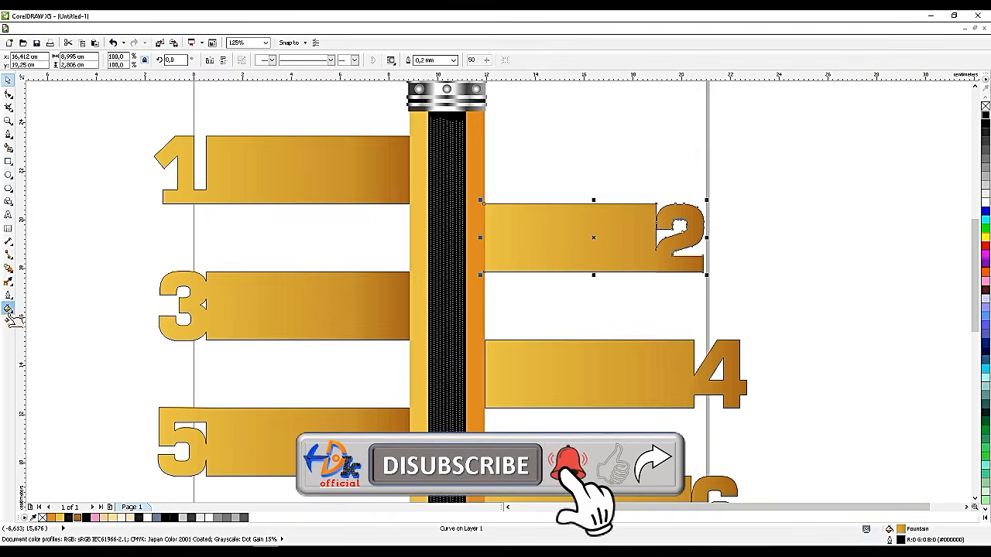
{"action": "mouse_move", "coordinate": [703, 236]}
{"action": "left_mouse_down"}
{"action": "mouse_move", "coordinate": [475, 236]}
{"action": "mouse_move", "coordinate": [701, 236]}
{"action": "left_mouse_up"}
{"action": "left_click_drag", "start_coordinate": [477, 236], "coordinate": [616, 234]}
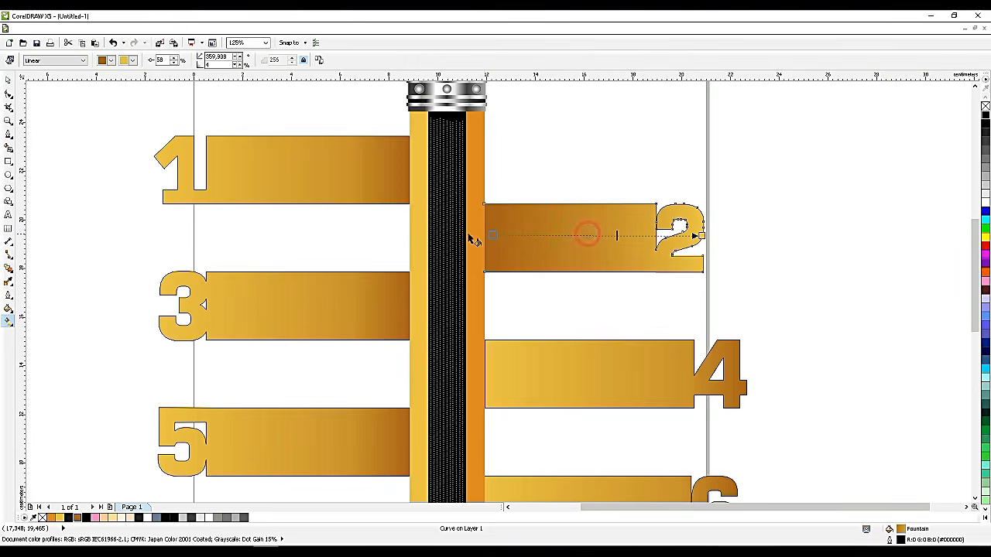
{"action": "left_click_drag", "start_coordinate": [493, 233], "coordinate": [512, 231]}
{"action": "left_click_drag", "start_coordinate": [702, 235], "coordinate": [706, 237]}
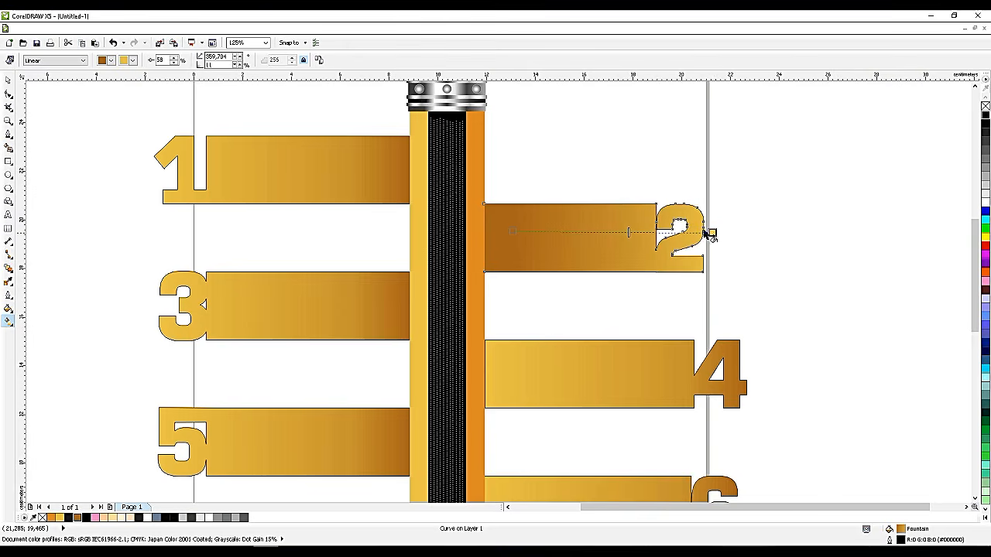
Copy the 2 shape's fill to the 4 and 6 shapes
{"action": "scroll", "coordinate": [572, 159], "scroll_direction": "down", "scroll_amount": 1}
{"action": "key", "text": "space"}
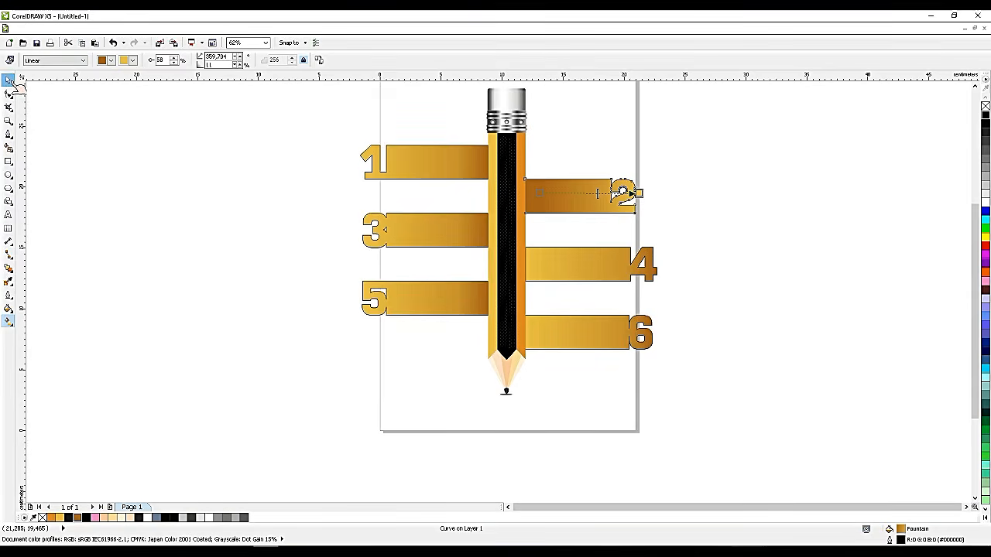
{"action": "left_click", "coordinate": [592, 272]}
{"action": "left_click", "coordinate": [599, 325], "text": "shift"}
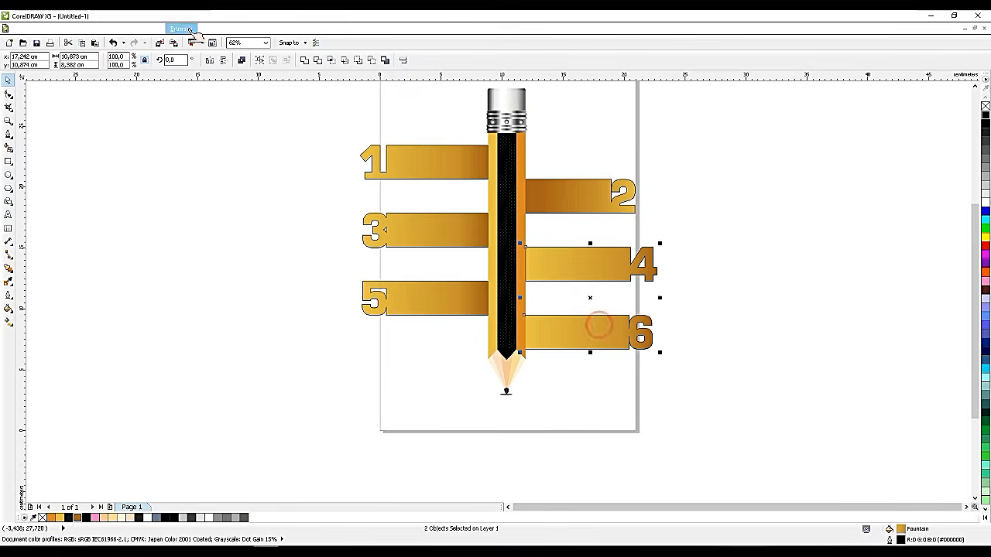
{"action": "left_click", "coordinate": [41, 28]}
{"action": "left_click", "coordinate": [71, 173]}
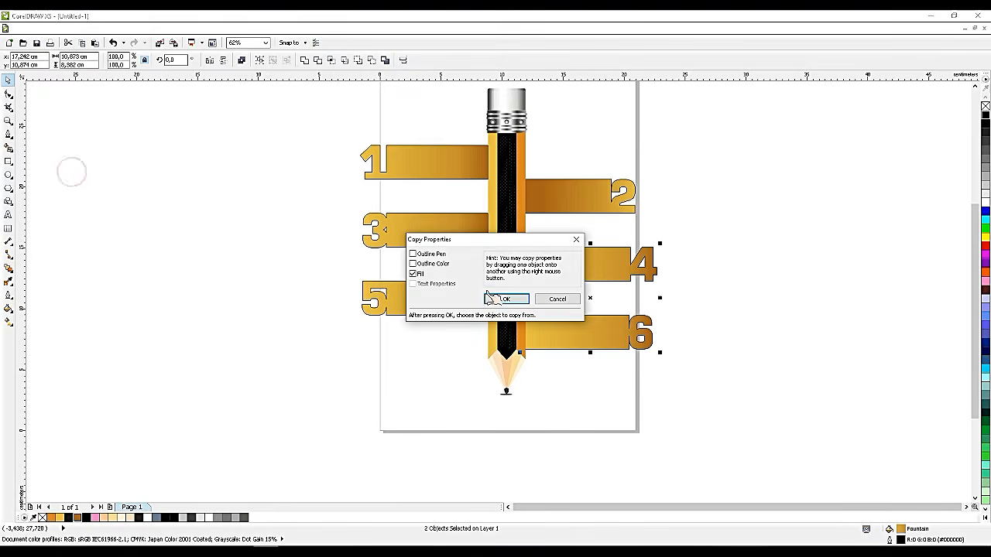
{"action": "left_click", "coordinate": [571, 297]}
{"action": "left_click", "coordinate": [579, 208]}
{"action": "left_click", "coordinate": [719, 229]}
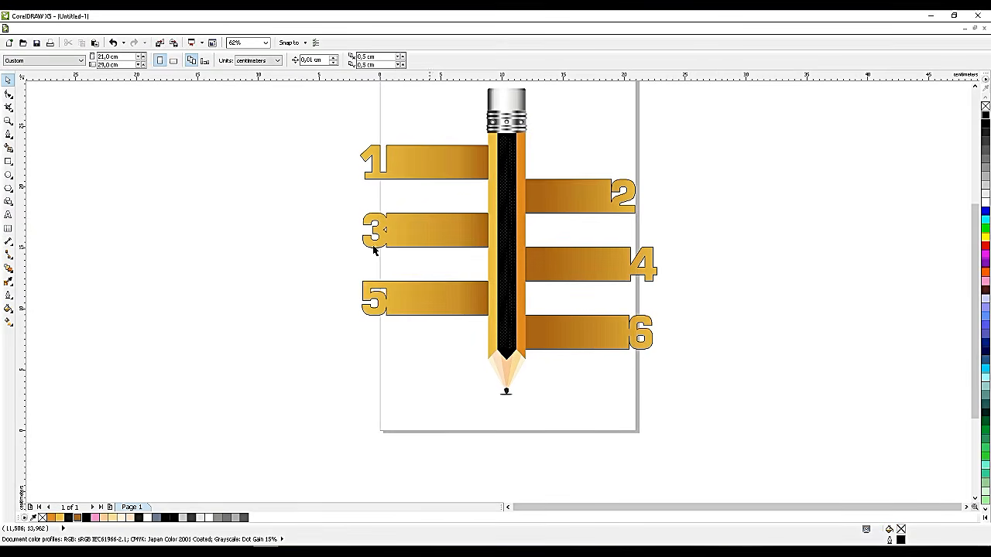
Draw a rectangle about 5,3 by 16,8 cm over the pencil, spanning the 1 to 6 shapes, and try to centre it on the pencil
{"action": "left_click", "coordinate": [8, 162]}
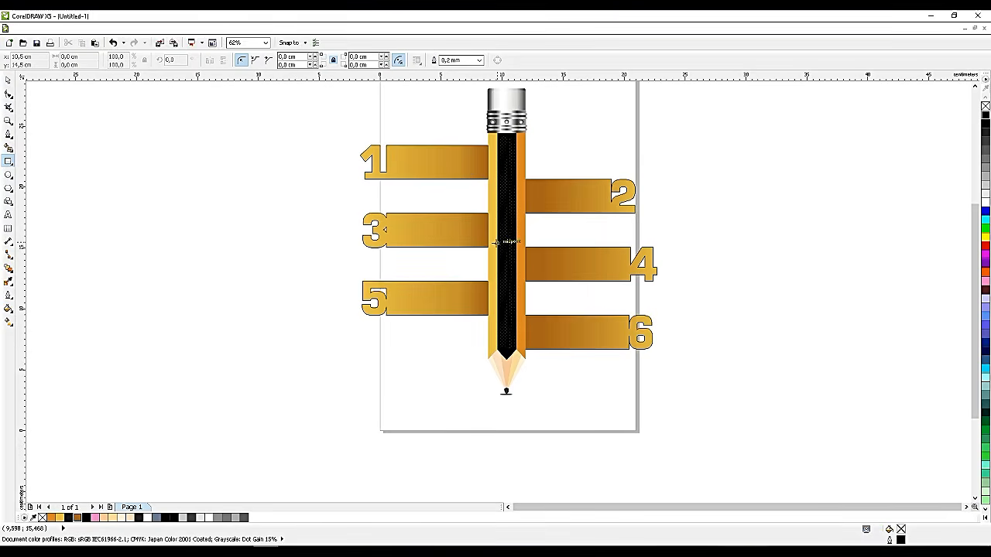
{"action": "mouse_move", "coordinate": [471, 144]}
{"action": "left_mouse_down"}
{"action": "mouse_move", "coordinate": [551, 290]}
{"action": "mouse_move", "coordinate": [531, 336]}
{"action": "mouse_move", "coordinate": [537, 350]}
{"action": "left_mouse_up"}
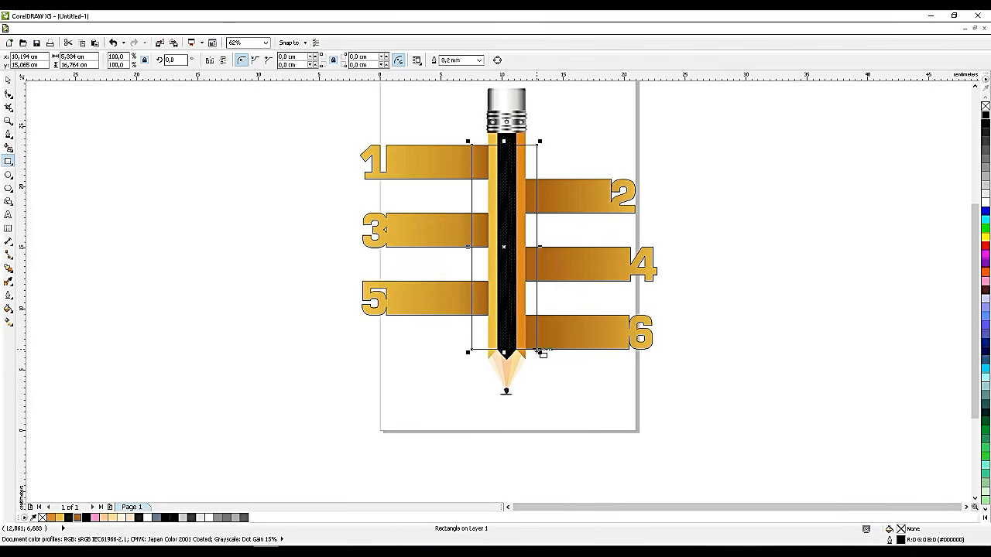
{"action": "left_click", "coordinate": [8, 80]}
{"action": "left_click", "coordinate": [518, 137], "text": "shift"}
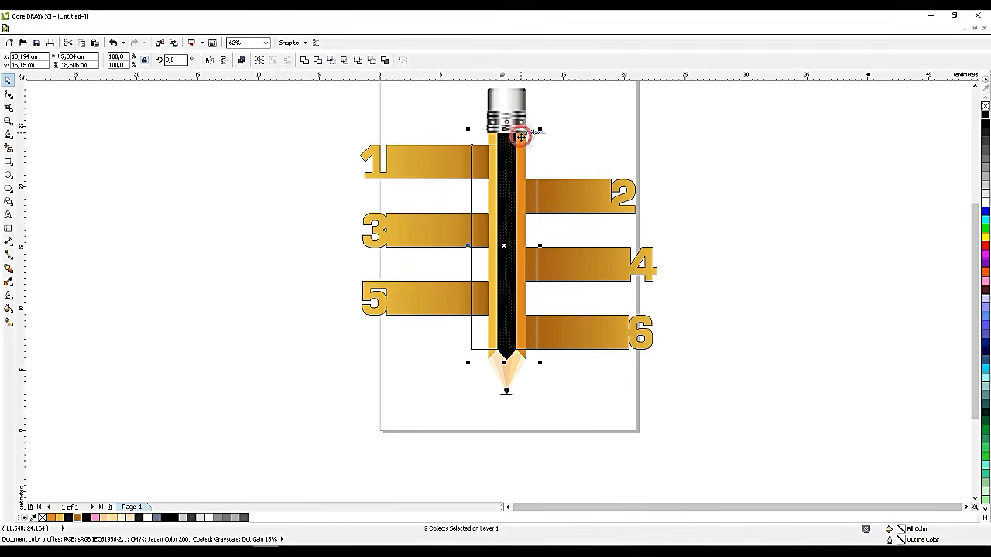
{"action": "left_click", "coordinate": [566, 134]}
{"action": "left_click", "coordinate": [529, 159]}
{"action": "left_click", "coordinate": [513, 112], "text": "shift"}
{"action": "left_click", "coordinate": [540, 100]}
Group all the pencil's parts and centre the tall rectangle horizontally on the pencil group
{"action": "left_click", "coordinate": [523, 100]}
{"action": "mouse_move", "coordinate": [554, 83]}
{"action": "left_mouse_down"}
{"action": "mouse_move", "coordinate": [460, 126]}
{"action": "mouse_move", "coordinate": [449, 376]}
{"action": "mouse_move", "coordinate": [433, 438]}
{"action": "left_mouse_up"}
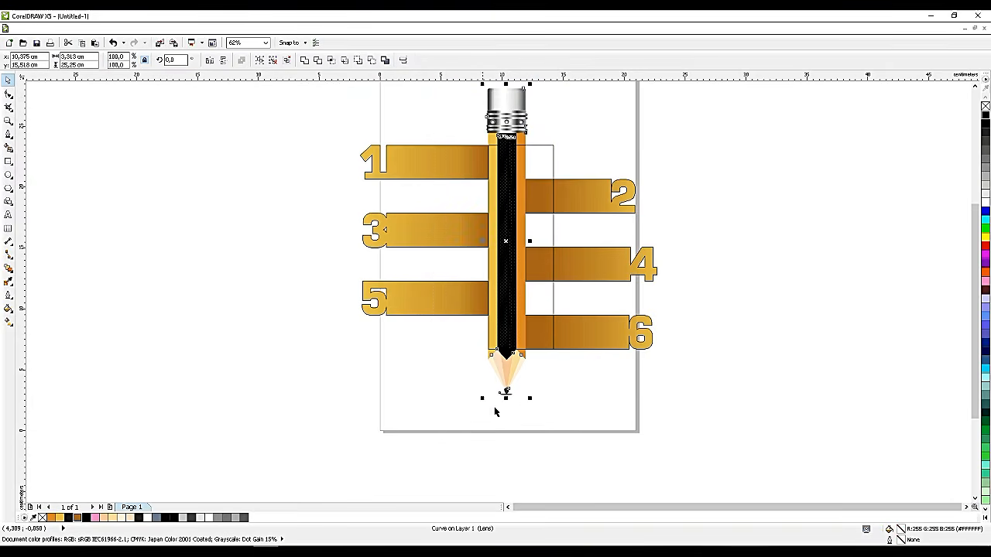
{"action": "key", "text": "ctrl+g"}
{"action": "left_click", "coordinate": [517, 120], "text": "shift"}
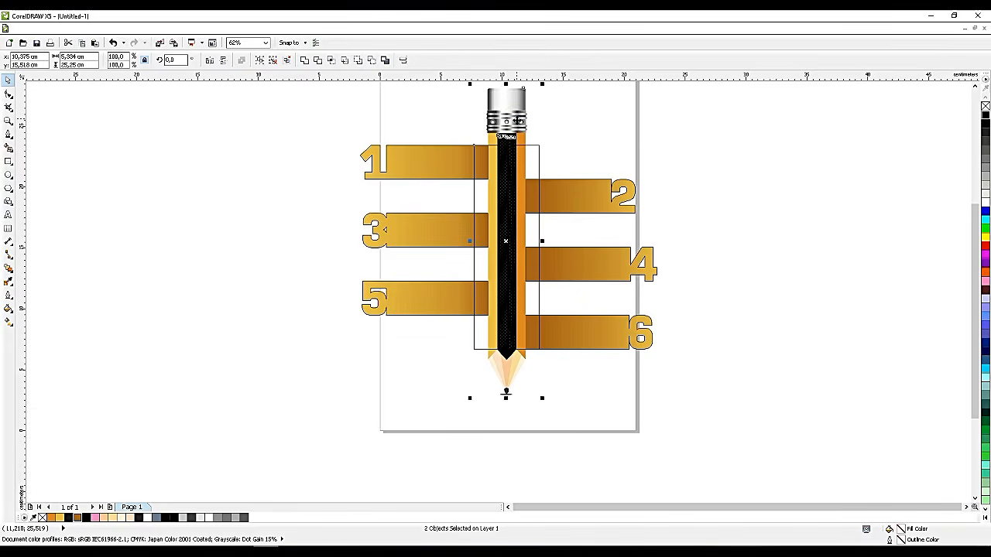
{"action": "left_click", "coordinate": [545, 141]}
{"action": "scroll", "coordinate": [546, 150], "scroll_direction": "up", "scroll_amount": 4}
{"action": "scroll", "coordinate": [533, 171], "scroll_direction": "down", "scroll_amount": 2}
{"action": "left_click", "coordinate": [553, 333]}
{"action": "left_click", "coordinate": [571, 168]}
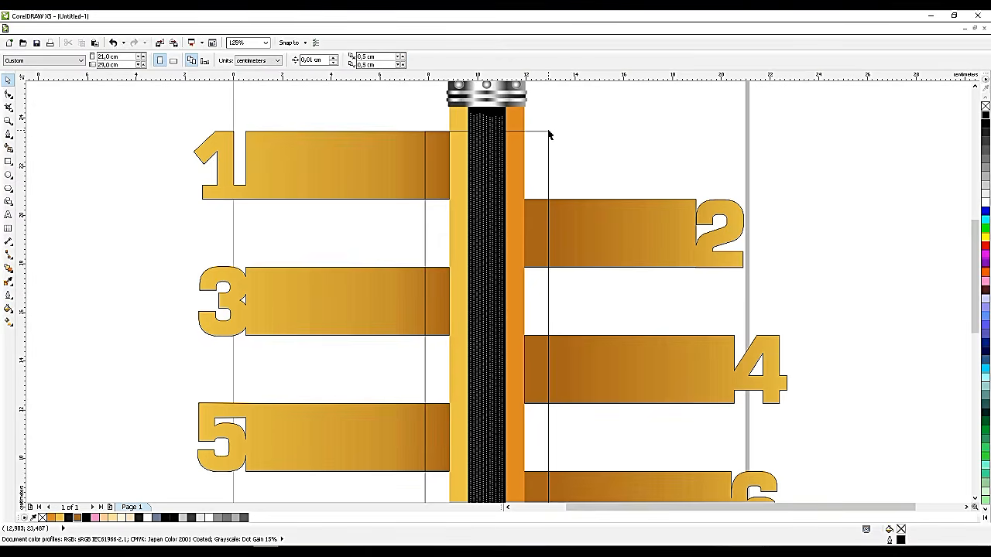
Shrink the tall rectangle over the pencil to the 1 shape's height, about 2,79 cm, and line it up with that shape
{"action": "scroll", "coordinate": [442, 203], "scroll_direction": "down", "scroll_amount": 2}
{"action": "left_click", "coordinate": [457, 201]}
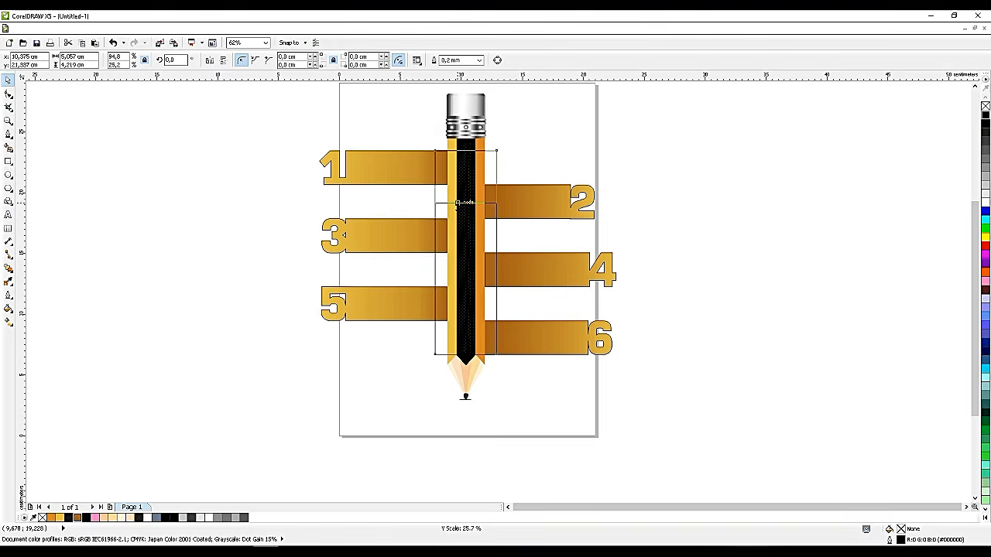
{"action": "left_click_drag", "start_coordinate": [458, 207], "coordinate": [457, 207]}
{"action": "scroll", "coordinate": [461, 158], "scroll_direction": "up", "scroll_amount": 2}
{"action": "left_click_drag", "start_coordinate": [478, 125], "coordinate": [470, 229]}
{"action": "left_click_drag", "start_coordinate": [477, 291], "coordinate": [394, 208]}
{"action": "left_click_drag", "start_coordinate": [380, 256], "coordinate": [378, 265]}
{"action": "scroll", "coordinate": [376, 128], "scroll_direction": "up", "scroll_amount": 1}
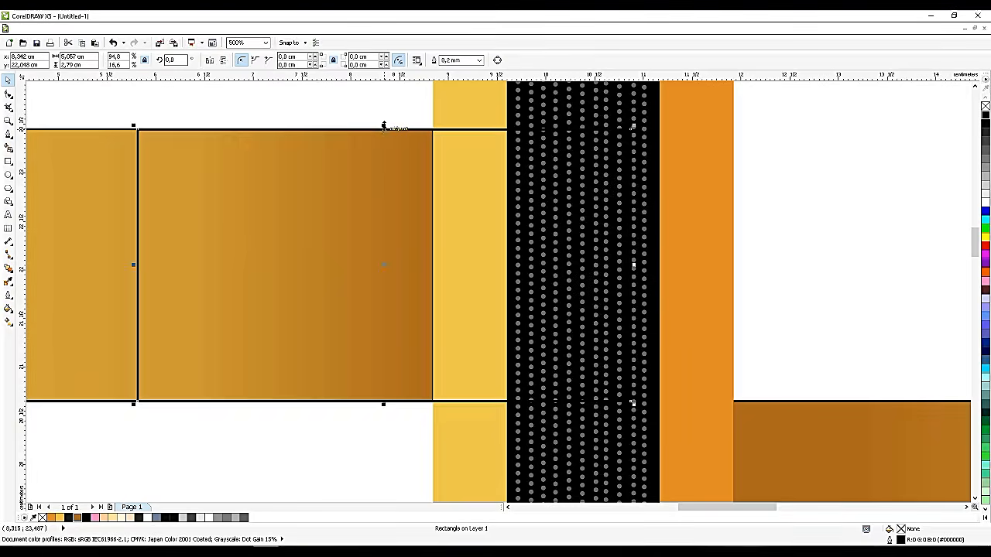
Centre the rectangle horizontally on the pencil and skew it about 17,8 degrees so it rises from left to right
{"action": "scroll", "coordinate": [373, 177], "scroll_direction": "down", "scroll_amount": 1}
{"action": "left_click", "coordinate": [530, 128], "text": "shift"}
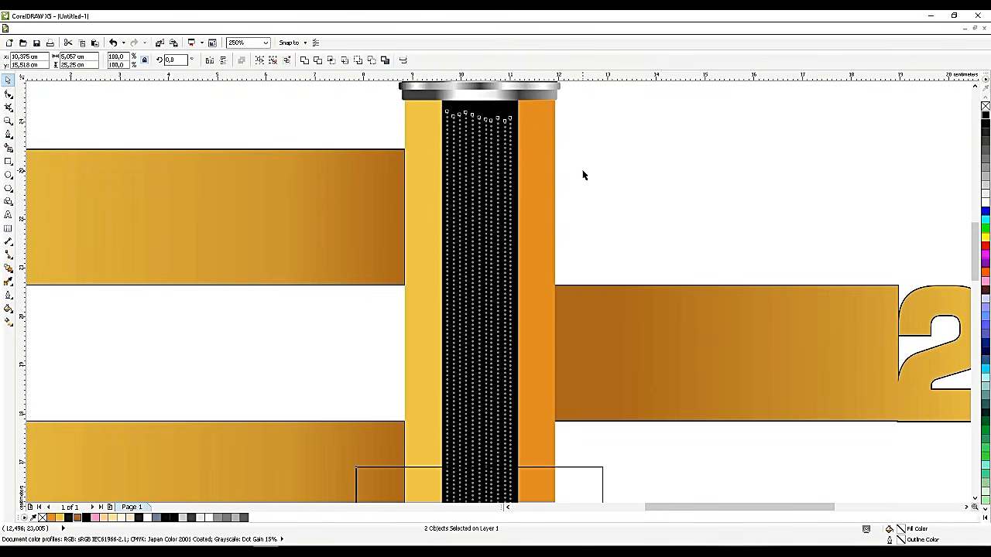
{"action": "scroll", "coordinate": [584, 175], "scroll_direction": "down", "scroll_amount": 1}
{"action": "left_click_drag", "start_coordinate": [581, 343], "coordinate": [584, 203]}
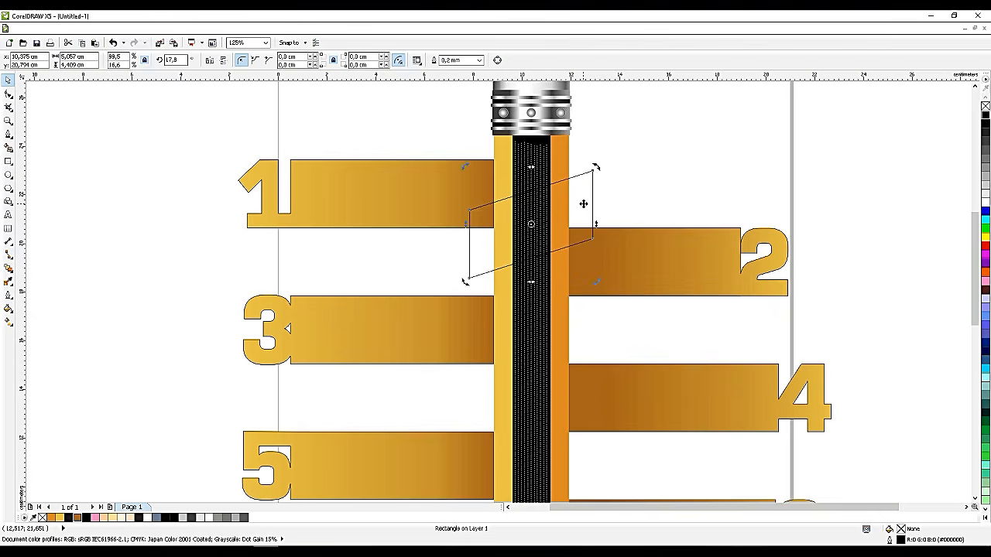
{"action": "scroll", "coordinate": [584, 203], "scroll_direction": "up", "scroll_amount": 1}
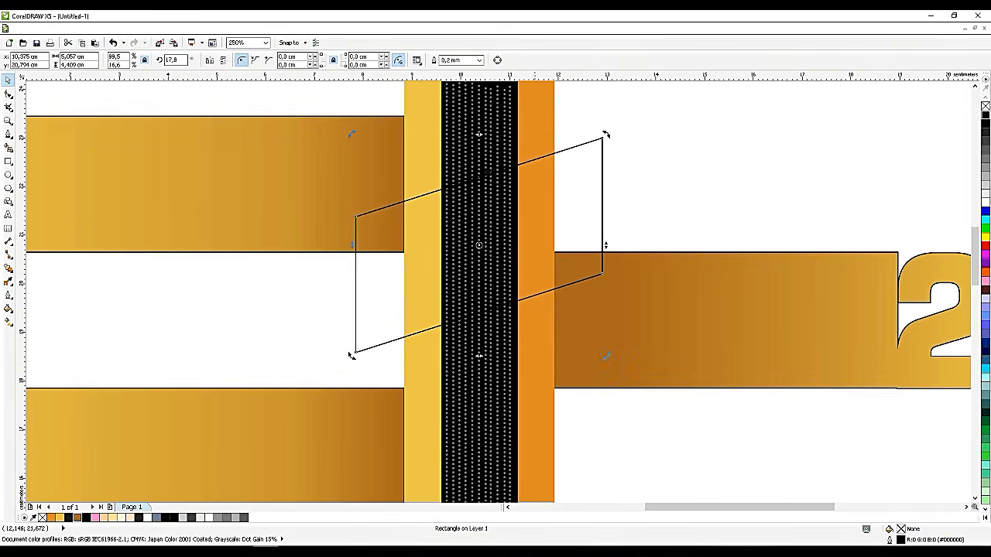
Convert the skewed rectangle to curves, turn its lower edge into a curve and bend it near the lower-left corner
{"action": "left_click", "coordinate": [8, 93]}
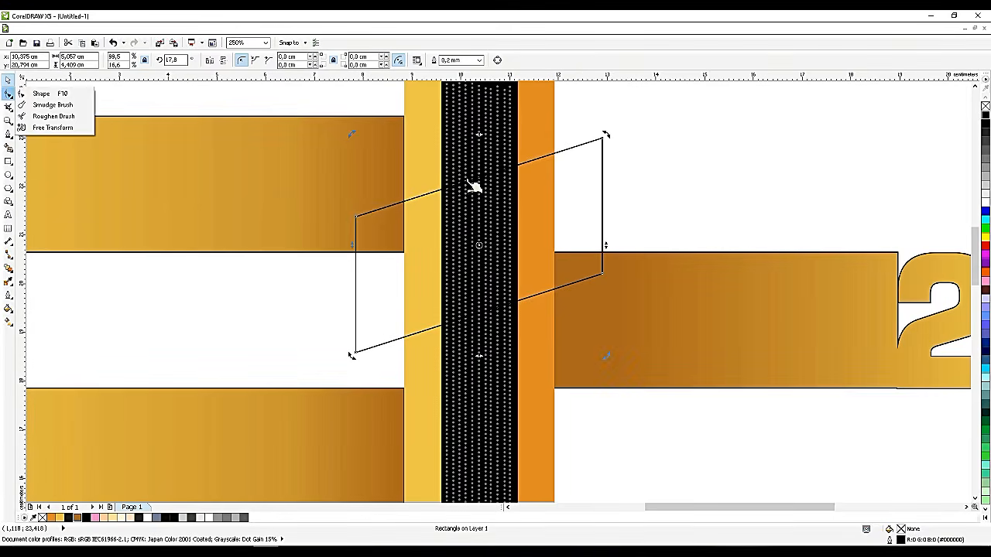
{"action": "left_click", "coordinate": [51, 105]}
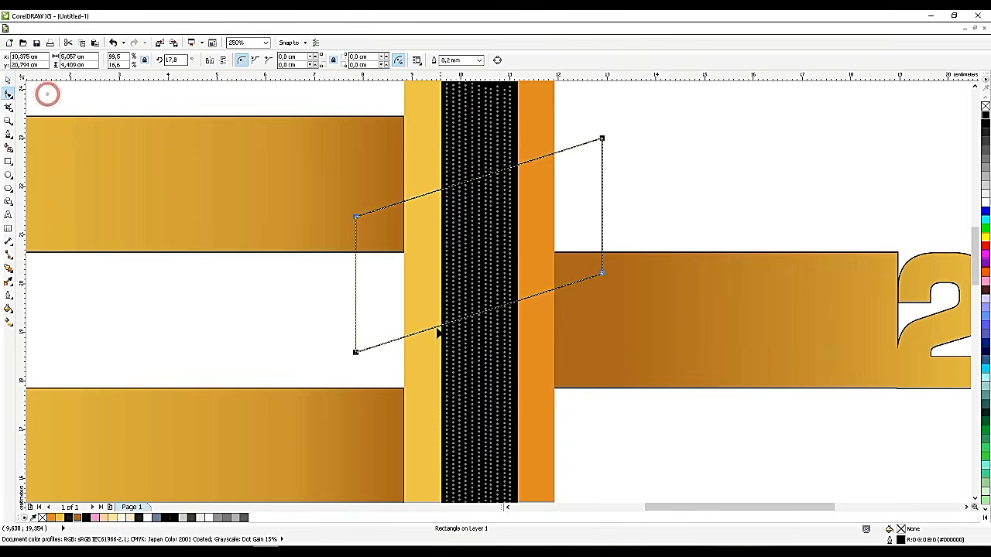
{"action": "key", "text": "ctrl+q"}
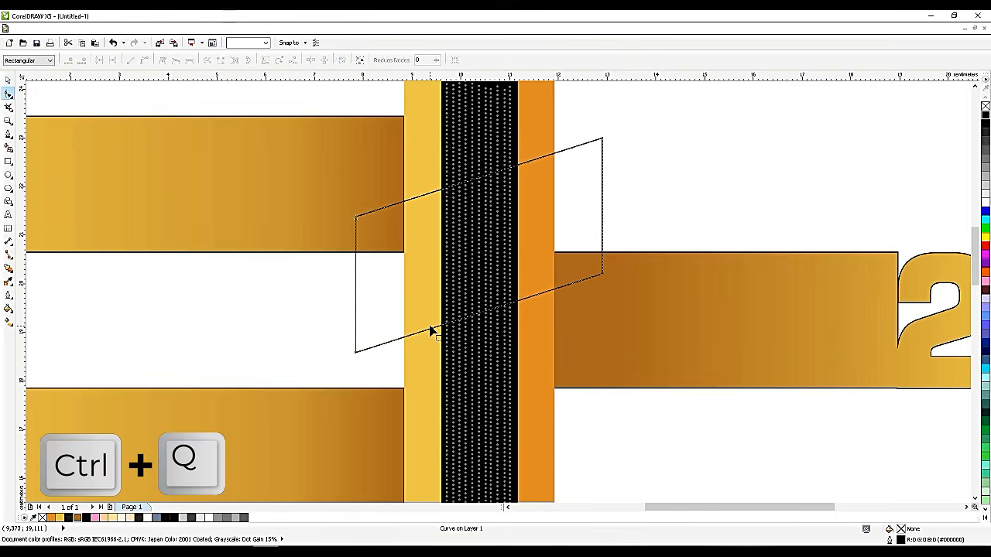
{"action": "left_click", "coordinate": [383, 343]}
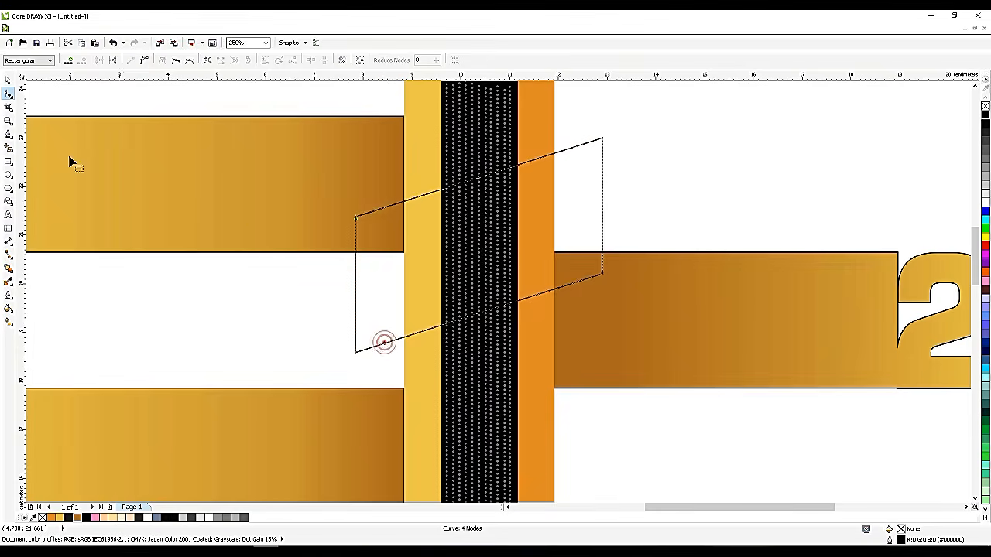
{"action": "left_click", "coordinate": [145, 60]}
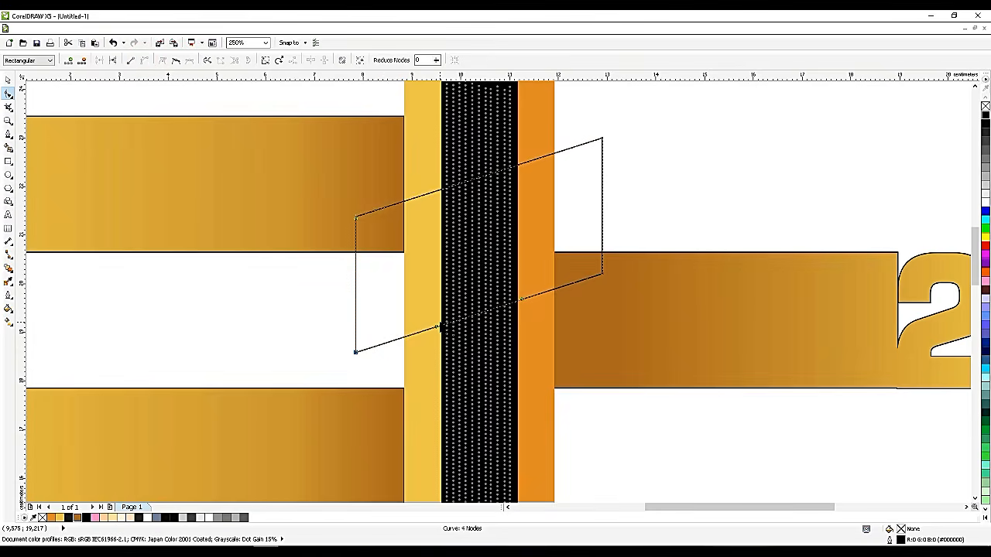
{"action": "left_click_drag", "start_coordinate": [435, 331], "coordinate": [373, 333]}
Turn the skewed shape's upper edge into a curve and bend both ends into a gentle S-curve
{"action": "left_click", "coordinate": [394, 205]}
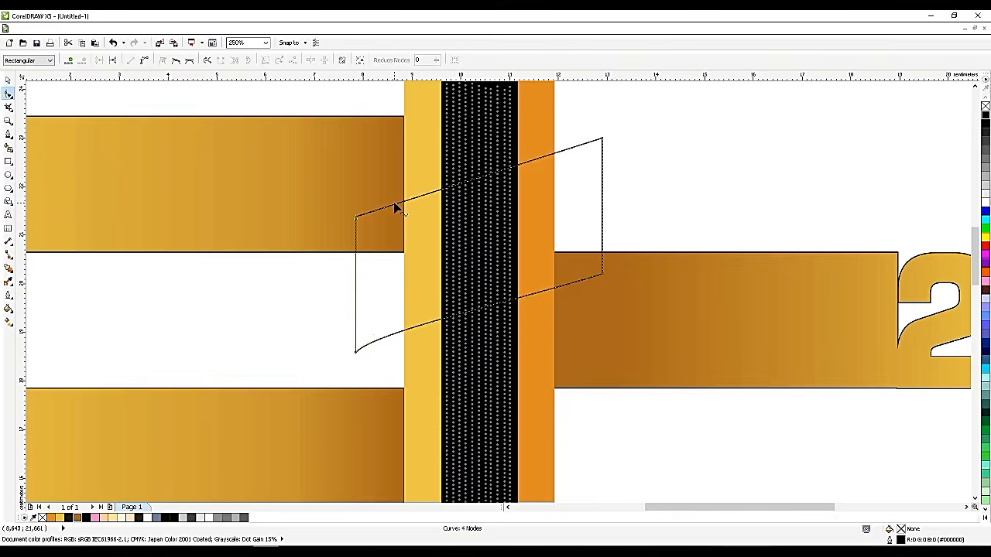
{"action": "left_click", "coordinate": [145, 61]}
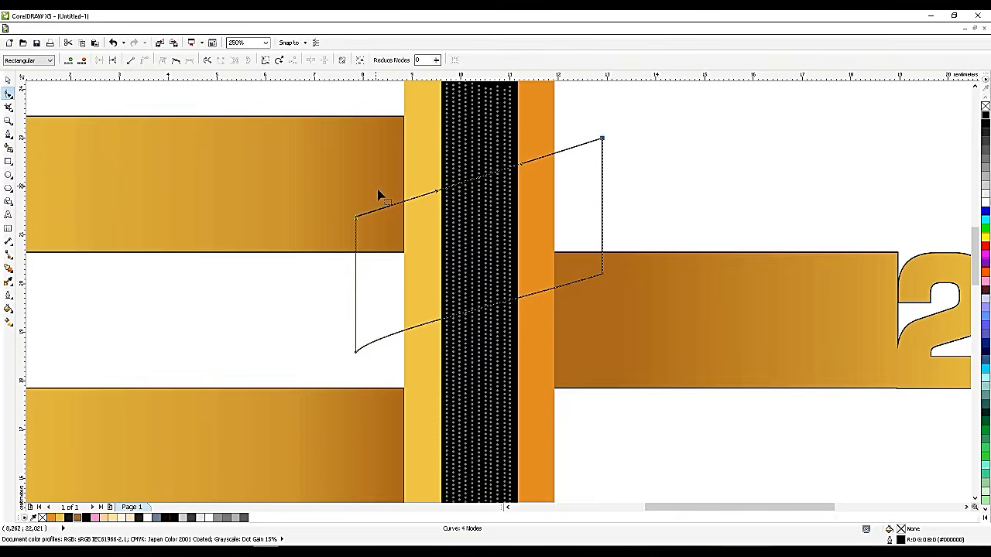
{"action": "scroll", "coordinate": [391, 205], "scroll_direction": "up", "scroll_amount": 1}
{"action": "left_click_drag", "start_coordinate": [483, 186], "coordinate": [318, 201]}
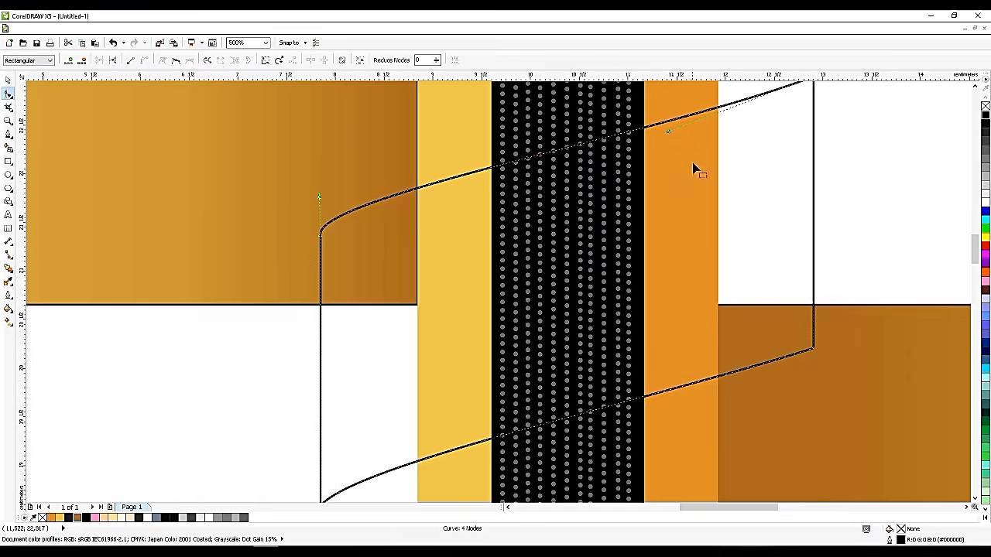
{"action": "scroll", "coordinate": [692, 167], "scroll_direction": "down", "scroll_amount": 1}
{"action": "scroll", "coordinate": [754, 128], "scroll_direction": "up", "scroll_amount": 1}
{"action": "left_click_drag", "start_coordinate": [609, 180], "coordinate": [742, 158]}
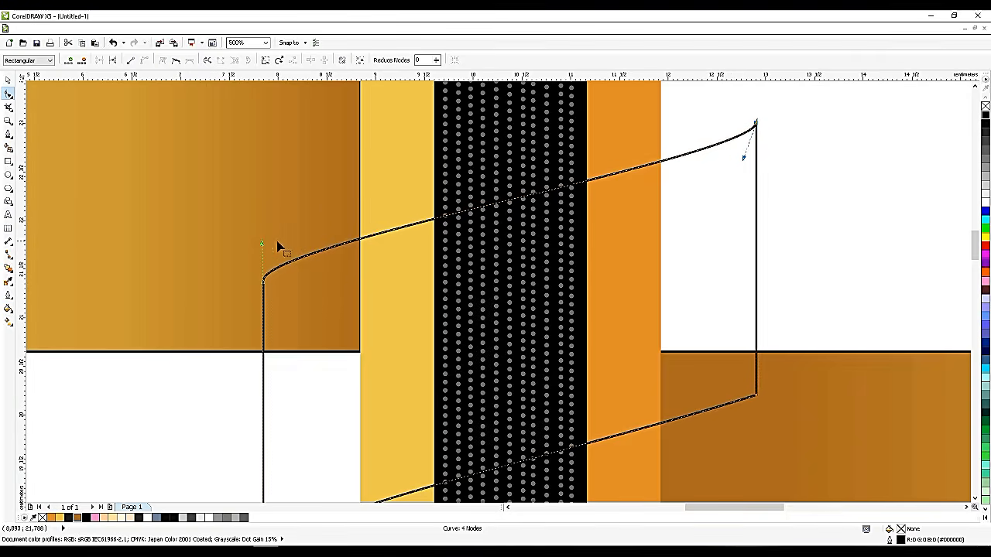
{"action": "mouse_move", "coordinate": [261, 246]}
{"action": "left_mouse_down"}
{"action": "mouse_move", "coordinate": [252, 248]}
{"action": "mouse_move", "coordinate": [259, 238]}
{"action": "left_mouse_up"}
Shape the lower edge into a matching S-curve by adjusting its curvature at both ends
{"action": "scroll", "coordinate": [290, 255], "scroll_direction": "down", "scroll_amount": 1}
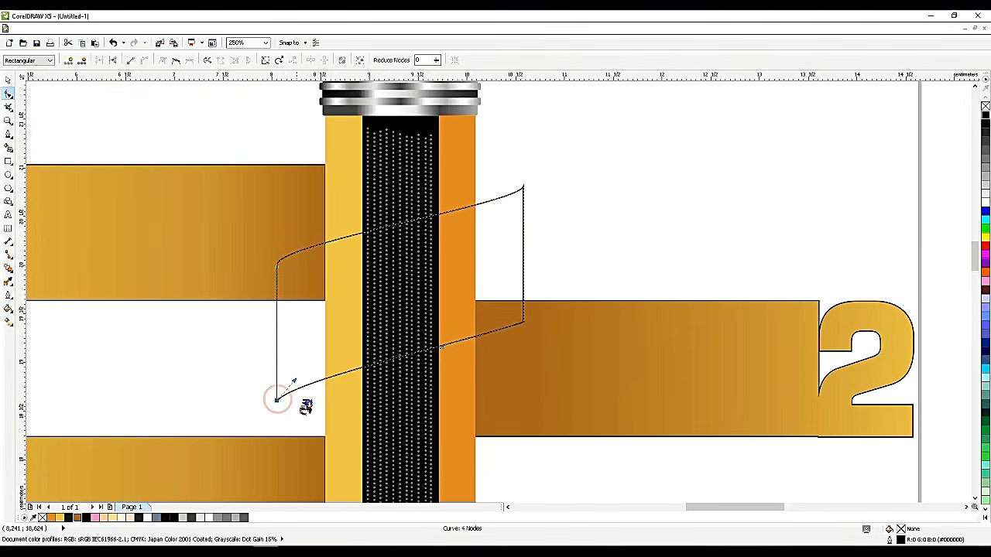
{"action": "scroll", "coordinate": [286, 401], "scroll_direction": "up", "scroll_amount": 1}
{"action": "left_click_drag", "start_coordinate": [294, 366], "coordinate": [272, 332]}
{"action": "left_click_drag", "start_coordinate": [586, 301], "coordinate": [750, 274]}
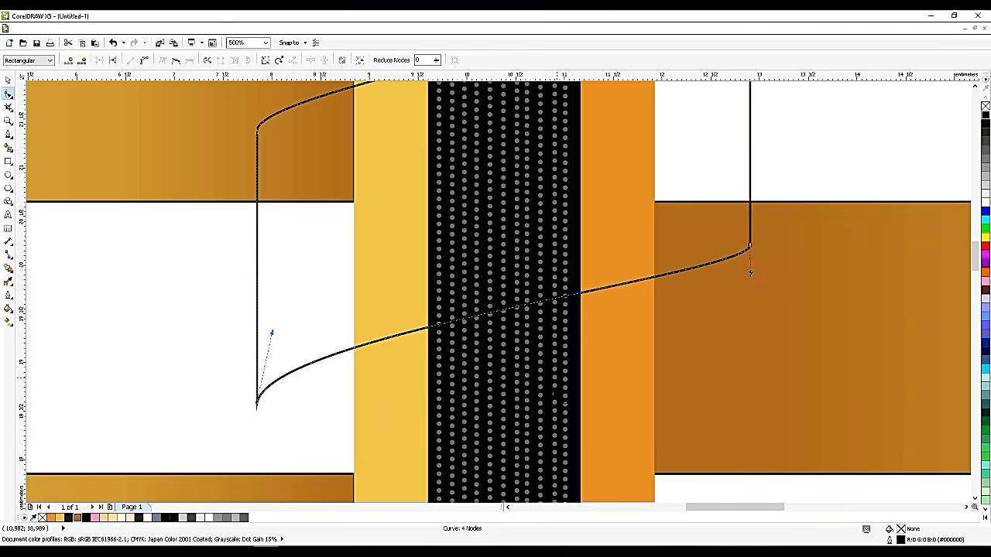
Draw an open line about 1,67 by 1,39 cm through the 3 shape's corner at the pencil and the curved band's lower-left corner
{"action": "scroll", "coordinate": [567, 399], "scroll_direction": "down", "scroll_amount": 2}
{"action": "scroll", "coordinate": [568, 400], "scroll_direction": "up", "scroll_amount": 1}
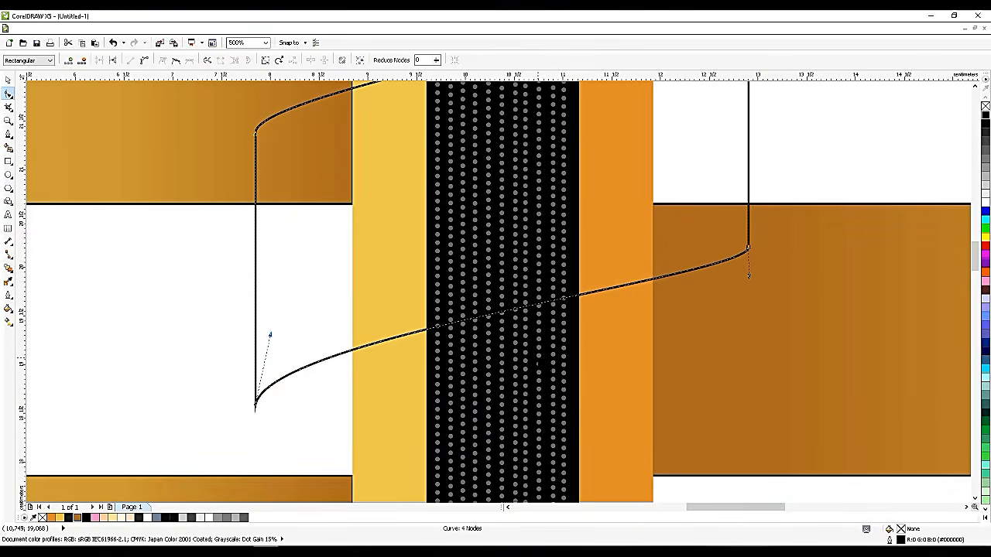
{"action": "scroll", "coordinate": [538, 364], "scroll_direction": "up", "scroll_amount": 1}
{"action": "scroll", "coordinate": [567, 333], "scroll_direction": "down", "scroll_amount": 1}
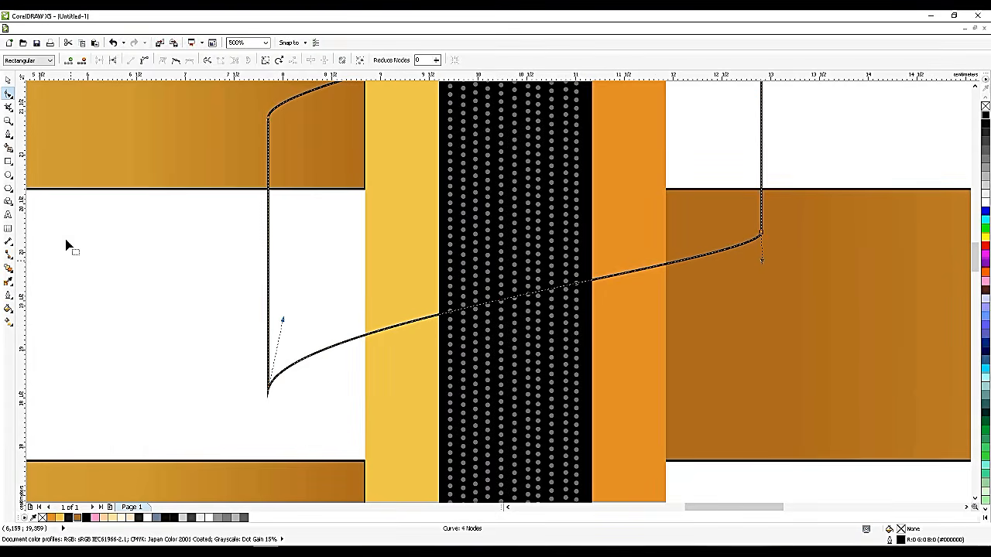
{"action": "left_click", "coordinate": [9, 134]}
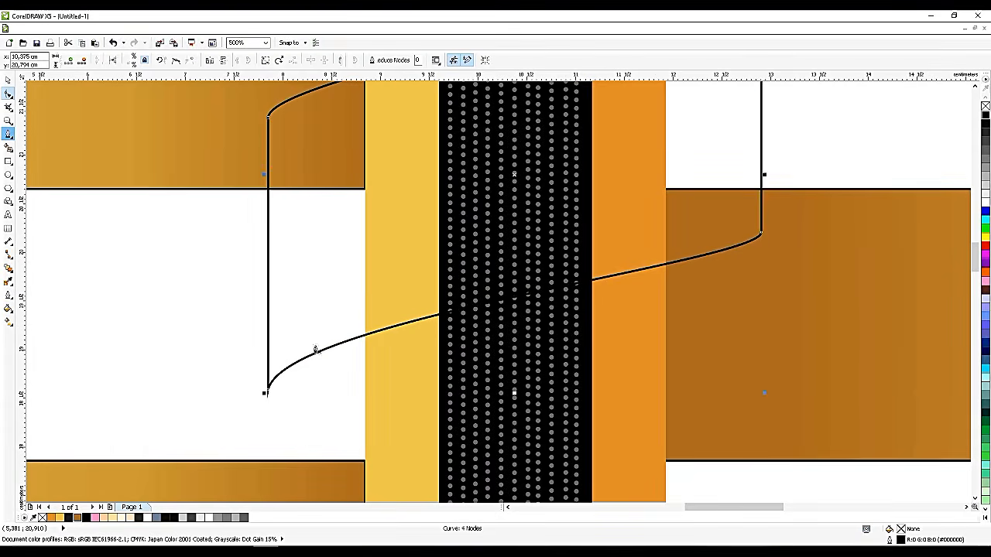
{"action": "left_click", "coordinate": [365, 462]}
{"action": "left_click", "coordinate": [265, 387]}
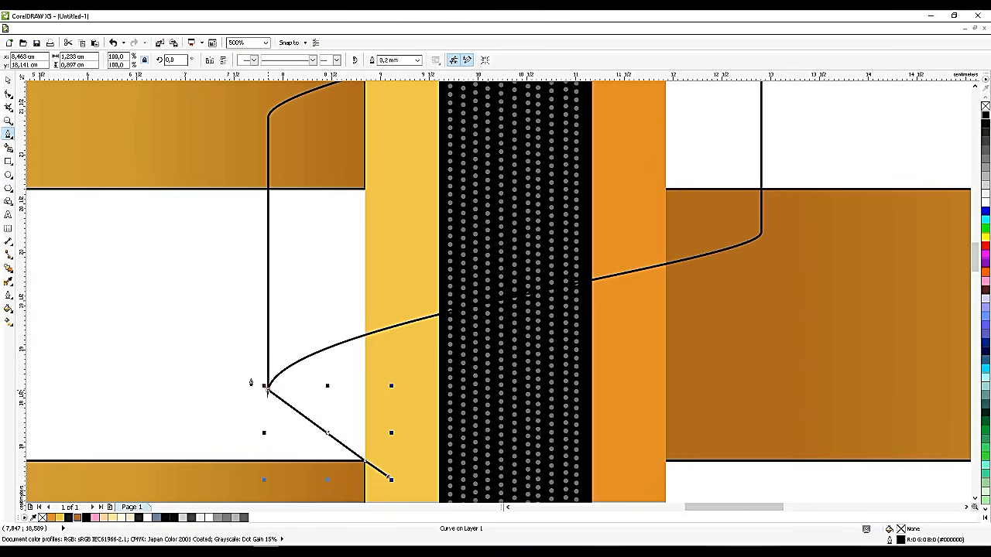
{"action": "left_click", "coordinate": [223, 341]}
{"action": "key", "text": "space"}
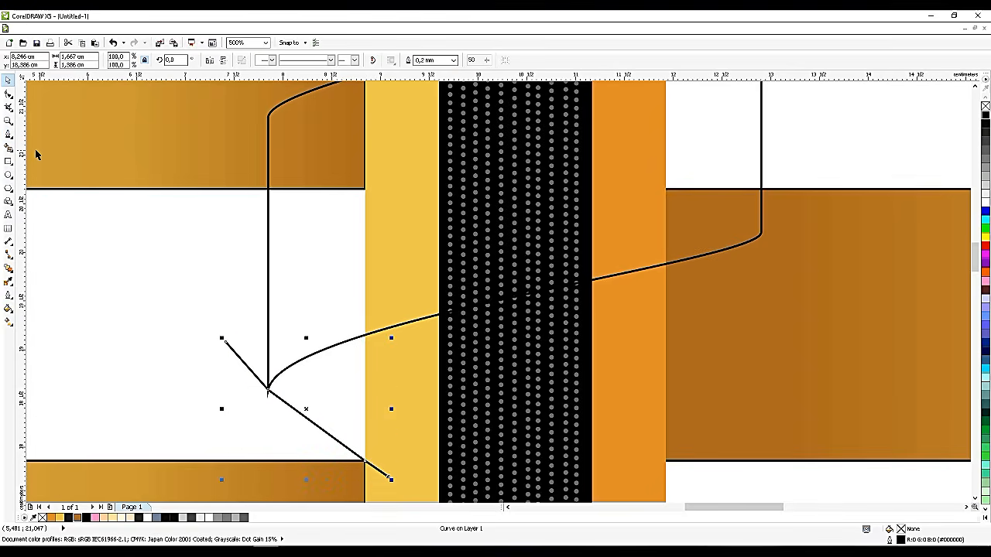
Turn the line's middle segment into a curve and bulge it outward so it folds smoothly from the band to the 3 shape
{"action": "double_click", "coordinate": [304, 414]}
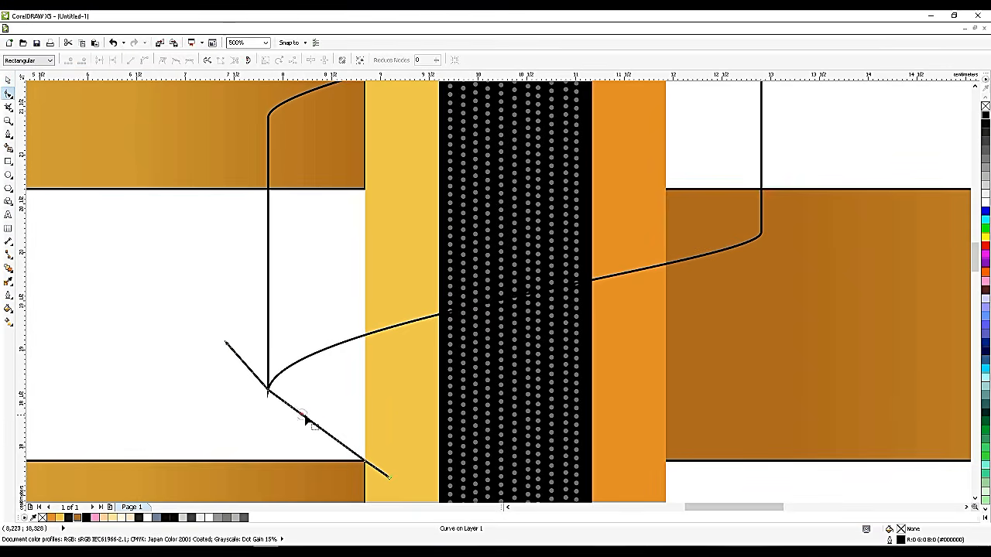
{"action": "left_click", "coordinate": [143, 61]}
{"action": "left_click_drag", "start_coordinate": [301, 414], "coordinate": [261, 441]}
{"action": "scroll", "coordinate": [328, 471], "scroll_direction": "up", "scroll_amount": 1}
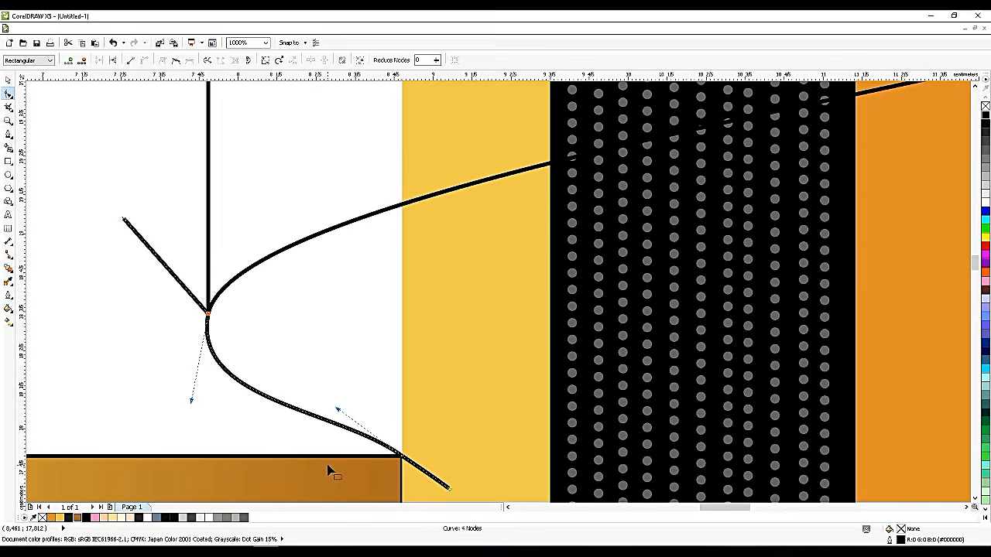
{"action": "left_click_drag", "start_coordinate": [341, 414], "coordinate": [380, 447]}
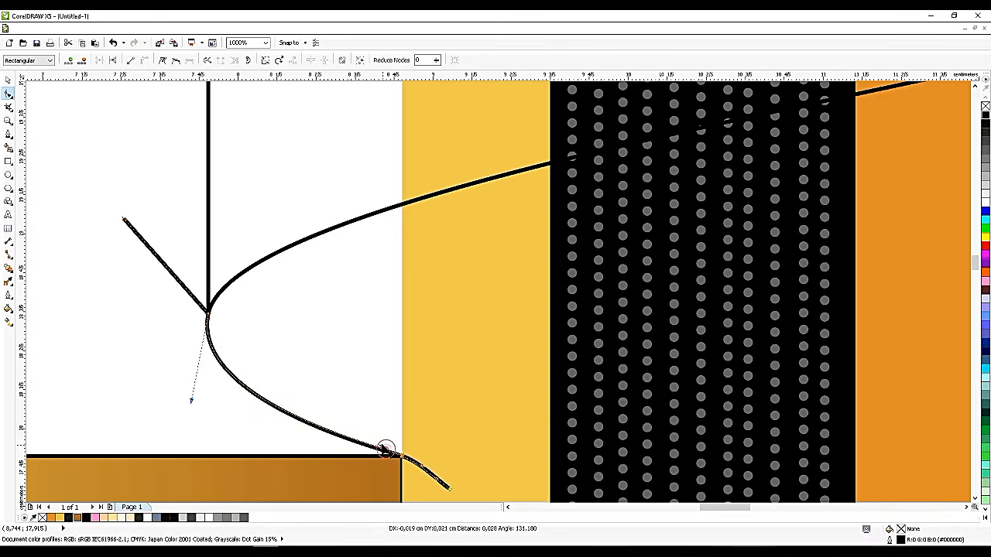
{"action": "left_click", "coordinate": [187, 396]}
{"action": "left_click", "coordinate": [208, 314]}
{"action": "left_click_drag", "start_coordinate": [193, 401], "coordinate": [199, 395]}
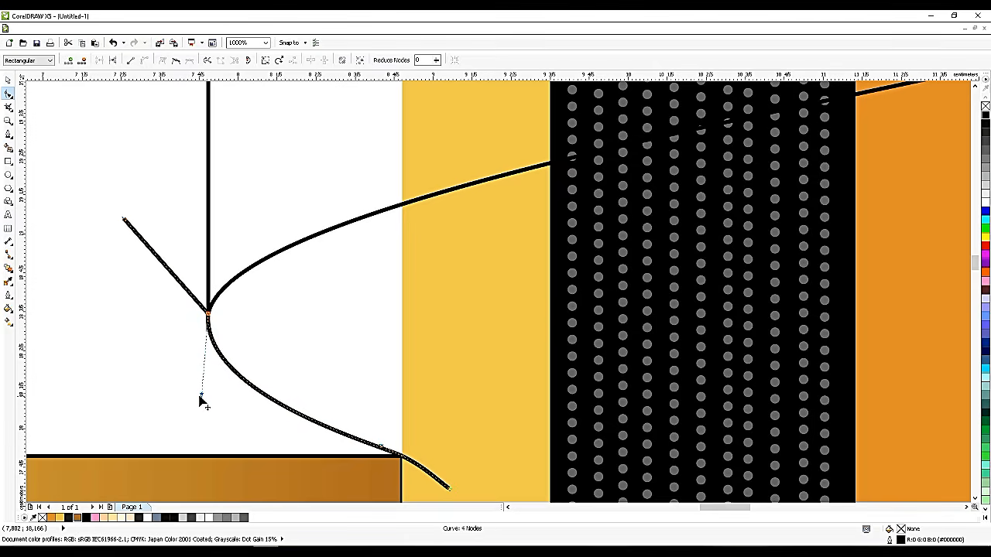
{"action": "left_click", "coordinate": [382, 449]}
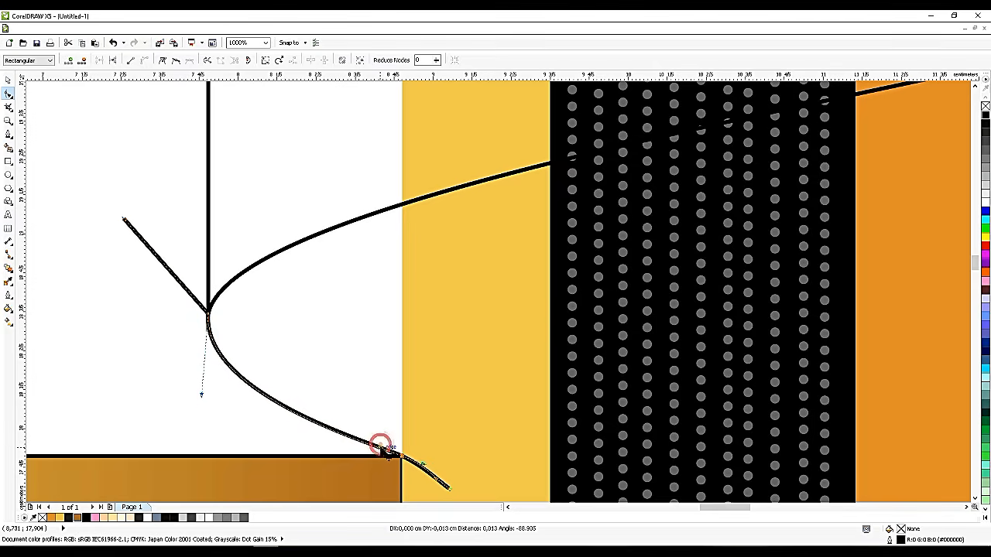
Draw a thin guide rectangle about 3,2 by 0,34 cm across the pencil, level with the 1 shape's top edge
{"action": "scroll", "coordinate": [415, 383], "scroll_direction": "down", "scroll_amount": 1}
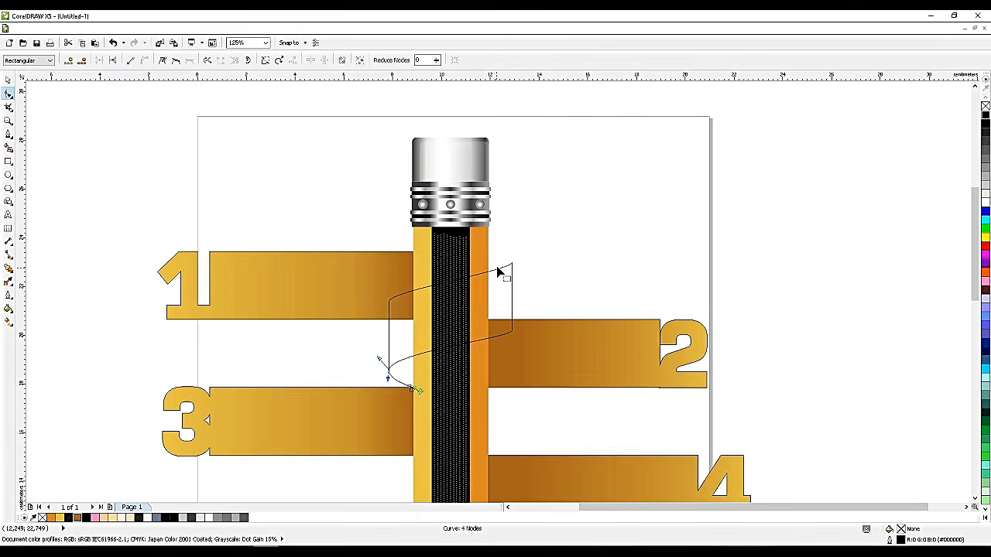
{"action": "scroll", "coordinate": [512, 255], "scroll_direction": "up", "scroll_amount": 2}
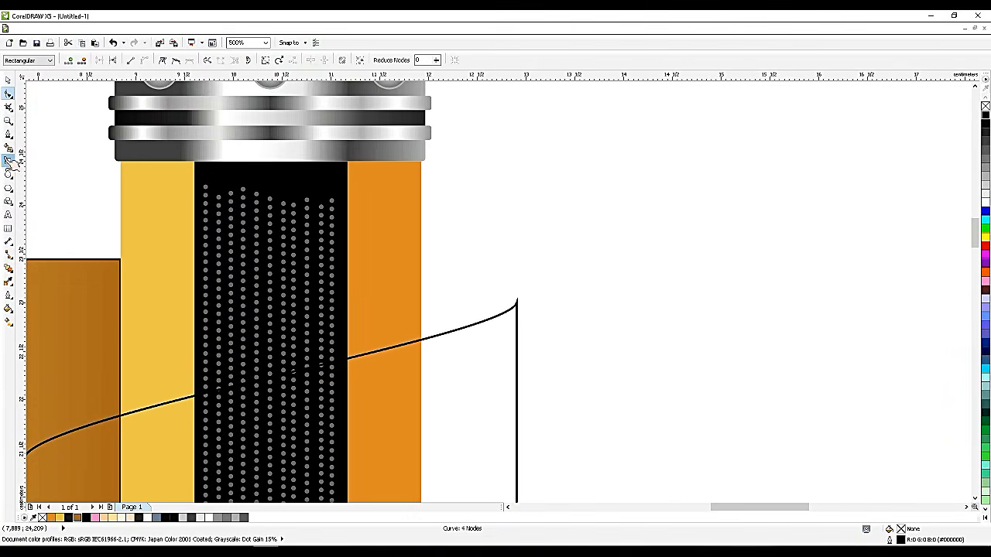
{"action": "left_click", "coordinate": [9, 161]}
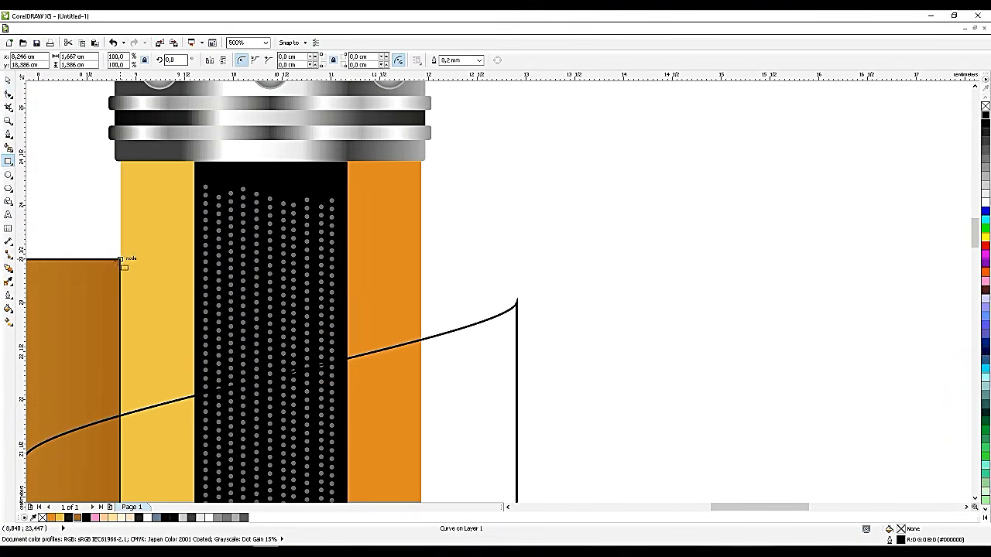
{"action": "left_click_drag", "start_coordinate": [120, 260], "coordinate": [431, 298]}
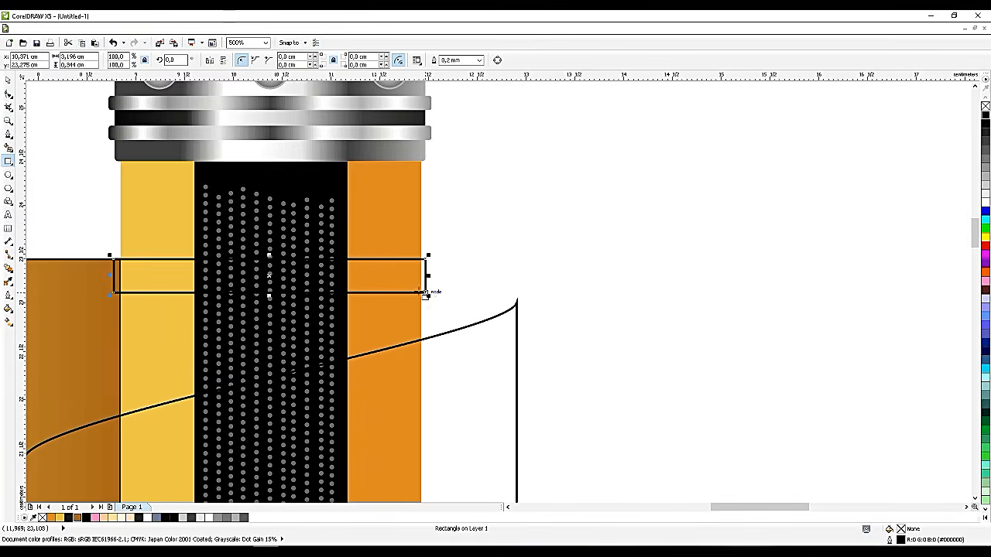
Draw an open line about 1,5 by 1,6 cm through the band's upper-right corner and the guide rectangle's intersection with the pencil's right edge
{"action": "left_click", "coordinate": [8, 134]}
{"action": "left_click", "coordinate": [569, 356]}
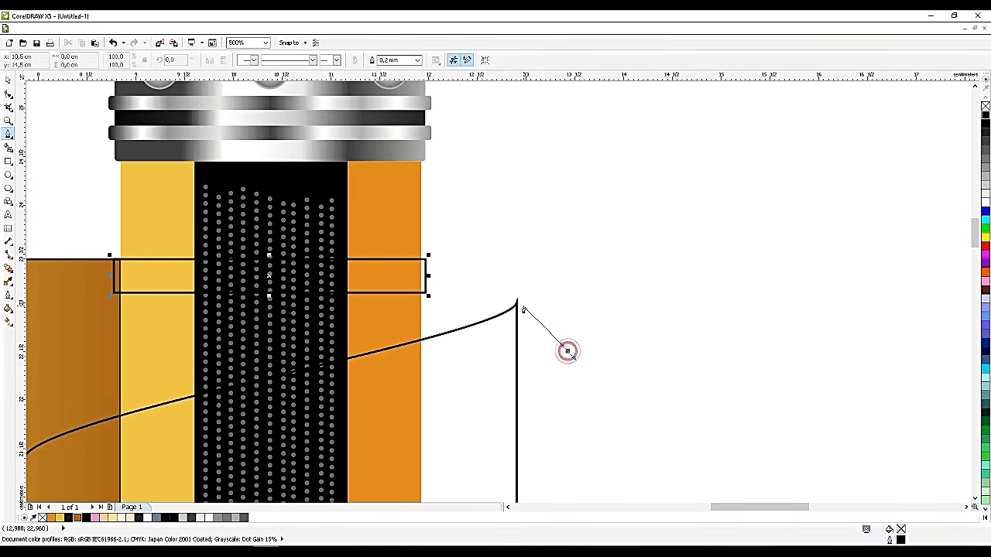
{"action": "left_click", "coordinate": [516, 300]}
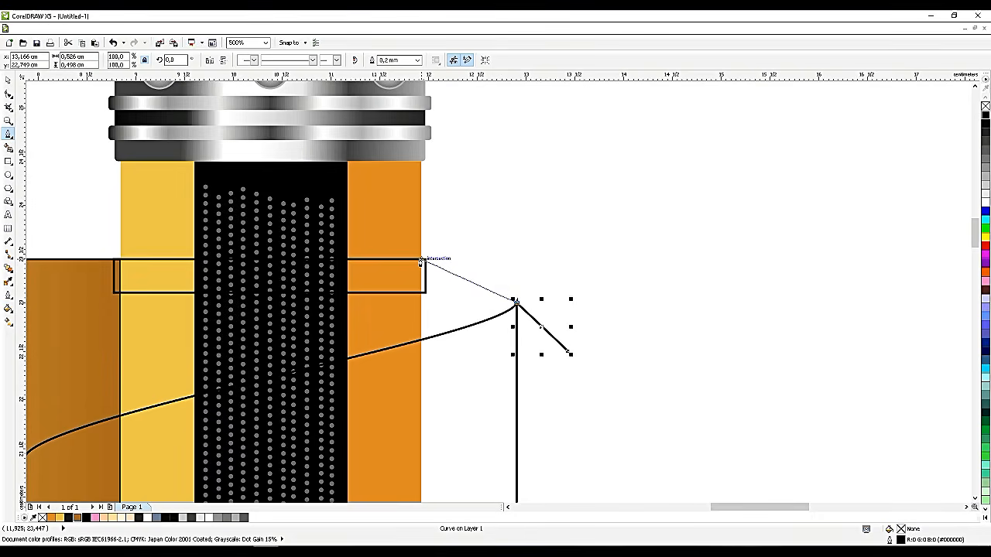
{"action": "left_click", "coordinate": [421, 262]}
{"action": "left_click", "coordinate": [449, 194]}
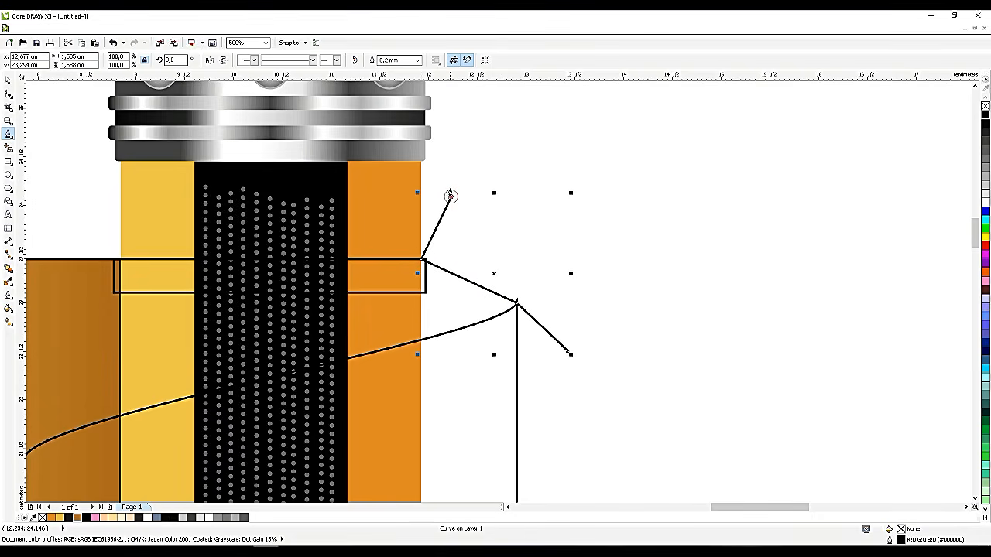
{"action": "key", "text": "space"}
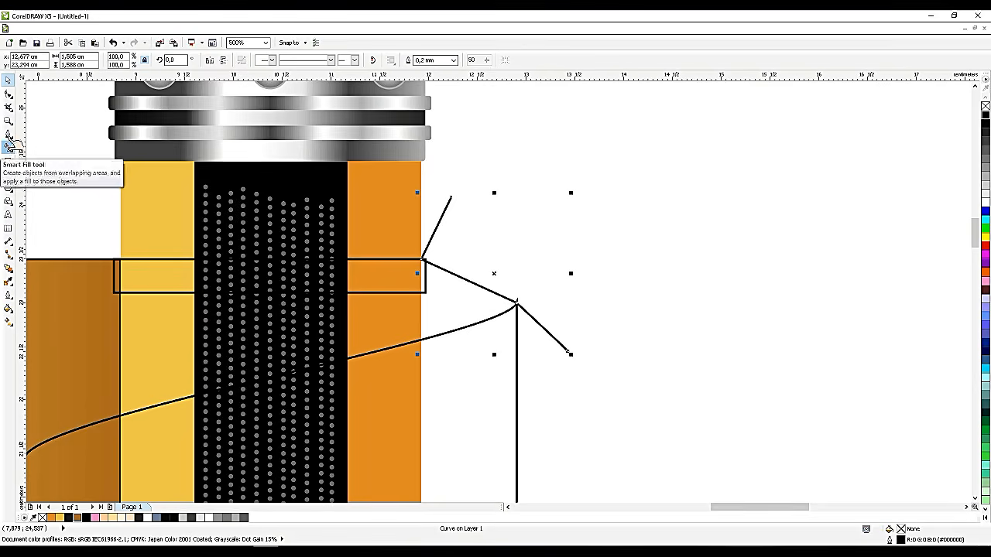
Turn the middle segment of the upper-right line into a curve and bulge it outward to round the fold into the band's corner
{"action": "left_click", "coordinate": [7, 94]}
{"action": "left_click", "coordinate": [454, 274]}
{"action": "left_click", "coordinate": [144, 60]}
{"action": "scroll", "coordinate": [534, 275], "scroll_direction": "up", "scroll_amount": 2}
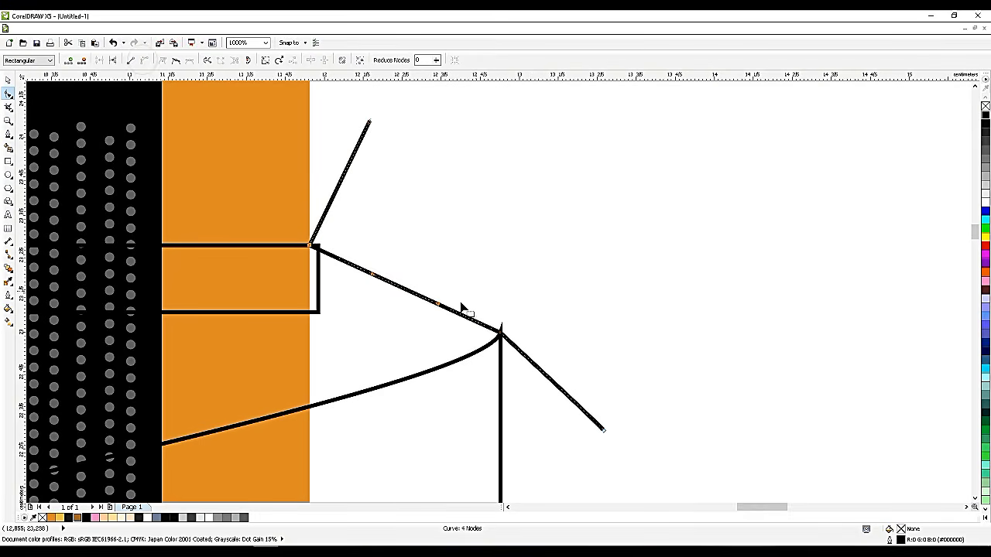
{"action": "left_click_drag", "start_coordinate": [444, 307], "coordinate": [499, 274]}
{"action": "left_click_drag", "start_coordinate": [374, 280], "coordinate": [370, 247]}
{"action": "left_click", "coordinate": [368, 244]}
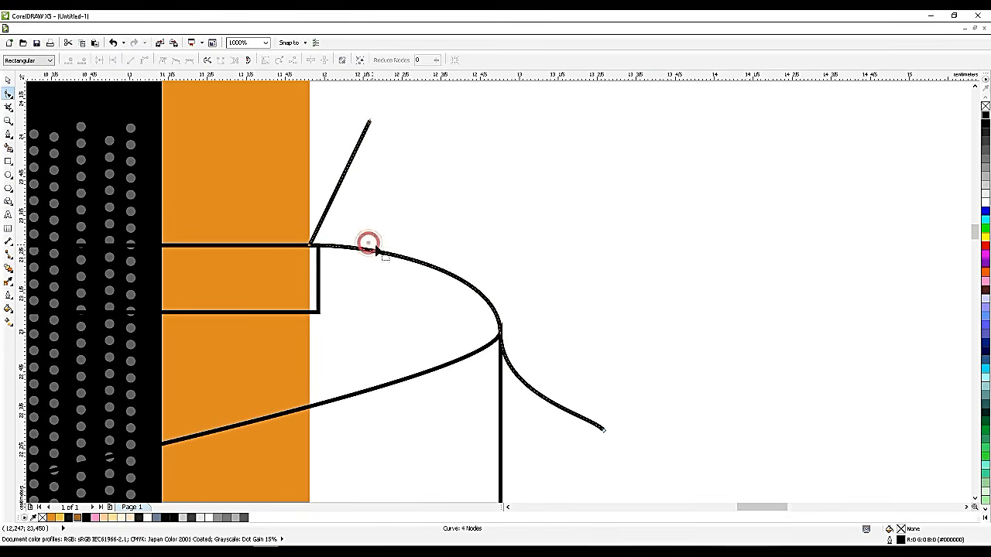
{"action": "left_click", "coordinate": [500, 334]}
{"action": "left_click_drag", "start_coordinate": [499, 273], "coordinate": [506, 274]}
{"action": "scroll", "coordinate": [554, 344], "scroll_direction": "down", "scroll_amount": 2}
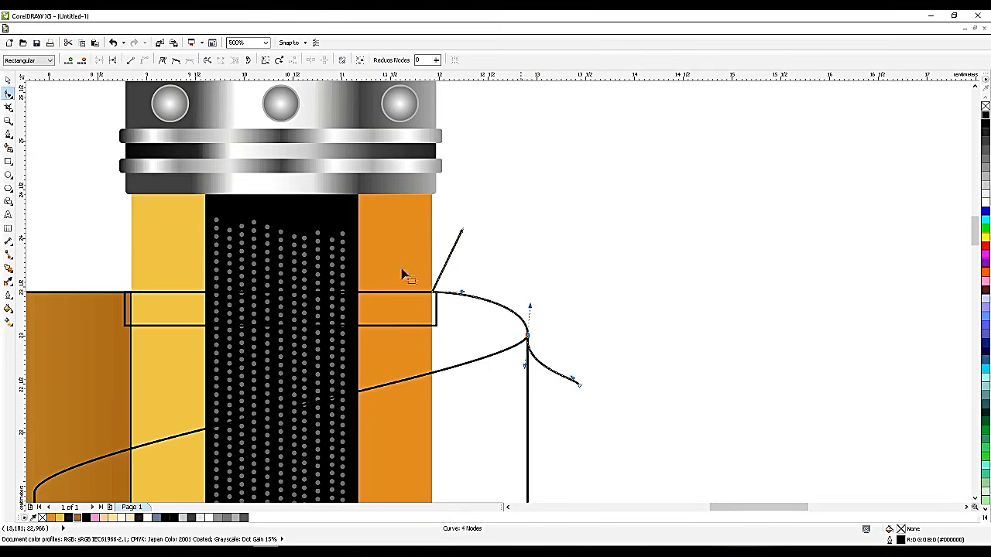
Delete the thin guide rectangle across the pencil
{"action": "left_click", "coordinate": [8, 80]}
{"action": "left_click", "coordinate": [423, 321]}
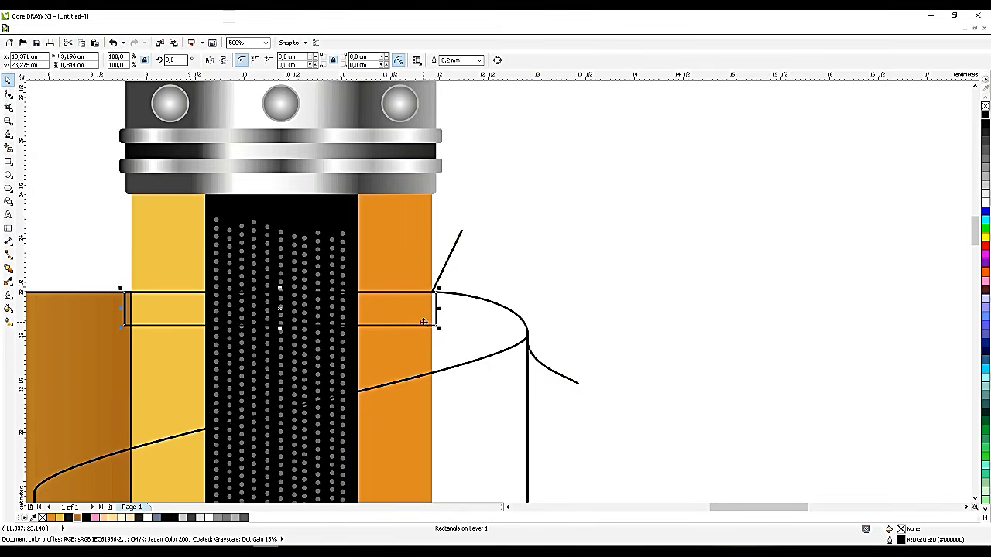
{"action": "key", "text": "Delete"}
Create filled fold pieces with Smart Fill in the enclosed areas at the band's upper-right and lower-left corners
{"action": "scroll", "coordinate": [476, 281], "scroll_direction": "down", "scroll_amount": 2}
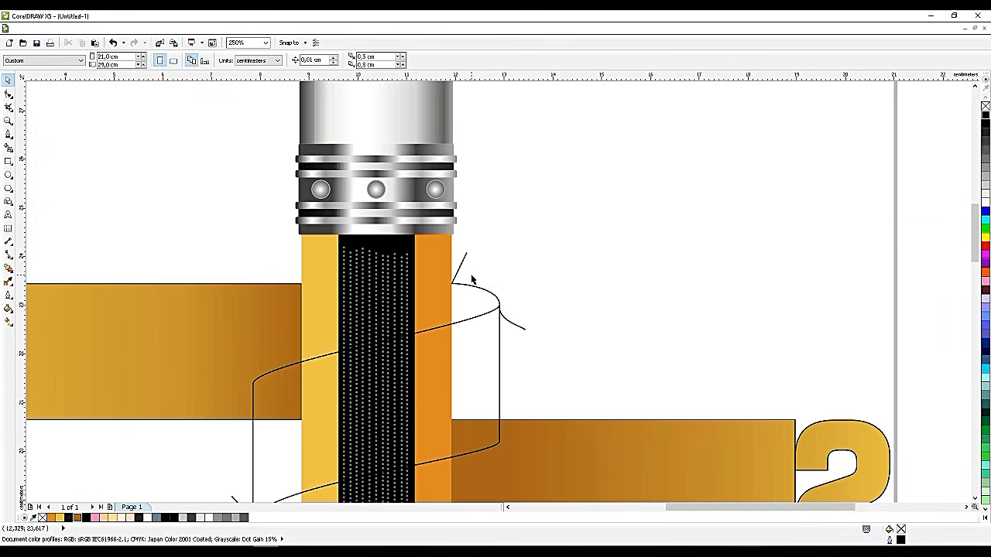
{"action": "scroll", "coordinate": [471, 279], "scroll_direction": "down", "scroll_amount": 2}
{"action": "scroll", "coordinate": [474, 282], "scroll_direction": "up", "scroll_amount": 2}
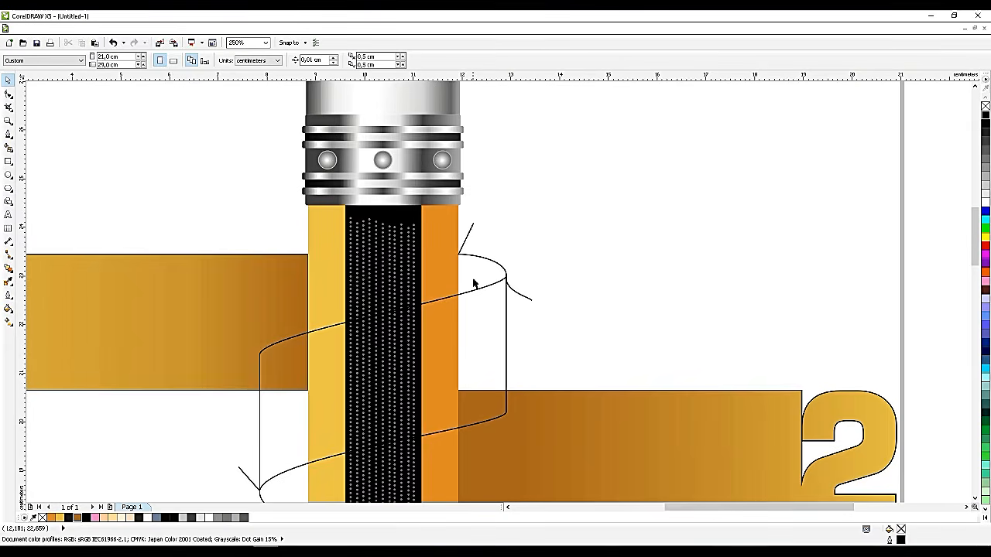
{"action": "left_click", "coordinate": [9, 147]}
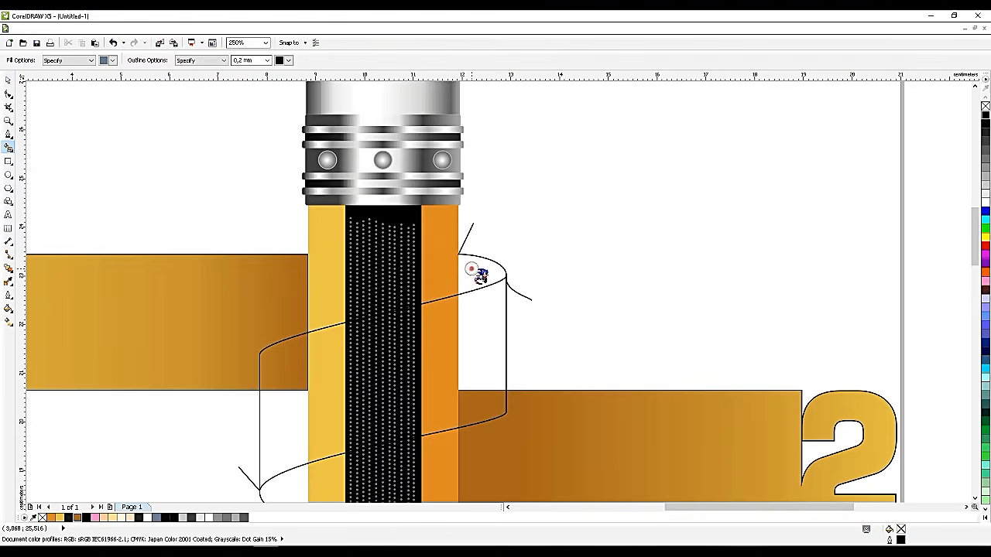
{"action": "left_click", "coordinate": [471, 268]}
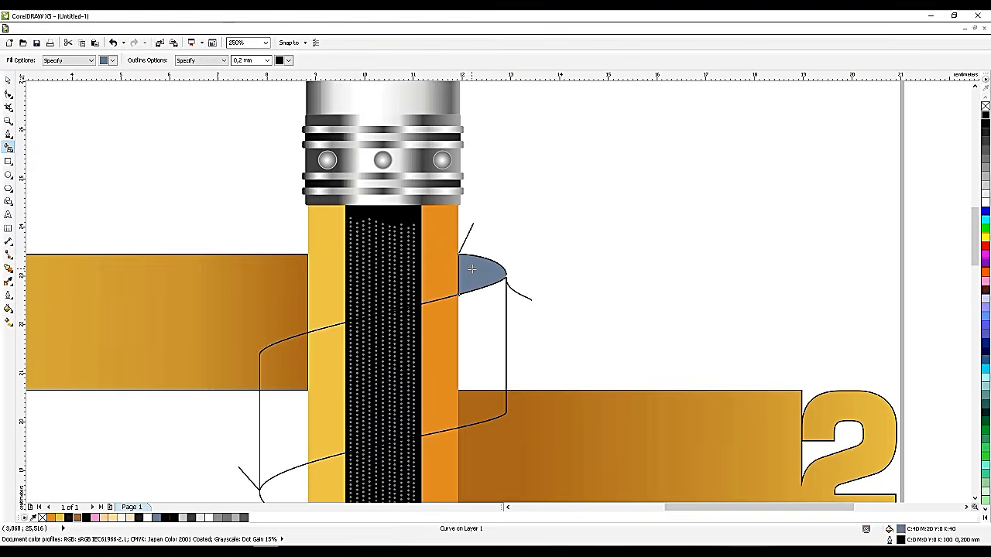
{"action": "left_click", "coordinate": [293, 483]}
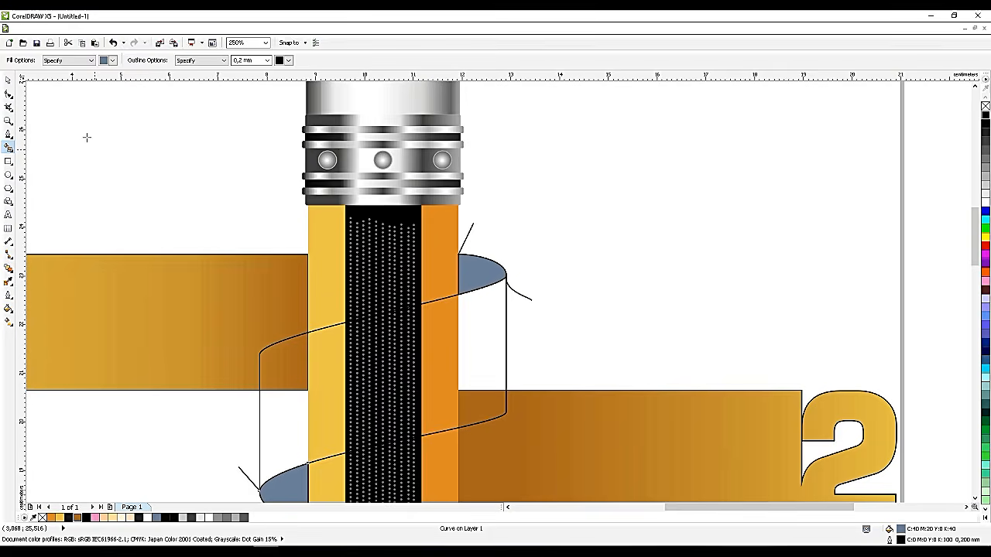
Delete both open construction curves at the band's lower-left and upper-right folds
{"action": "left_click", "coordinate": [9, 80]}
{"action": "left_click", "coordinate": [249, 474]}
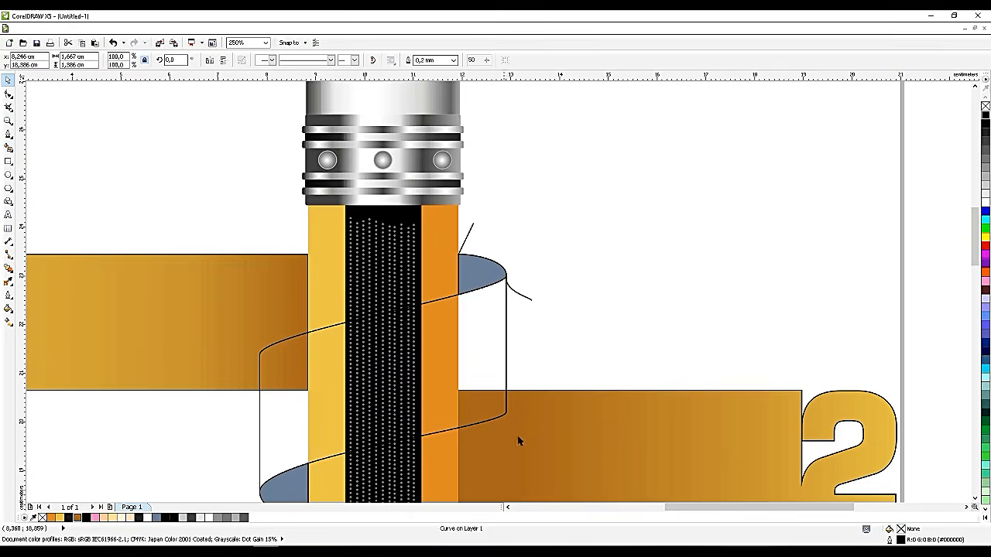
{"action": "left_click", "coordinate": [515, 291]}
{"action": "key", "text": "Delete"}
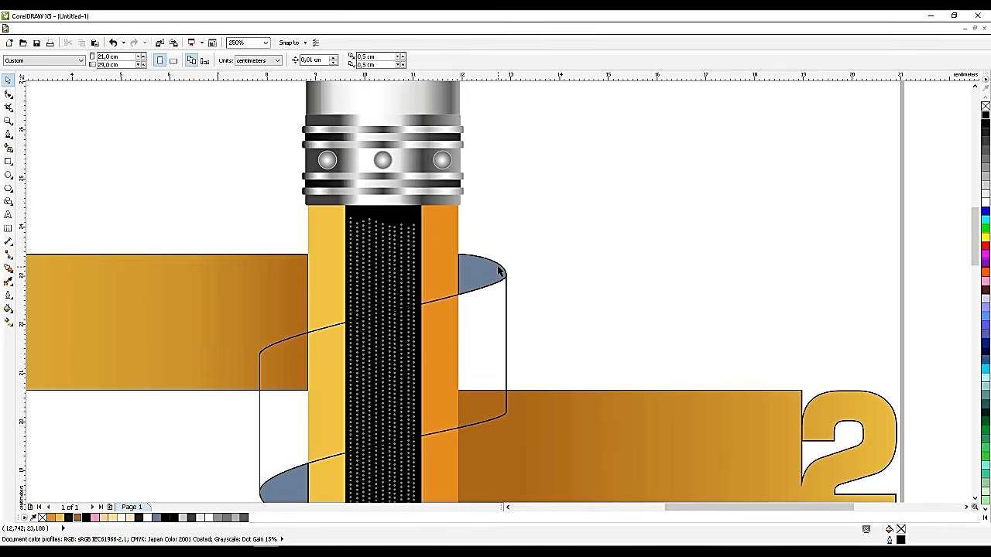
Fill both fold pieces with dark brown and the curved band across the pencil with light yellow
{"action": "scroll", "coordinate": [490, 269], "scroll_direction": "up", "scroll_amount": 2}
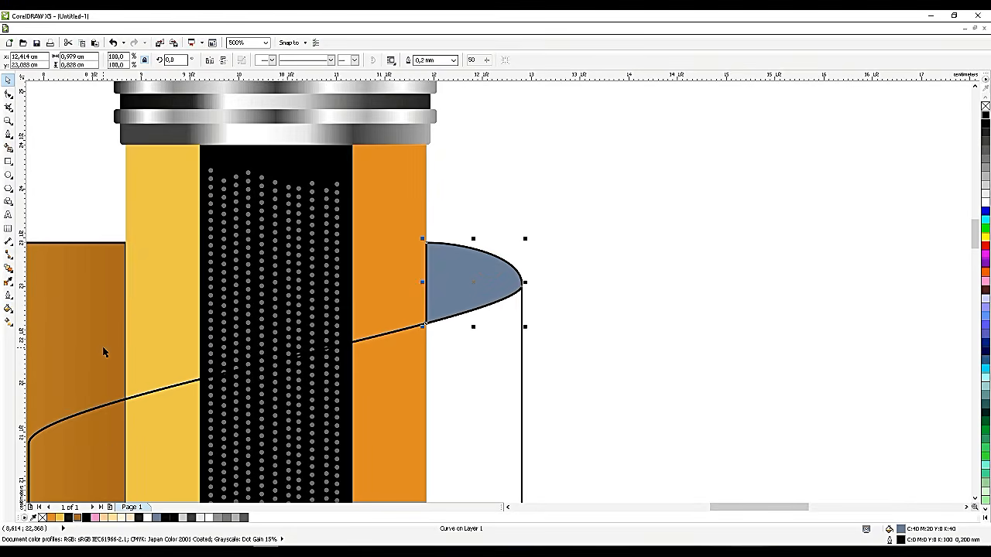
{"action": "left_click", "coordinate": [544, 194]}
{"action": "left_click", "coordinate": [488, 281]}
{"action": "left_click", "coordinate": [51, 517]}
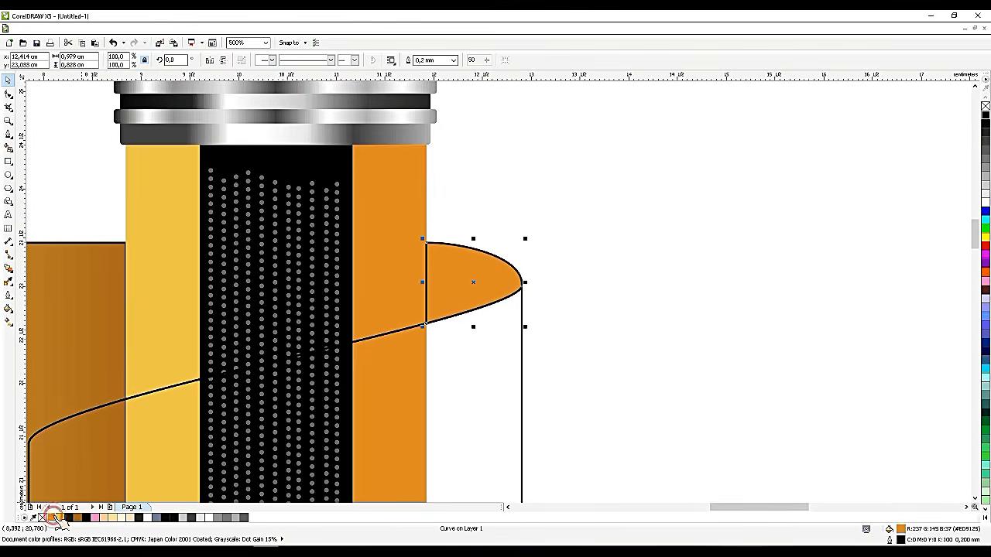
{"action": "left_click", "coordinate": [78, 517]}
{"action": "scroll", "coordinate": [514, 231], "scroll_direction": "down", "scroll_amount": 2}
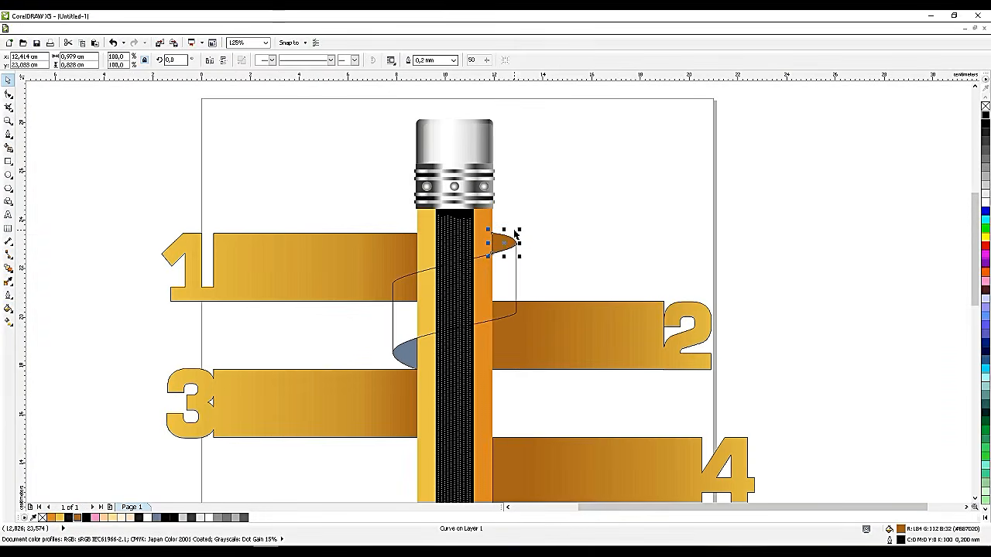
{"action": "scroll", "coordinate": [490, 272], "scroll_direction": "up", "scroll_amount": 1}
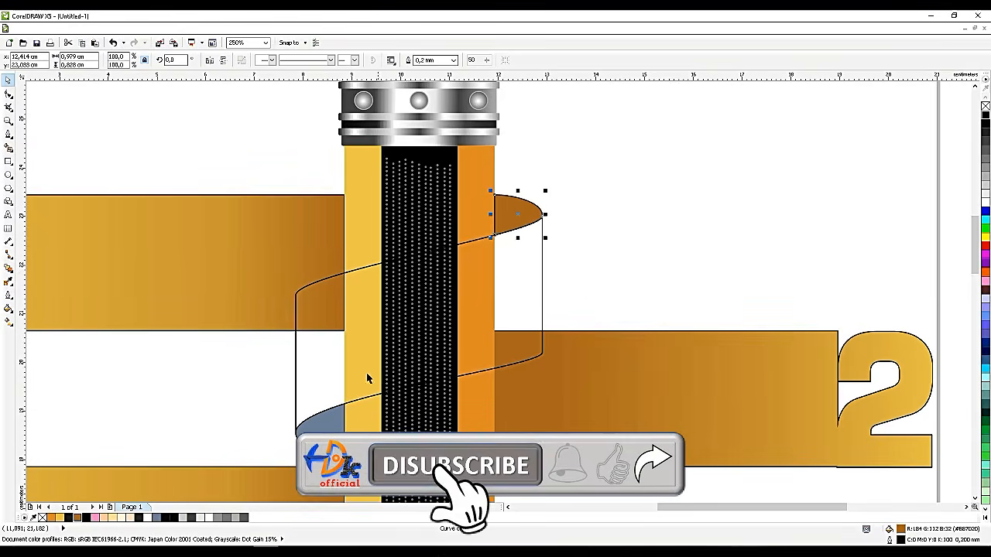
{"action": "left_click", "coordinate": [329, 424]}
{"action": "left_click", "coordinate": [78, 517]}
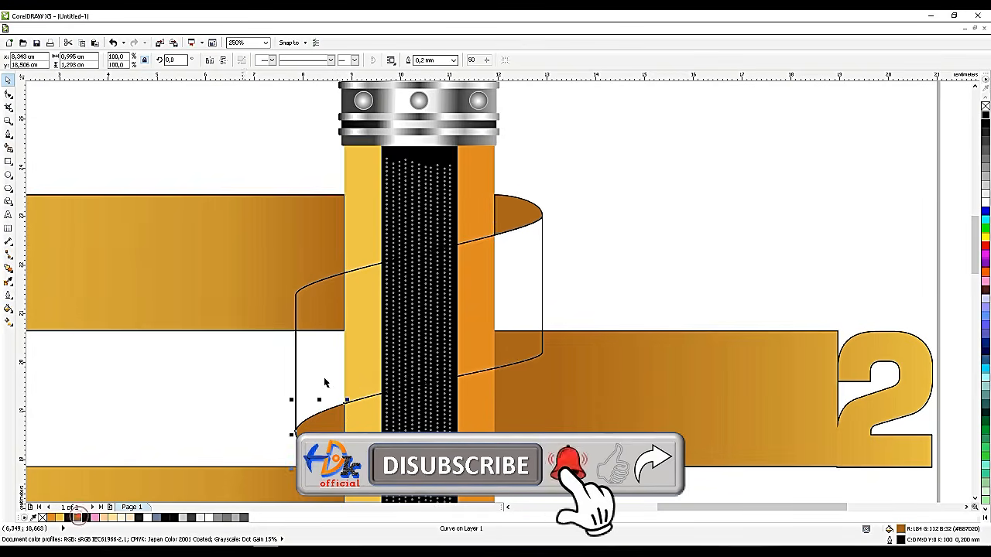
{"action": "left_click", "coordinate": [515, 264]}
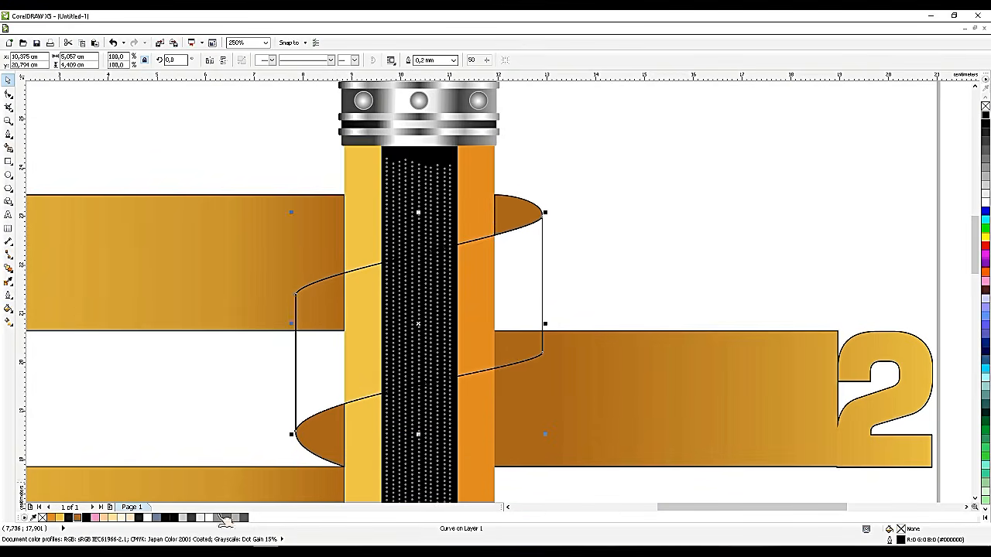
{"action": "left_click", "coordinate": [60, 517]}
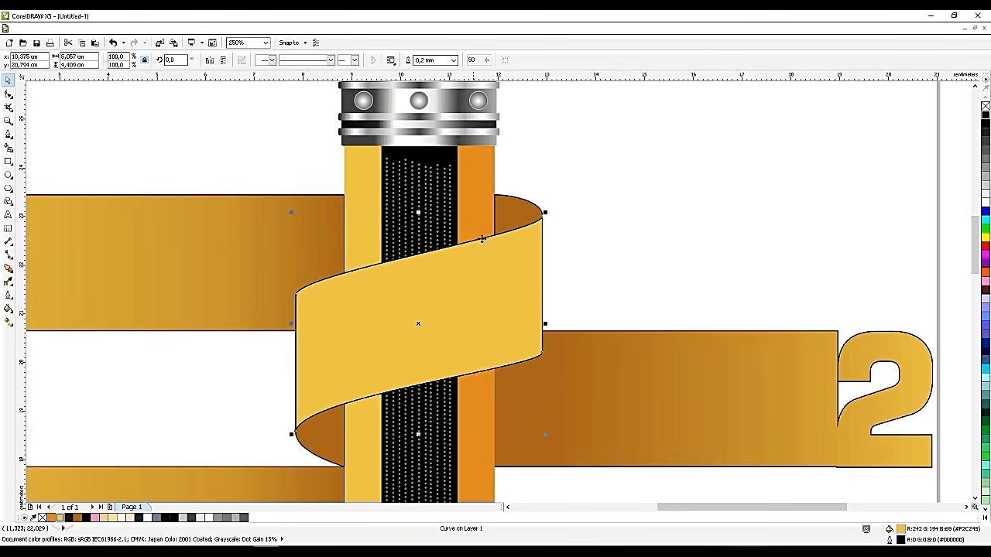
Remove the outlines from the curved band and its two fold pieces, and group the three objects
{"action": "scroll", "coordinate": [515, 224], "scroll_direction": "down", "scroll_amount": 4}
{"action": "scroll", "coordinate": [512, 223], "scroll_direction": "up", "scroll_amount": 3}
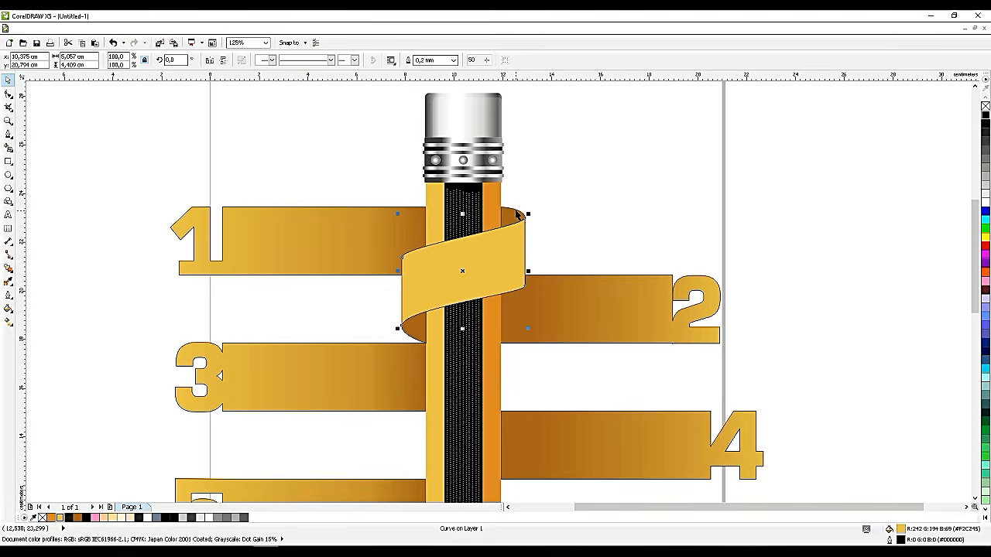
{"action": "left_click", "coordinate": [517, 216], "text": "shift"}
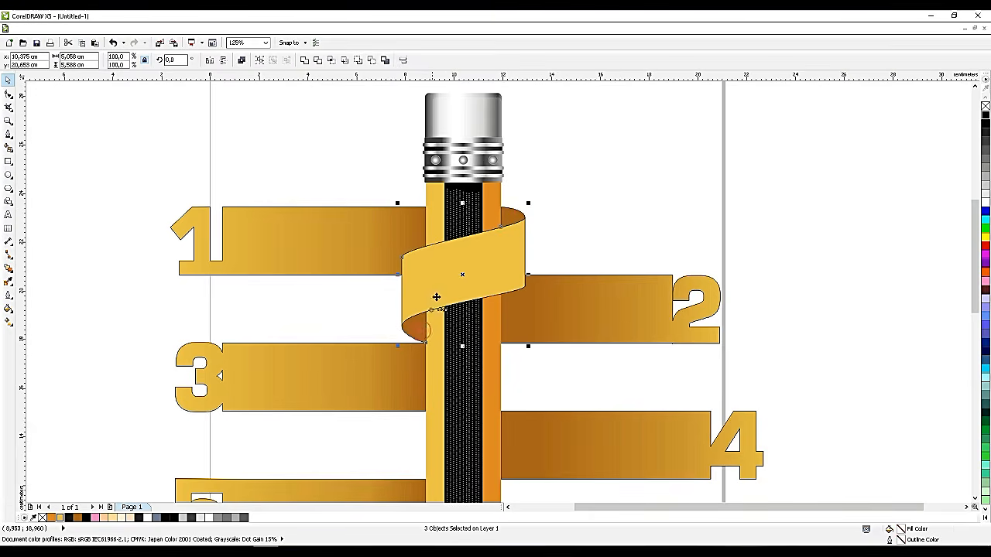
{"action": "right_click", "coordinate": [986, 105]}
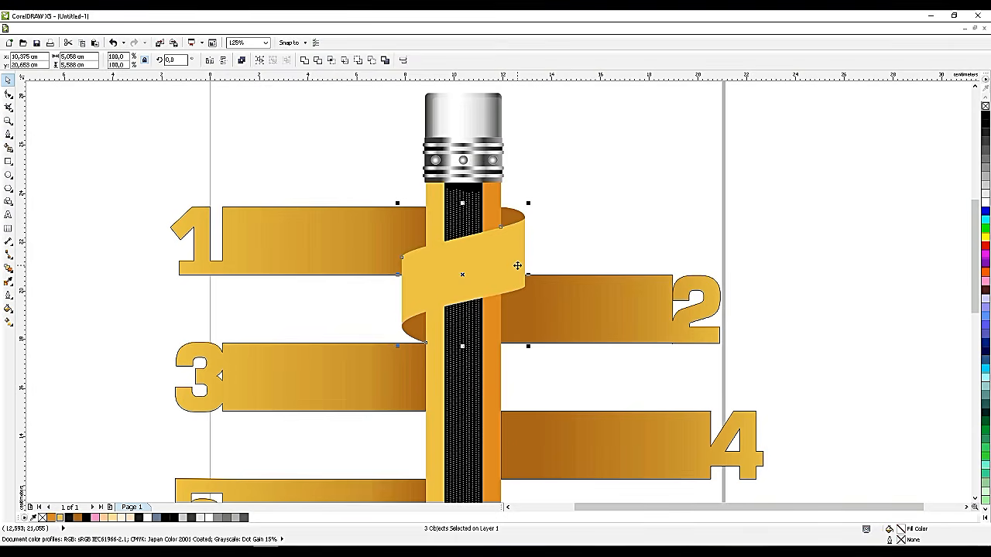
{"action": "key", "text": "ctrl+g"}
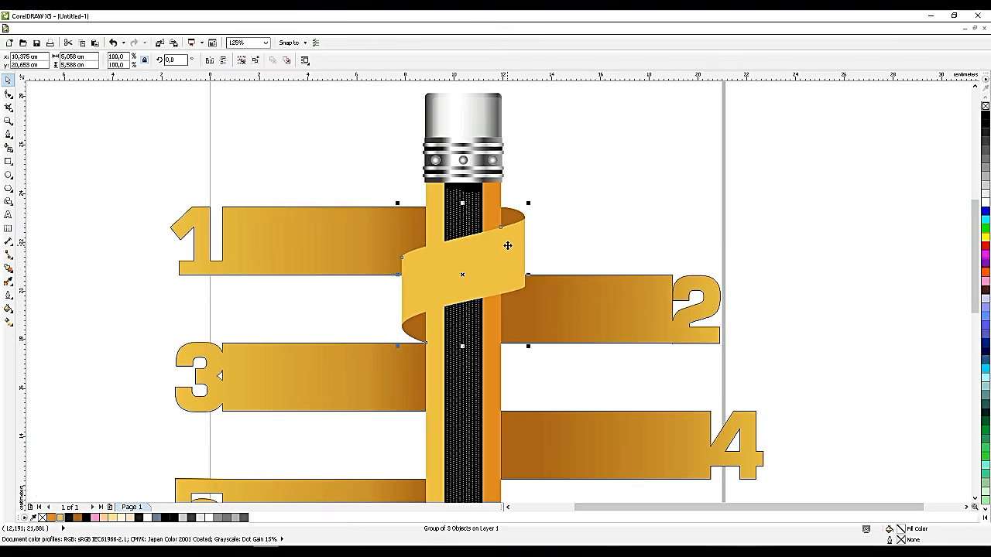
Copy the ribbon group straight down to join the 3 and 4 shapes, and repeat the duplication for the 5 and 6 shapes
{"action": "mouse_move", "coordinate": [484, 262]}
{"action": "left_mouse_down"}
{"action": "mouse_move", "coordinate": [485, 398]}
{"action": "mouse_move", "coordinate": [478, 386]}
{"action": "left_mouse_up"}
{"action": "right_click", "coordinate": [479, 387]}
{"action": "scroll", "coordinate": [501, 271], "scroll_direction": "down", "scroll_amount": 2}
{"action": "scroll", "coordinate": [499, 310], "scroll_direction": "up", "scroll_amount": 2}
{"action": "key", "text": "ctrl+r"}
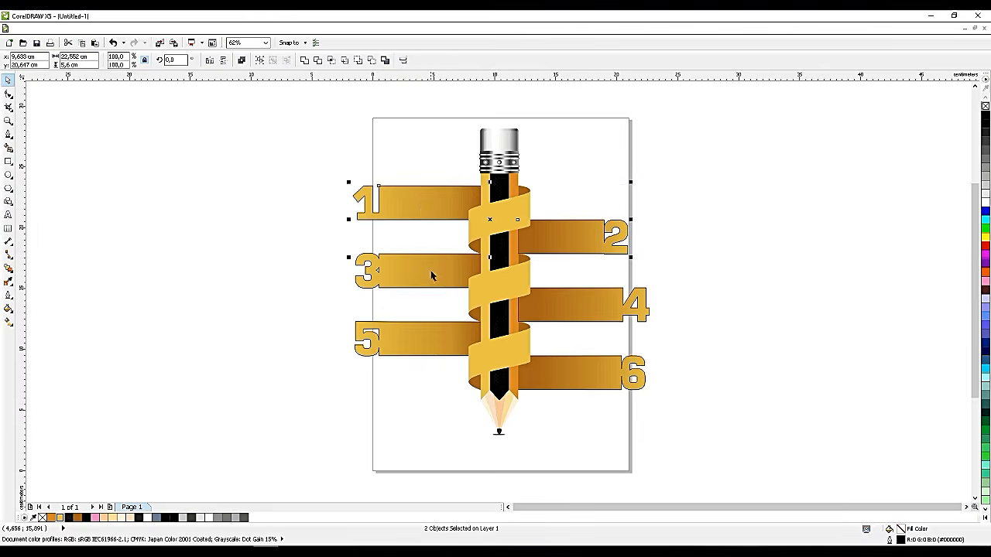
Remove the outlines from all six numbered text boxes
{"action": "left_click", "coordinate": [431, 274], "text": "shift"}
{"action": "left_click", "coordinate": [434, 327], "text": "shift"}
{"action": "left_click", "coordinate": [580, 371], "text": "shift"}
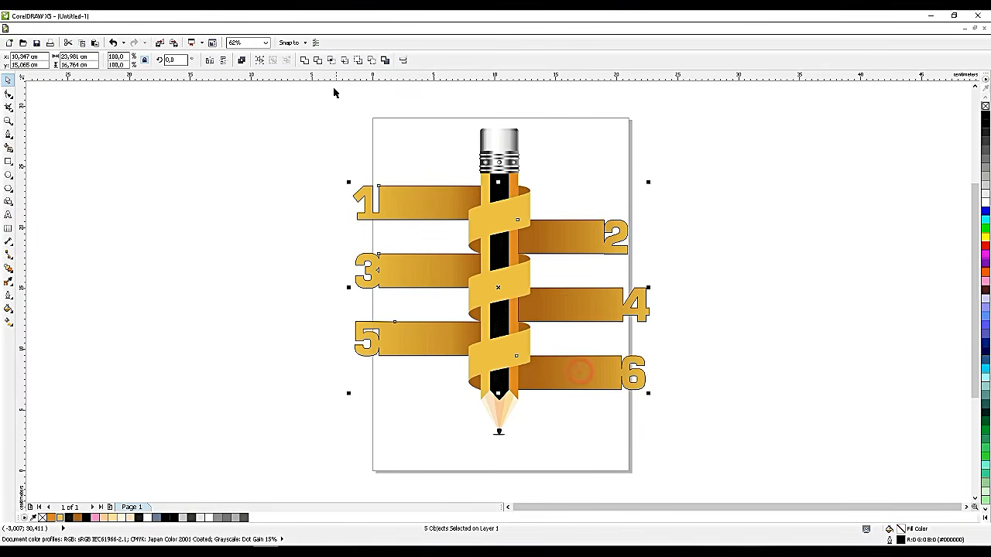
{"action": "left_click", "coordinate": [780, 160]}
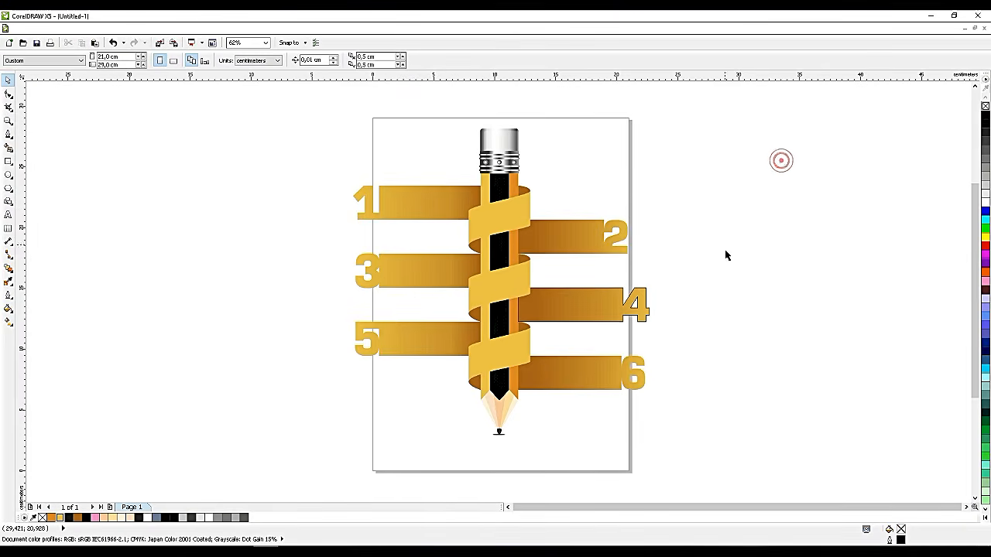
{"action": "left_click", "coordinate": [547, 314]}
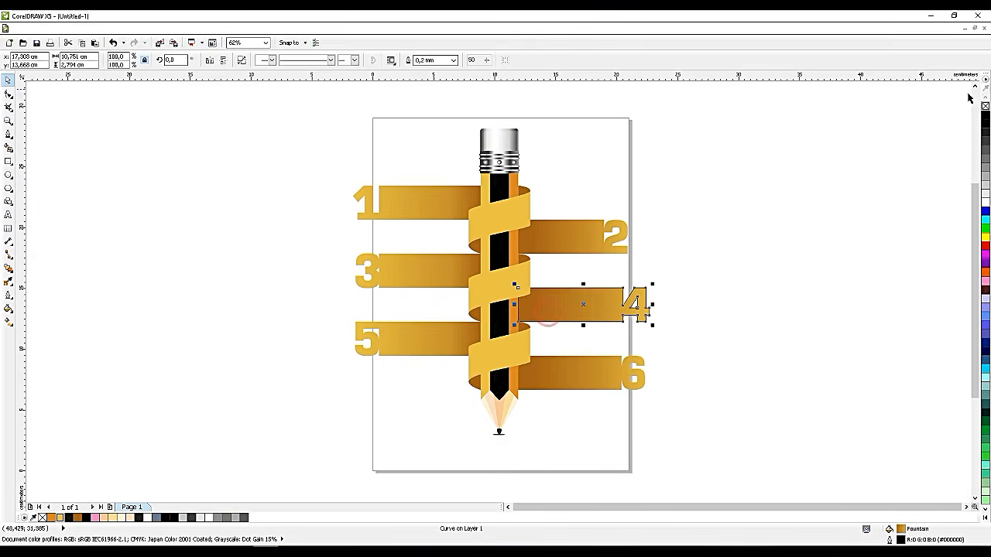
{"action": "left_click", "coordinate": [880, 188]}
{"action": "scroll", "coordinate": [592, 256], "scroll_direction": "up", "scroll_amount": 2}
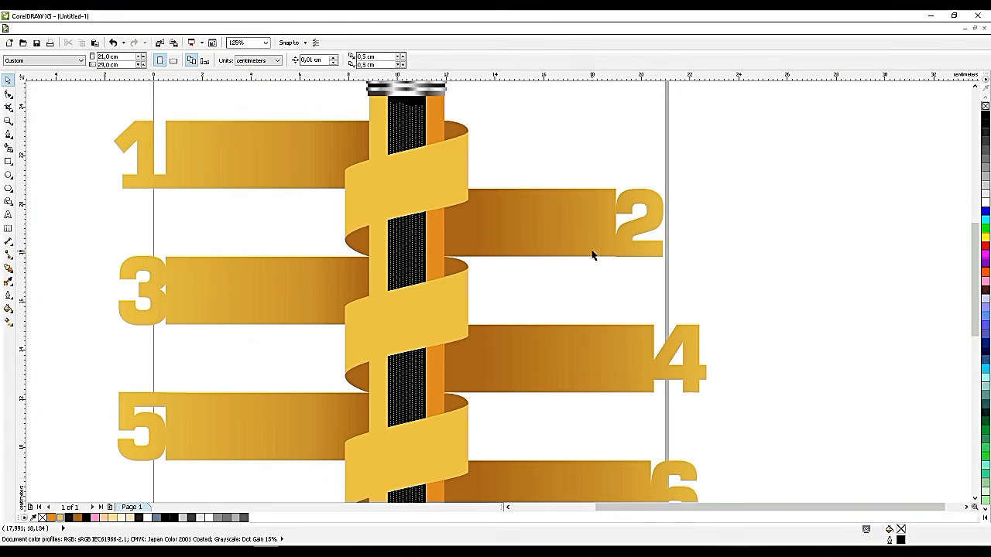
{"action": "scroll", "coordinate": [594, 255], "scroll_direction": "down", "scroll_amount": 2}
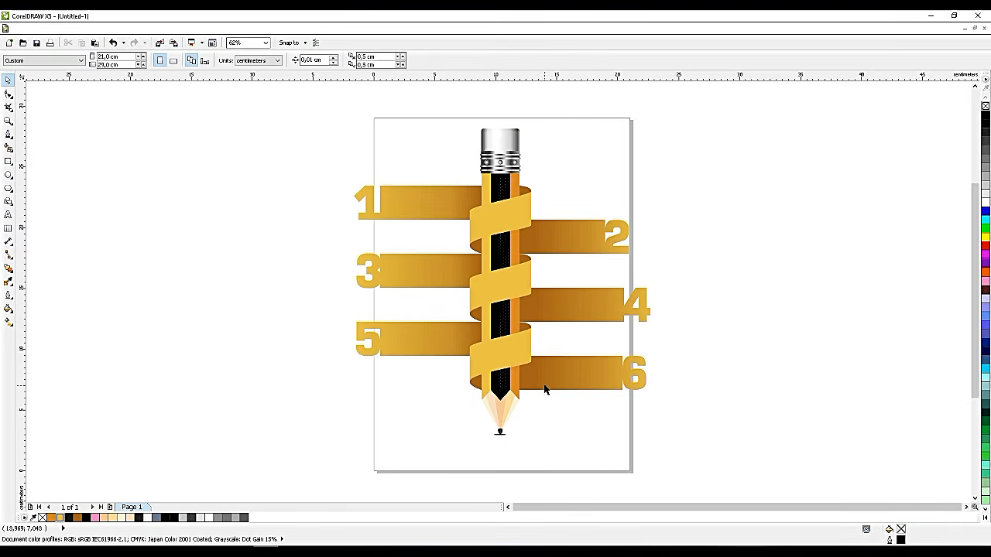
Add the artistic text "KNOWLEDGE" in the empty area below the 5 shape
{"action": "scroll", "coordinate": [499, 356], "scroll_direction": "up", "scroll_amount": 2}
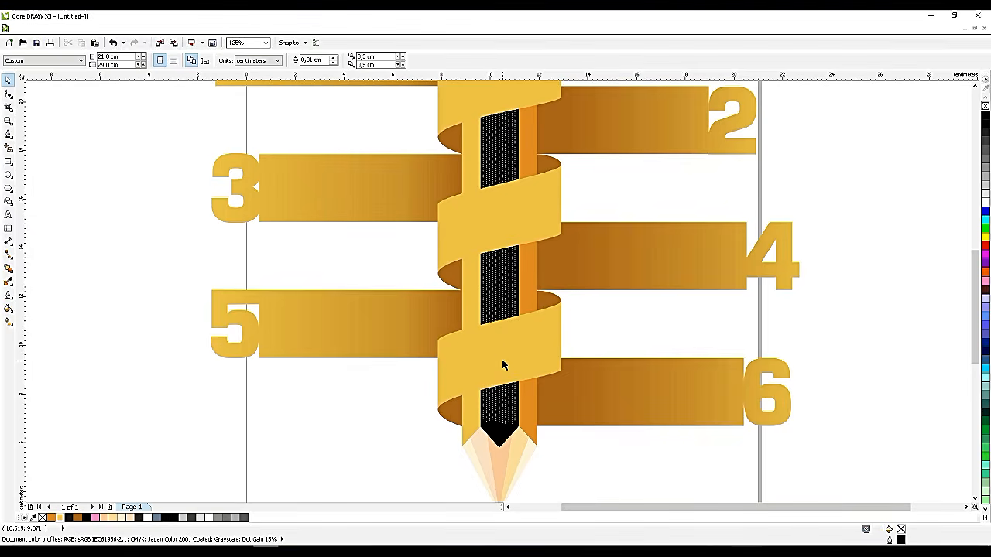
{"action": "left_click", "coordinate": [501, 359]}
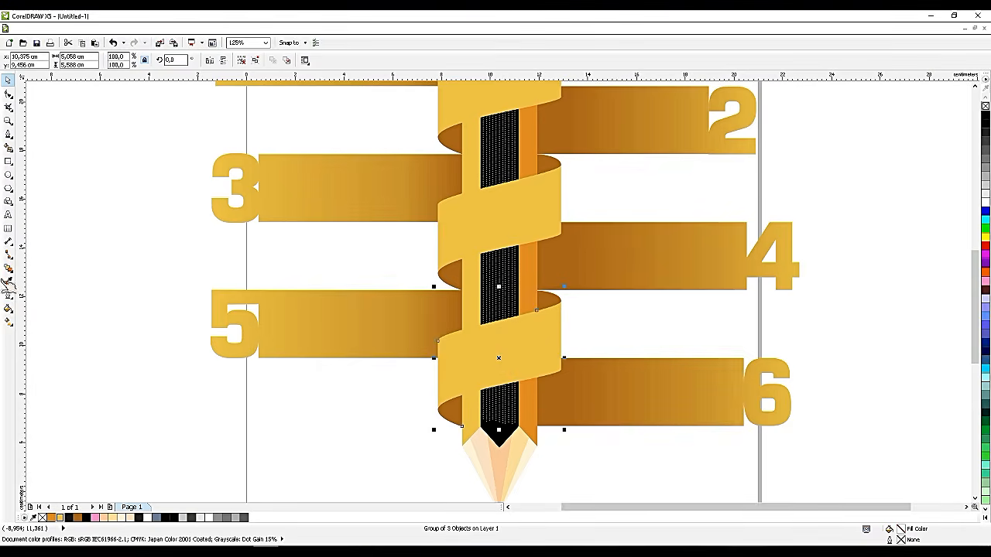
{"action": "left_click", "coordinate": [7, 214]}
{"action": "left_click", "coordinate": [233, 416]}
{"action": "type", "text": "KNOWLEDGE"}
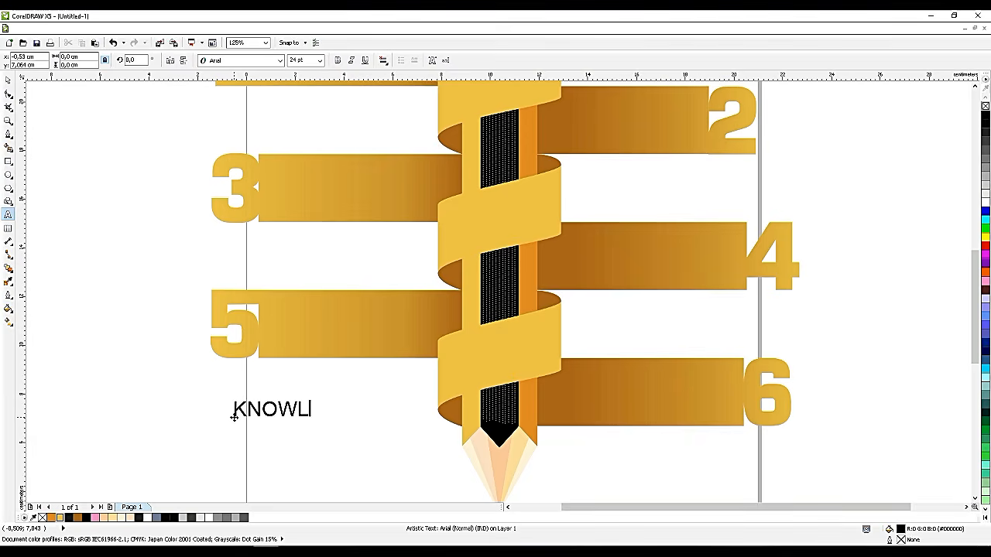
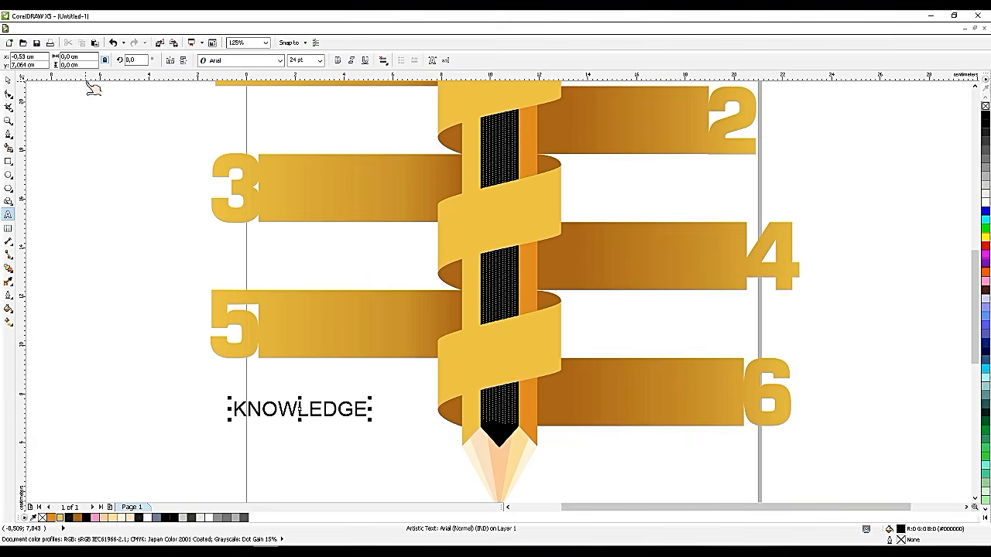
Set the KNOWLEDGE text's font to Montserrat ExtraBold and move it onto the lowest ribbon band
{"action": "left_click", "coordinate": [8, 80]}
{"action": "left_click", "coordinate": [279, 60]}
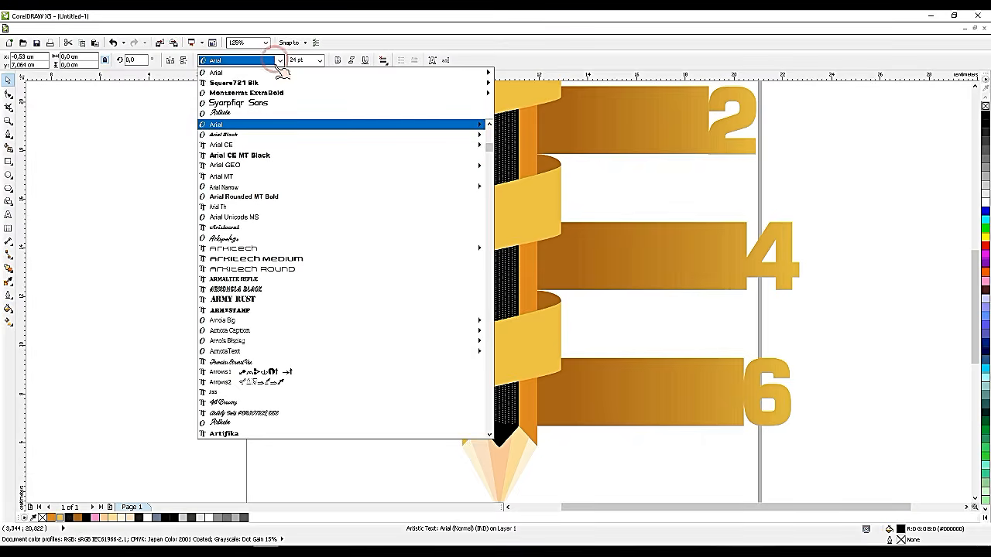
{"action": "left_click", "coordinate": [264, 92]}
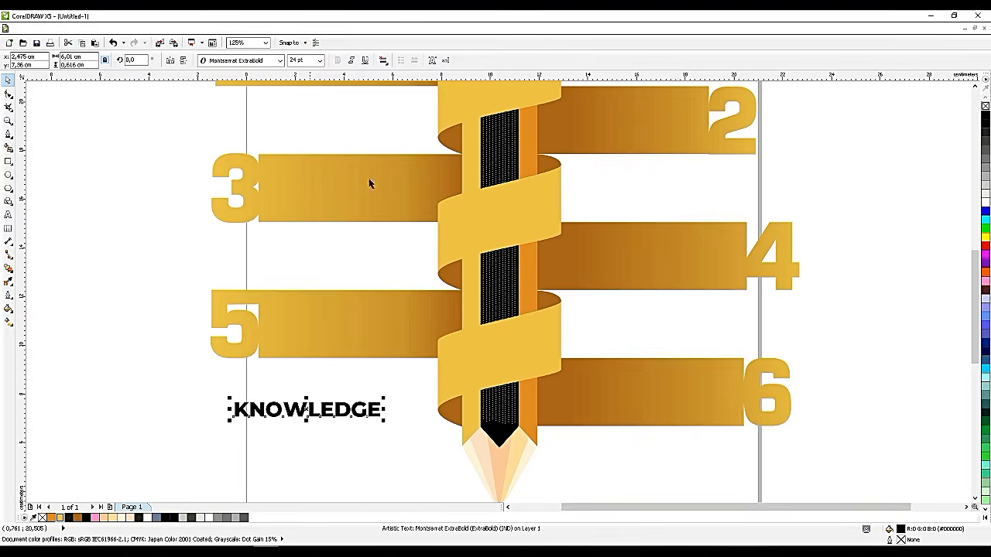
{"action": "mouse_move", "coordinate": [312, 408]}
{"action": "left_mouse_down"}
{"action": "mouse_move", "coordinate": [524, 340]}
{"action": "mouse_move", "coordinate": [513, 347]}
{"action": "left_mouse_up"}
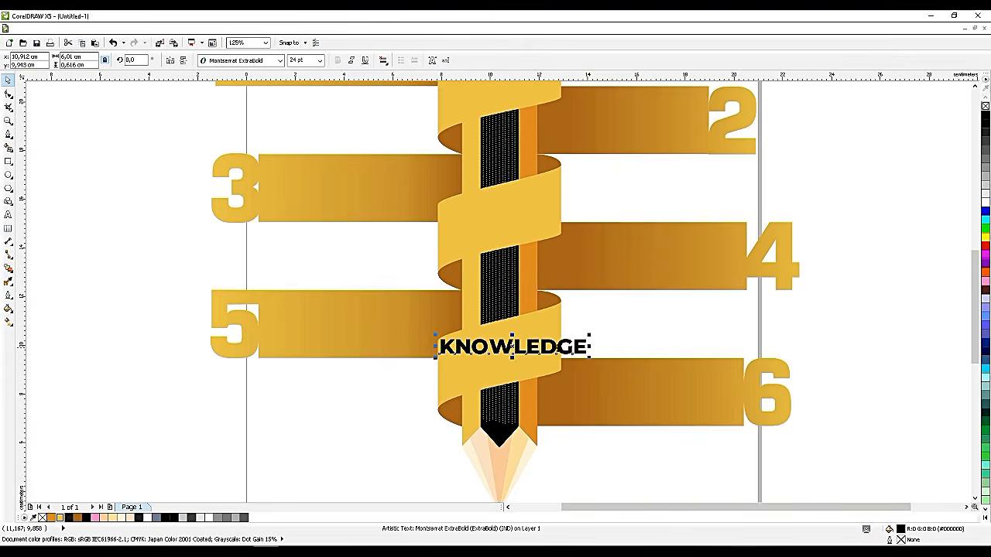
Shrink the KNOWLEDGE text to about 21.8 pt within the lowest ribbon band and rotate it about 14.6° to follow the band's slant
{"action": "left_click_drag", "start_coordinate": [589, 337], "coordinate": [573, 340]}
{"action": "key", "text": "shift+F4"}
{"action": "scroll", "coordinate": [534, 255], "scroll_direction": "up", "scroll_amount": 3}
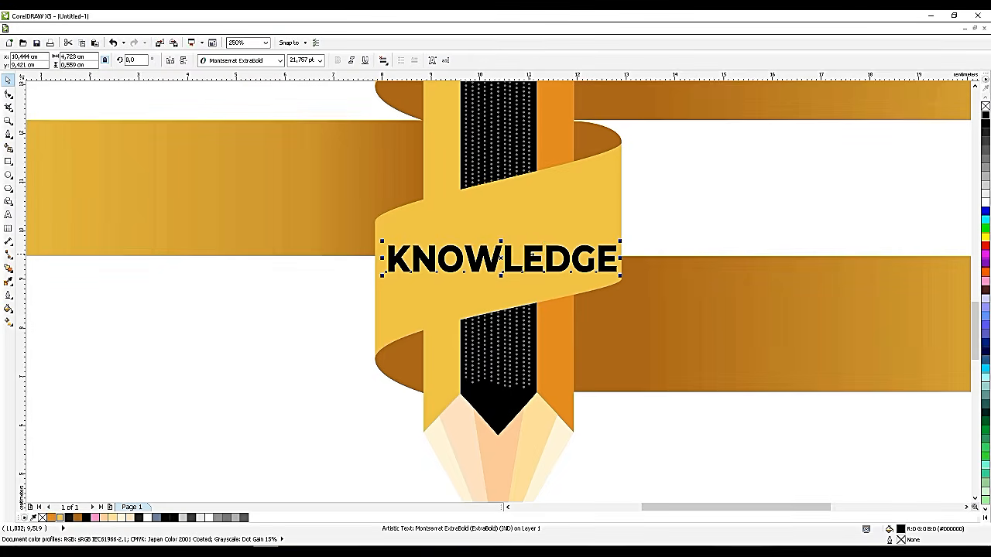
{"action": "left_click_drag", "start_coordinate": [534, 254], "coordinate": [529, 257]}
{"action": "left_click", "coordinate": [496, 262]}
{"action": "left_click_drag", "start_coordinate": [615, 245], "coordinate": [601, 214]}
Copy the slanted KNOWLEDGE text up to the middle ribbon band, change it to "LEARNING" and centre it on the band
{"action": "left_click_drag", "start_coordinate": [526, 272], "coordinate": [513, 128]}
{"action": "scroll", "coordinate": [522, 292], "scroll_direction": "down", "scroll_amount": 2}
{"action": "key", "text": "ctrl+d"}
{"action": "double_click", "coordinate": [513, 128]}
{"action": "key", "text": "ctrl+a"}
{"action": "type", "text": "LEARNING"}
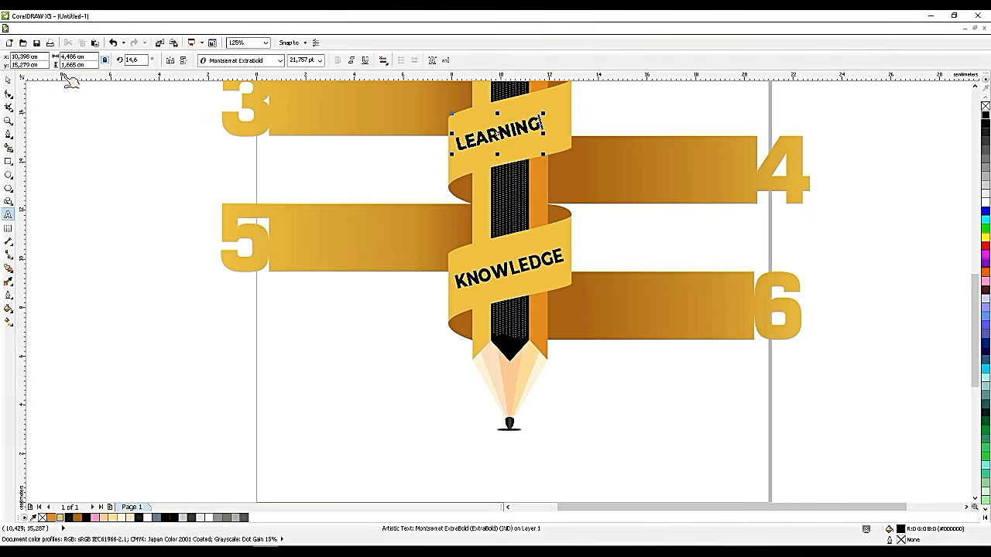
{"action": "left_click", "coordinate": [8, 80]}
{"action": "left_click_drag", "start_coordinate": [495, 134], "coordinate": [510, 127]}
Copy the LEARNING text up to the top ribbon band, change it to "EDUCATION" and centre it on the band
{"action": "scroll", "coordinate": [554, 210], "scroll_direction": "down", "scroll_amount": 2}
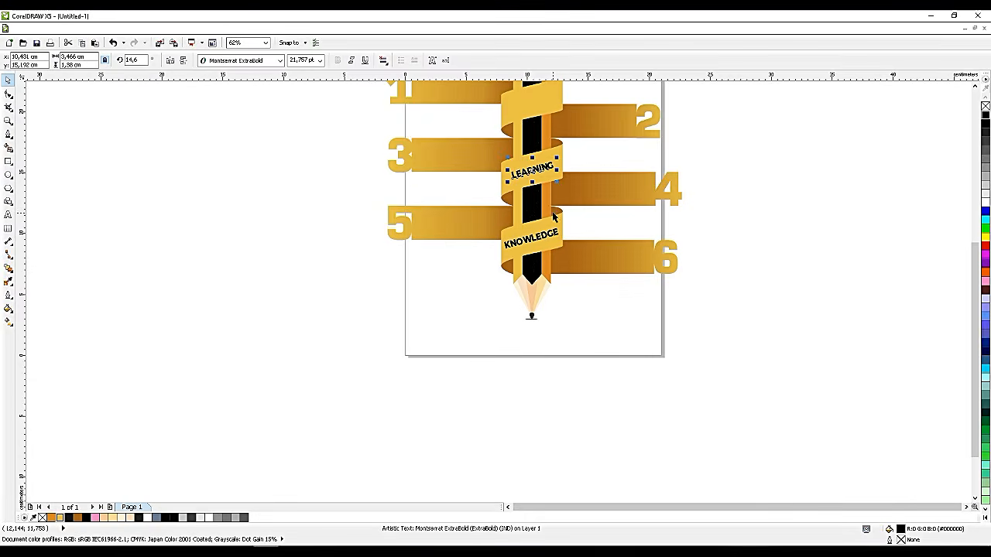
{"action": "scroll", "coordinate": [544, 158], "scroll_direction": "down", "scroll_amount": 1}
{"action": "scroll", "coordinate": [542, 131], "scroll_direction": "up", "scroll_amount": 3}
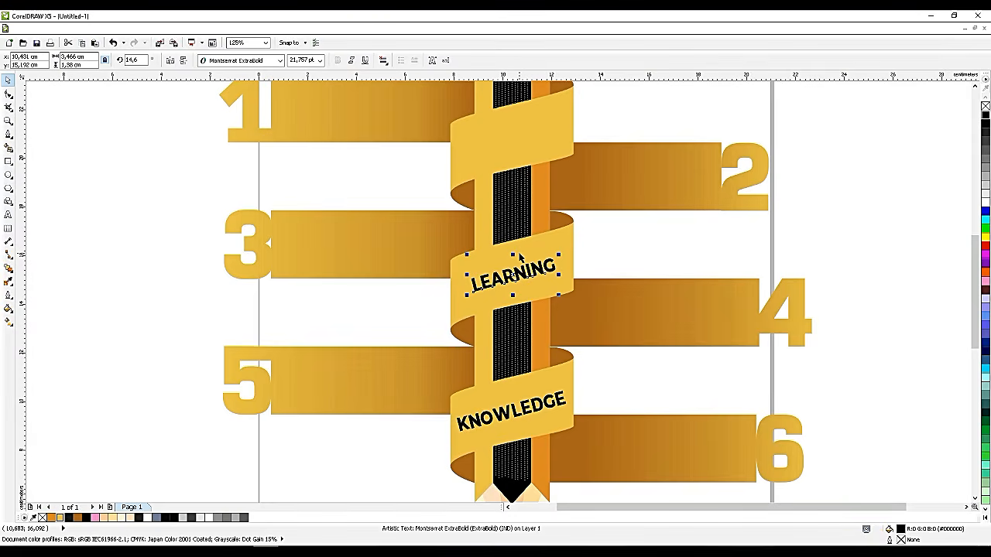
{"action": "key", "text": "ctrl+d"}
{"action": "left_click_drag", "start_coordinate": [517, 226], "coordinate": [518, 136]}
{"action": "key", "text": "F8"}
{"action": "double_click", "coordinate": [510, 133]}
{"action": "type", "text": "EDUCA"}
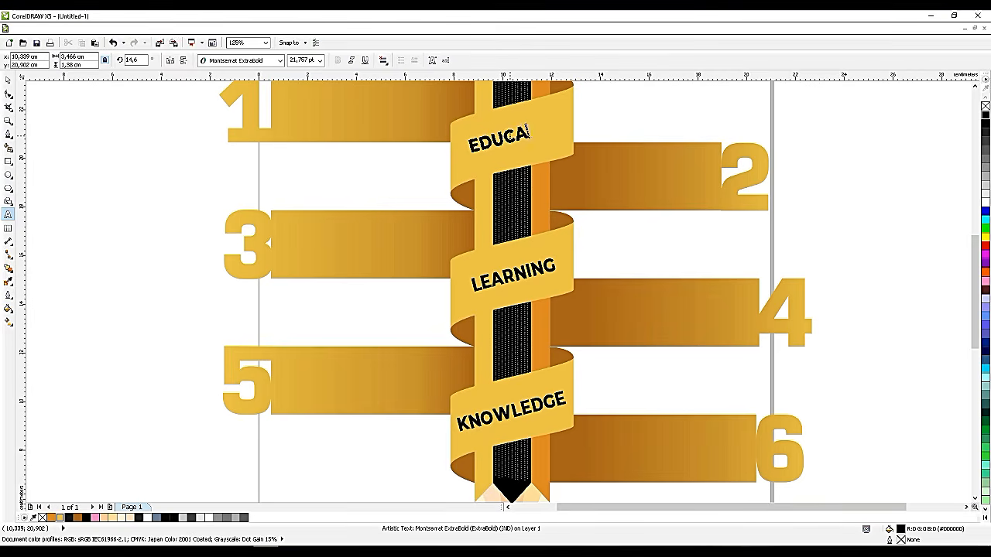
{"action": "left_click", "coordinate": [8, 79]}
{"action": "left_click_drag", "start_coordinate": [523, 133], "coordinate": [517, 137]}
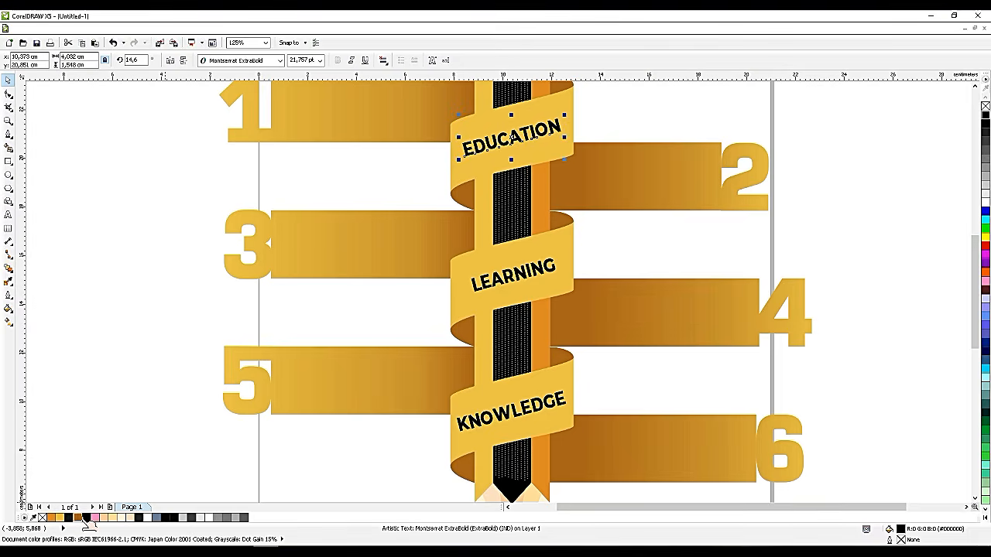
Fill the EDUCATION, LEARNING and KNOWLEDGE texts with dark brown (#663333)
{"action": "left_click", "coordinate": [76, 517]}
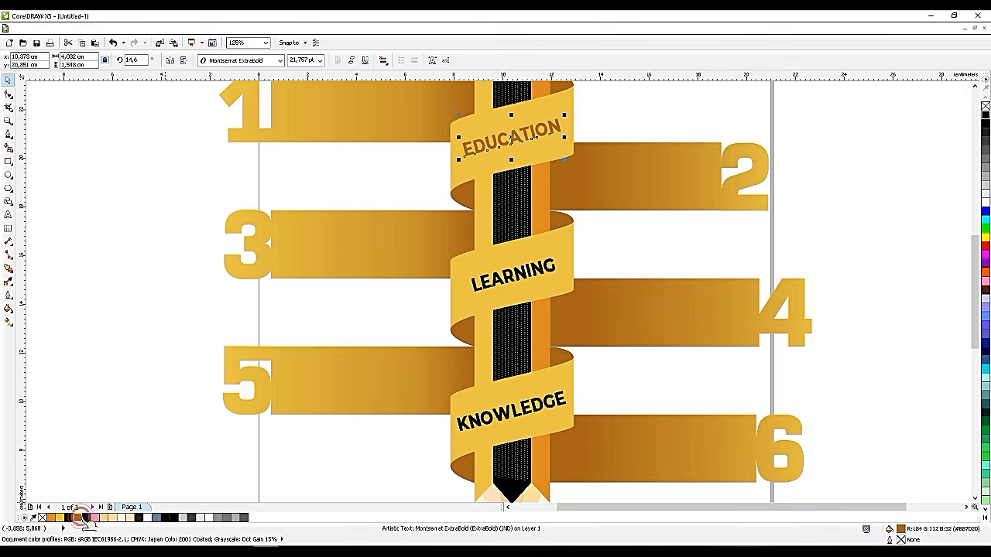
{"action": "left_click", "coordinate": [986, 289]}
{"action": "left_click", "coordinate": [530, 272]}
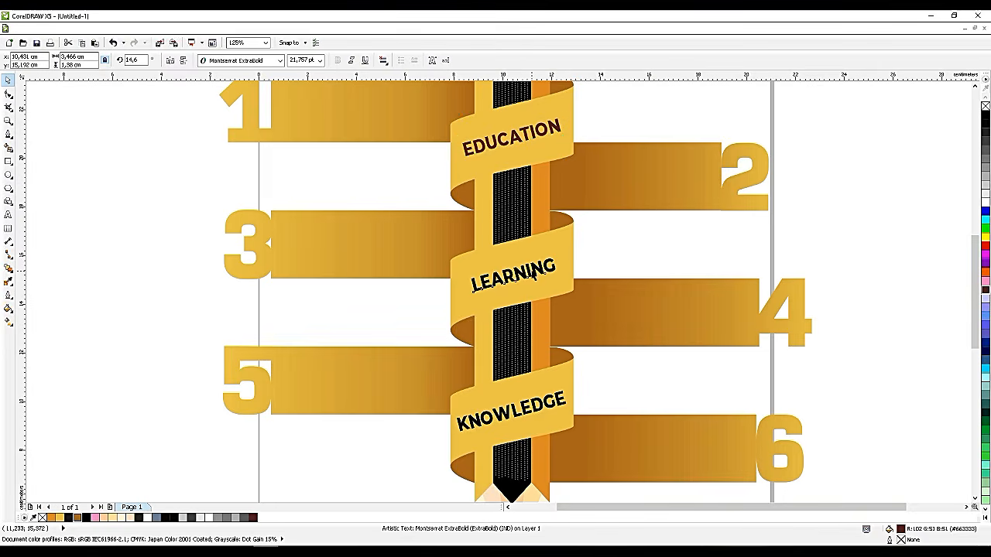
{"action": "left_click", "coordinate": [985, 289]}
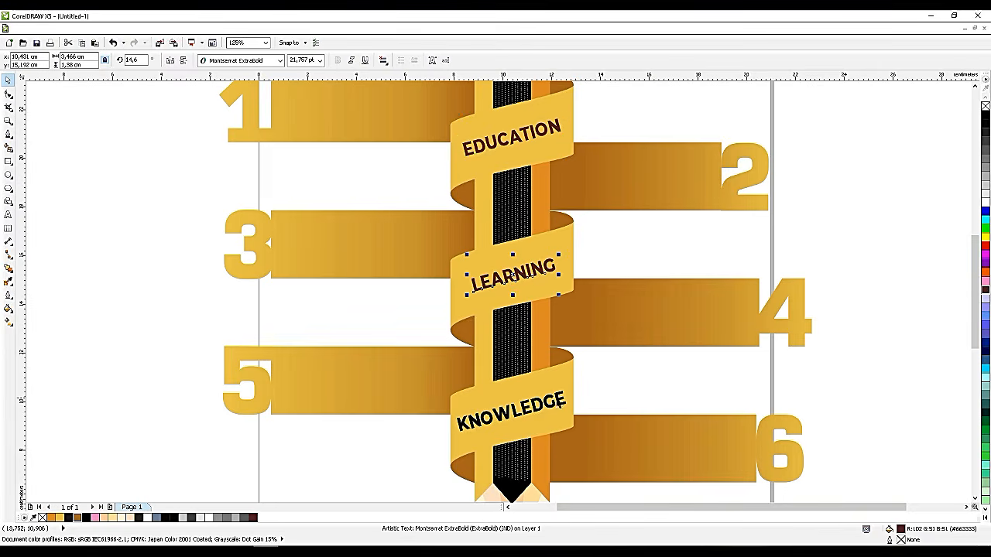
{"action": "left_click", "coordinate": [559, 404]}
{"action": "left_click", "coordinate": [984, 289]}
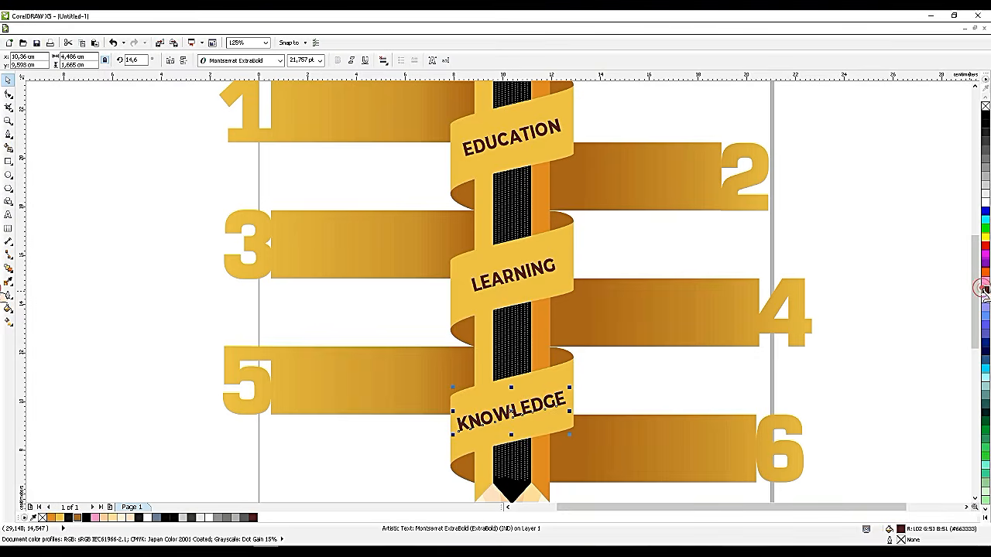
{"action": "left_click", "coordinate": [814, 325]}
Add the artistic text "FIRST" and "OPTIONS" on two lines beside the 1 shape
{"action": "scroll", "coordinate": [814, 329], "scroll_direction": "down", "scroll_amount": 2}
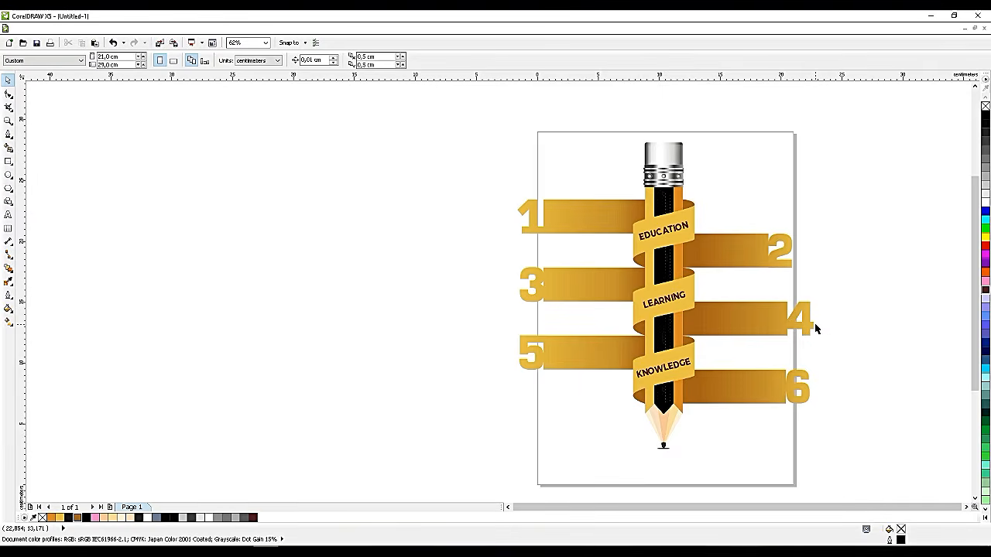
{"action": "scroll", "coordinate": [577, 197], "scroll_direction": "up", "scroll_amount": 4}
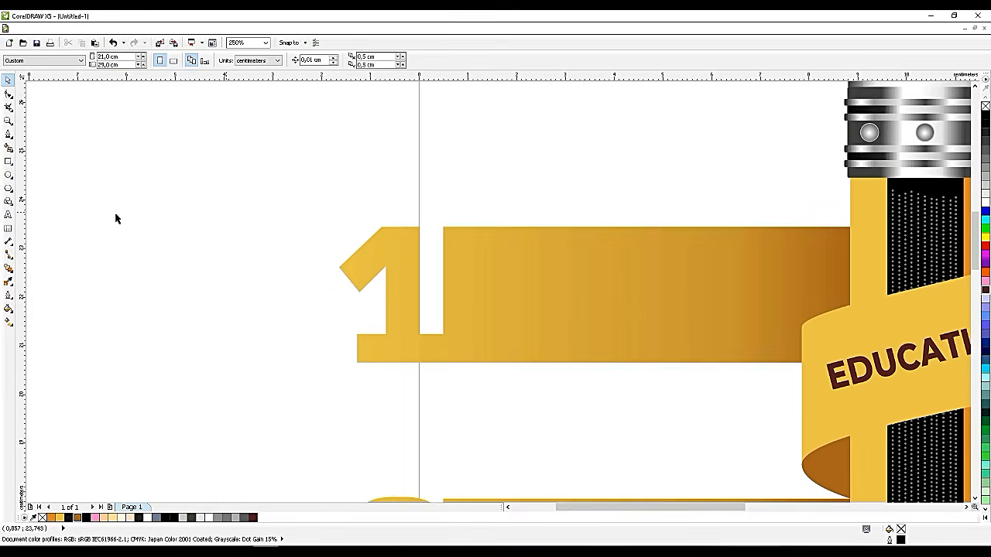
{"action": "left_click", "coordinate": [9, 214]}
{"action": "left_click", "coordinate": [255, 242]}
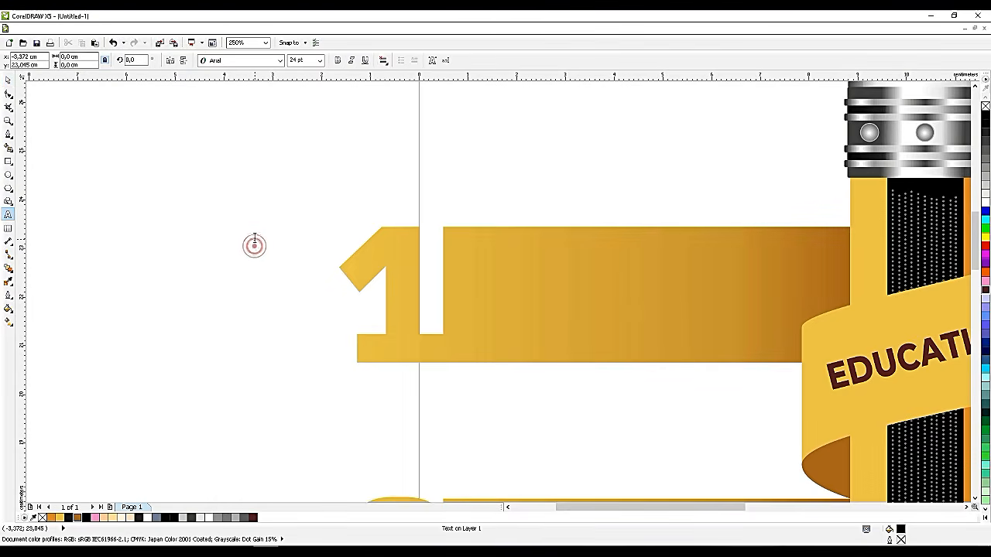
{"action": "type", "text": "FIRST"}
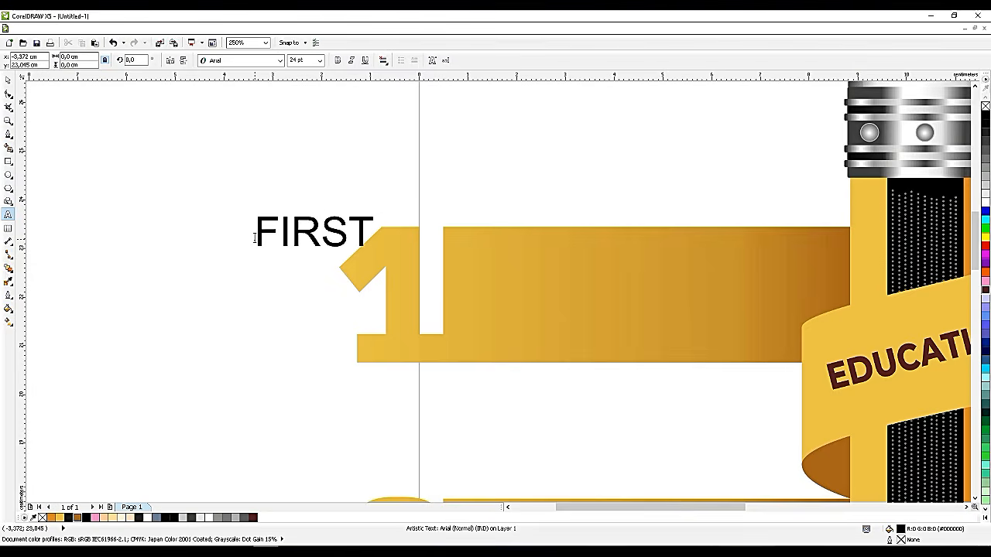
{"action": "key", "text": "Return"}
{"action": "type", "text": "OPTIONS"}
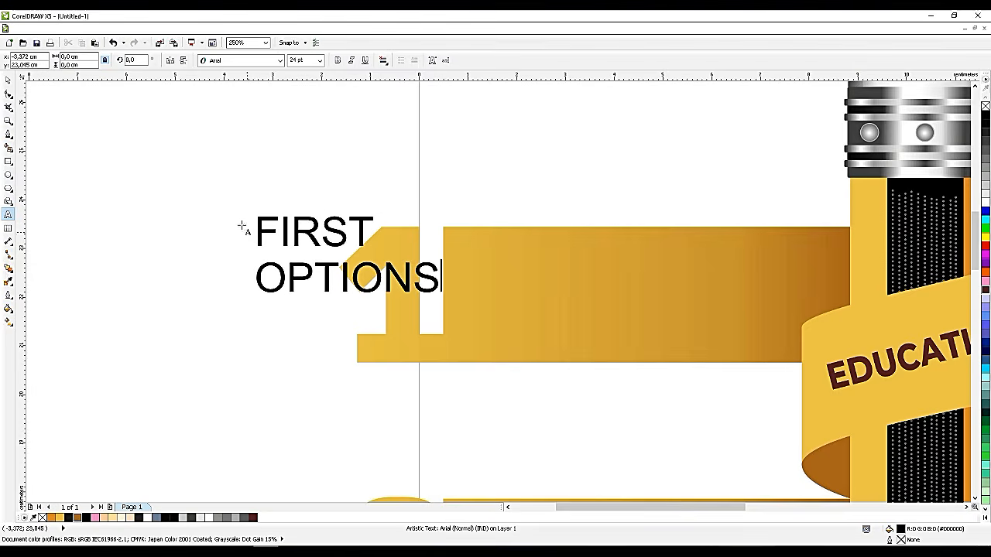
Split FIRST off into its own text object above OPTIONS and align the two along their left edges
{"action": "left_click_drag", "start_coordinate": [363, 229], "coordinate": [254, 231]}
{"action": "key", "text": "ctrl+x"}
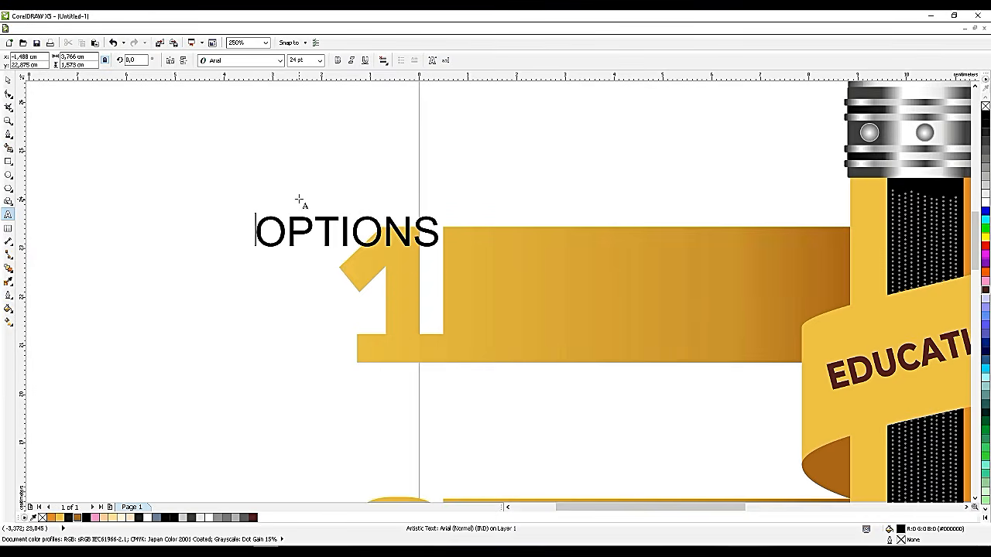
{"action": "left_click", "coordinate": [300, 197]}
{"action": "key", "text": "ctrl+v"}
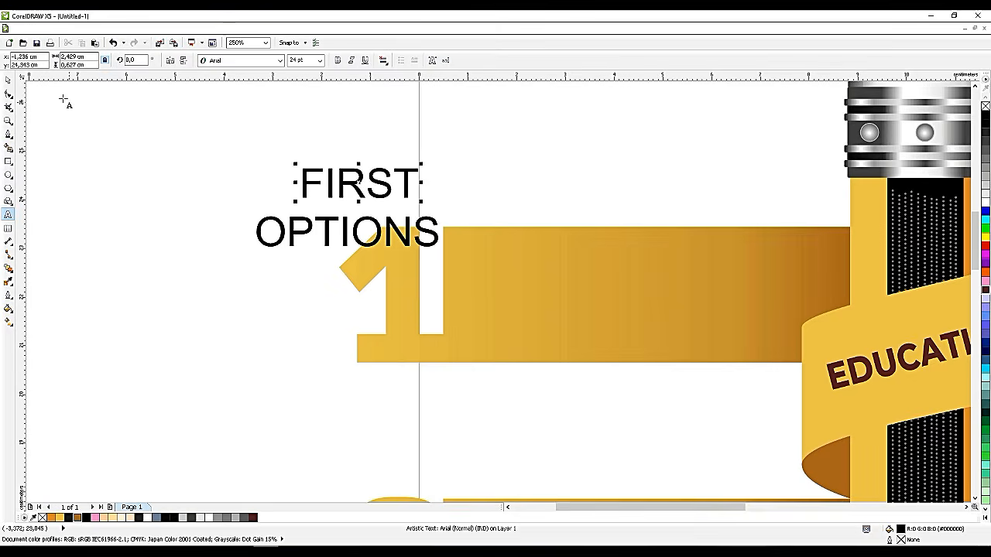
{"action": "left_click", "coordinate": [9, 80]}
{"action": "left_click", "coordinate": [326, 229], "text": "shift"}
{"action": "key", "text": "l"}
{"action": "left_click", "coordinate": [347, 127]}
Set FIRST and OPTIONS to Montserrat ExtraBold and move FIRST down close to OPTIONS
{"action": "left_click", "coordinate": [314, 180]}
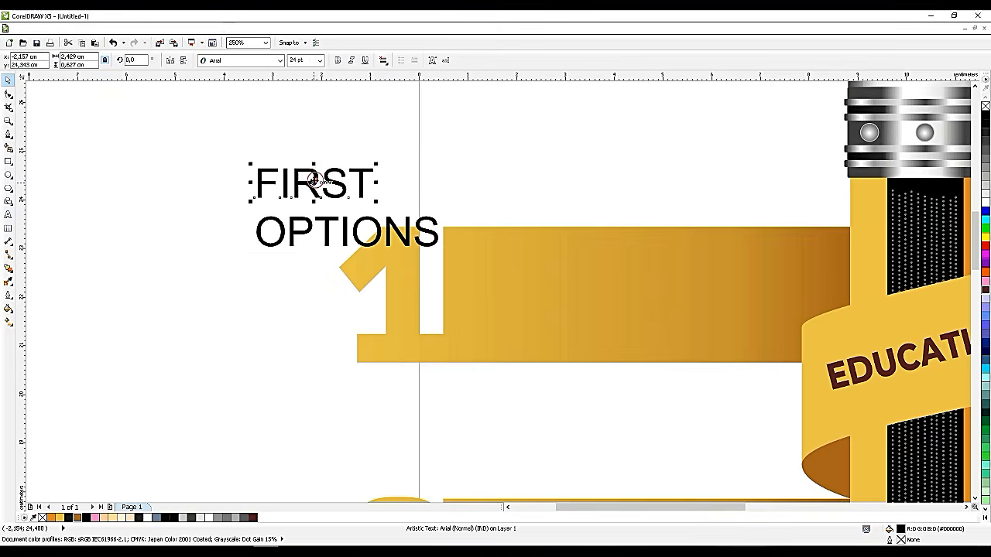
{"action": "left_click", "coordinate": [279, 61]}
{"action": "left_click", "coordinate": [258, 86]}
{"action": "left_click", "coordinate": [349, 133]}
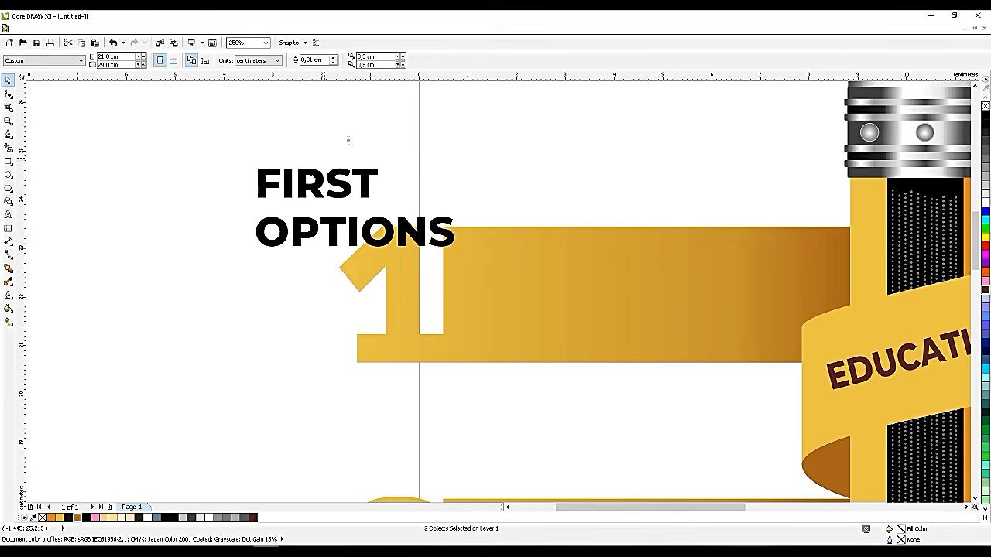
{"action": "left_click", "coordinate": [314, 179]}
{"action": "left_click_drag", "start_coordinate": [314, 179], "coordinate": [315, 193]}
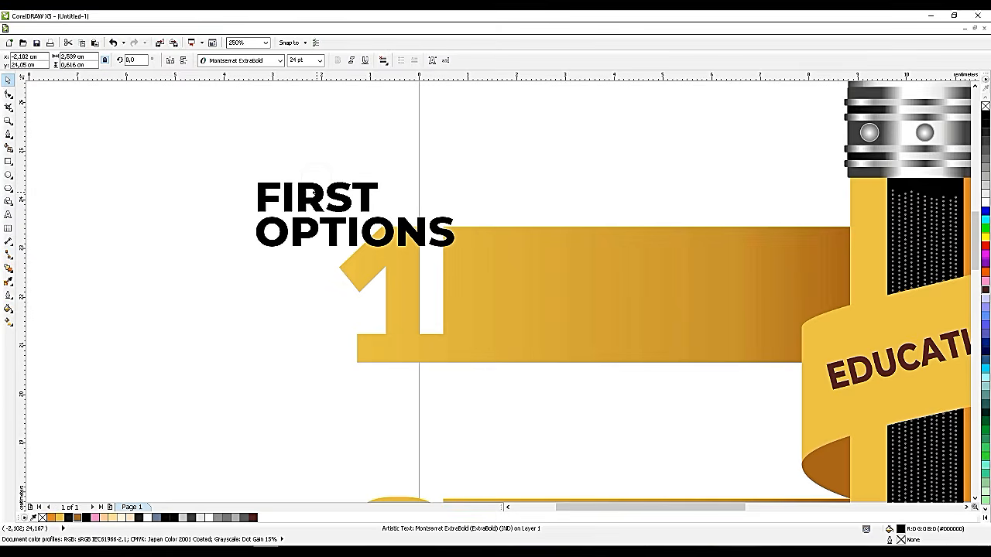
Place a copy of FIRST directly below OPTIONS and change its text to "INFOGRAPHIC"
{"action": "scroll", "coordinate": [294, 189], "scroll_direction": "up", "scroll_amount": 1}
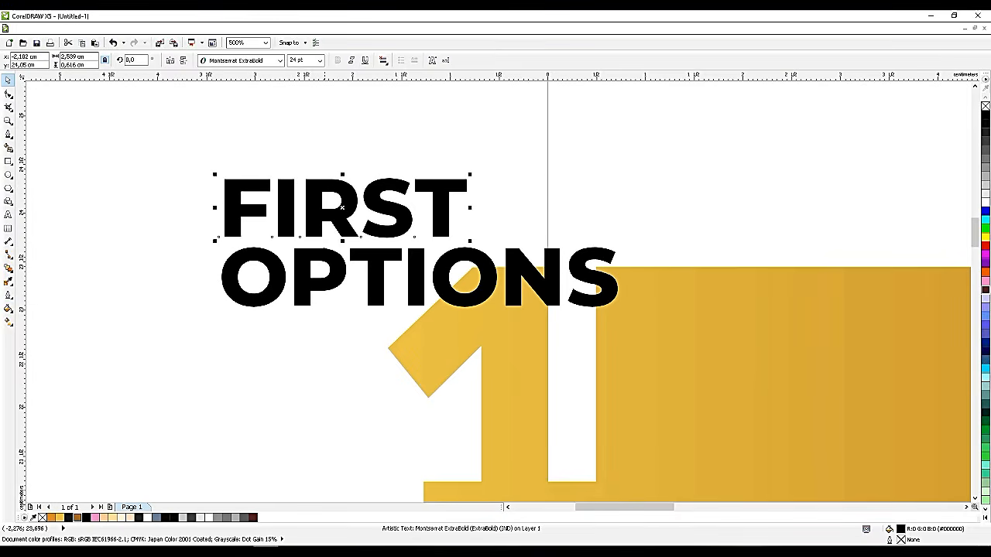
{"action": "key", "text": "ctrl+d"}
{"action": "left_click_drag", "start_coordinate": [327, 241], "coordinate": [281, 355]}
{"action": "double_click", "coordinate": [285, 344]}
{"action": "key", "text": "ctrl+a"}
{"action": "type", "text": "INFOGRAF"}
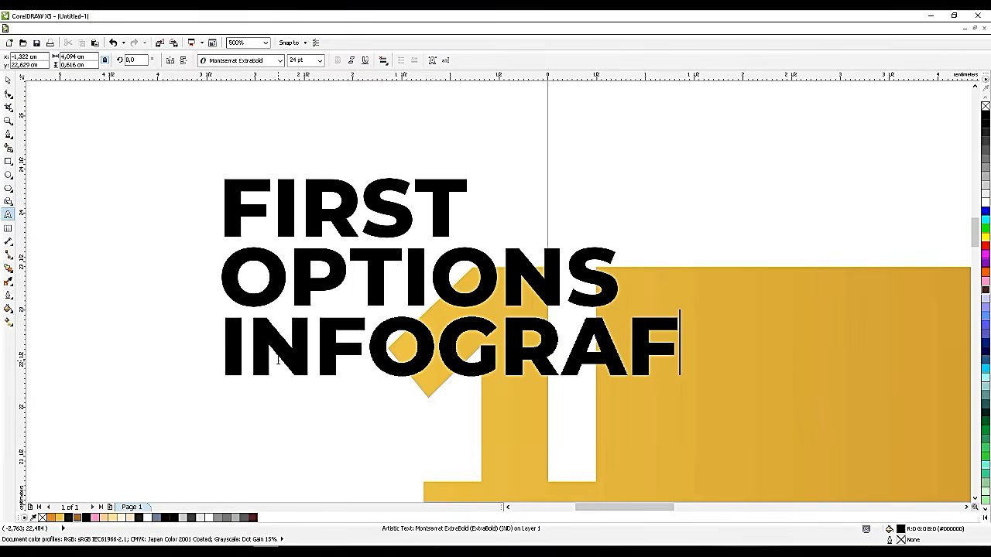
{"action": "type", "text": "ICS"}
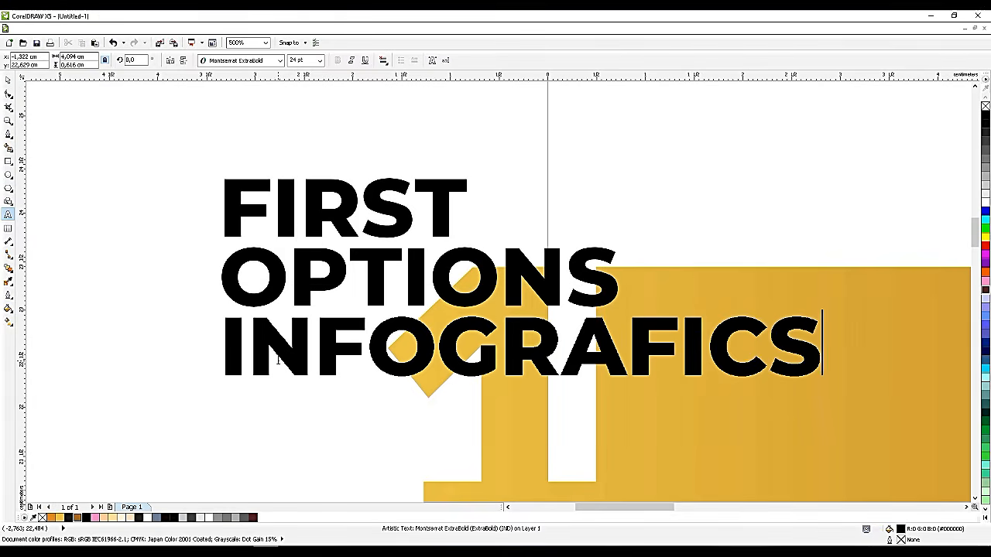
{"action": "key", "text": "BackSpace"}
{"action": "key", "text": "Escape"}
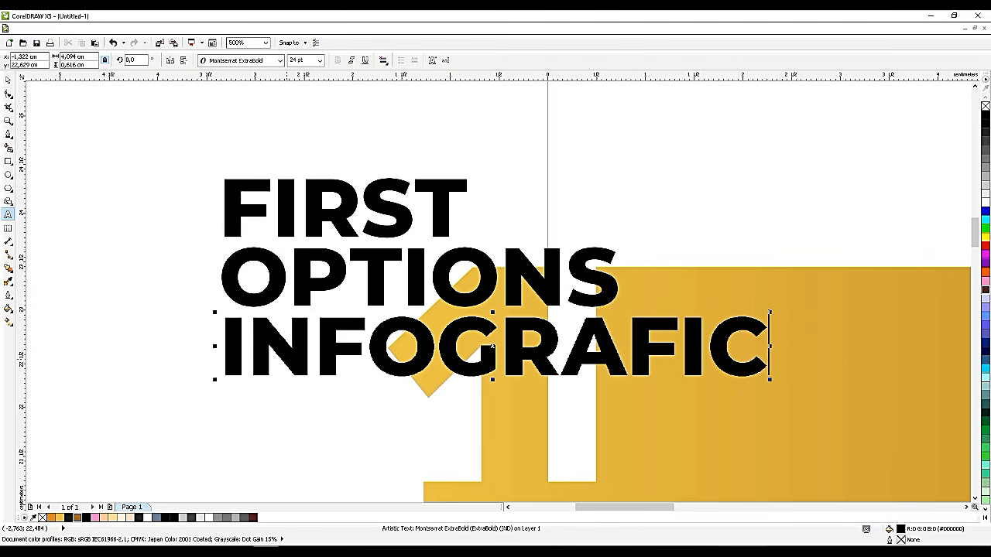
{"action": "left_click_drag", "start_coordinate": [622, 357], "coordinate": [660, 357]}
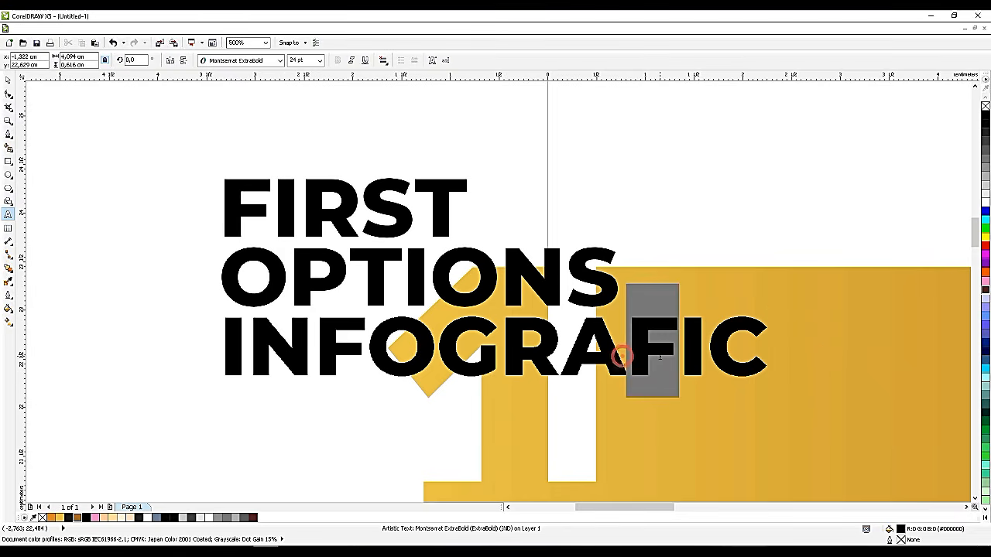
{"action": "type", "text": "PHI"}
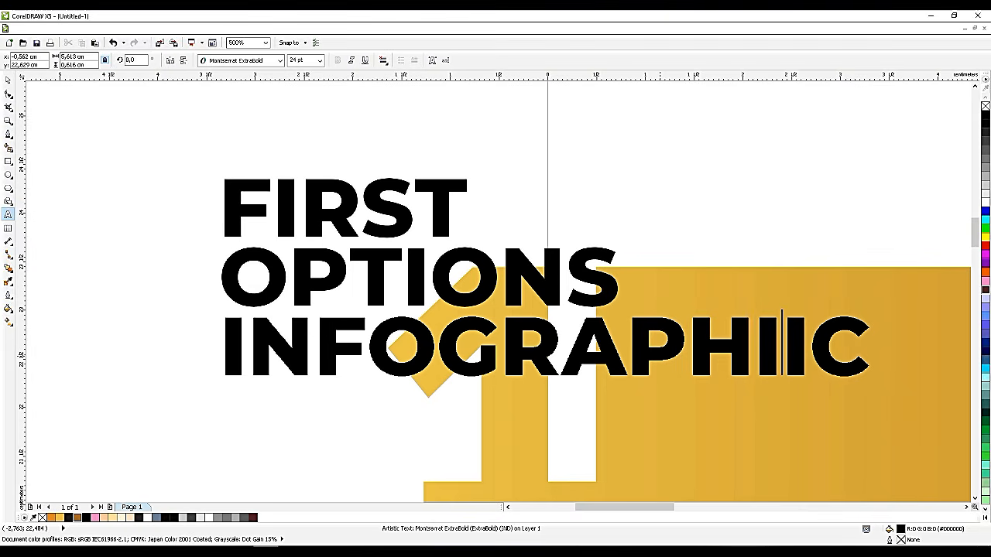
{"action": "key", "text": "BackSpace"}
{"action": "key", "text": "ctrl+space"}
Set INFOGRAPHIC to Montserrat Medium and narrow it to about 4.16 cm so it matches the width of OPTIONS
{"action": "left_click", "coordinate": [280, 62]}
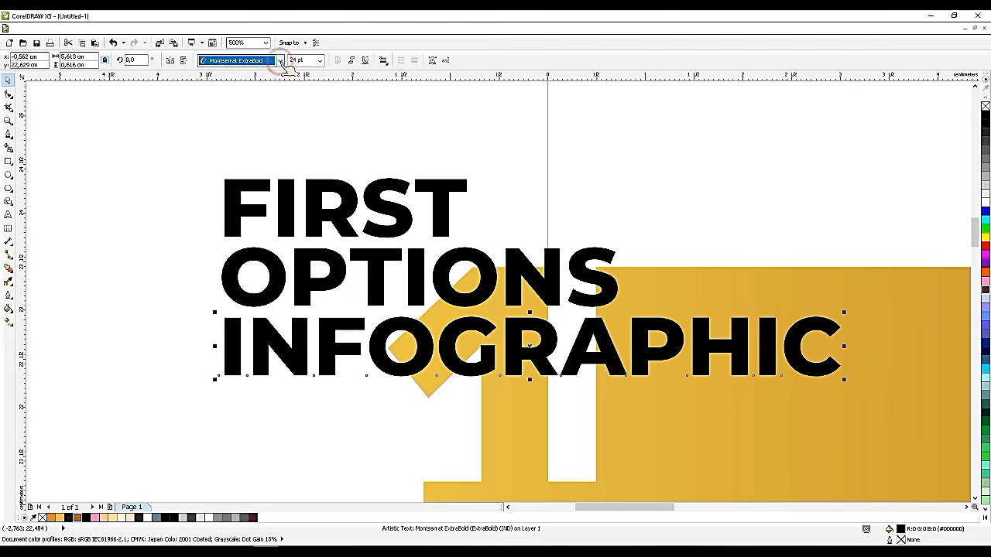
{"action": "mouse_move", "coordinate": [292, 405]}
{"action": "scroll", "coordinate": [293, 409], "scroll_direction": "down", "scroll_amount": 3}
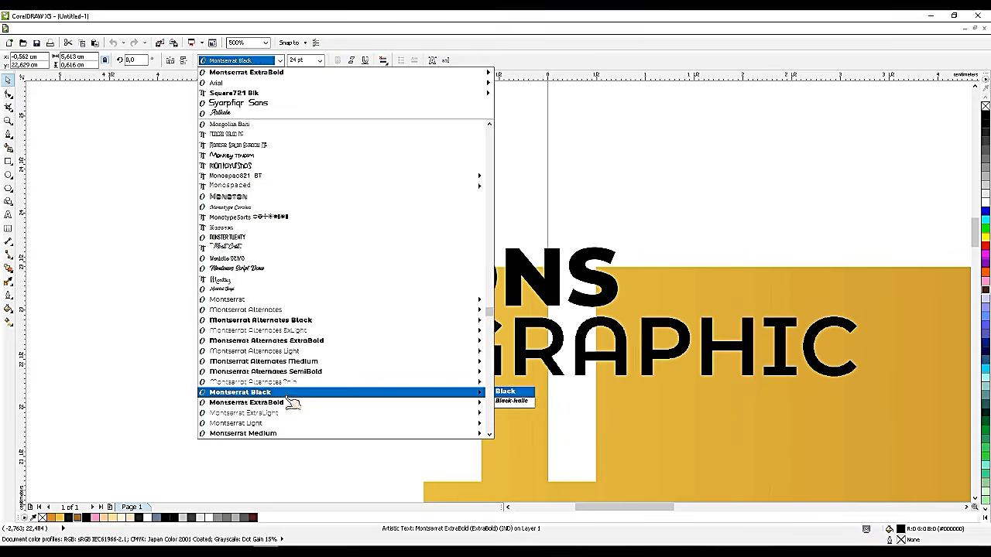
{"action": "scroll", "coordinate": [293, 412], "scroll_direction": "down", "scroll_amount": 3}
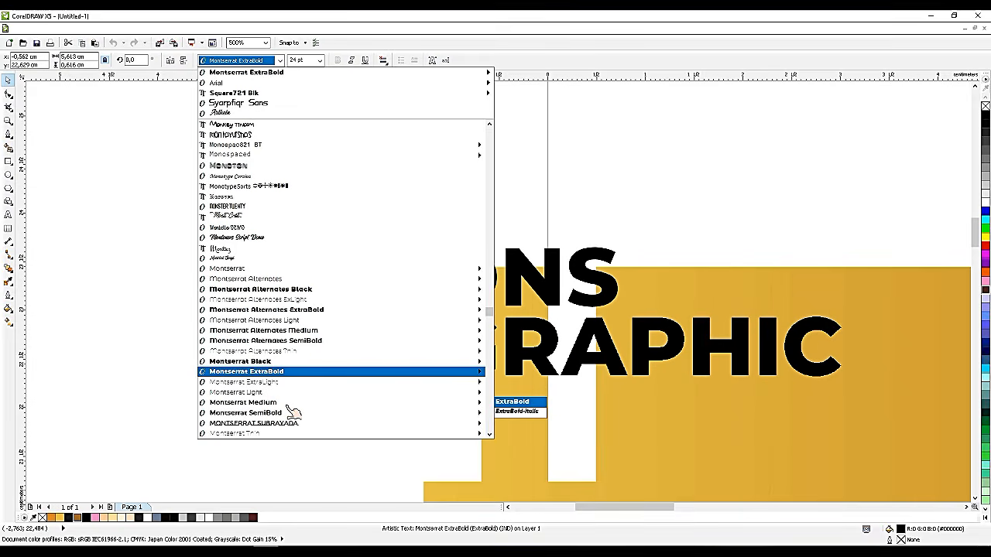
{"action": "left_click", "coordinate": [295, 407]}
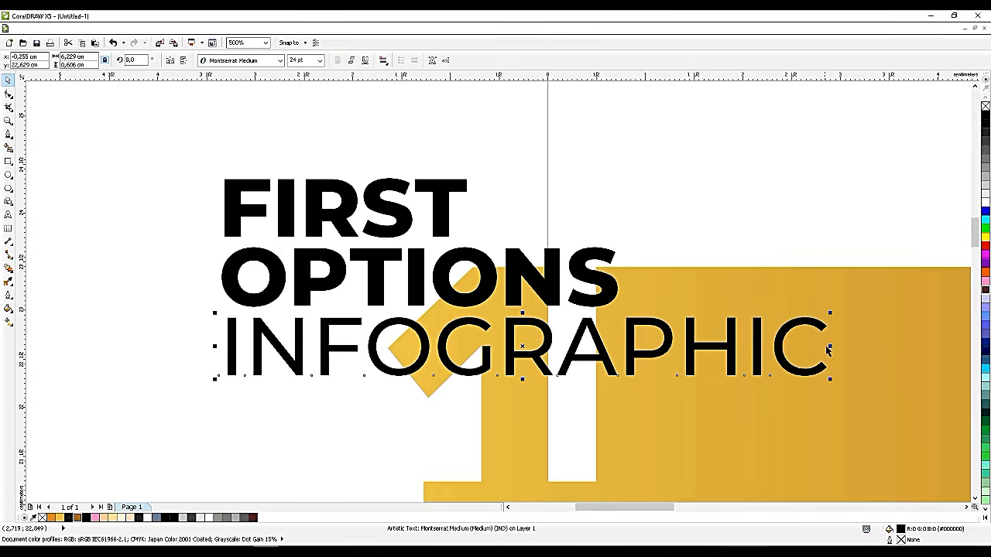
{"action": "left_click_drag", "start_coordinate": [829, 347], "coordinate": [628, 345]}
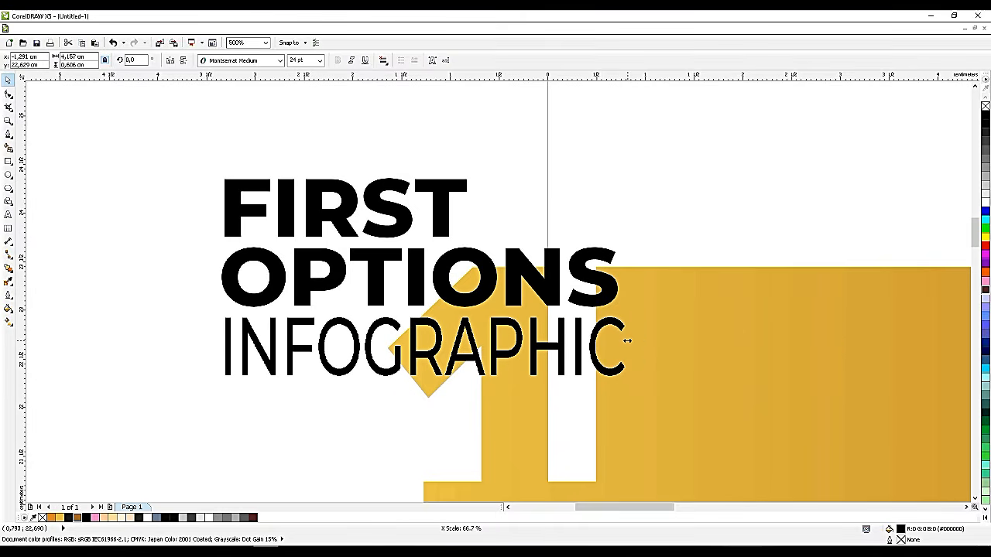
Move the three text lines FIRST, OPTIONS and INFOGRAPHIC together onto the gradient bar beside the 1
{"action": "scroll", "coordinate": [356, 308], "scroll_direction": "down", "scroll_amount": 2}
{"action": "left_click_drag", "start_coordinate": [179, 194], "coordinate": [555, 363]}
{"action": "left_click_drag", "start_coordinate": [401, 268], "coordinate": [602, 323]}
{"action": "key", "text": "Down"}
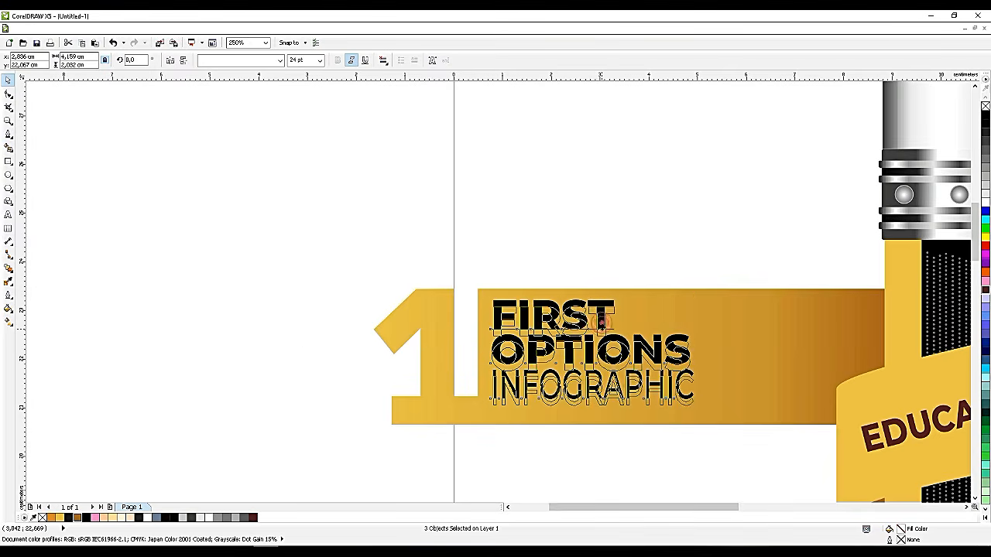
{"action": "left_click_drag", "start_coordinate": [603, 324], "coordinate": [598, 316]}
Scale the three text lines to about 3.67 × 1.45 cm and fill them with purple (#9900CC)
{"action": "left_click_drag", "start_coordinate": [587, 399], "coordinate": [586, 369]}
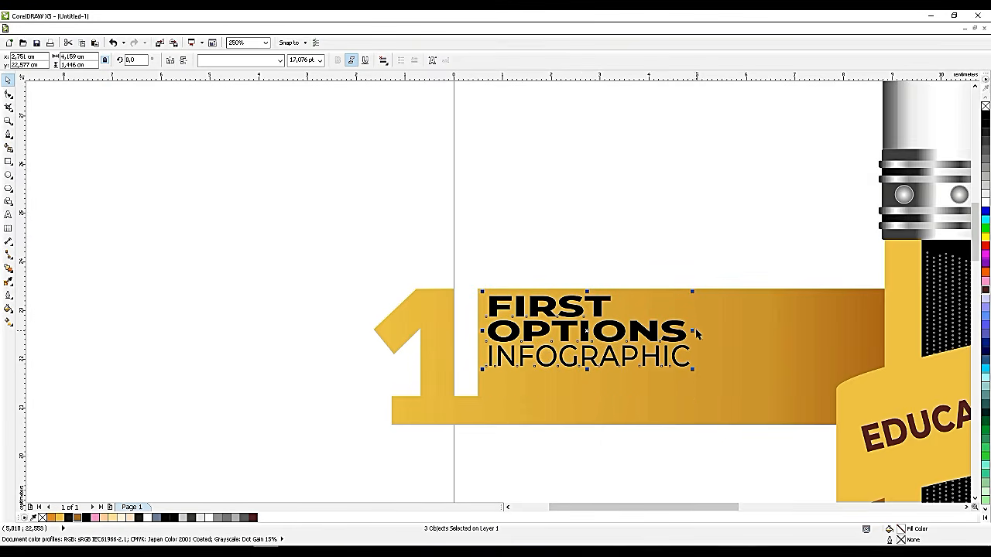
{"action": "left_click_drag", "start_coordinate": [692, 330], "coordinate": [678, 327]}
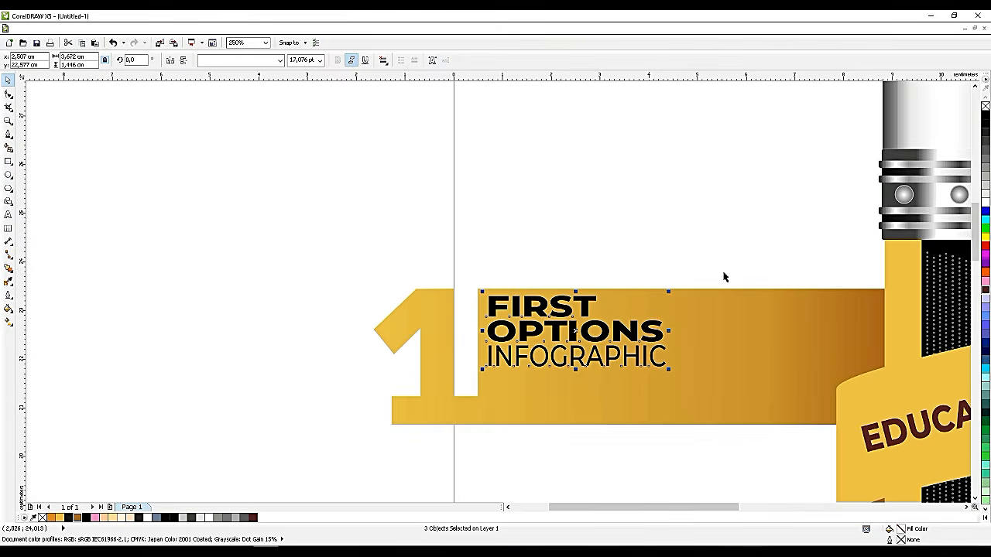
{"action": "left_click", "coordinate": [985, 263]}
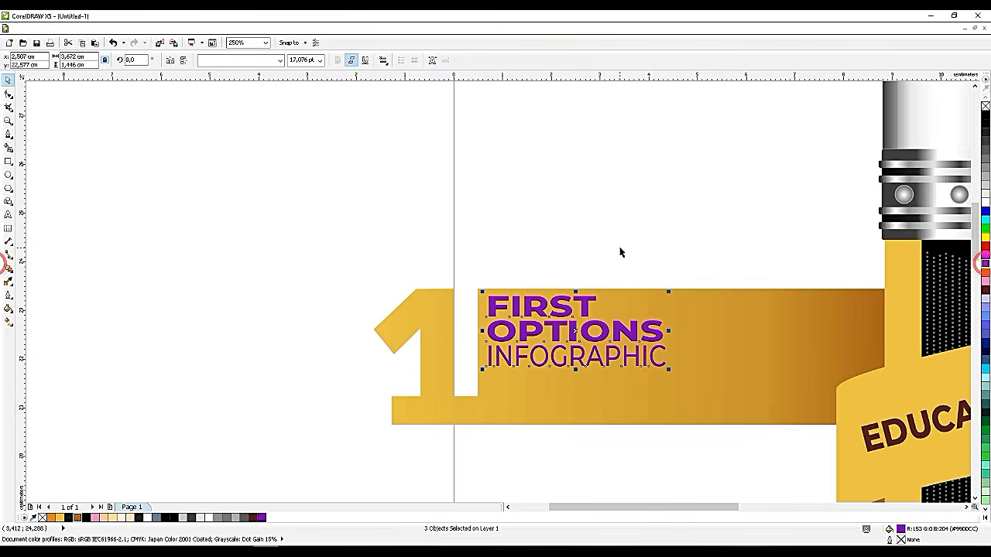
Fill the three text lines FIRST, OPTIONS and INFOGRAPHIC with dark brown (#663333)
{"action": "left_click", "coordinate": [985, 290]}
{"action": "left_click", "coordinate": [652, 239]}
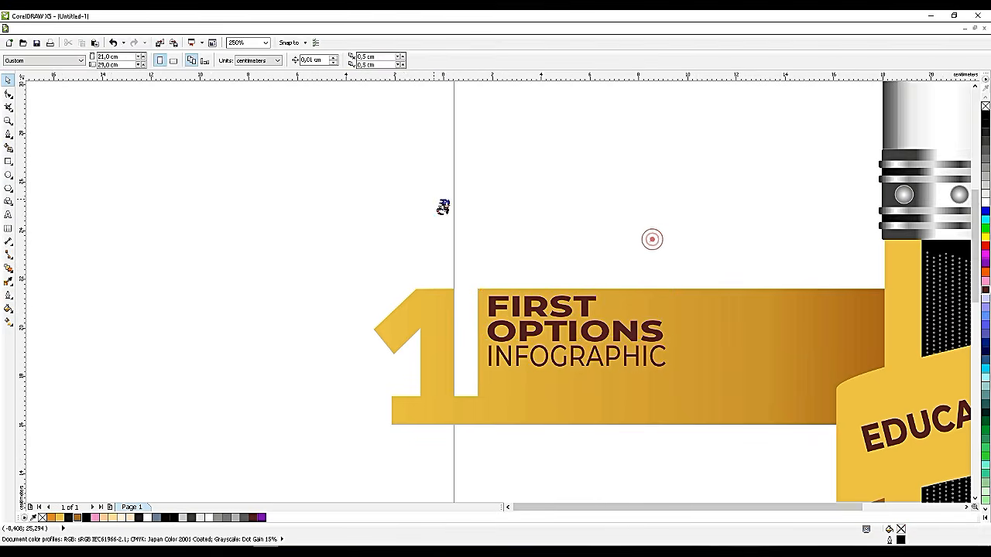
{"action": "scroll", "coordinate": [435, 201], "scroll_direction": "down", "scroll_amount": 2}
{"action": "scroll", "coordinate": [479, 219], "scroll_direction": "up", "scroll_amount": 1}
Duplicate the three text lines and place copies on the gradient bars beside the 3, the 5 and the 2
{"action": "left_click_drag", "start_coordinate": [318, 190], "coordinate": [465, 288]}
{"action": "key", "text": "ctrl+d"}
{"action": "left_click_drag", "start_coordinate": [428, 230], "coordinate": [750, 227]}
{"action": "scroll", "coordinate": [426, 329], "scroll_direction": "down", "scroll_amount": 2}
{"action": "scroll", "coordinate": [418, 350], "scroll_direction": "up", "scroll_amount": 2}
{"action": "key", "text": "ctrl+d"}
{"action": "key", "text": "ctrl+d"}
{"action": "left_click_drag", "start_coordinate": [771, 221], "coordinate": [808, 216]}
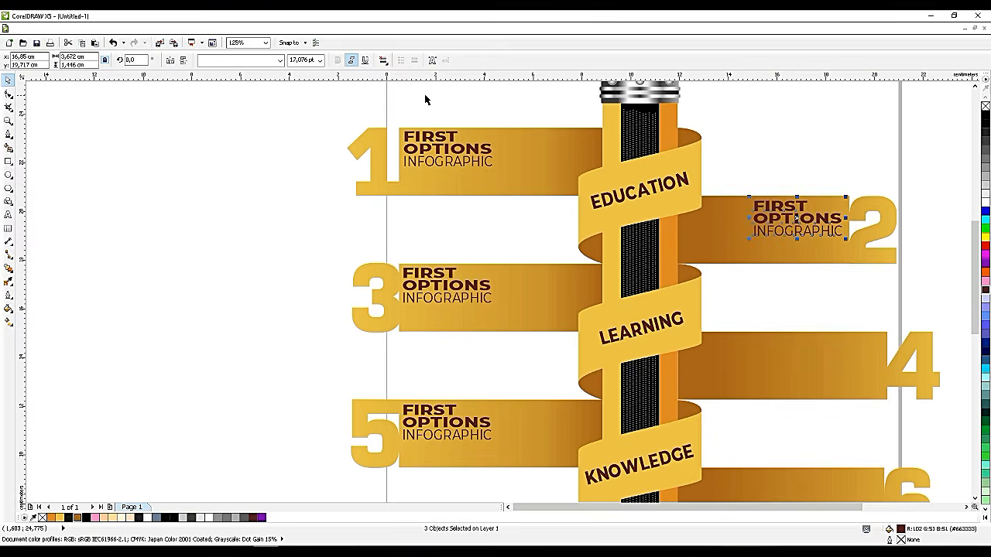
Move numbered box 2 outward so the edge between its bar and number lines up with that of box 4
{"action": "scroll", "coordinate": [256, 150], "scroll_direction": "down", "scroll_amount": 3}
{"action": "left_click", "coordinate": [480, 188]}
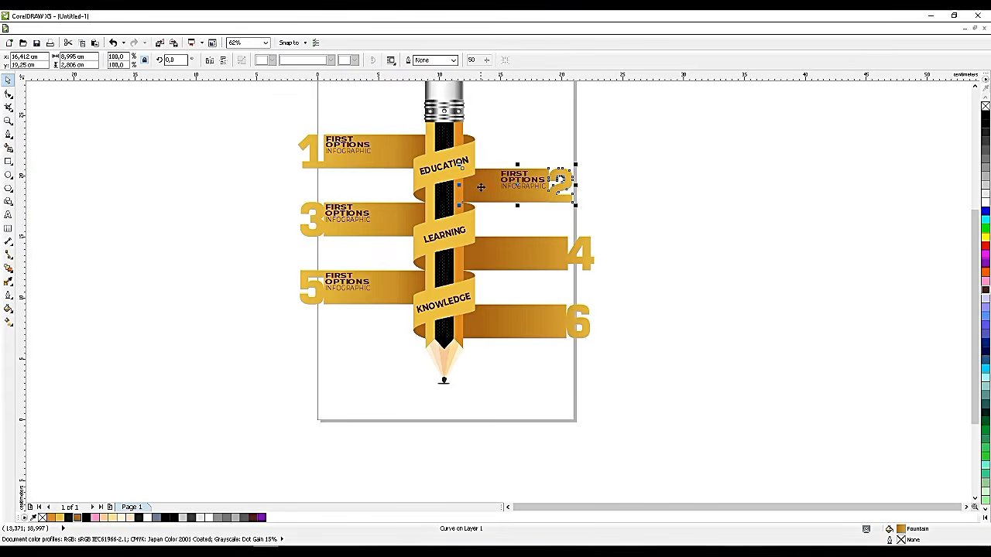
{"action": "scroll", "coordinate": [481, 182], "scroll_direction": "up", "scroll_amount": 3}
{"action": "left_click_drag", "start_coordinate": [605, 208], "coordinate": [646, 261]}
{"action": "scroll", "coordinate": [638, 209], "scroll_direction": "up", "scroll_amount": 3}
{"action": "key", "text": "F10"}
{"action": "key", "text": "Delete"}
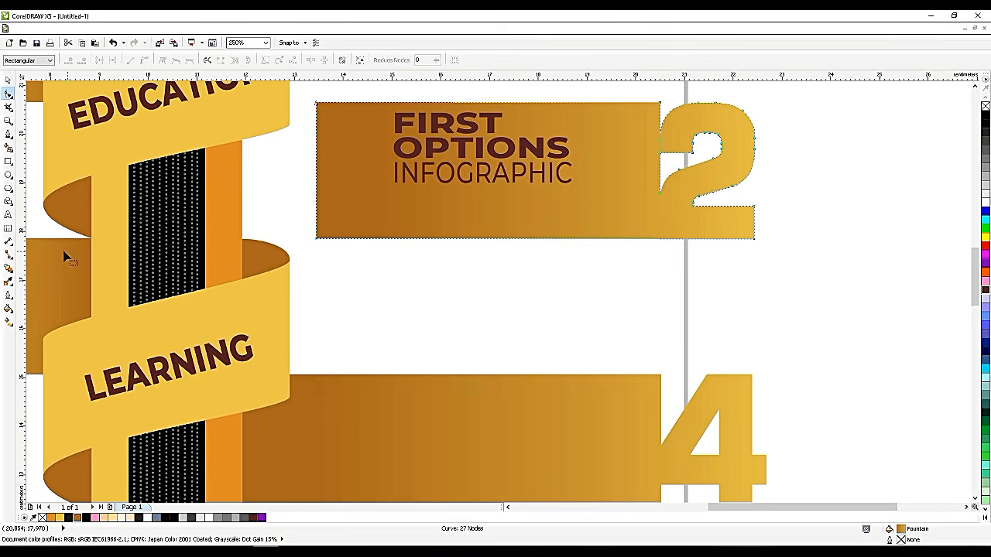
Place a vertical guideline where the bars of boxes 2 and 4 meet their numbers and check box 2 against it
{"action": "left_click_drag", "start_coordinate": [20, 266], "coordinate": [661, 380]}
{"action": "left_click", "coordinate": [666, 217]}
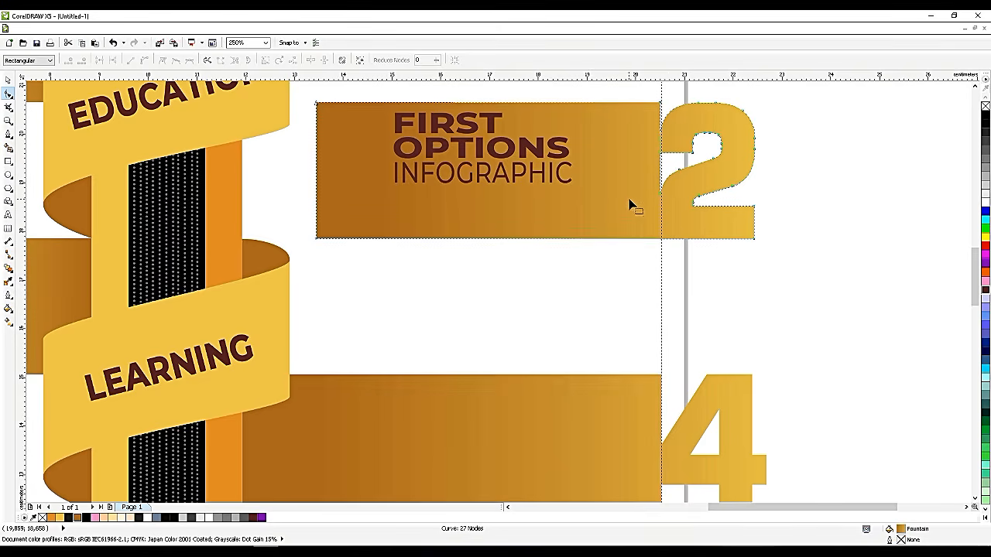
{"action": "left_click", "coordinate": [8, 80]}
{"action": "scroll", "coordinate": [639, 176], "scroll_direction": "up", "scroll_amount": 1}
{"action": "left_click", "coordinate": [633, 189]}
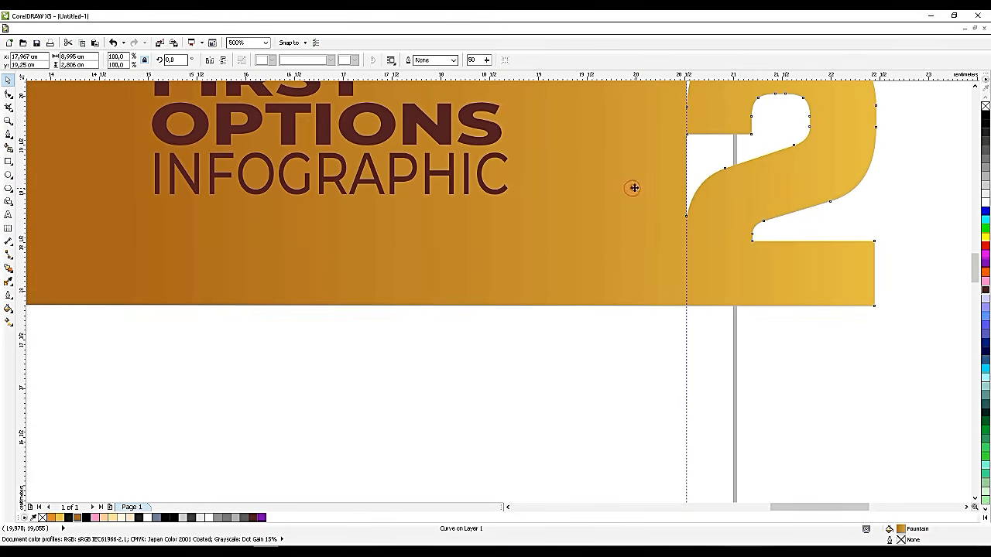
{"action": "scroll", "coordinate": [633, 207], "scroll_direction": "down", "scroll_amount": 1}
{"action": "left_click", "coordinate": [574, 284]}
Extend the inner end of bar 2 to the EDUCATION ribbon by moving its two end corner nodes inward
{"action": "double_click", "coordinate": [352, 227]}
{"action": "left_click_drag", "start_coordinate": [317, 256], "coordinate": [241, 254]}
{"action": "left_click_drag", "start_coordinate": [316, 121], "coordinate": [241, 120]}
{"action": "scroll", "coordinate": [427, 236], "scroll_direction": "down", "scroll_amount": 2}
{"action": "left_click", "coordinate": [8, 80]}
{"action": "scroll", "coordinate": [465, 194], "scroll_direction": "up", "scroll_amount": 2}
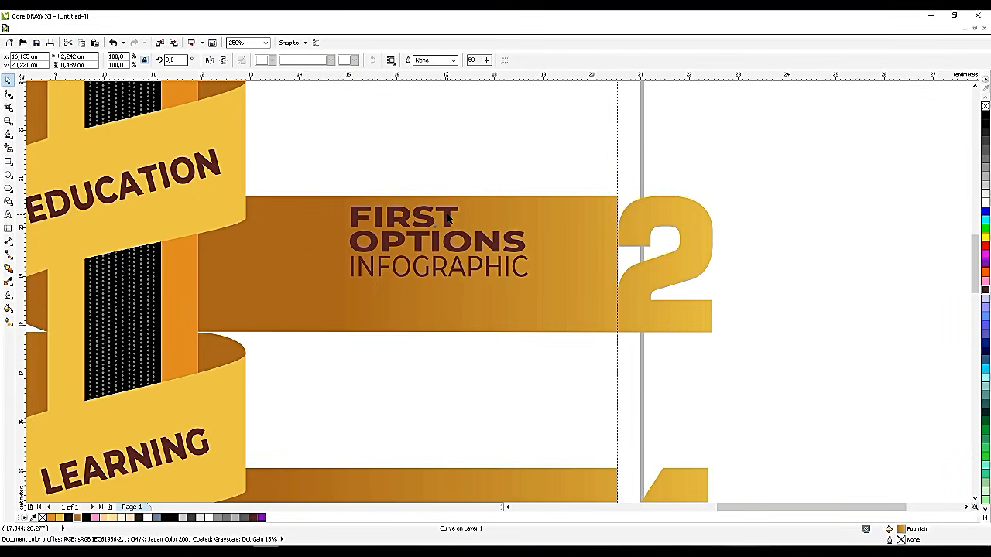
Right-align the three text lines on bar 2 and move them next to the number 2
{"action": "left_click", "coordinate": [448, 219]}
{"action": "scroll", "coordinate": [476, 240], "scroll_direction": "up", "scroll_amount": 2}
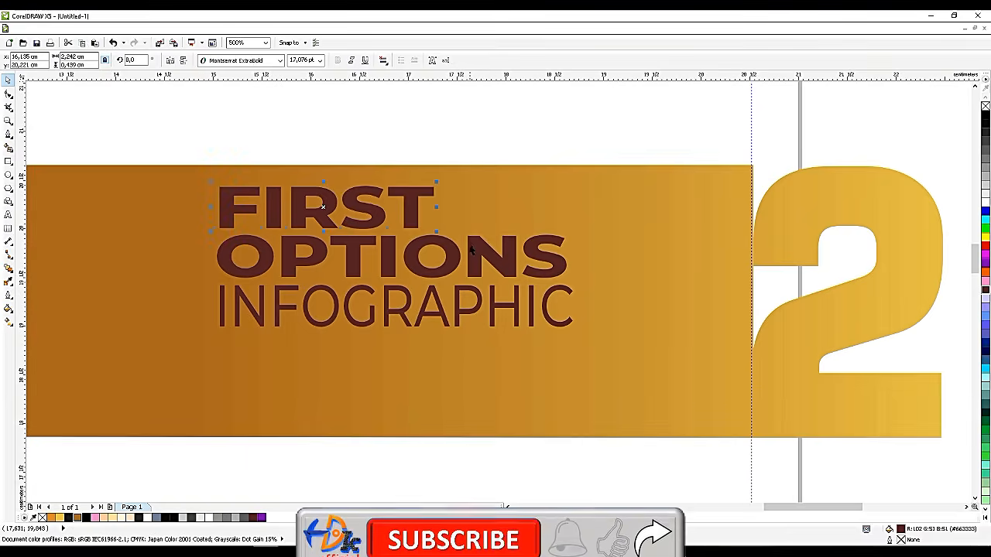
{"action": "left_click", "coordinate": [493, 311], "text": "shift"}
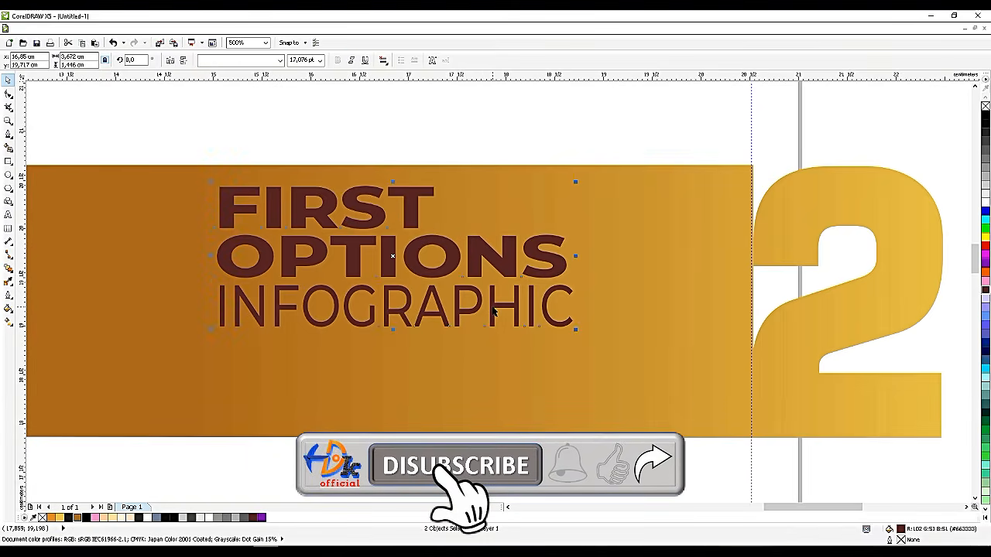
{"action": "key", "text": "r"}
{"action": "left_click_drag", "start_coordinate": [462, 217], "coordinate": [629, 212]}
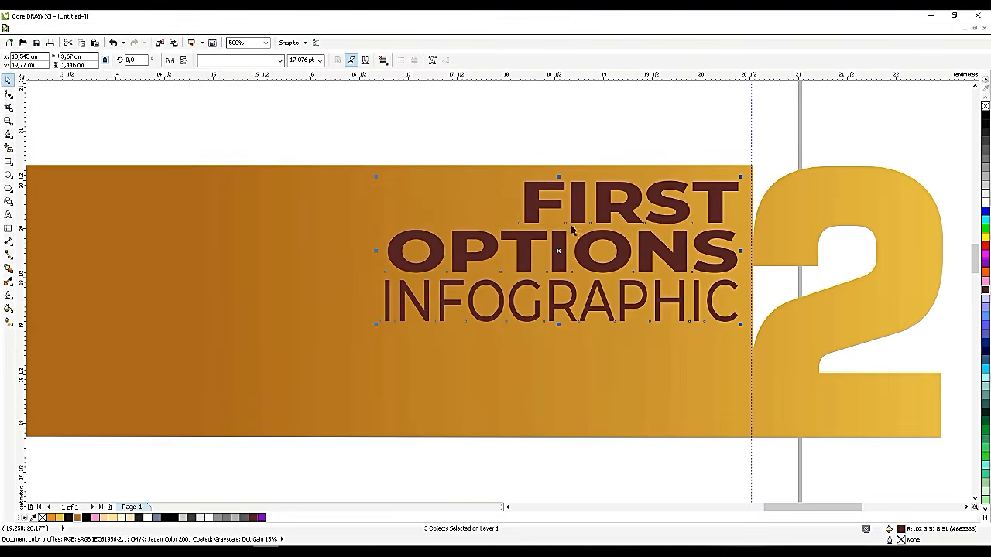
Duplicate the right-aligned text lines and place copies beside the numbers 4 and 6
{"action": "scroll", "coordinate": [582, 230], "scroll_direction": "down", "scroll_amount": 3}
{"action": "key", "text": "ctrl+d"}
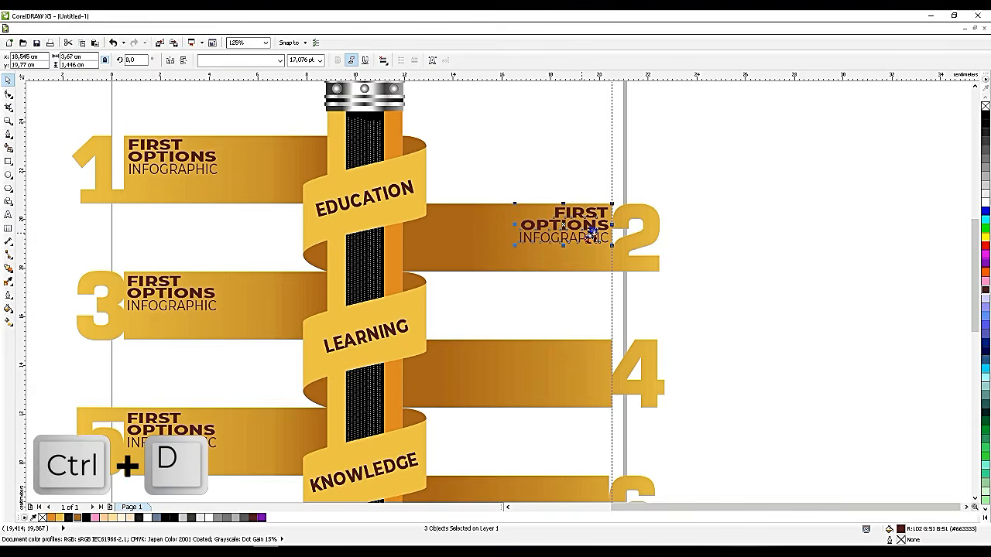
{"action": "left_click_drag", "start_coordinate": [590, 238], "coordinate": [577, 368]}
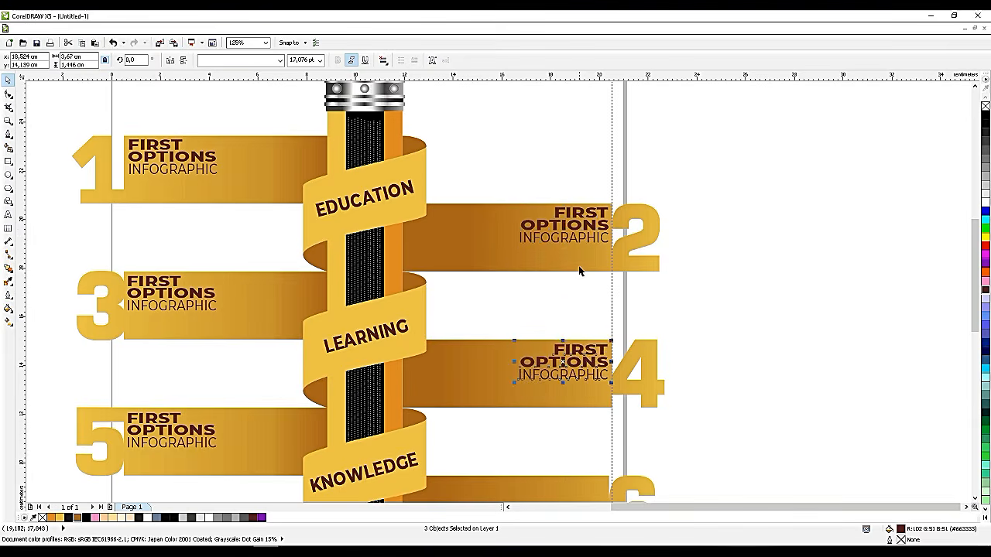
{"action": "scroll", "coordinate": [588, 275], "scroll_direction": "down", "scroll_amount": 2}
{"action": "scroll", "coordinate": [580, 374], "scroll_direction": "up", "scroll_amount": 2}
{"action": "key", "text": "ctrl+d"}
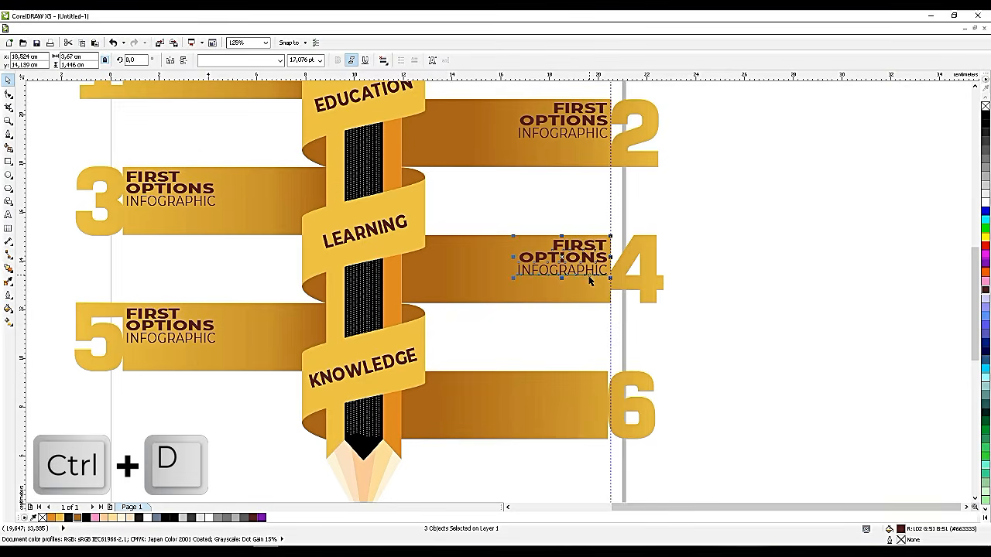
{"action": "left_click_drag", "start_coordinate": [579, 257], "coordinate": [580, 392]}
Change the word FIRST to "THIRD" on bar 3 and to "FIFTH" on bar 5
{"action": "double_click", "coordinate": [178, 174]}
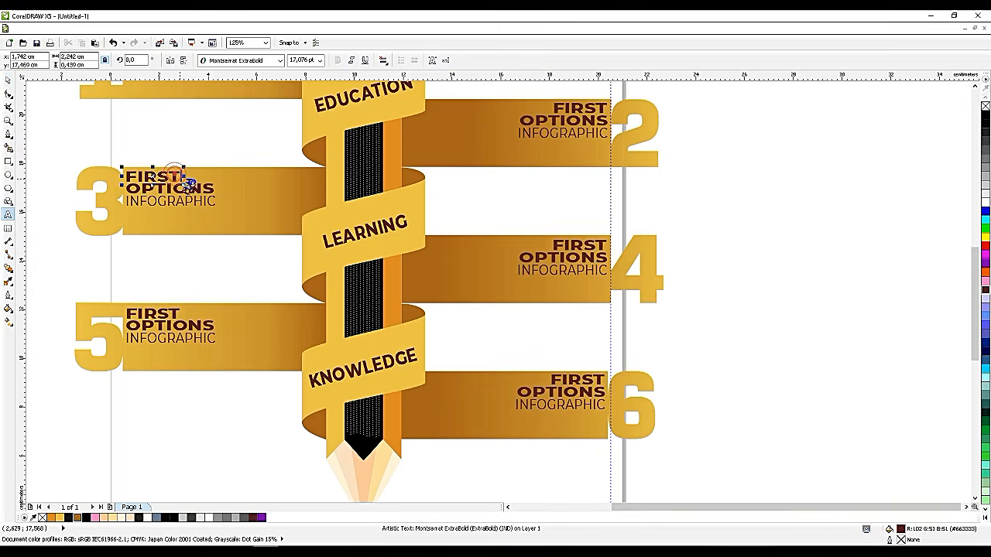
{"action": "double_click", "coordinate": [182, 176]}
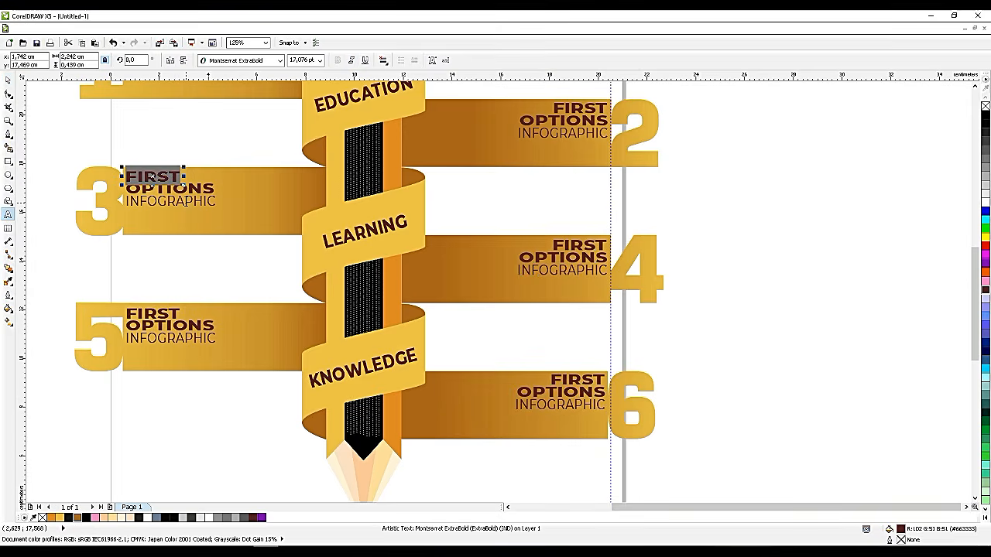
{"action": "type", "text": "THIRD"}
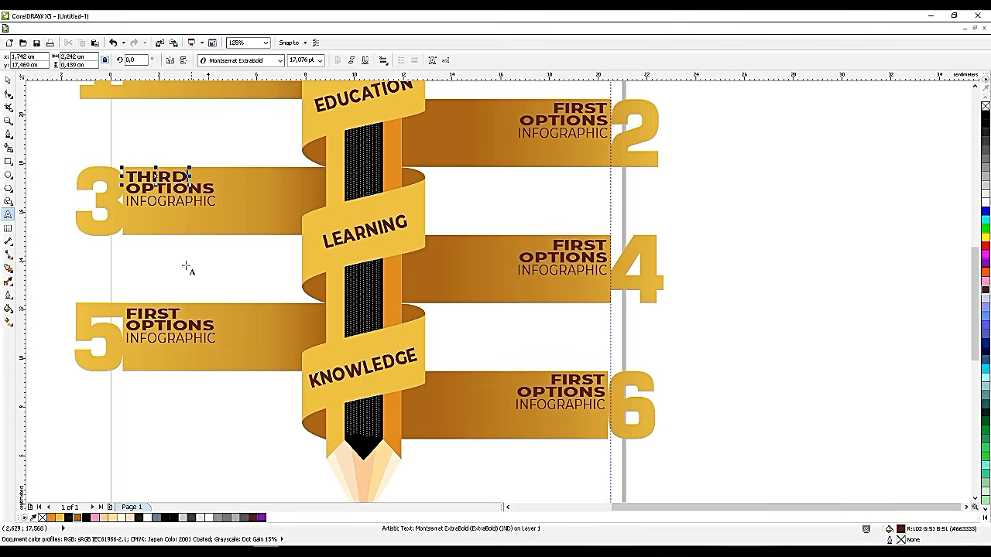
{"action": "double_click", "coordinate": [177, 311]}
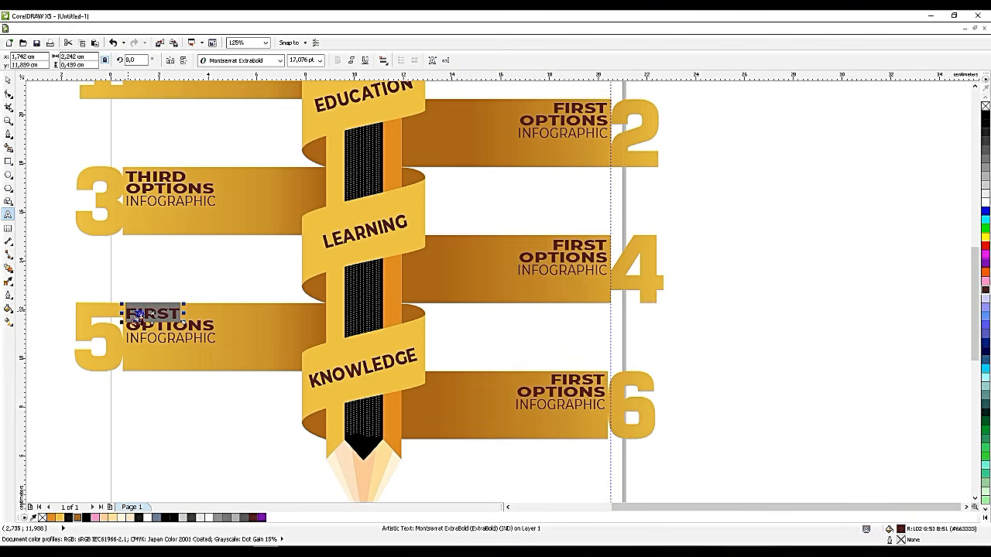
{"action": "type", "text": "FTH"}
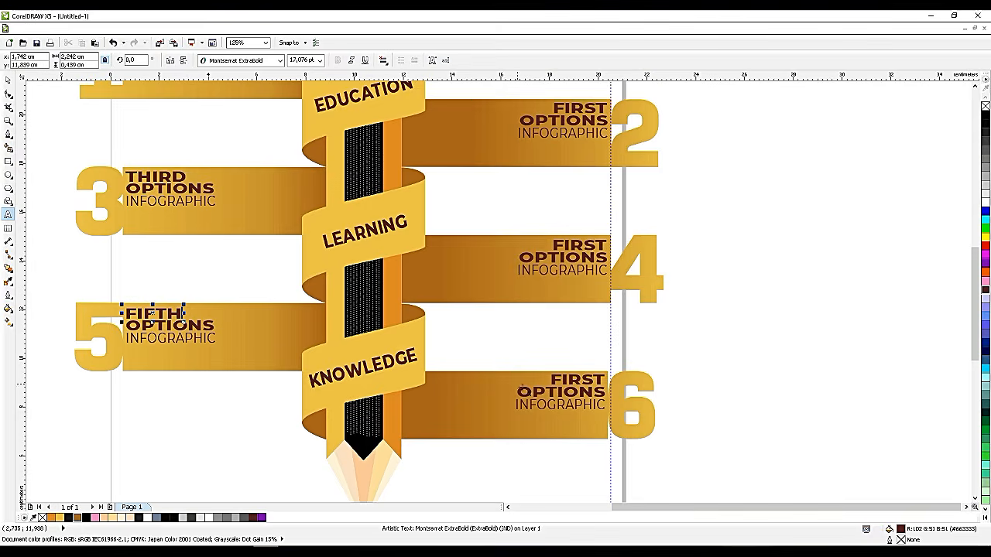
Change the word FIRST on bar 6 to "SIXTH" and right-align it with OPTIONS
{"action": "left_click", "coordinate": [564, 379]}
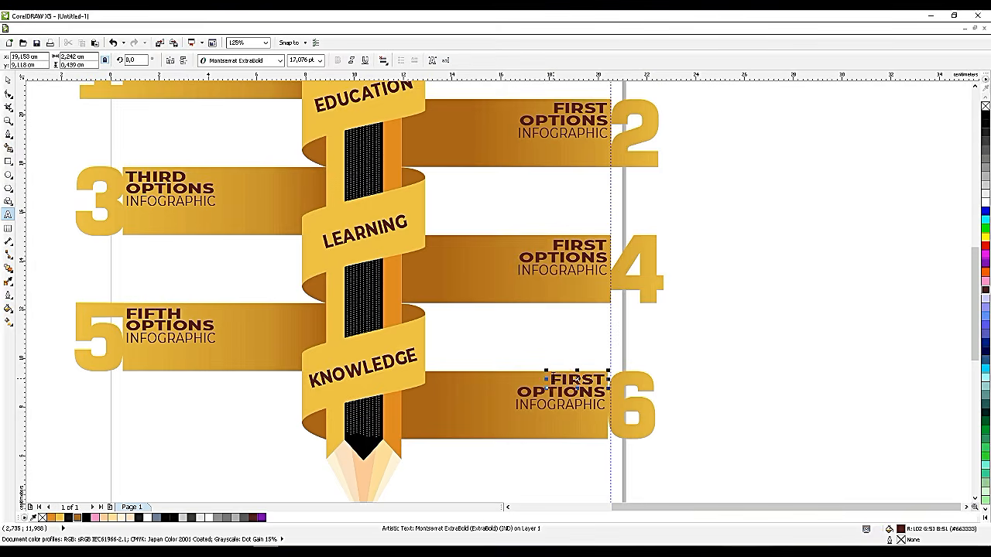
{"action": "double_click", "coordinate": [576, 379]}
{"action": "type", "text": "SIXTH"}
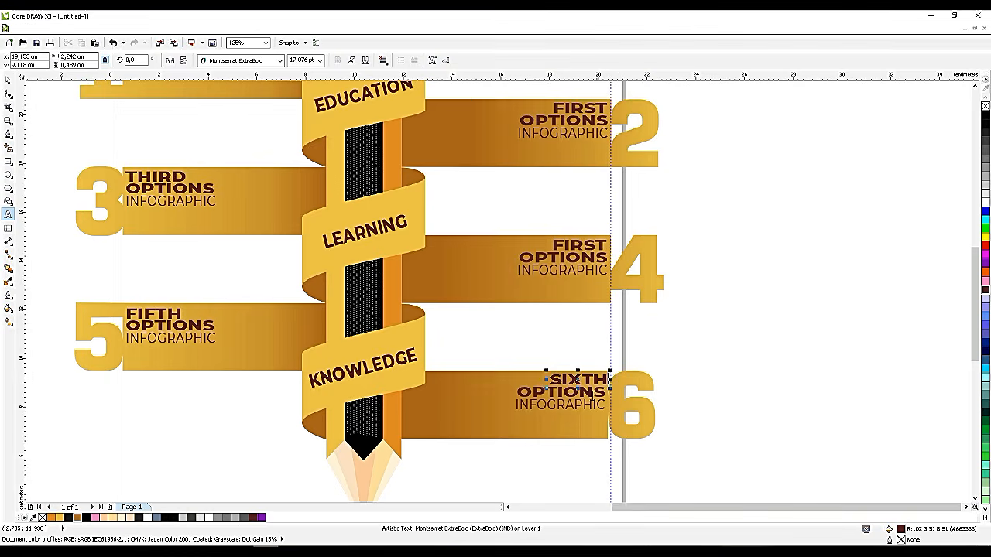
{"action": "scroll", "coordinate": [577, 381], "scroll_direction": "up", "scroll_amount": 2}
{"action": "left_click", "coordinate": [8, 80]}
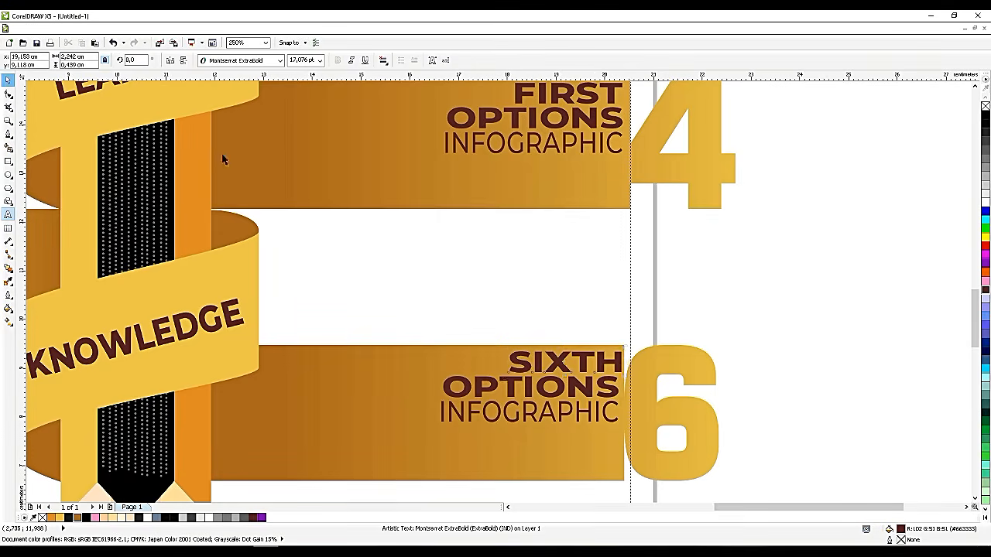
{"action": "left_click", "coordinate": [591, 390], "text": "shift"}
{"action": "key", "text": "r"}
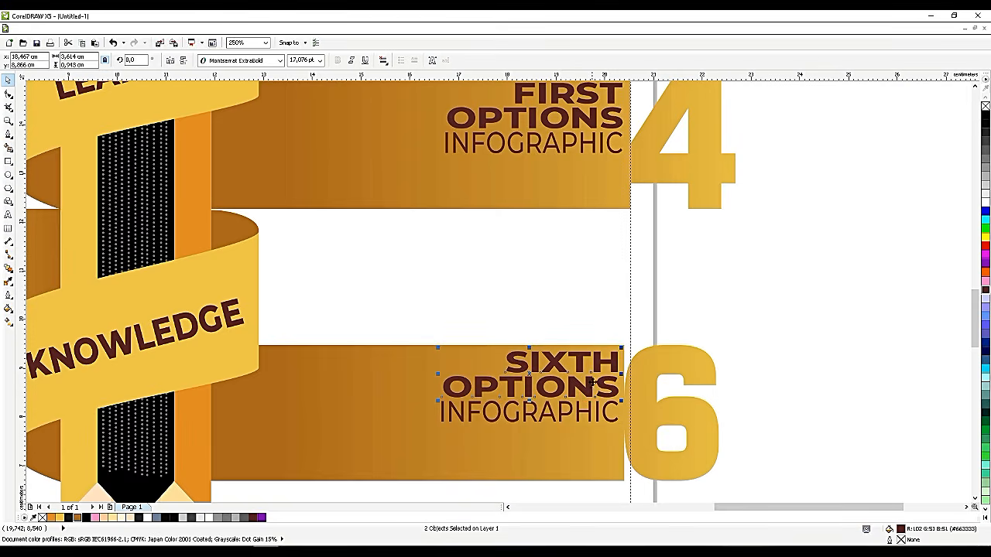
Change the word FIRST on bar 4 to "FOURTH" and right-align it with OPTIONS
{"action": "left_click", "coordinate": [583, 99]}
{"action": "scroll", "coordinate": [586, 126], "scroll_direction": "down", "scroll_amount": 3}
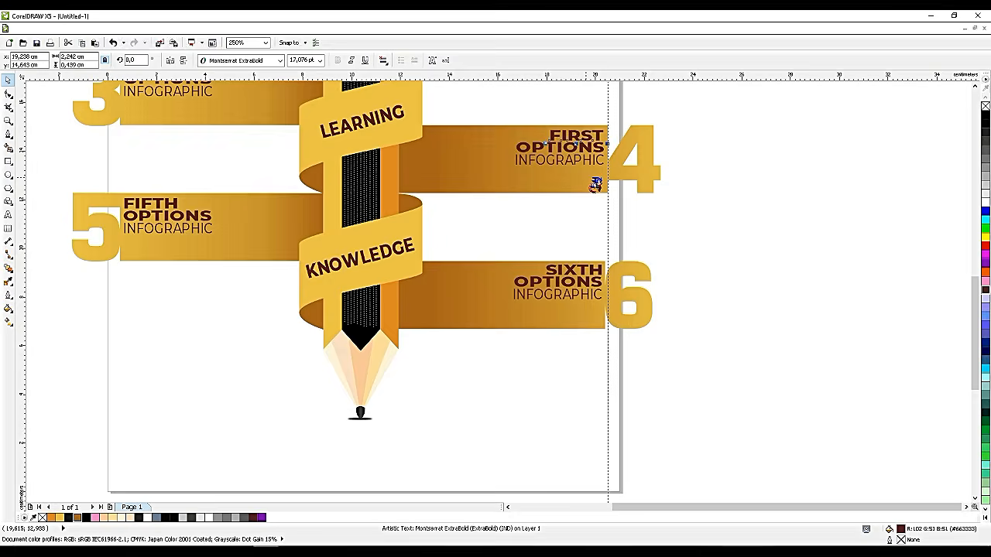
{"action": "scroll", "coordinate": [584, 131], "scroll_direction": "up", "scroll_amount": 3}
{"action": "double_click", "coordinate": [570, 164]}
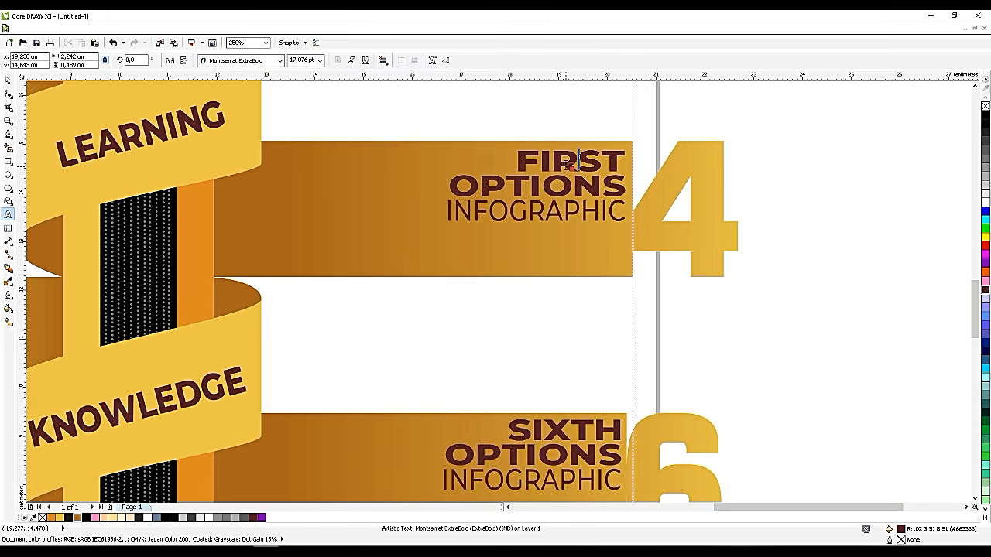
{"action": "double_click", "coordinate": [565, 162]}
{"action": "type", "text": "FOURTH"}
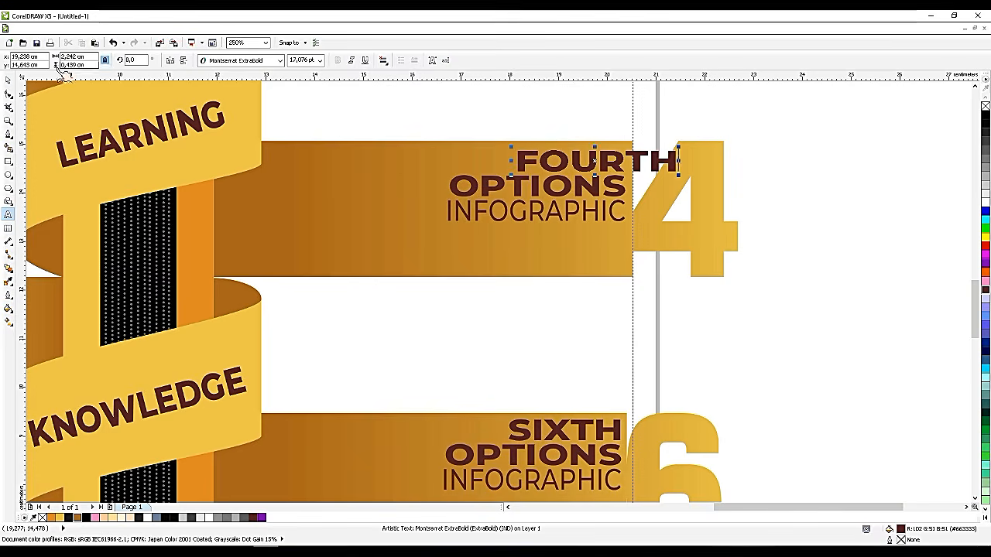
{"action": "left_click", "coordinate": [8, 79]}
{"action": "left_click", "coordinate": [499, 188], "text": "shift"}
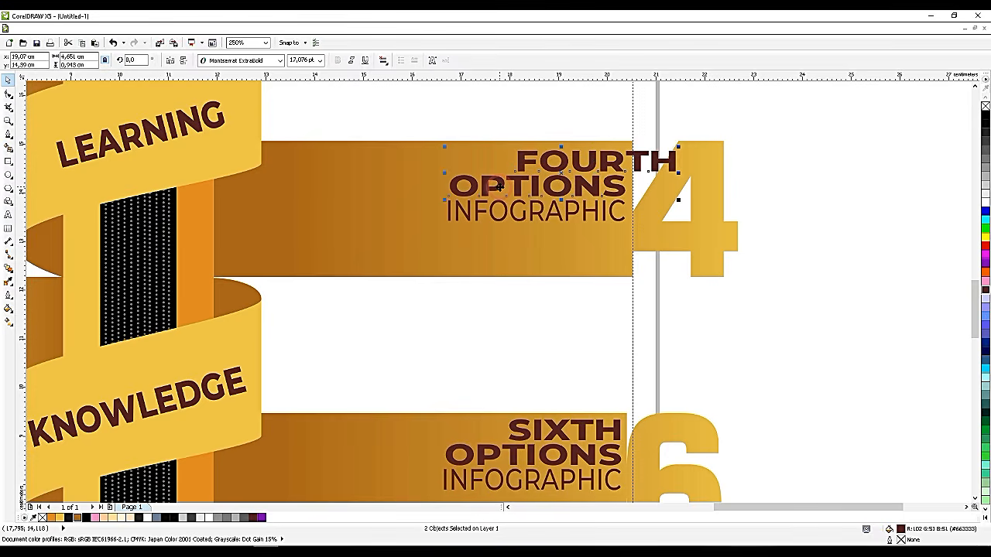
{"action": "left_click", "coordinate": [750, 205]}
Import Icon17 through Icon22 from the Icon folder in File Explorer between boxes 1 and 3, and bring them to the front
{"action": "scroll", "coordinate": [750, 205], "scroll_direction": "down", "scroll_amount": 5}
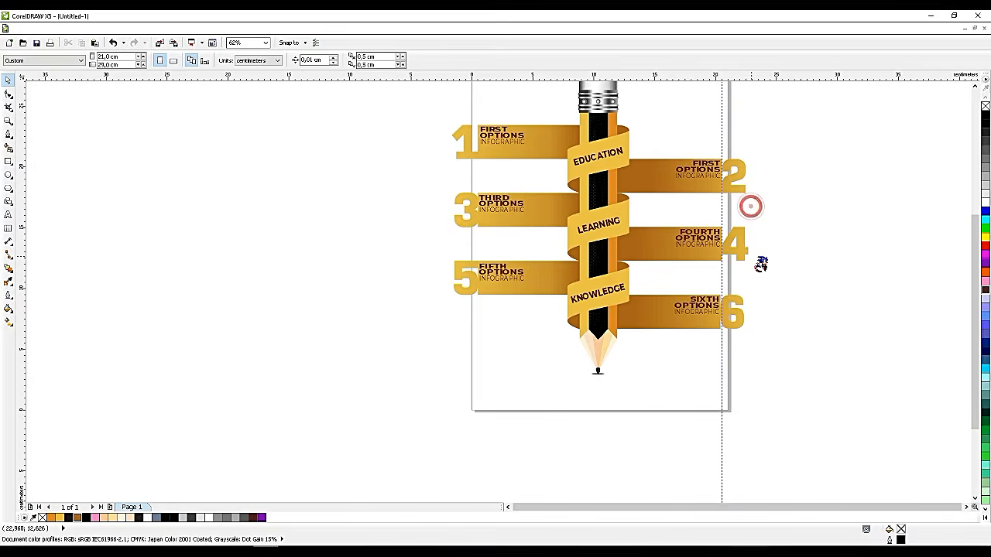
{"action": "scroll", "coordinate": [761, 264], "scroll_direction": "down", "scroll_amount": 2}
{"action": "scroll", "coordinate": [411, 276], "scroll_direction": "up", "scroll_amount": 5}
{"action": "scroll", "coordinate": [433, 308], "scroll_direction": "up", "scroll_amount": 2}
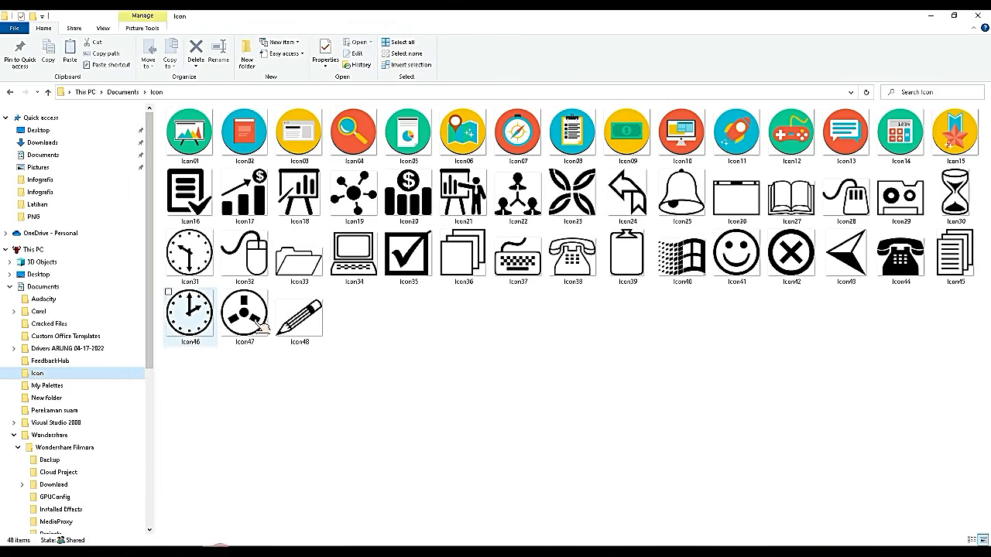
{"action": "left_click", "coordinate": [403, 361]}
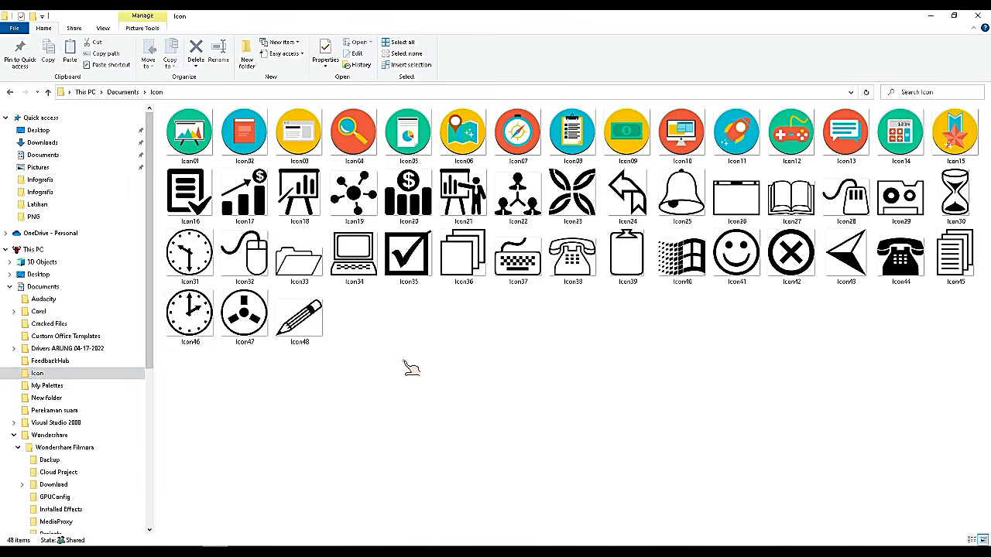
{"action": "left_click", "coordinate": [462, 200]}
{"action": "left_click", "coordinate": [250, 204]}
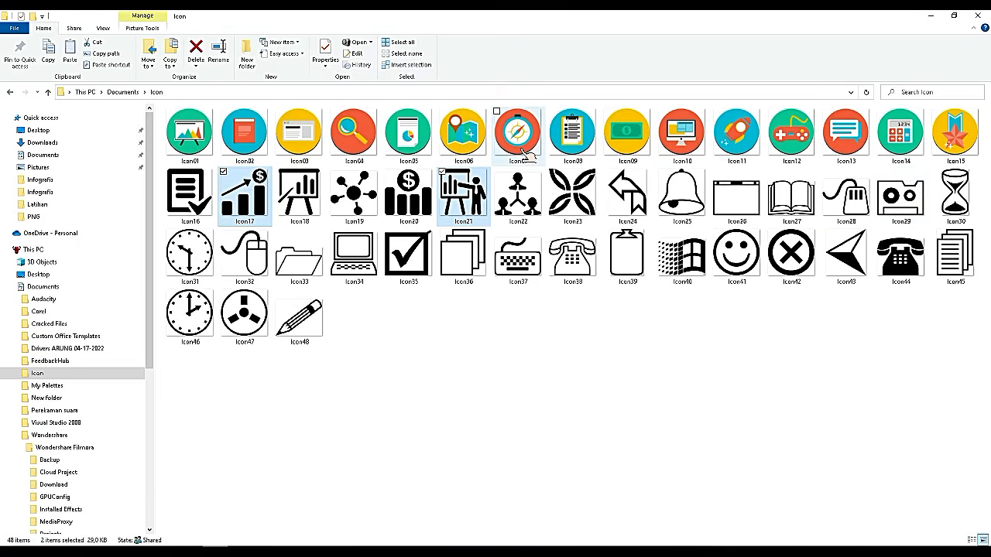
{"action": "left_click", "coordinate": [517, 201], "text": "ctrl"}
{"action": "left_click", "coordinate": [354, 194], "text": "ctrl"}
{"action": "left_click", "coordinate": [414, 195], "text": "ctrl"}
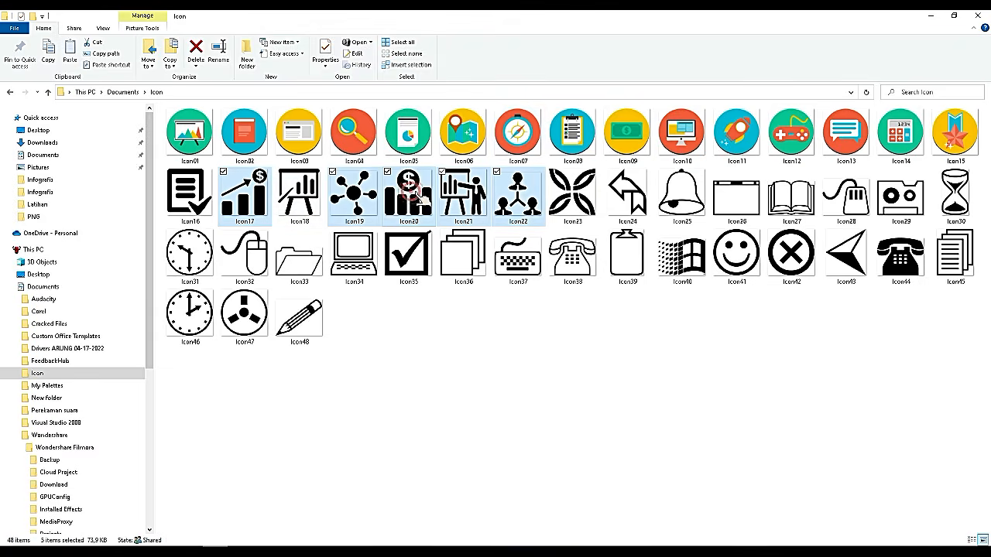
{"action": "left_click", "coordinate": [307, 197], "text": "ctrl"}
{"action": "left_click_drag", "start_coordinate": [307, 197], "coordinate": [411, 327]}
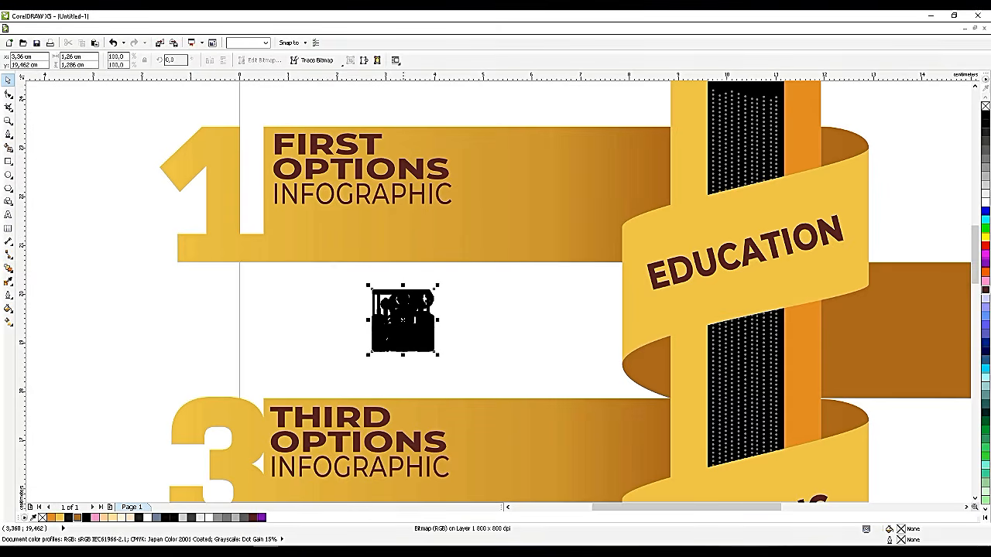
{"action": "left_click", "coordinate": [480, 276]}
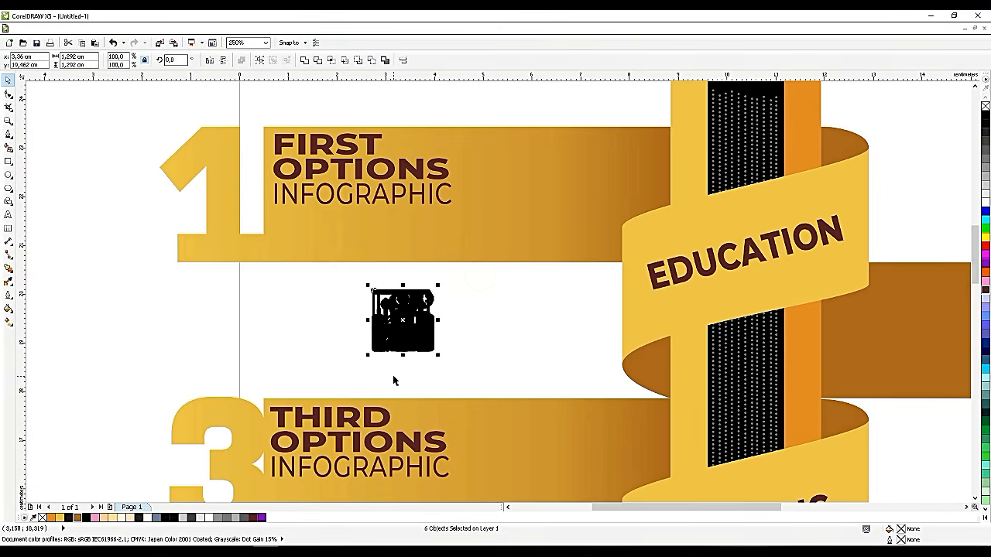
{"action": "key", "text": "ctrl+Home"}
Move one of the imported icons onto bar 1 beside the text and resize it to fit
{"action": "left_click", "coordinate": [449, 331]}
{"action": "left_click", "coordinate": [431, 328]}
{"action": "left_click_drag", "start_coordinate": [431, 329], "coordinate": [533, 200]}
{"action": "left_click_drag", "start_coordinate": [539, 157], "coordinate": [556, 133]}
{"action": "left_click_drag", "start_coordinate": [516, 197], "coordinate": [506, 184]}
{"action": "left_click_drag", "start_coordinate": [547, 130], "coordinate": [542, 133]}
{"action": "left_click_drag", "start_coordinate": [505, 186], "coordinate": [496, 184]}
Place one icon on bar 3 and the presenter icon beside the text on bar 2, scaled to about 1.47 × 1.48 cm
{"action": "left_click_drag", "start_coordinate": [417, 300], "coordinate": [534, 402]}
{"action": "scroll", "coordinate": [321, 176], "scroll_direction": "down", "scroll_amount": 2}
{"action": "left_click_drag", "start_coordinate": [344, 212], "coordinate": [500, 211]}
{"action": "scroll", "coordinate": [495, 206], "scroll_direction": "up", "scroll_amount": 2}
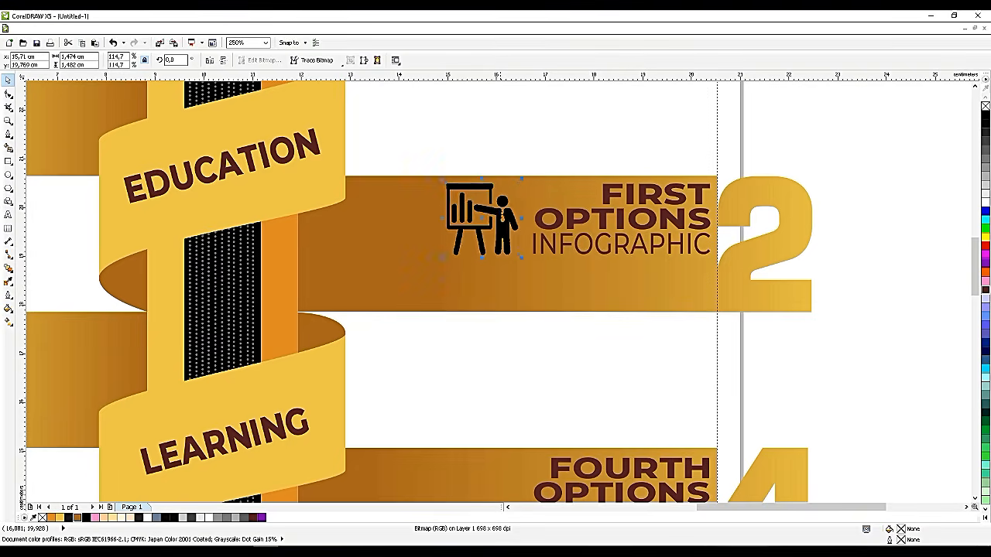
Place the dollar bar-chart icon beside the text on bar 5, scaled to about 1.58 × 1.57 cm
{"action": "scroll", "coordinate": [495, 209], "scroll_direction": "down", "scroll_amount": 2}
{"action": "left_click_drag", "start_coordinate": [343, 224], "coordinate": [368, 325]}
{"action": "scroll", "coordinate": [368, 325], "scroll_direction": "up", "scroll_amount": 2}
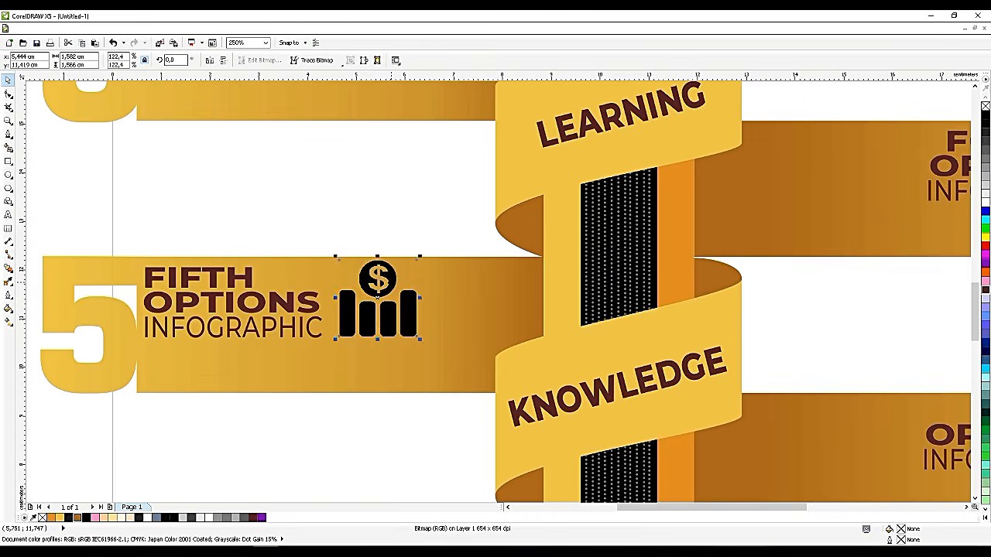
Place the network icon beside the text on bar 4, about 1.61 × 1.55 cm, and the chart-board icon on bar 6, about 1.34 × 1.51 cm
{"action": "scroll", "coordinate": [377, 285], "scroll_direction": "down", "scroll_amount": 2}
{"action": "left_click_drag", "start_coordinate": [332, 100], "coordinate": [658, 218]}
{"action": "scroll", "coordinate": [658, 218], "scroll_direction": "up", "scroll_amount": 3}
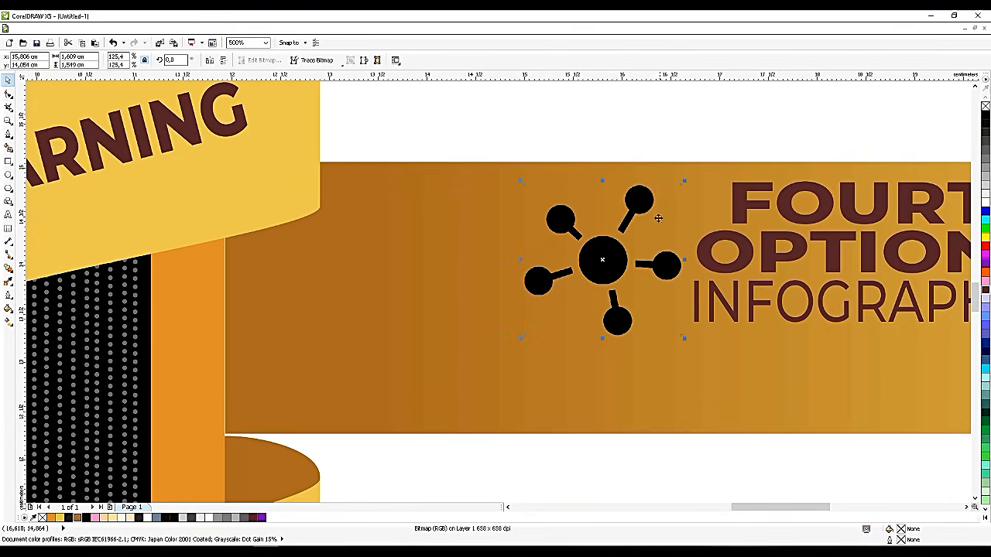
{"action": "scroll", "coordinate": [654, 209], "scroll_direction": "down", "scroll_amount": 2}
{"action": "left_click_drag", "start_coordinate": [325, 90], "coordinate": [630, 353]}
{"action": "scroll", "coordinate": [630, 353], "scroll_direction": "up", "scroll_amount": 3}
Ungroup the pencil and enlarge the blurred black shadow ellipse under its lead tip
{"action": "scroll", "coordinate": [577, 349], "scroll_direction": "down", "scroll_amount": 3}
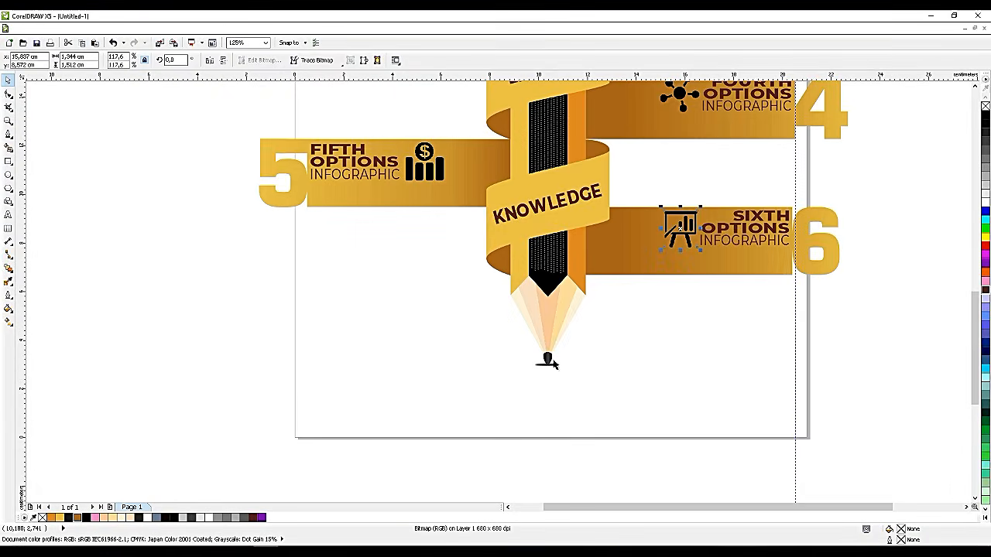
{"action": "left_click", "coordinate": [548, 358]}
{"action": "right_click", "coordinate": [548, 356]}
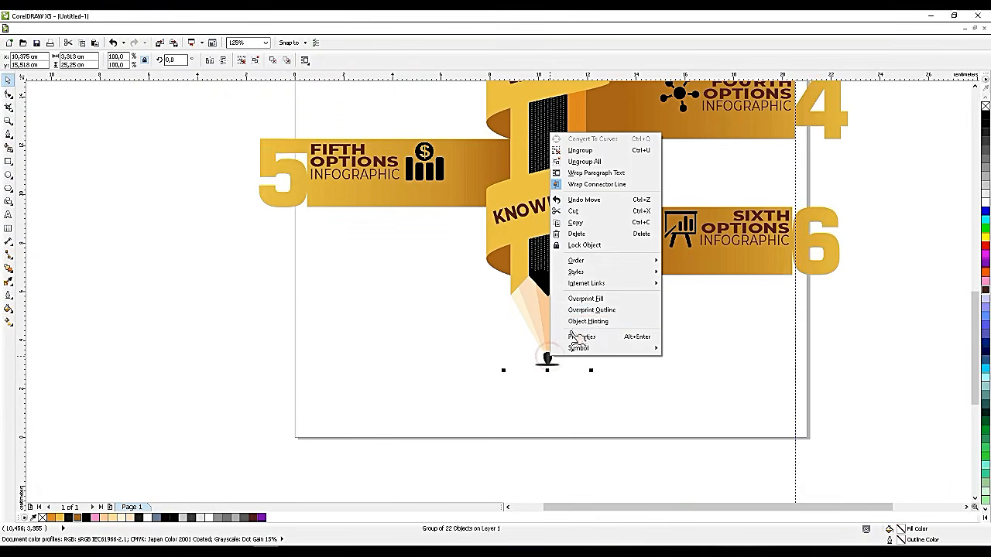
{"action": "left_click", "coordinate": [582, 150]}
{"action": "scroll", "coordinate": [562, 378], "scroll_direction": "up", "scroll_amount": 4}
{"action": "left_click", "coordinate": [550, 382]}
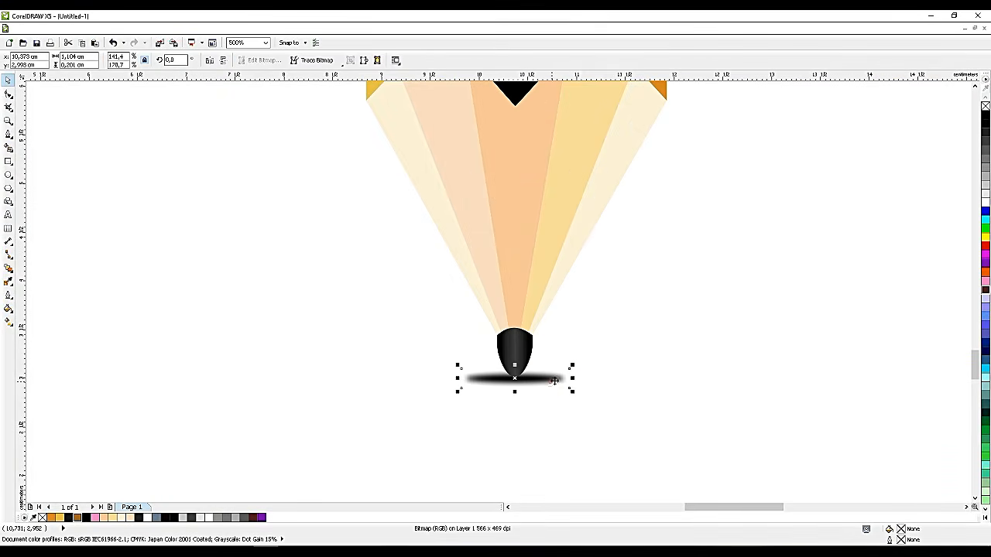
{"action": "left_click_drag", "start_coordinate": [572, 365], "coordinate": [516, 348]}
{"action": "left_click_drag", "start_coordinate": [541, 390], "coordinate": [539, 387]}
{"action": "scroll", "coordinate": [533, 387], "scroll_direction": "down", "scroll_amount": 5}
{"action": "left_click", "coordinate": [591, 405]}
{"action": "scroll", "coordinate": [684, 420], "scroll_direction": "down", "scroll_amount": 1}
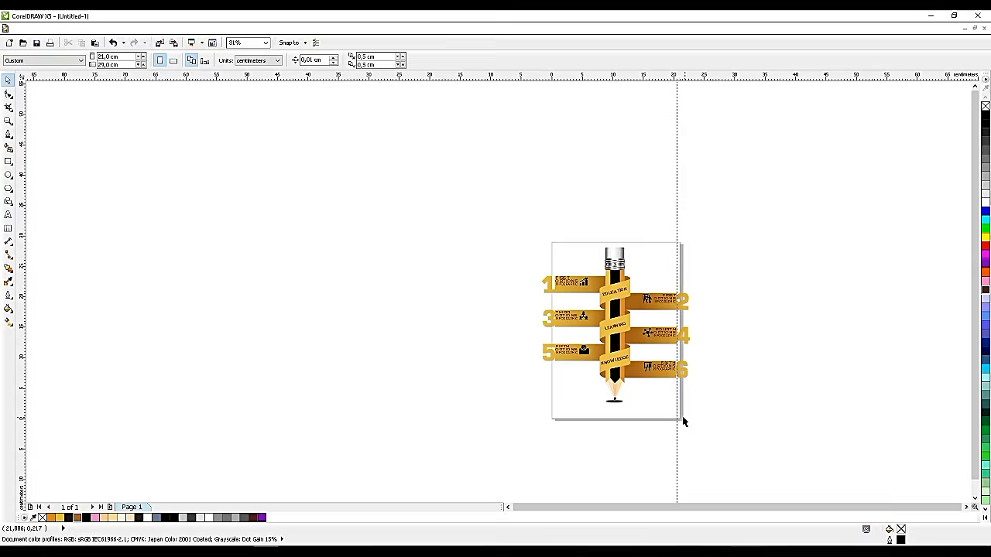
Group the pencil, ribbons, numbered boxes, texts and icons into one object and delete the dashed vertical guideline
{"action": "scroll", "coordinate": [638, 411], "scroll_direction": "up", "scroll_amount": 1}
{"action": "mouse_move", "coordinate": [628, 430]}
{"action": "left_mouse_down"}
{"action": "mouse_move", "coordinate": [554, 166]}
{"action": "mouse_move", "coordinate": [548, 78]}
{"action": "mouse_move", "coordinate": [546, 106]}
{"action": "left_mouse_up"}
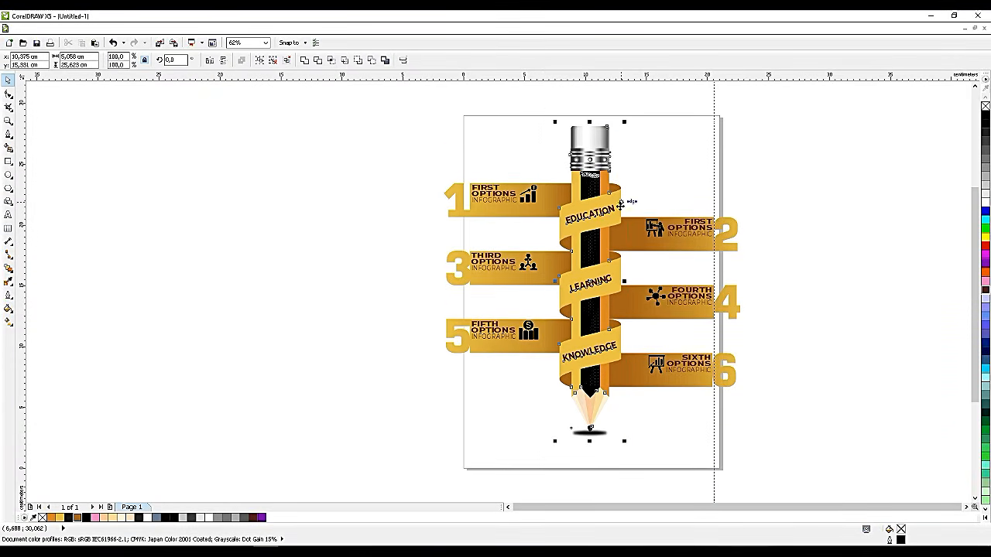
{"action": "left_click", "coordinate": [388, 141]}
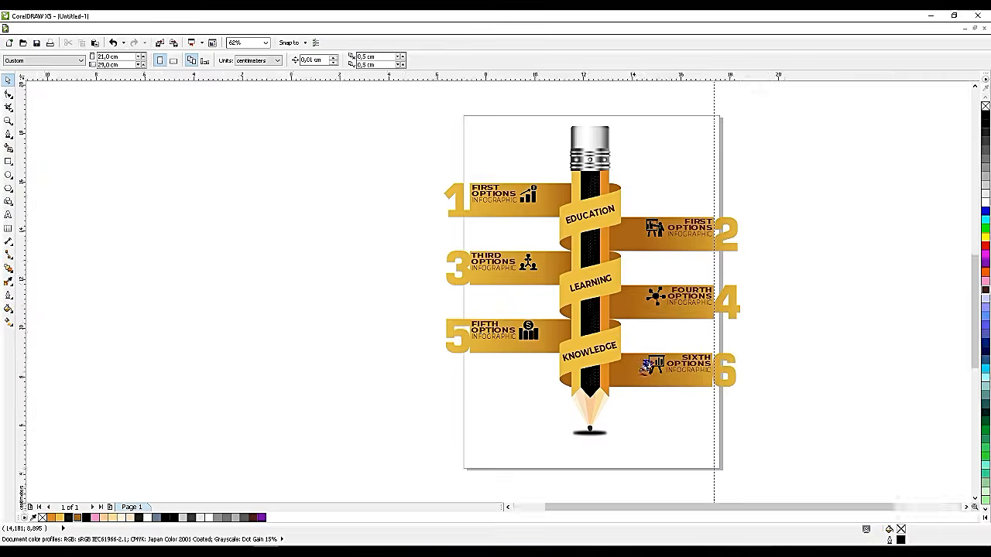
{"action": "scroll", "coordinate": [637, 364], "scroll_direction": "up", "scroll_amount": 1}
{"action": "scroll", "coordinate": [620, 370], "scroll_direction": "down", "scroll_amount": 2}
{"action": "left_click_drag", "start_coordinate": [699, 417], "coordinate": [511, 226]}
{"action": "scroll", "coordinate": [626, 278], "scroll_direction": "up", "scroll_amount": 1}
{"action": "key", "text": "ctrl+g"}
{"action": "left_click", "coordinate": [678, 192]}
{"action": "key", "text": "Delete"}
Scale the grouped infographic proportionally to 84.5 % and centre it on the page
{"action": "left_click", "coordinate": [564, 222]}
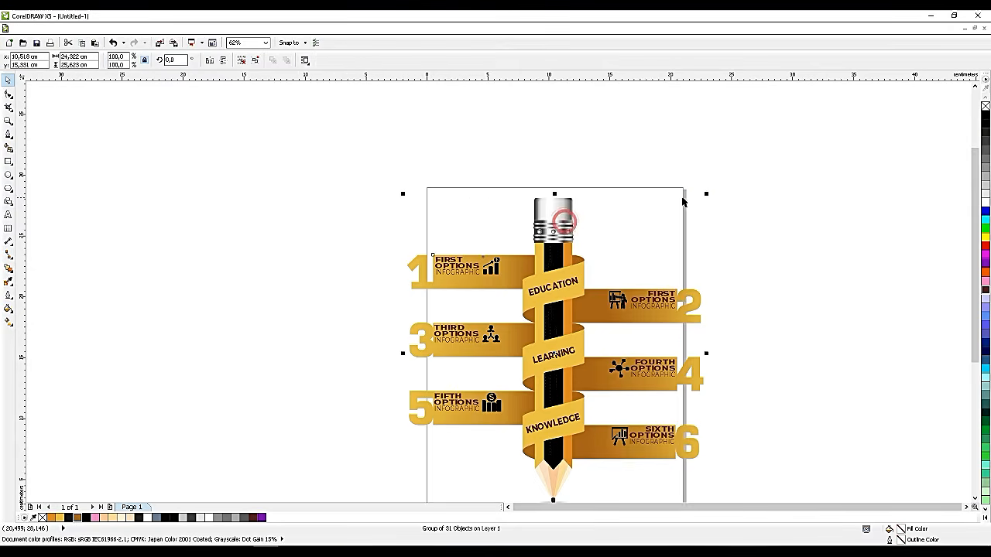
{"action": "left_click_drag", "start_coordinate": [705, 194], "coordinate": [684, 217]}
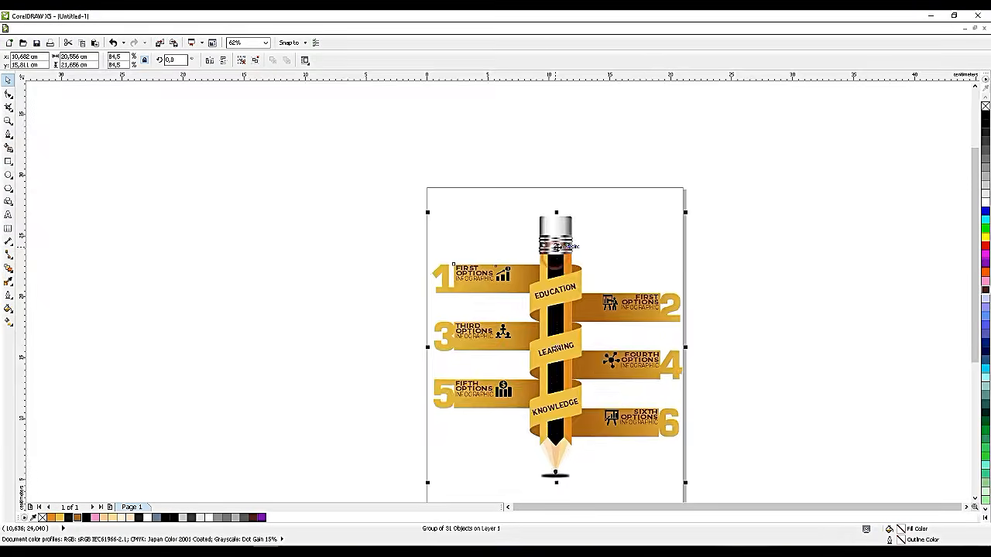
{"action": "scroll", "coordinate": [567, 255], "scroll_direction": "down", "scroll_amount": 2}
{"action": "left_click", "coordinate": [679, 326]}
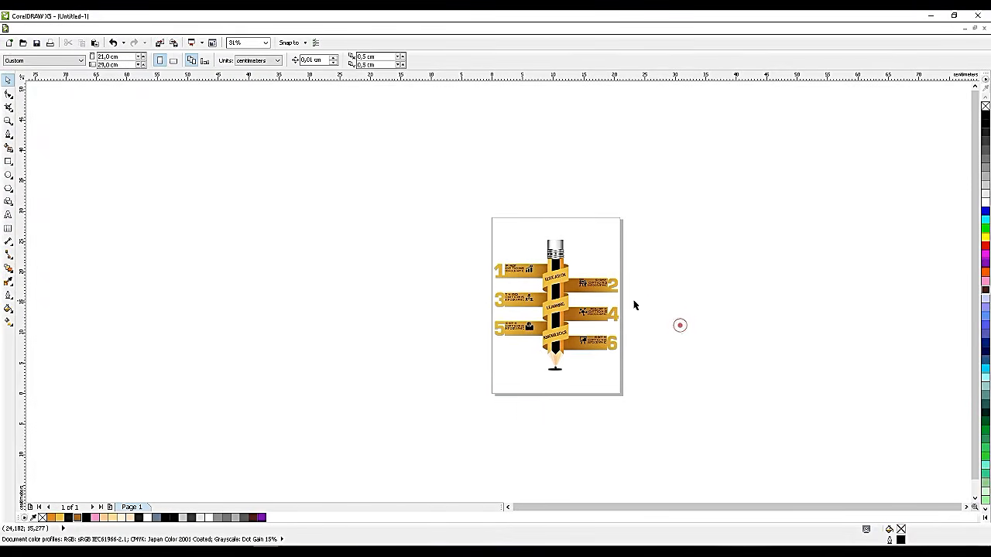
Add a page-sized rectangle behind the infographic, fill it with dark teal #336666 and remove its outline
{"action": "scroll", "coordinate": [643, 308], "scroll_direction": "up", "scroll_amount": 2}
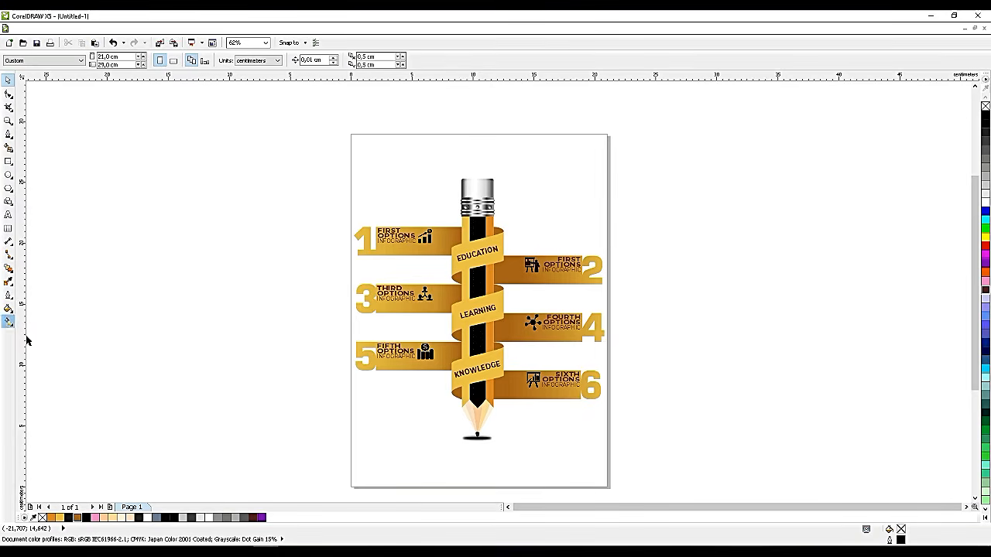
{"action": "double_click", "coordinate": [9, 162]}
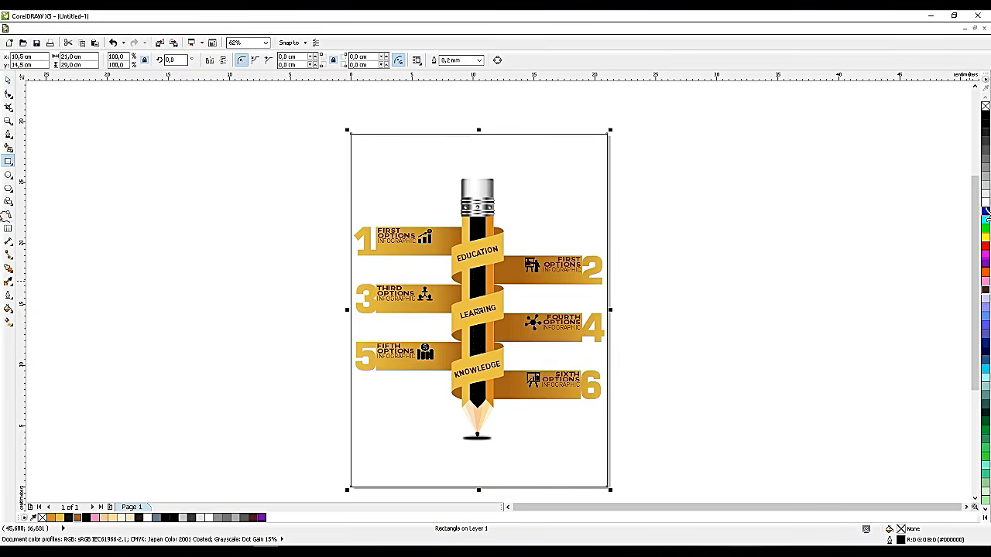
{"action": "left_click", "coordinate": [985, 187]}
{"action": "left_click", "coordinate": [985, 404]}
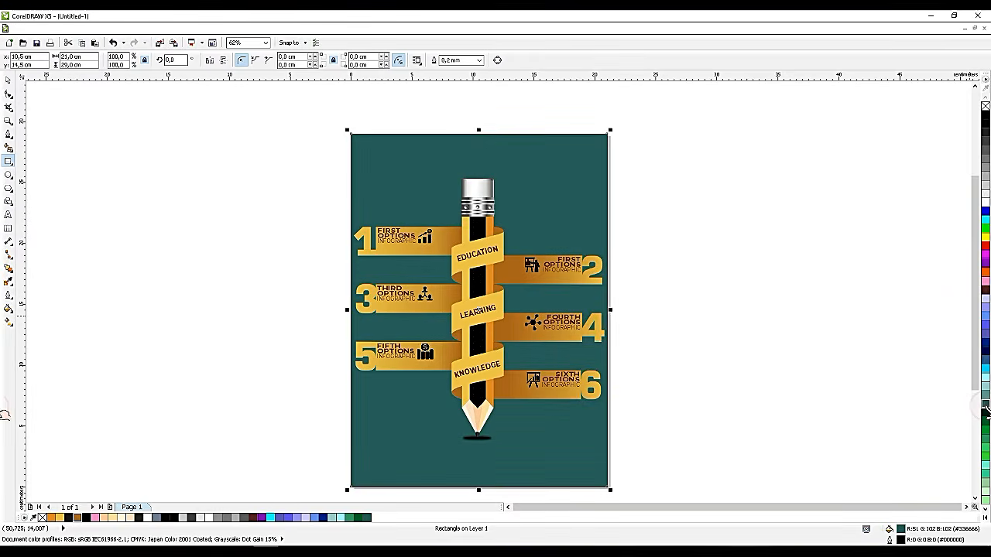
{"action": "left_click", "coordinate": [250, 199]}
{"action": "left_click", "coordinate": [469, 170]}
{"action": "left_click", "coordinate": [757, 197]}
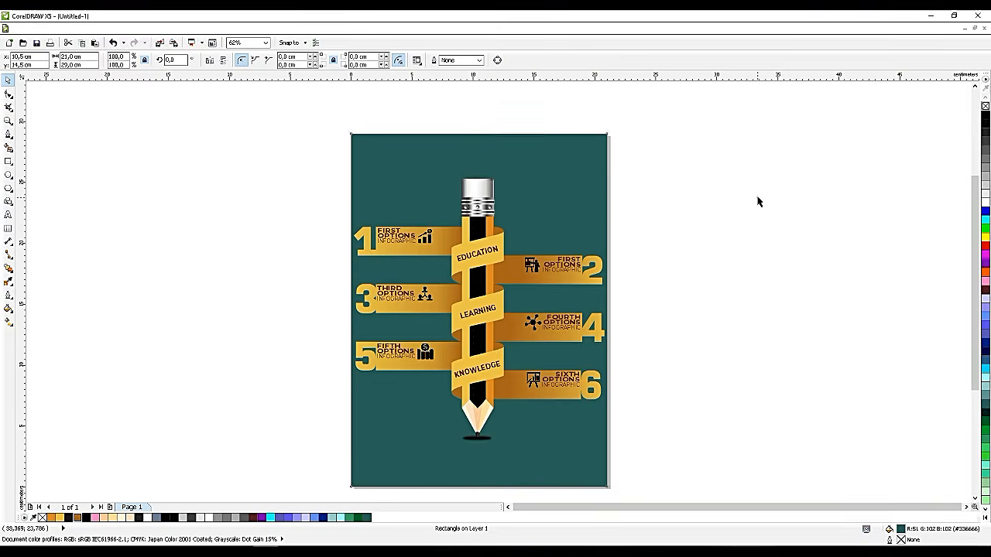
Move the infographic group down about 0.8 cm on the teal background
{"action": "left_click", "coordinate": [476, 196]}
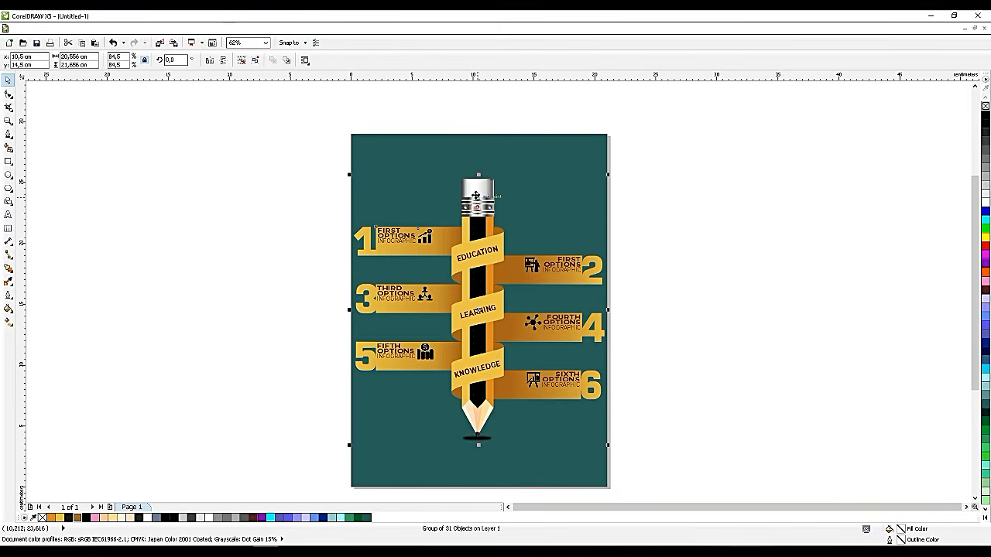
{"action": "left_click_drag", "start_coordinate": [476, 195], "coordinate": [477, 206]}
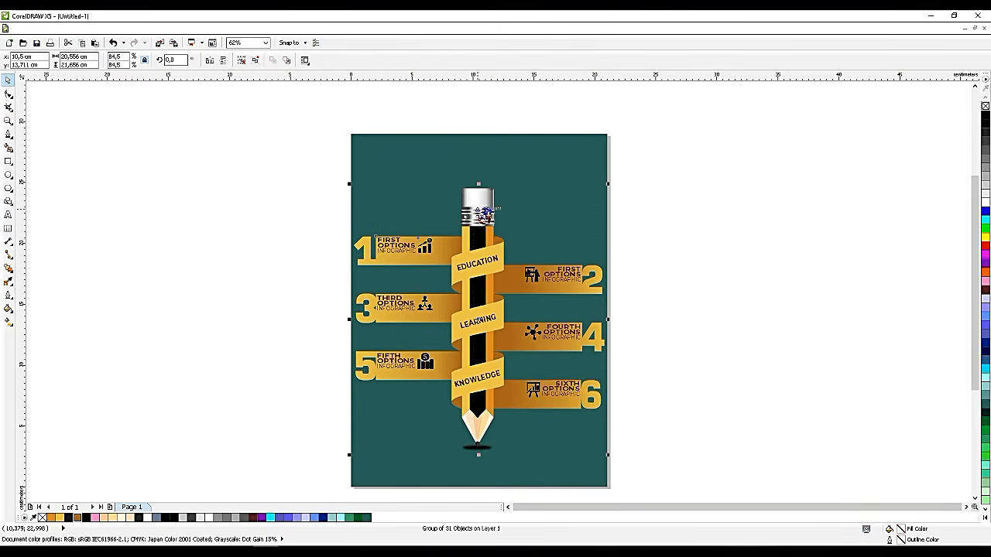
{"action": "left_click", "coordinate": [666, 268]}
Create two separate artistic texts beside the page, reading "Info" and "Graphics"
{"action": "scroll", "coordinate": [458, 145], "scroll_direction": "up", "scroll_amount": 2}
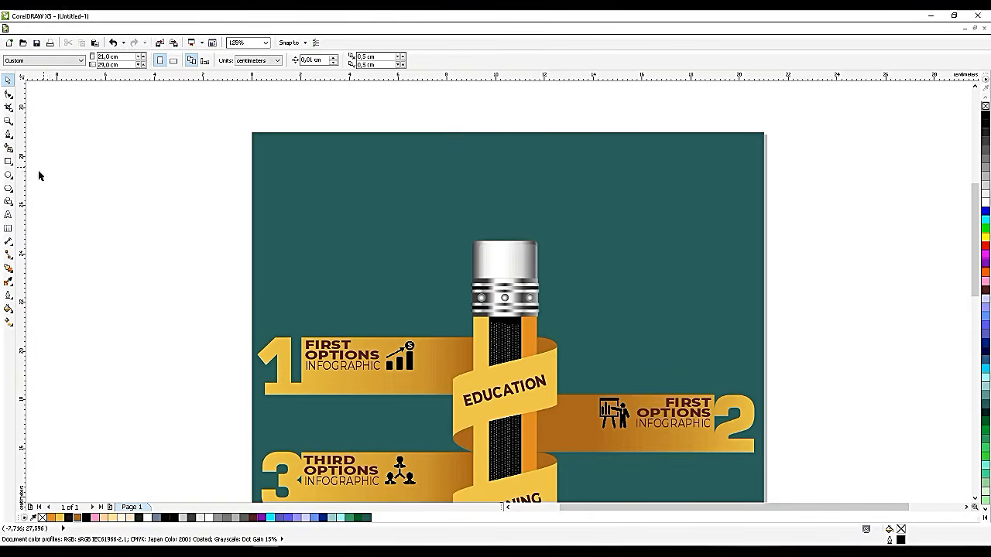
{"action": "left_click", "coordinate": [10, 216]}
{"action": "left_click", "coordinate": [95, 209]}
{"action": "type", "text": "info"}
{"action": "left_click", "coordinate": [85, 258]}
{"action": "type", "text": "FGrafis"}
{"action": "left_click", "coordinate": [90, 252]}
{"action": "type", "text": "G"}
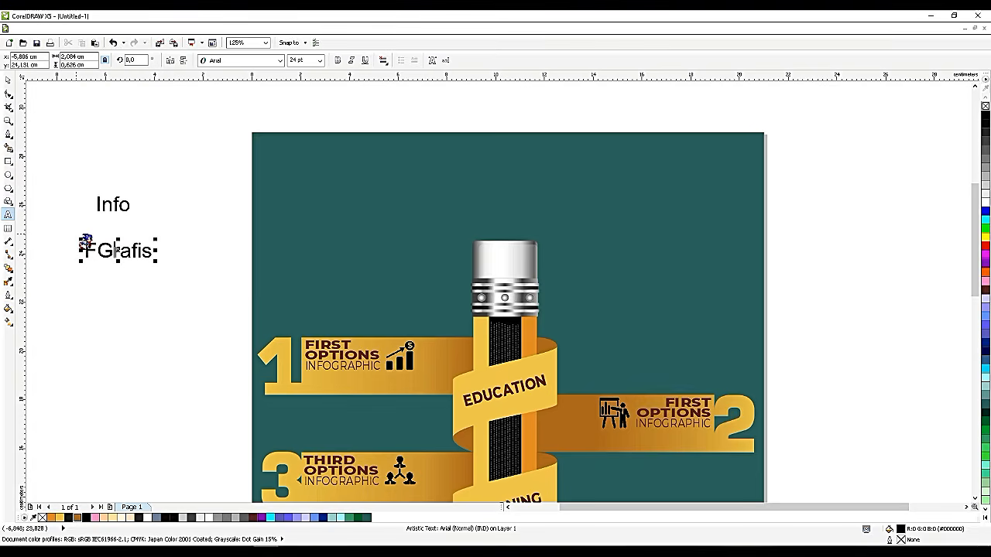
{"action": "key", "text": "Left"}
{"action": "key", "text": "BackSpace"}
{"action": "left_click_drag", "start_coordinate": [139, 255], "coordinate": [281, 267]}
{"action": "type", "text": "PHICS"}
{"action": "type", "text": "phics"}
Set the "Info" text in Square721 Blk and the "Graphics" text in Syarpfiqr Sans
{"action": "left_click", "coordinate": [8, 80]}
{"action": "left_click", "coordinate": [122, 208]}
{"action": "left_click", "coordinate": [280, 61]}
{"action": "left_click", "coordinate": [260, 104]}
{"action": "left_click", "coordinate": [125, 251]}
{"action": "left_click", "coordinate": [280, 61]}
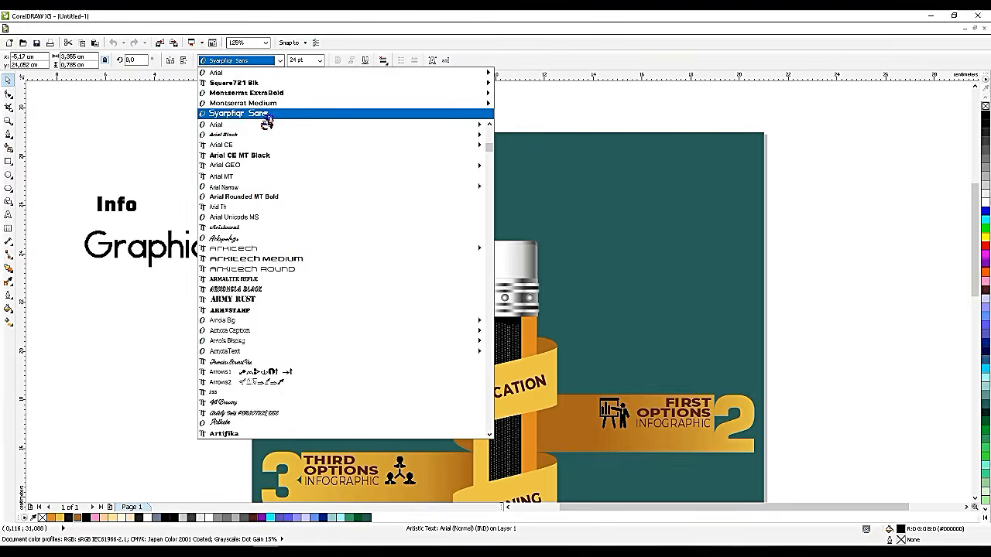
{"action": "left_click", "coordinate": [260, 113]}
Enlarge and stack the title above the eraser, with "Info" at about 41.8 pt over "Graphics"
{"action": "mouse_move", "coordinate": [120, 255]}
{"action": "left_mouse_down"}
{"action": "mouse_move", "coordinate": [486, 214]}
{"action": "mouse_move", "coordinate": [570, 188]}
{"action": "left_mouse_up"}
{"action": "left_click_drag", "start_coordinate": [491, 211], "coordinate": [499, 212]}
{"action": "left_click_drag", "start_coordinate": [118, 207], "coordinate": [530, 147]}
{"action": "scroll", "coordinate": [459, 171], "scroll_direction": "up", "scroll_amount": 1}
Fill the "Graphics" text with white and give the "Info" text a white outline
{"action": "left_click", "coordinate": [558, 233]}
{"action": "left_click", "coordinate": [985, 199]}
{"action": "left_click", "coordinate": [516, 178]}
{"action": "right_click", "coordinate": [986, 200]}
Give the white outline of "Info" rounded line caps and a thicker width, placed behind the fill
{"action": "key", "text": "F12"}
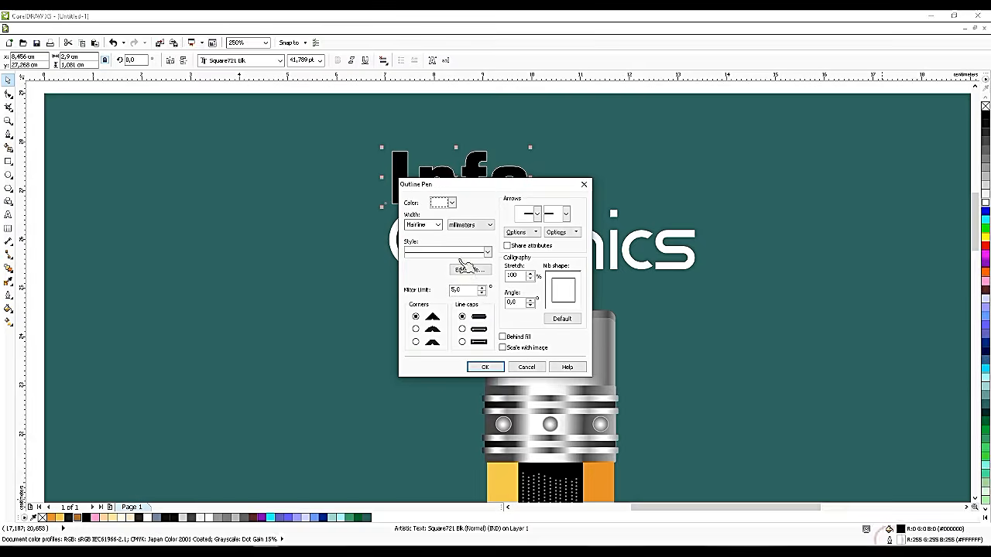
{"action": "left_click", "coordinate": [462, 328]}
{"action": "left_click", "coordinate": [502, 337]}
{"action": "left_click", "coordinate": [320, 60]}
{"action": "left_click", "coordinate": [433, 186]}
{"action": "key", "text": "F12"}
{"action": "left_click", "coordinate": [437, 224]}
{"action": "left_click", "coordinate": [423, 285]}
{"action": "left_click", "coordinate": [481, 367]}
{"action": "key", "text": "Escape"}
{"action": "key", "text": "shift+F4"}
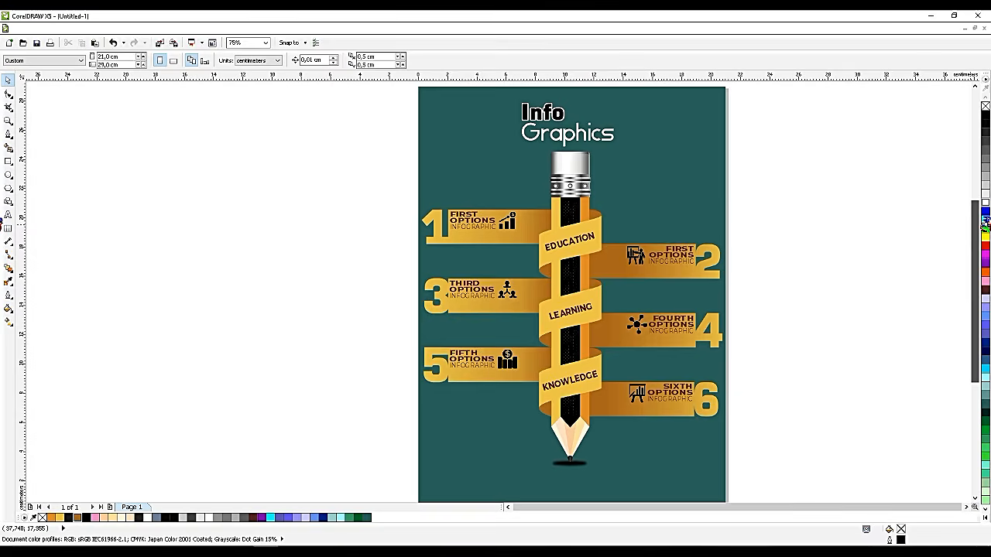
{"action": "left_click_drag", "start_coordinate": [981, 221], "coordinate": [981, 219]}
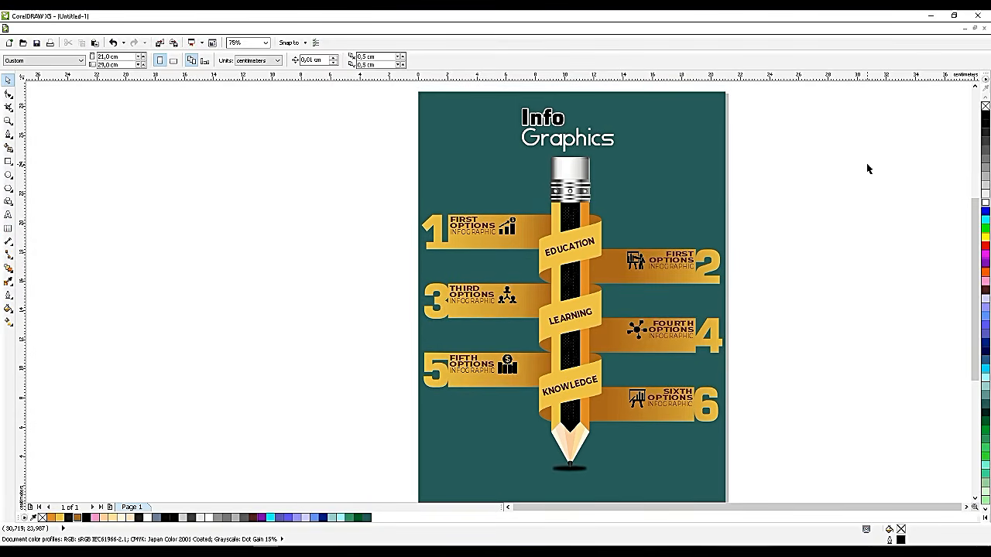